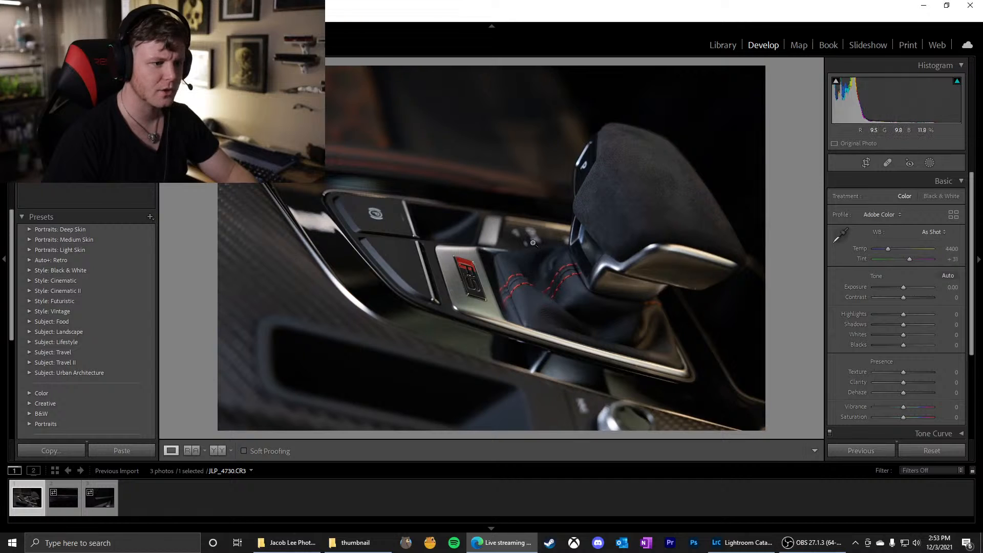
left_click(523, 258)
left_click(497, 236)
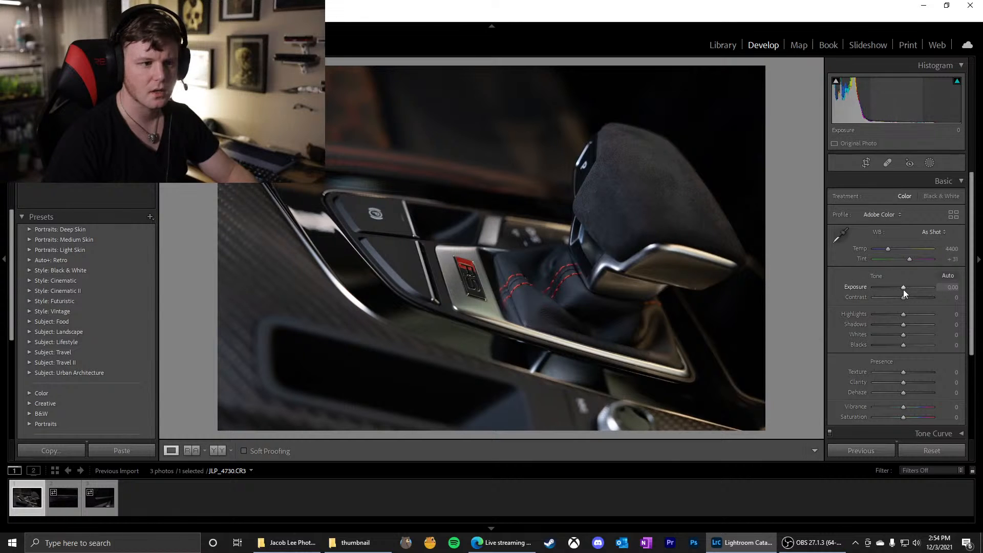
left_click_drag(903, 290, 905, 290)
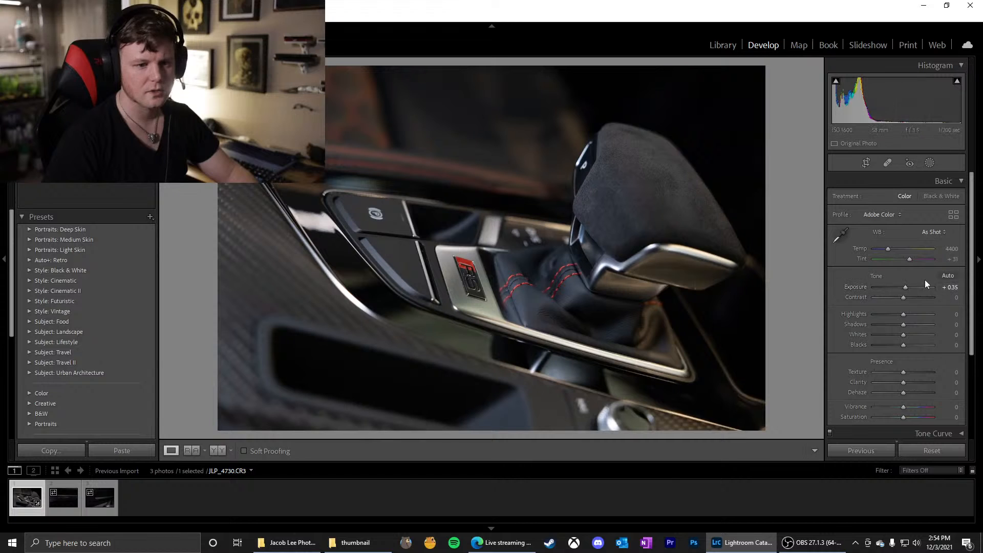
left_click_drag(908, 288, 908, 289)
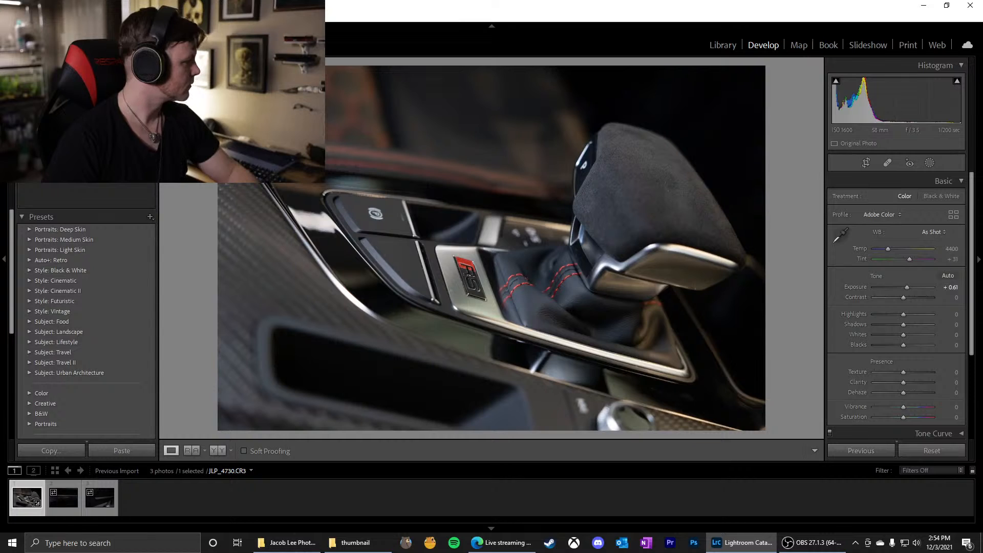
key("alt+Tab")
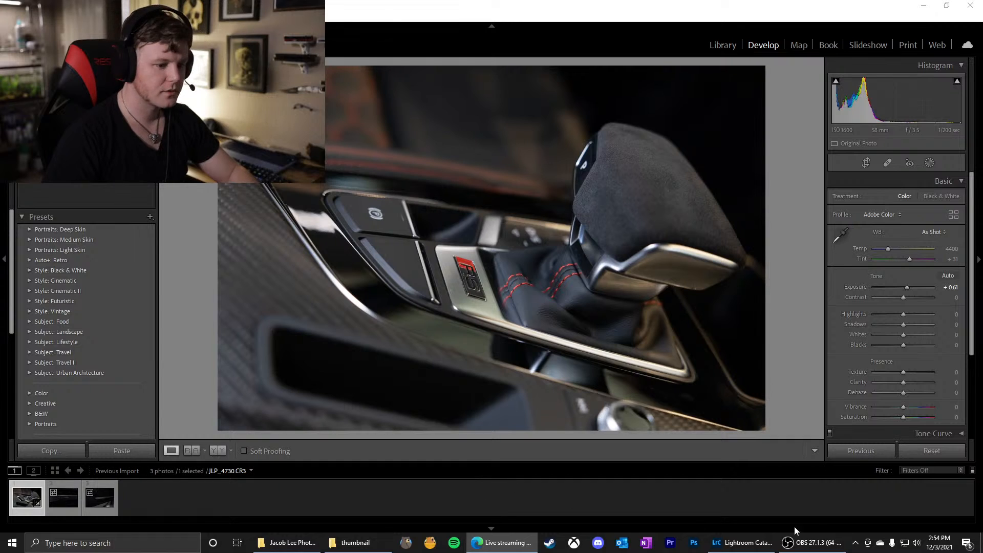
mouse_move(797, 542)
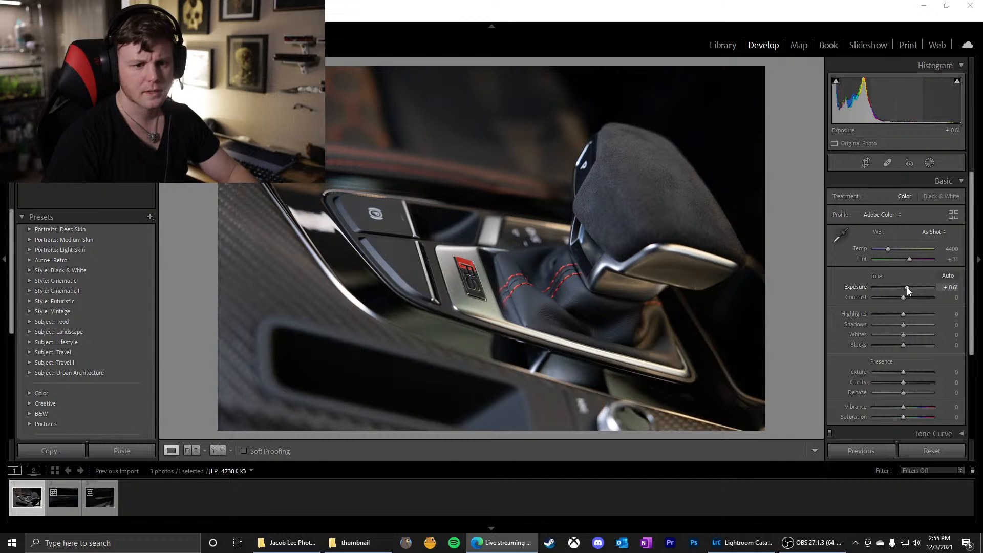
left_click_drag(907, 287, 903, 288)
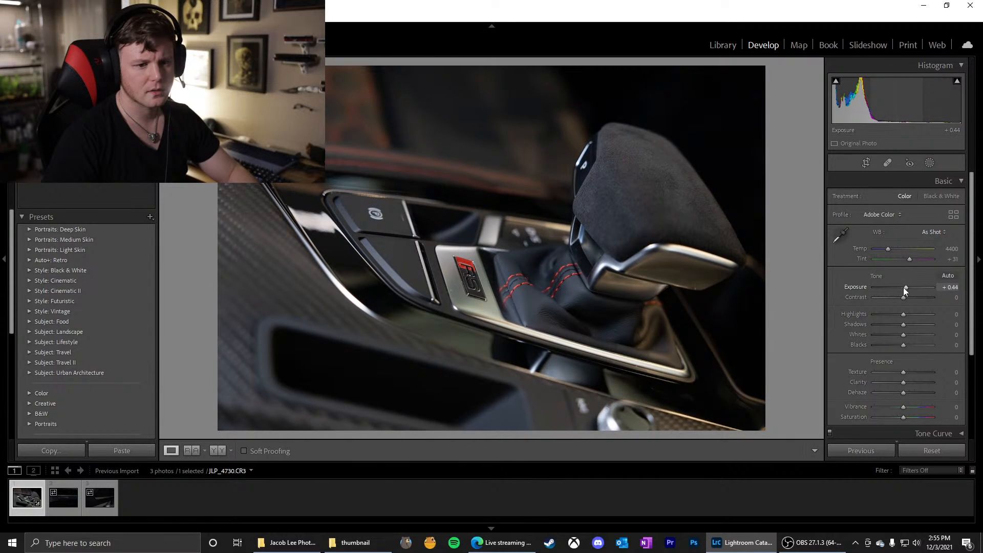
double_click(859, 288)
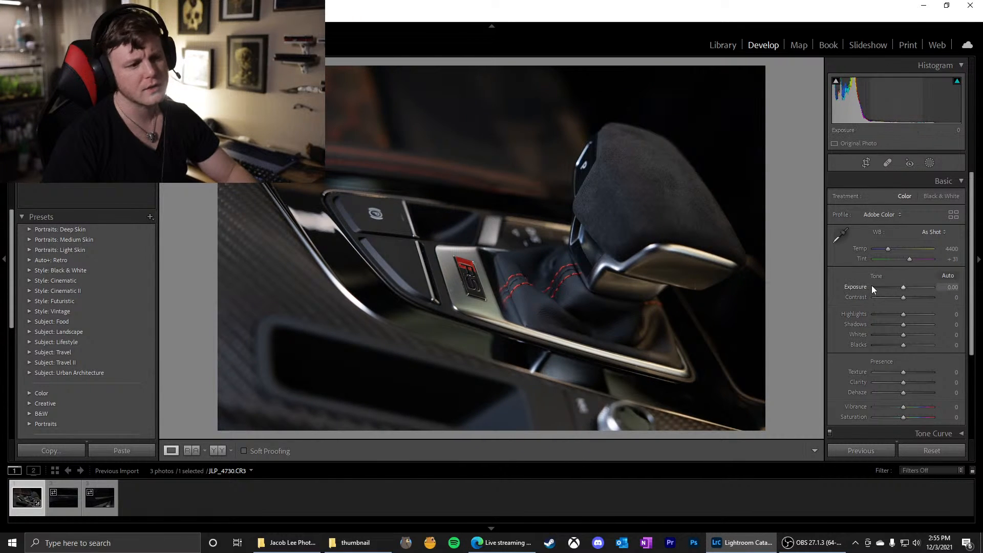
mouse_move(904, 287)
left_mouse_down()
mouse_move(904, 297)
mouse_move(924, 297)
mouse_move(914, 297)
left_mouse_up()
double_click(856, 297)
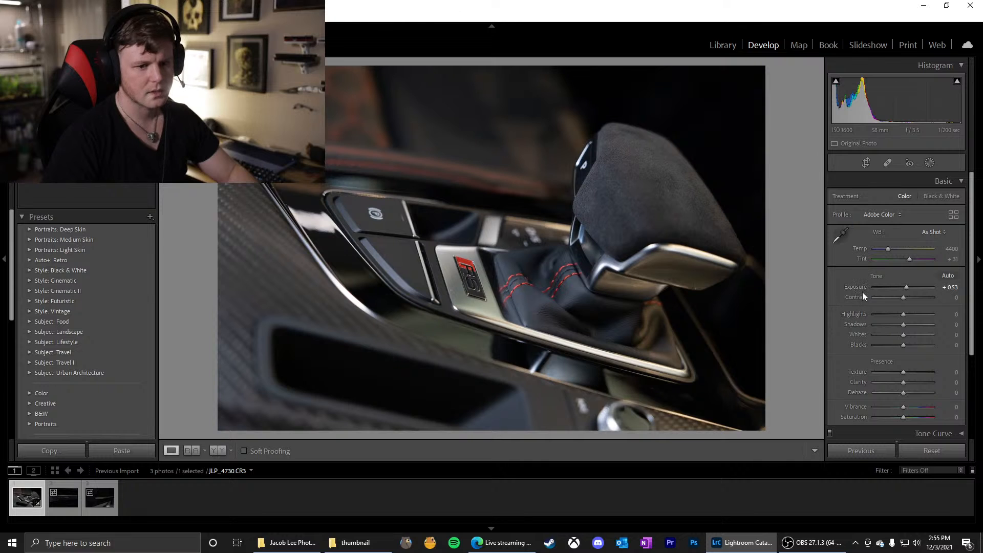
double_click(855, 287)
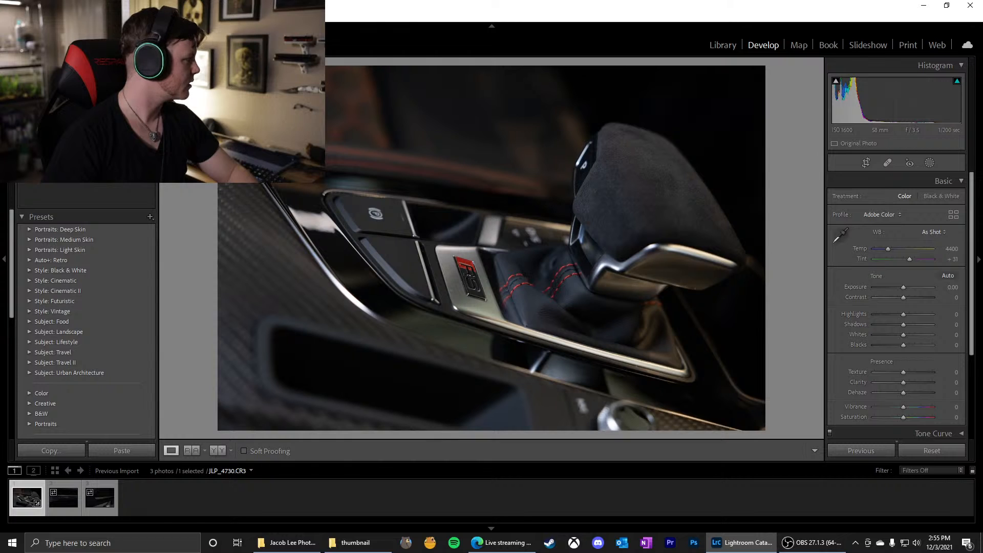
key("alt+Tab")
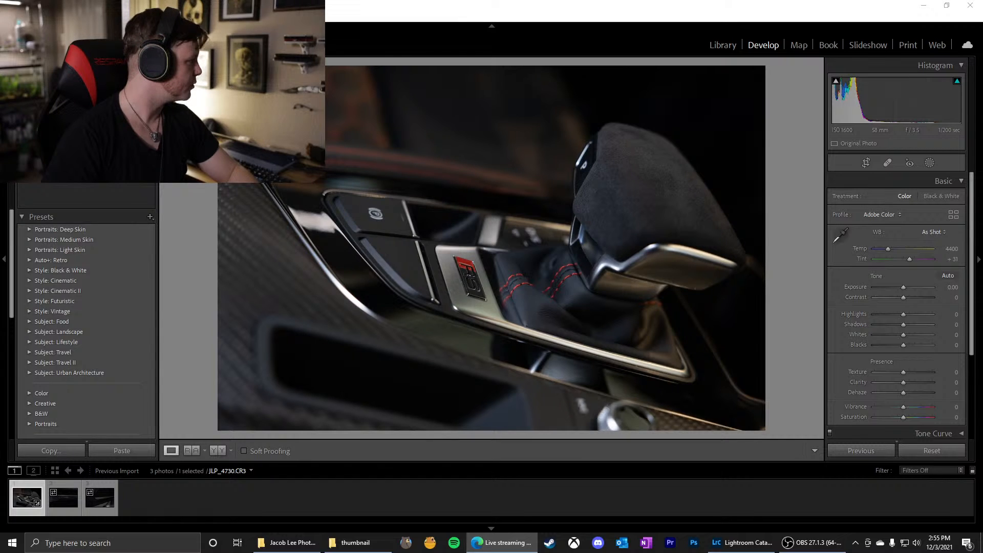
key("alt+Tab")
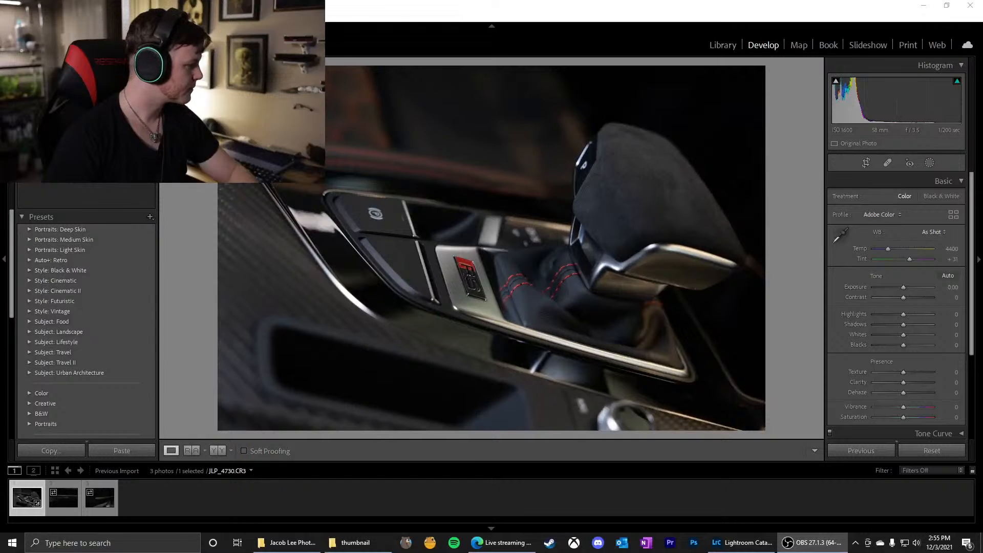
key("alt+Tab")
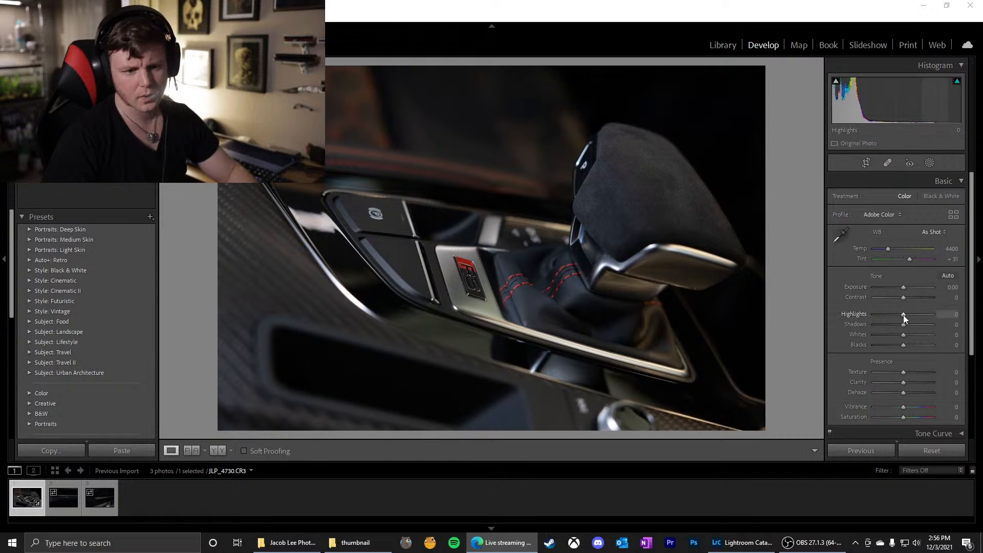
Raise the Highlights of the gear shifter photo to +67
left_click_drag(903, 315, 922, 306)
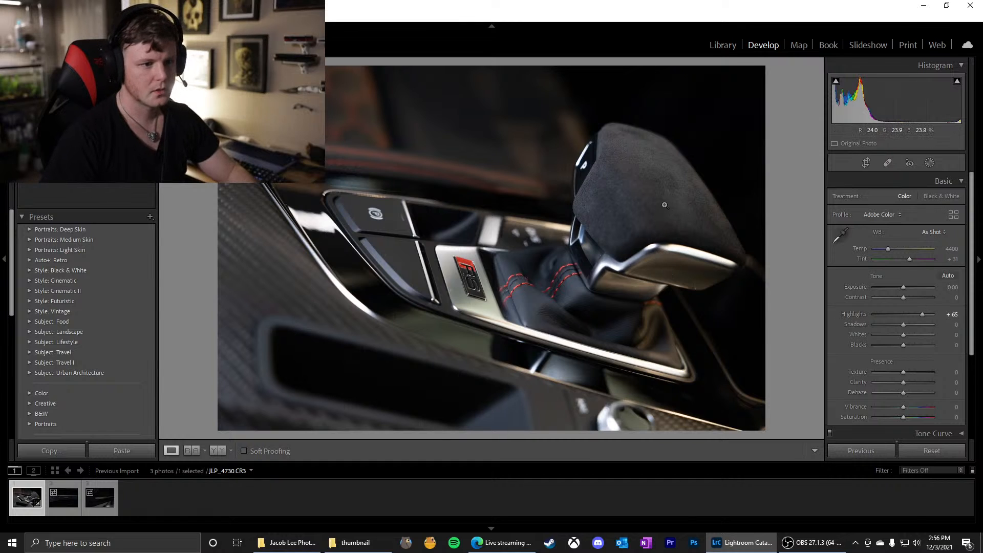
mouse_move(917, 312)
left_mouse_down()
mouse_move(908, 312)
mouse_move(932, 312)
mouse_move(913, 306)
mouse_move(930, 298)
left_mouse_up()
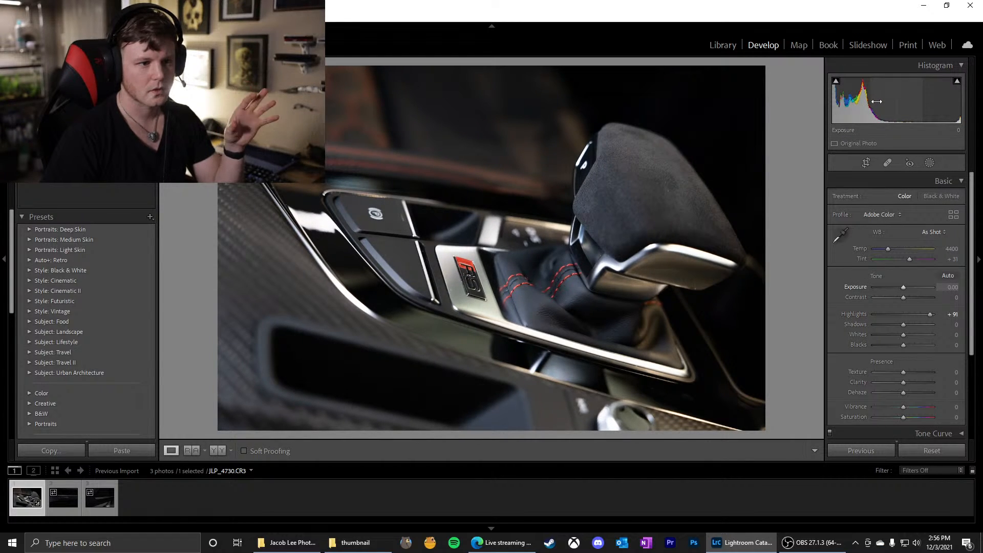
mouse_move(930, 315)
left_mouse_down()
mouse_move(915, 312)
mouse_move(932, 312)
mouse_move(924, 314)
left_mouse_up()
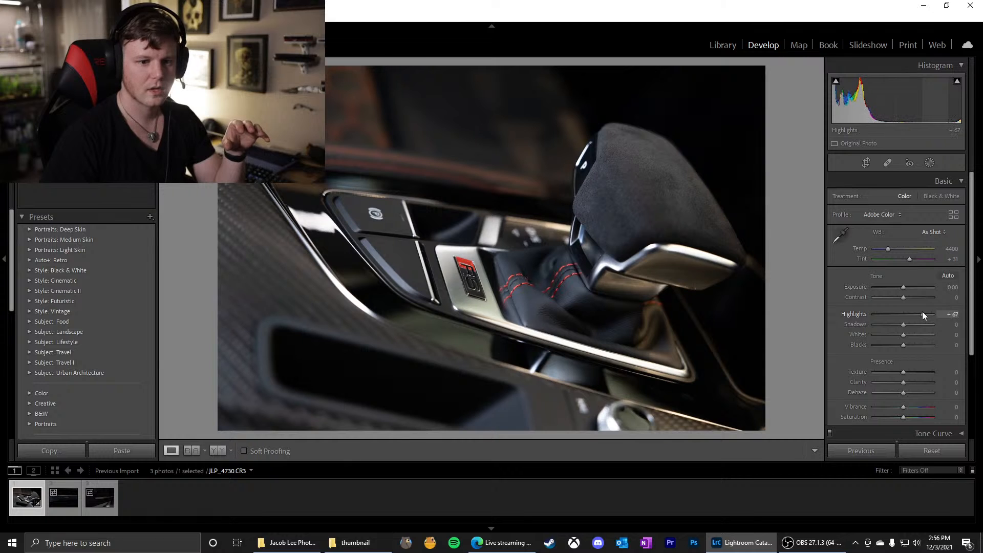
Inspect the grain on the shifter's metal trim and raise the luminance noise reduction to 41
left_click(685, 278)
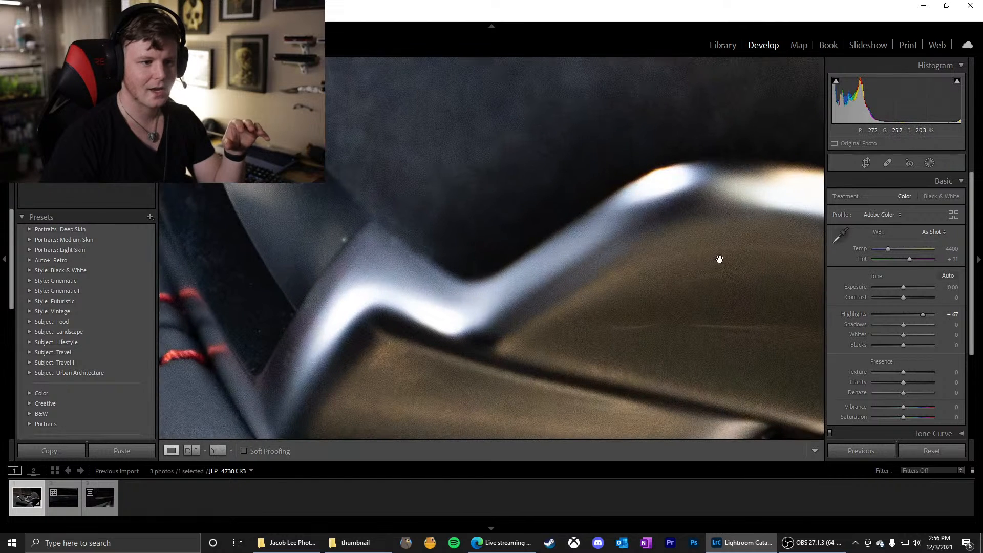
left_click_drag(718, 259, 592, 231)
left_click_drag(700, 244, 590, 226)
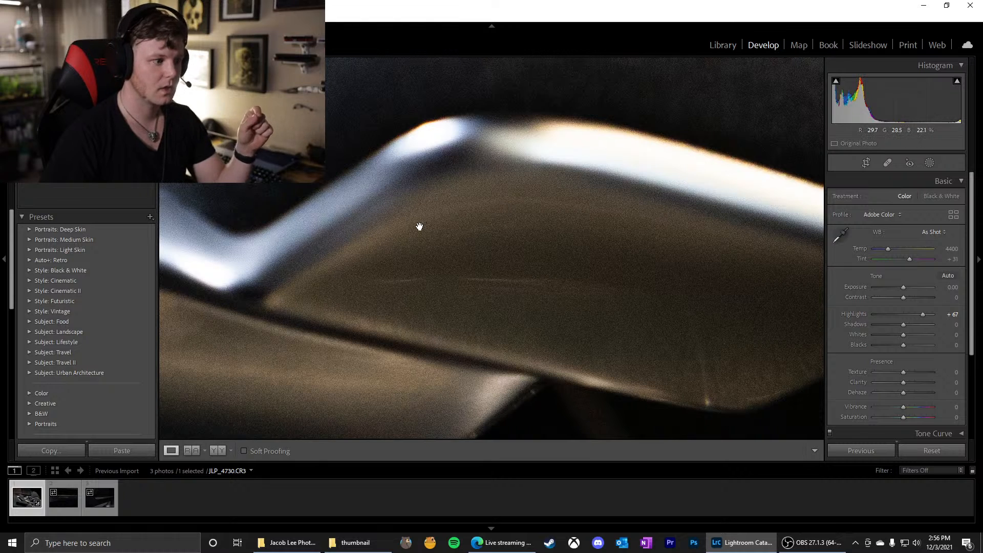
left_click_drag(417, 224, 450, 206)
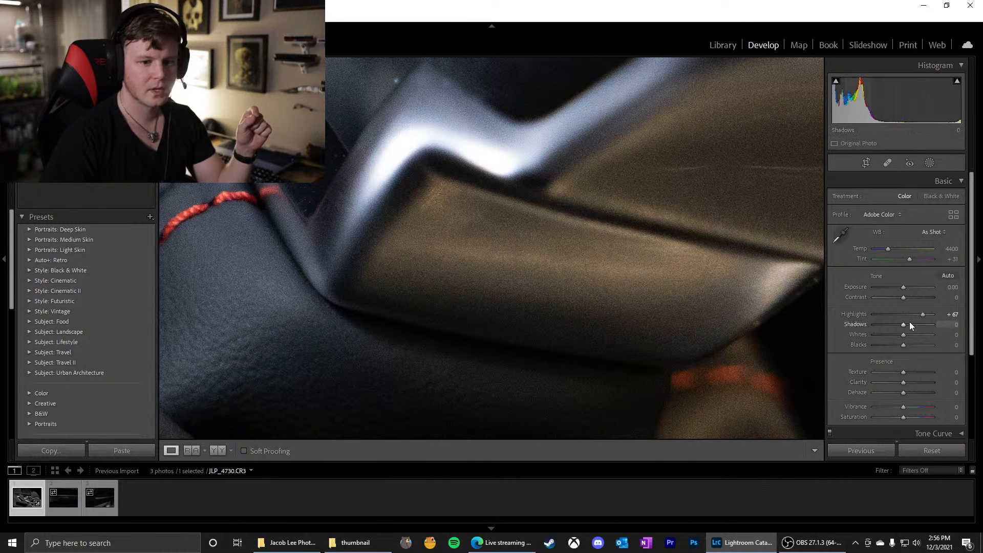
scroll(896, 314, "down", 3)
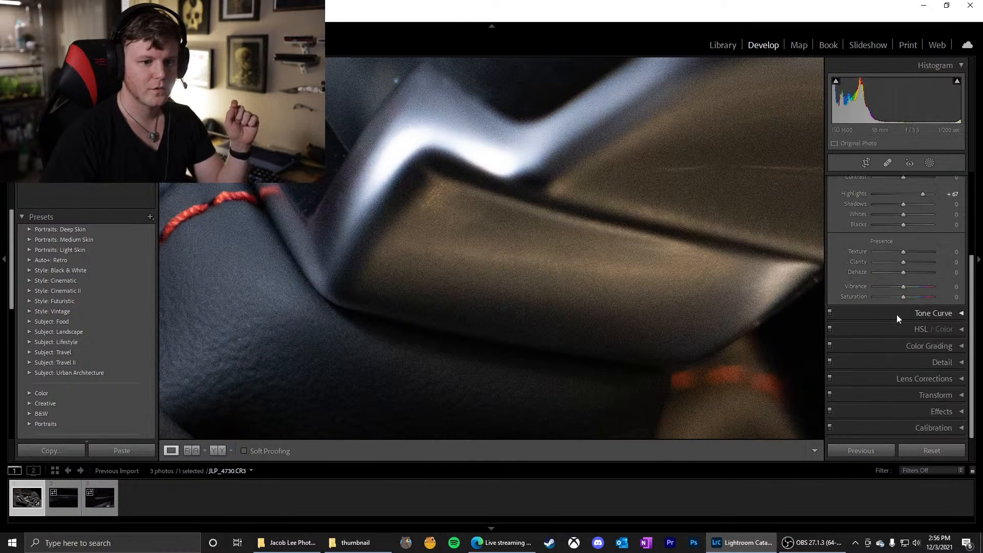
left_click(886, 363)
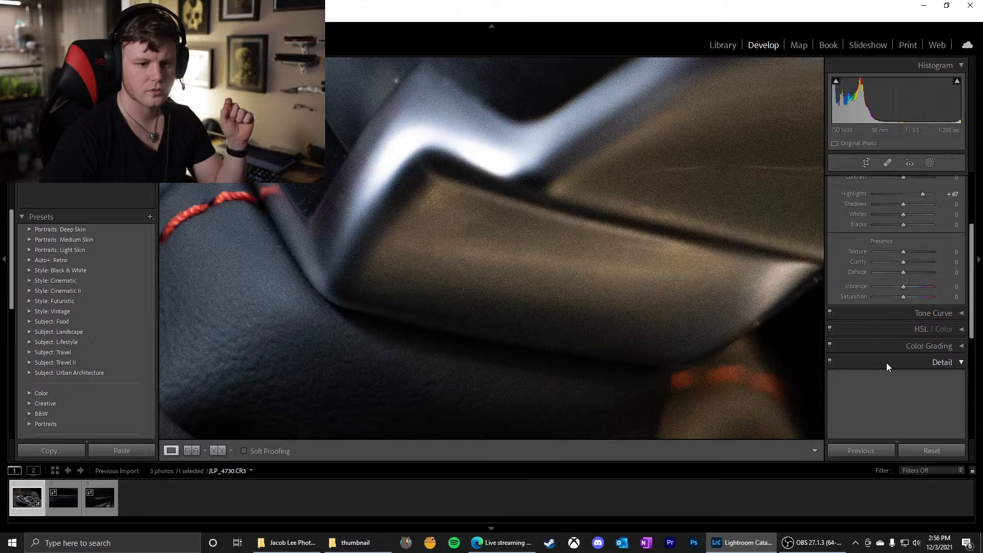
left_click_drag(874, 370, 894, 369)
left_click_drag(648, 253, 606, 285)
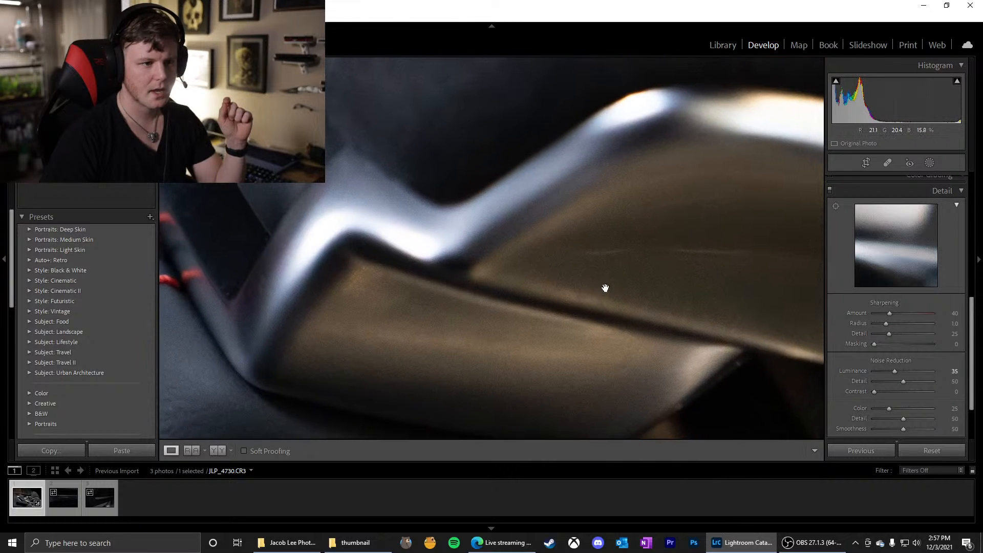
left_click_drag(654, 223, 604, 268)
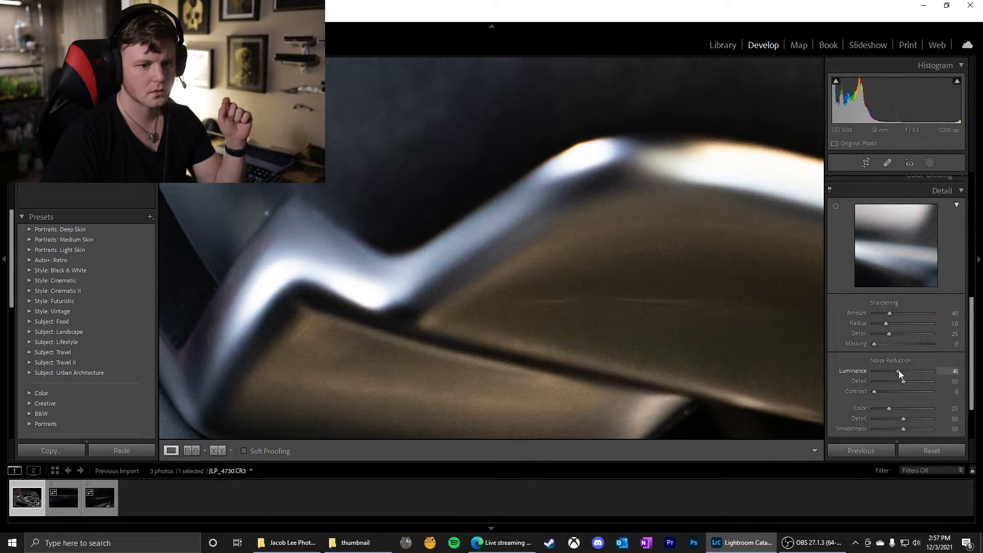
left_click(613, 216)
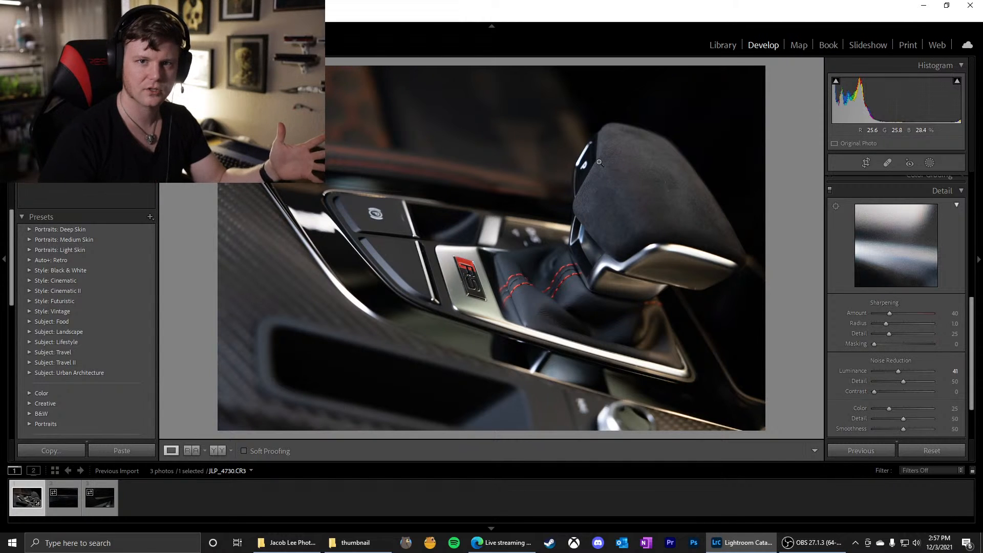
Lower the luminance noise reduction to 20, checking the texture of the shift knob and the metal trim up close
left_click(615, 170)
left_click_drag(629, 160, 434, 236)
left_click_drag(443, 310, 535, 158)
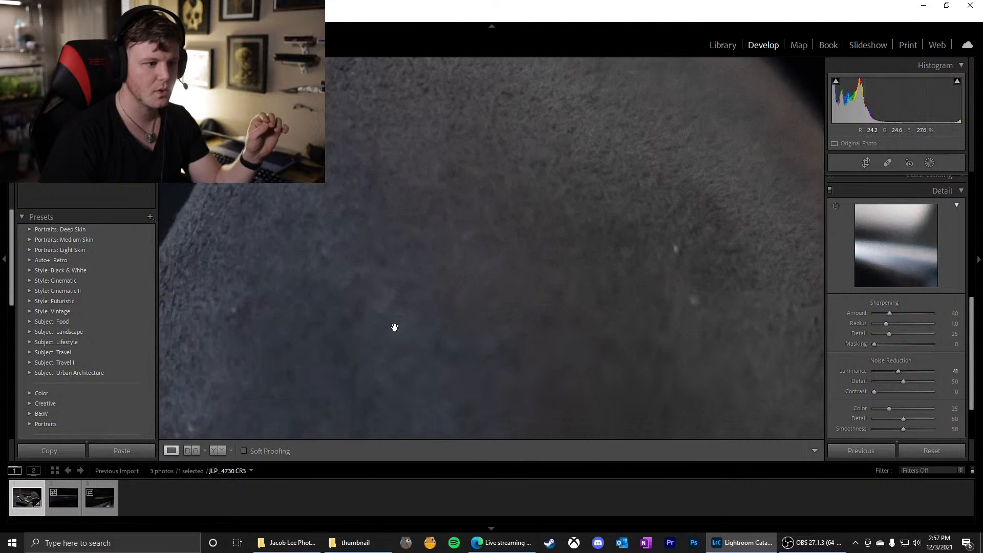
left_click_drag(395, 327, 551, 222)
left_click_drag(288, 343, 410, 303)
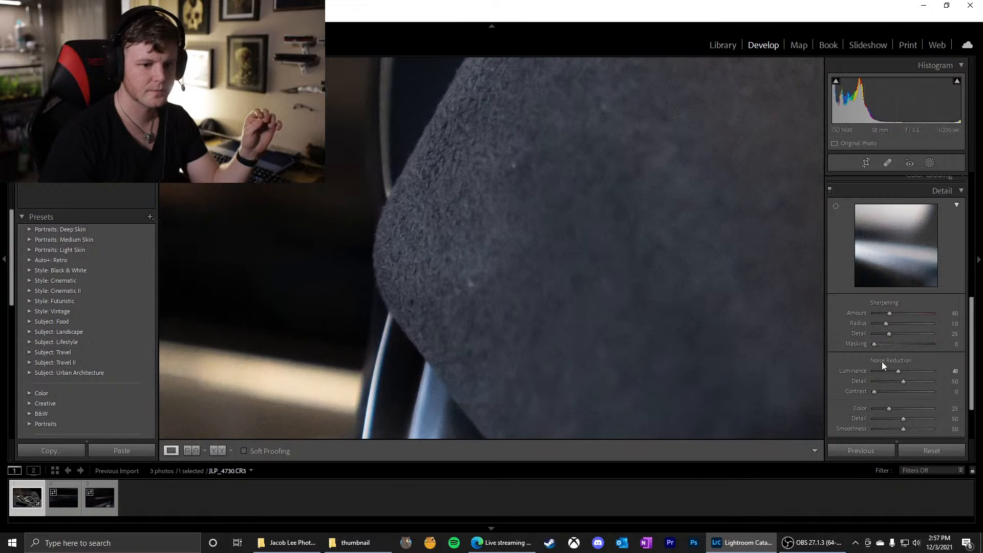
left_click_drag(898, 370, 886, 373)
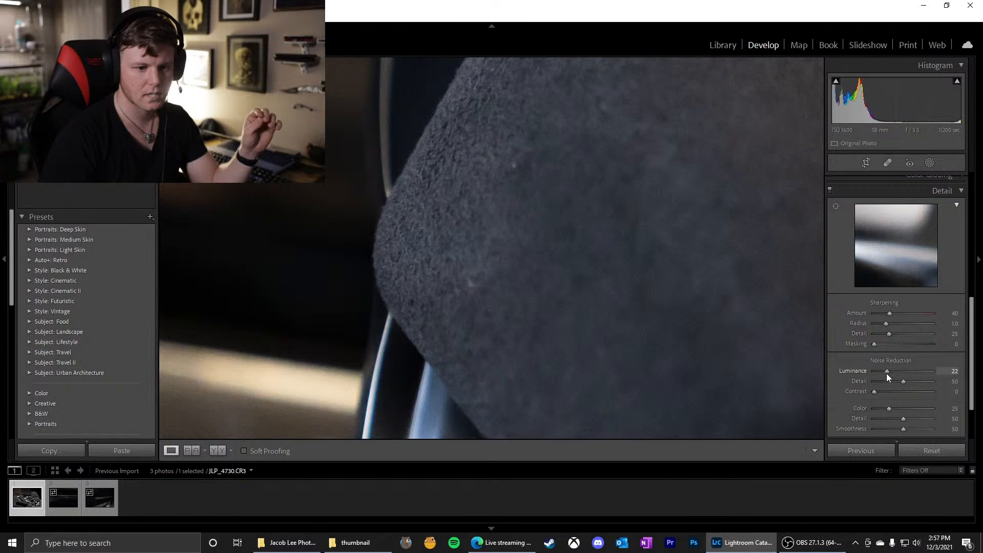
left_click(952, 372)
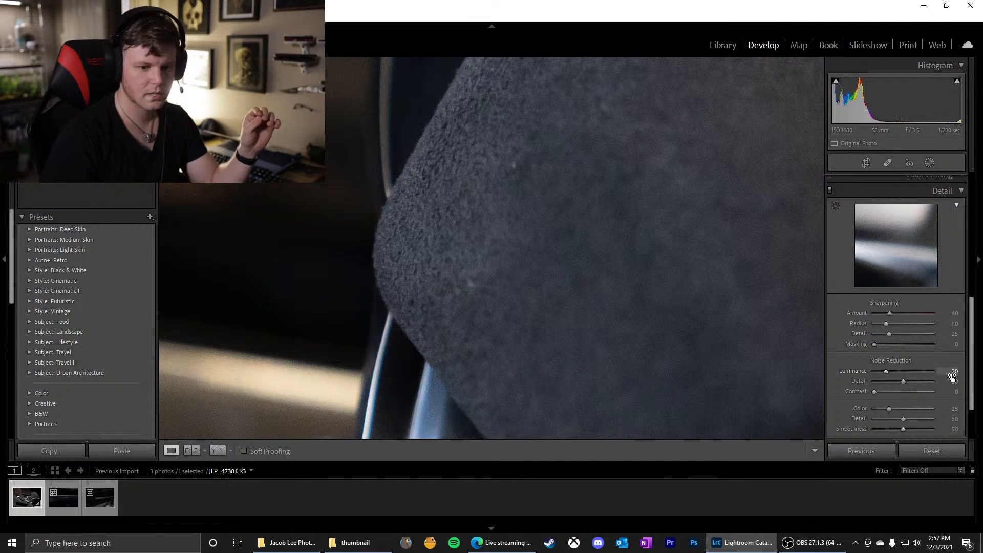
key("Return")
left_click(634, 278)
left_click(683, 268)
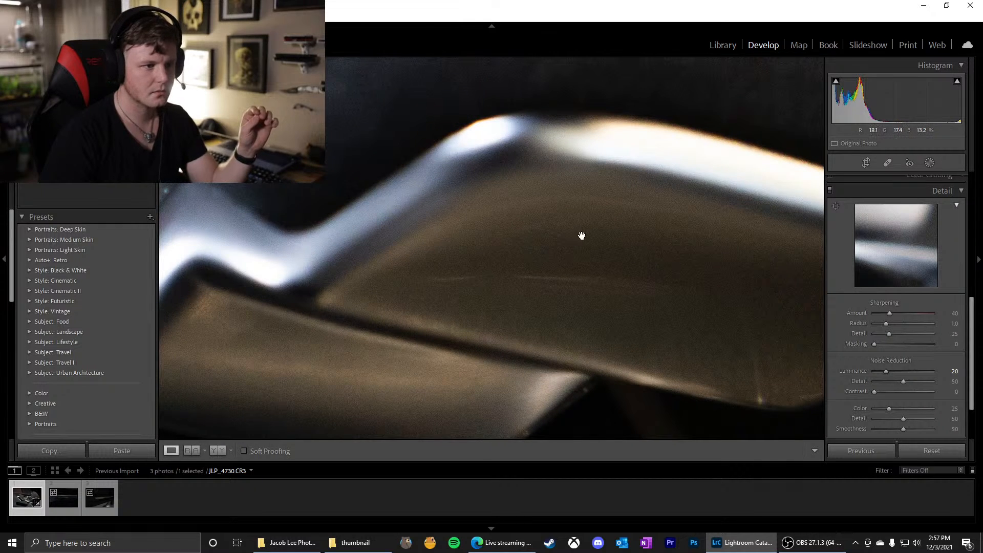
left_click_drag(429, 221, 616, 202)
left_click_drag(390, 249, 528, 226)
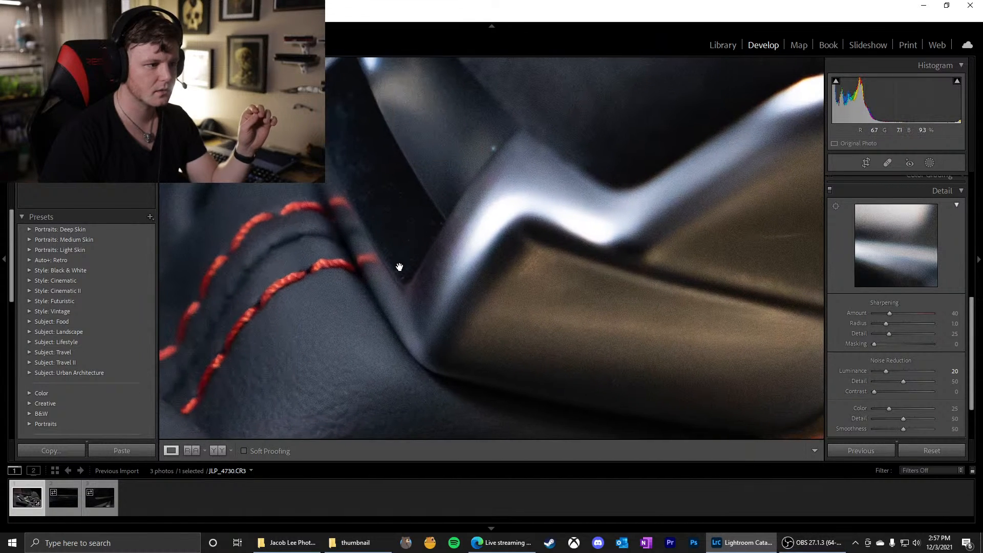
left_click_drag(399, 267, 557, 222)
left_click(450, 263)
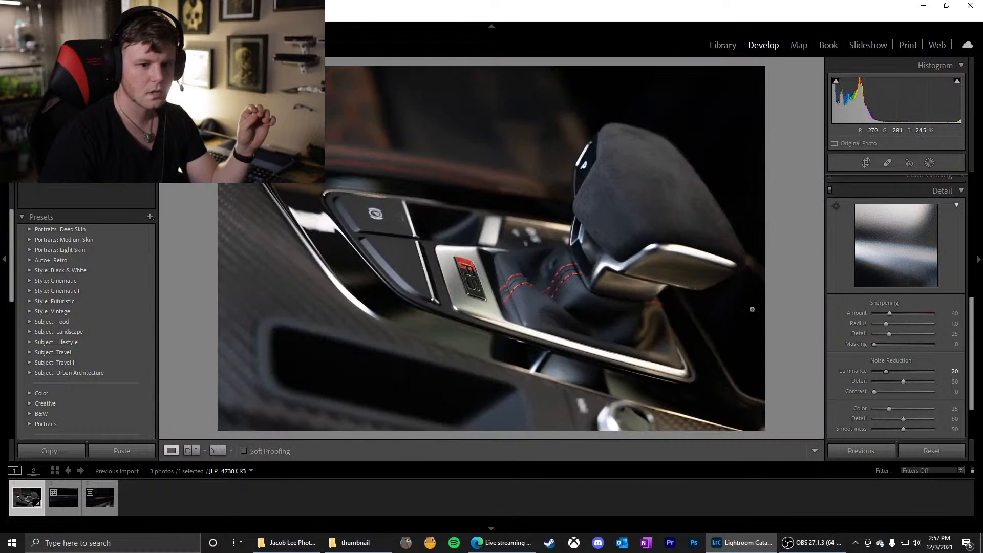
Set the photo's Shadows to +28 and its Whites to about +30
scroll(867, 321, "up", 10)
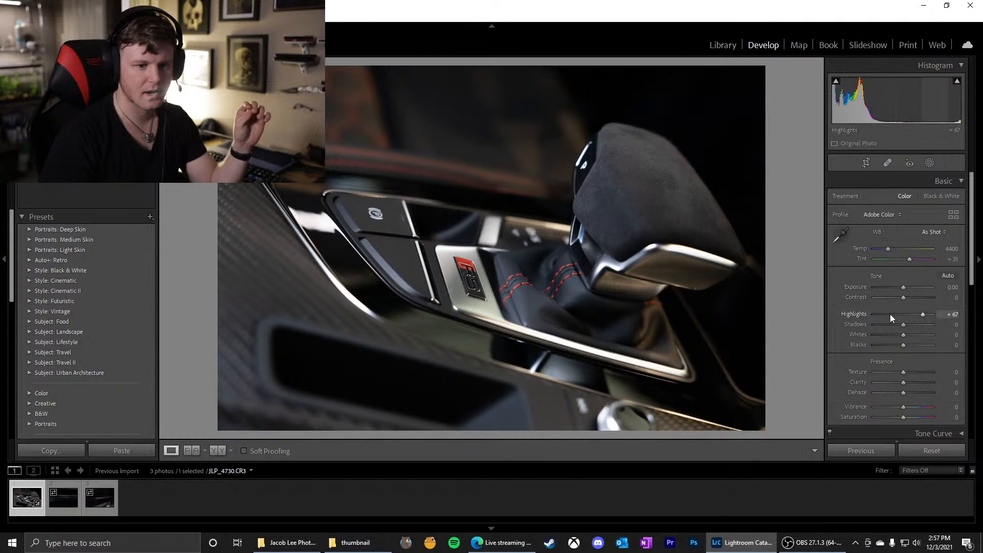
mouse_move(902, 326)
left_mouse_down()
mouse_move(888, 324)
mouse_move(926, 327)
mouse_move(894, 330)
mouse_move(911, 331)
left_mouse_up()
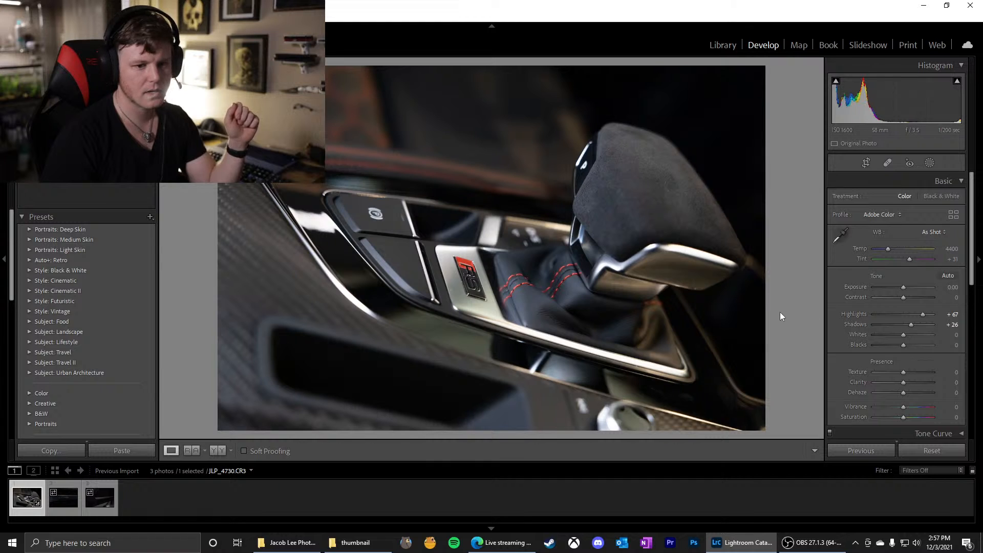
left_click_drag(903, 297, 933, 325)
double_click(849, 296)
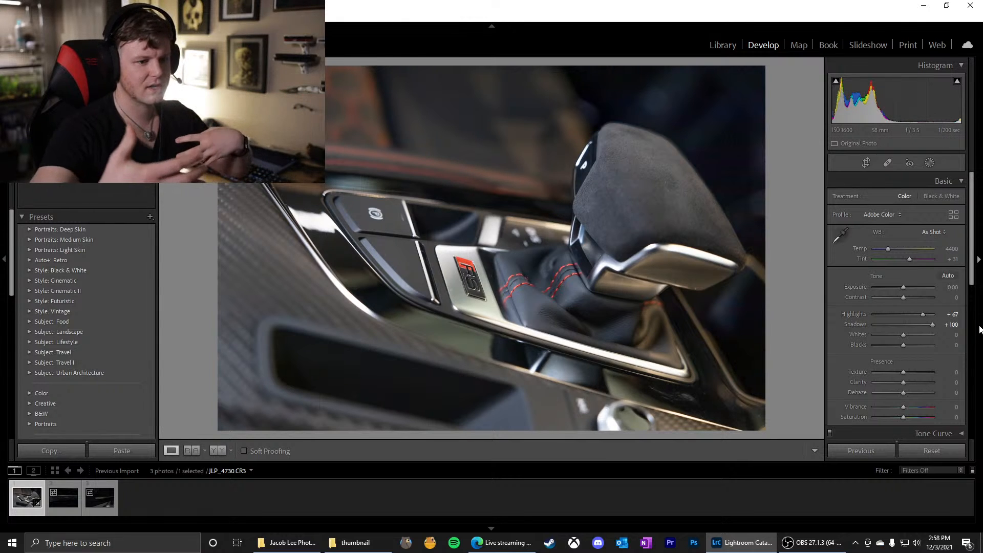
mouse_move(932, 325)
left_mouse_down()
mouse_move(911, 326)
mouse_move(933, 336)
mouse_move(907, 336)
mouse_move(939, 336)
left_mouse_up()
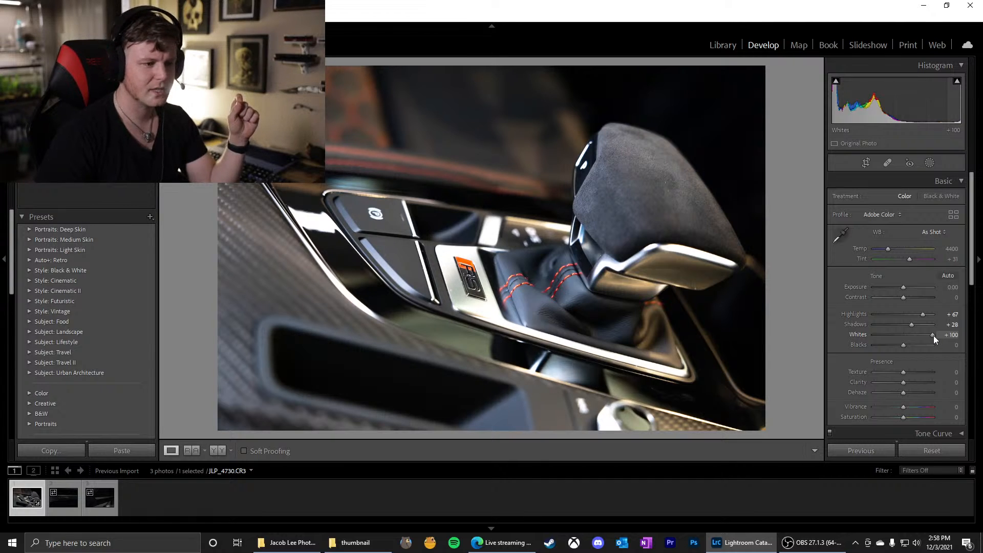
left_click_drag(932, 336, 913, 336)
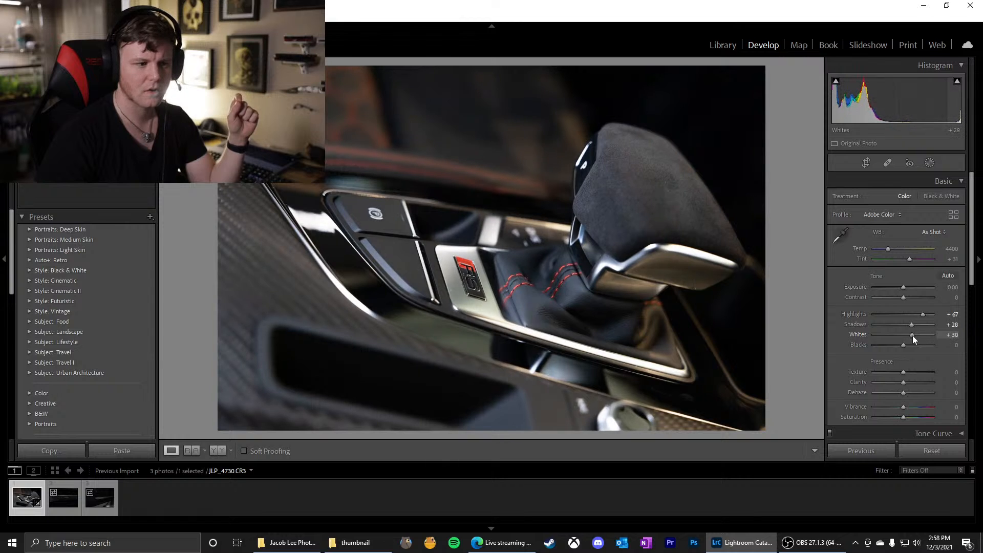
Reset the gear shifter photo's Whites to 0 and set its Blacks to +20
double_click(856, 336)
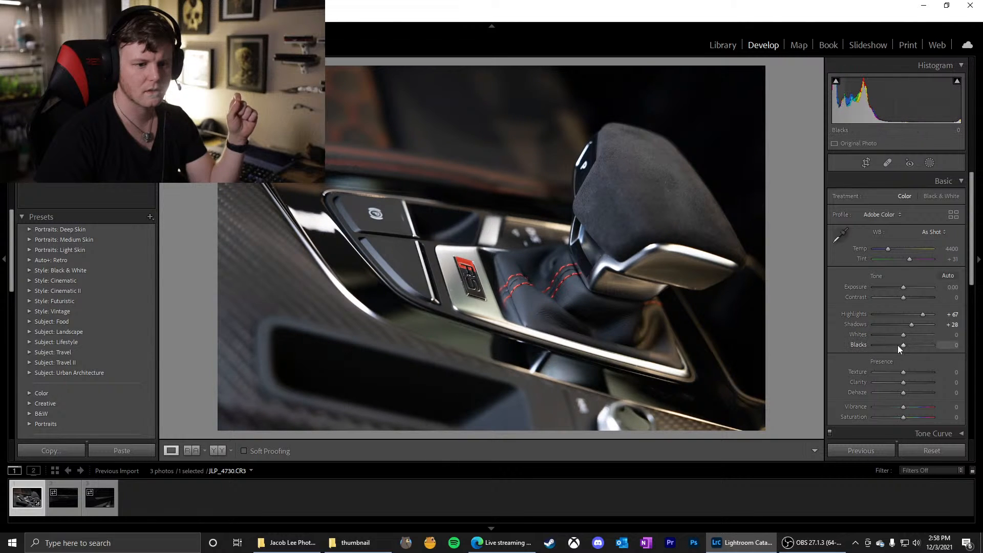
mouse_move(904, 345)
left_mouse_down()
mouse_move(927, 348)
mouse_move(895, 348)
mouse_move(928, 349)
mouse_move(910, 348)
left_mouse_up()
left_click(948, 345)
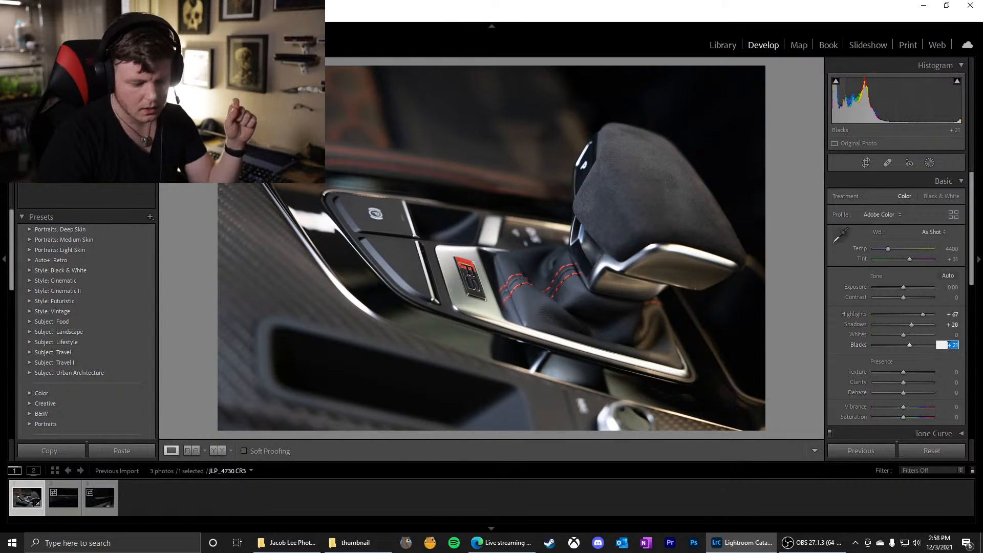
type("20")
key("Return")
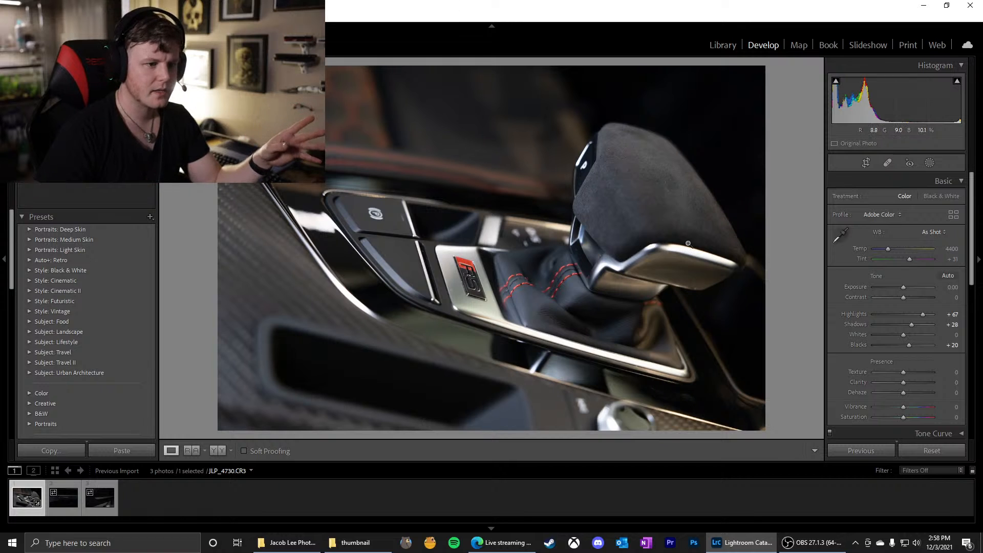
Examine the suede surface of the shift knob up close, from its lower edge beside the P button to its upper edge
scroll(887, 362, "down", 2)
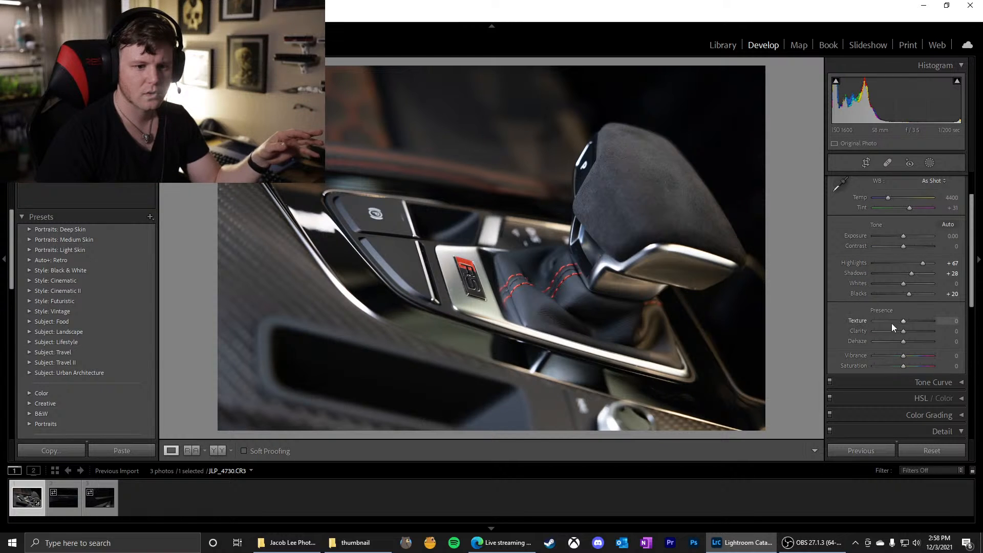
left_click(596, 258)
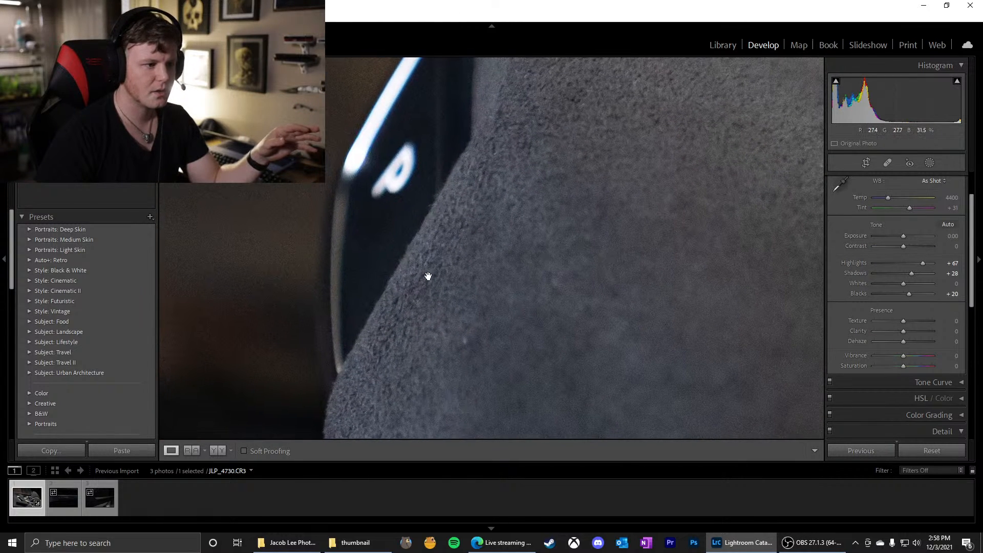
left_click_drag(507, 243, 416, 373)
left_click_drag(626, 206, 503, 201)
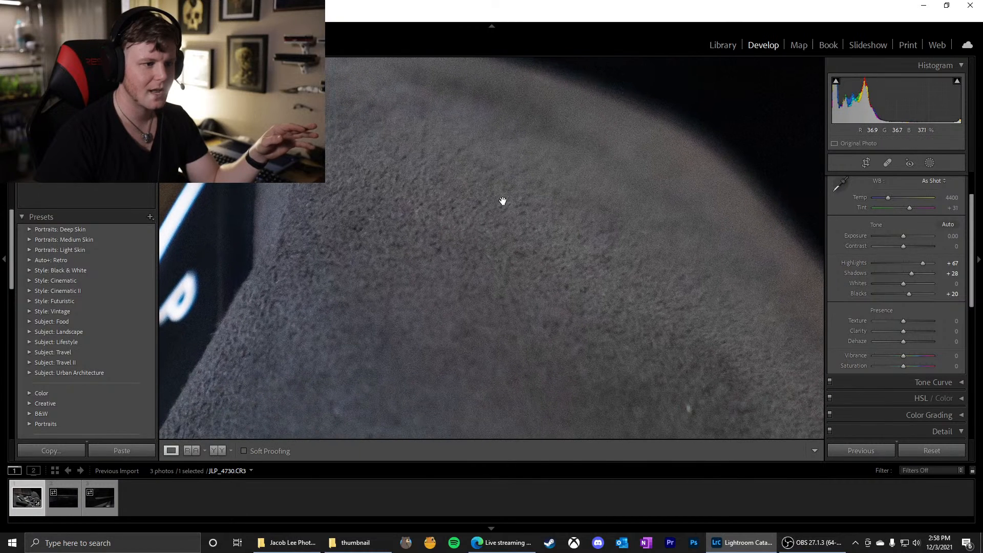
left_click(504, 205)
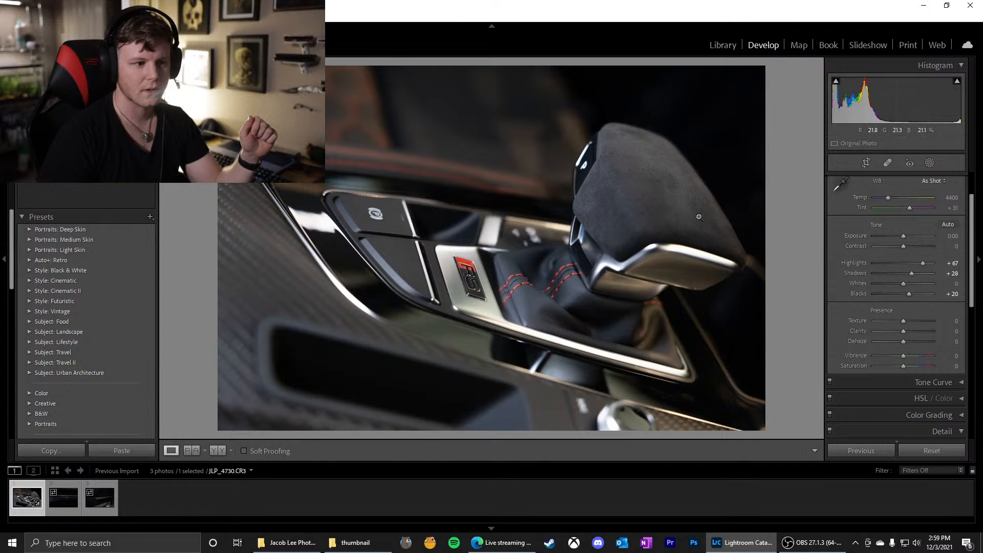
left_click(637, 173)
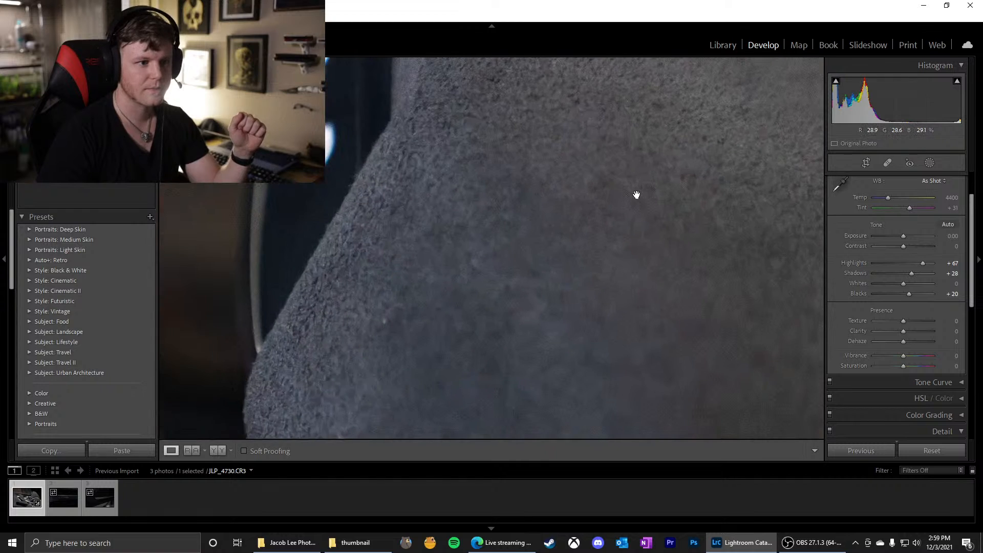
left_click_drag(632, 150, 557, 320)
left_click_drag(557, 154, 491, 130)
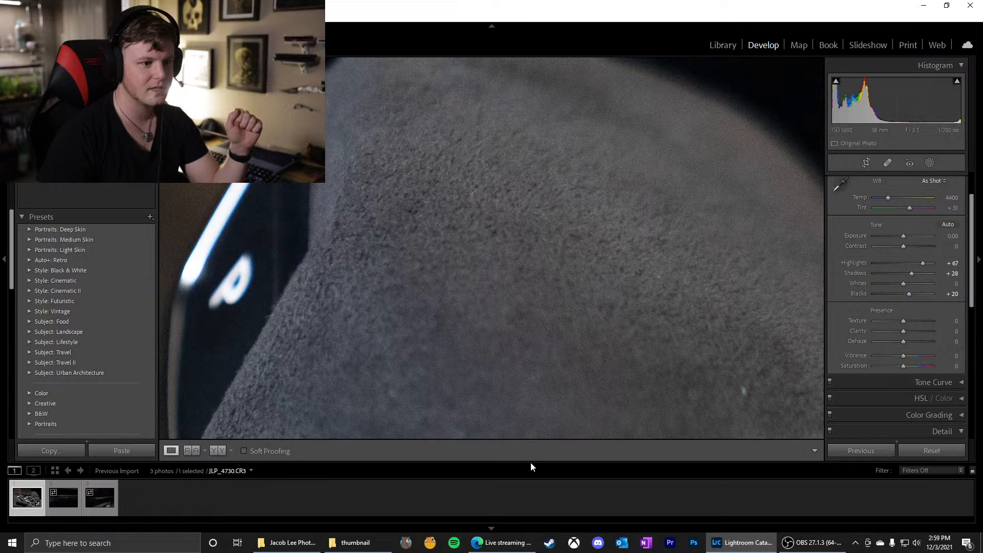
left_click_drag(372, 331, 514, 259)
left_click_drag(450, 318, 517, 252)
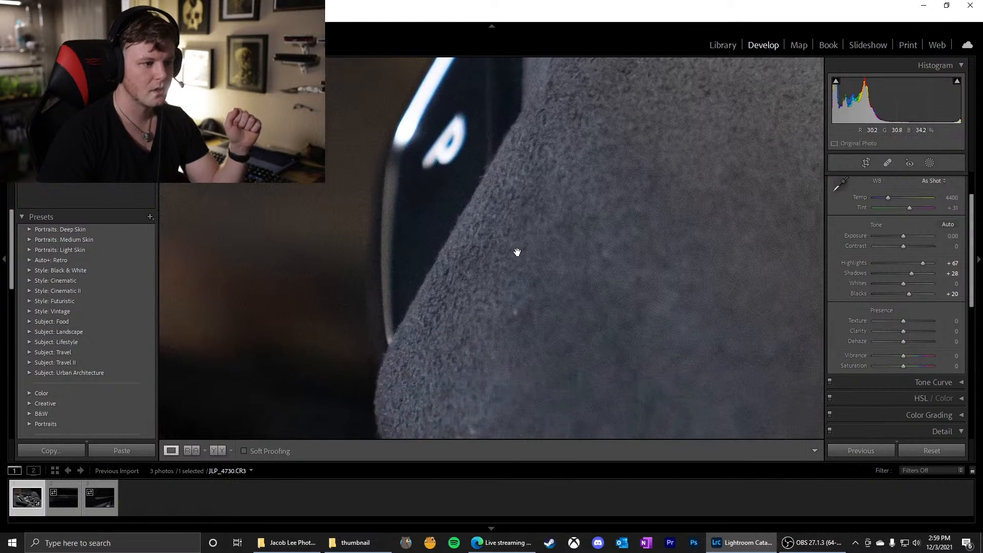
left_click_drag(650, 225, 613, 372)
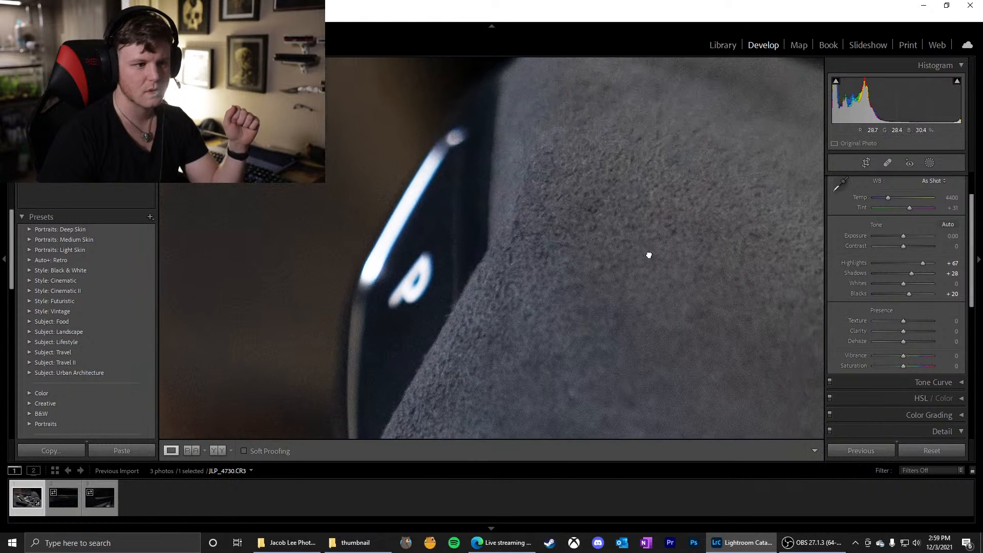
left_click_drag(647, 255, 587, 316)
left_click_drag(621, 240, 561, 279)
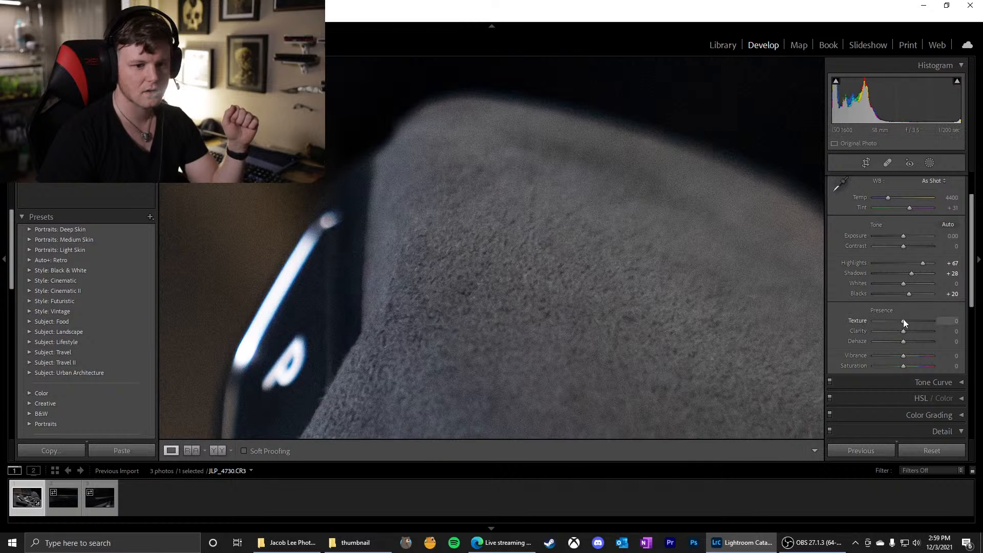
Set the photo's Texture to +25, judging the effect up close on the shift knob's suede and the RS badge
mouse_move(903, 321)
left_mouse_down()
mouse_move(924, 324)
mouse_move(913, 321)
left_mouse_up()
left_click(489, 354)
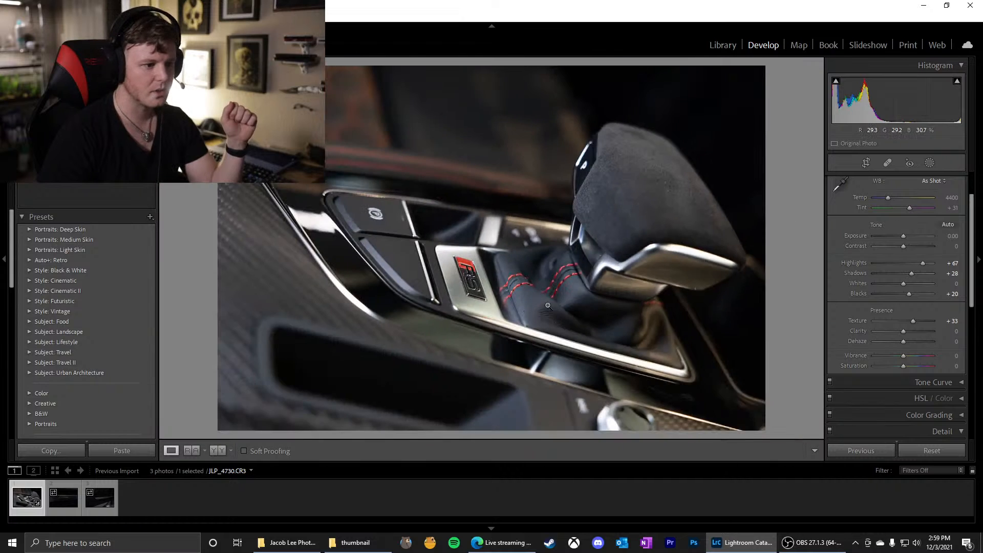
left_click(484, 274)
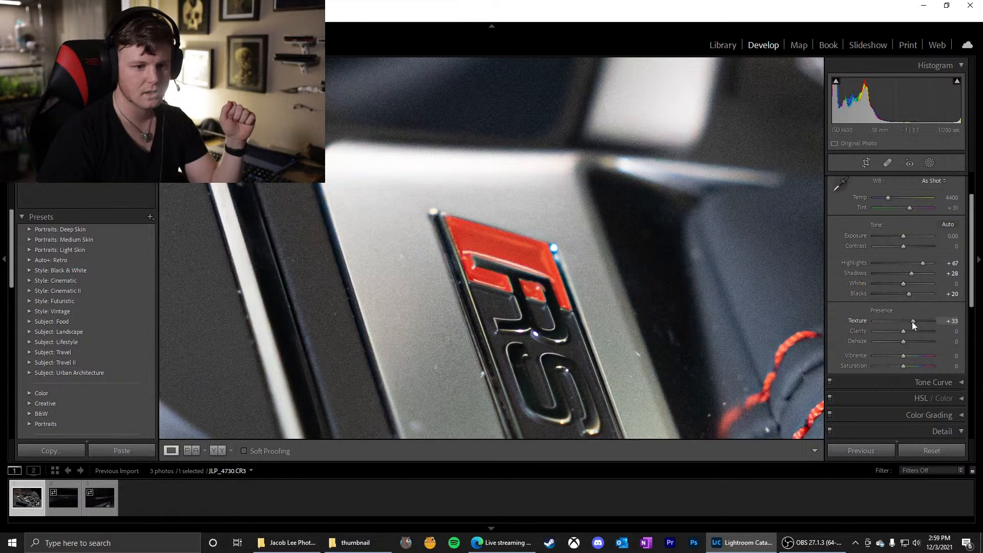
mouse_move(911, 321)
left_mouse_down()
mouse_move(893, 322)
mouse_move(933, 320)
mouse_move(903, 320)
mouse_move(922, 321)
mouse_move(911, 321)
left_mouse_up()
left_click(560, 278)
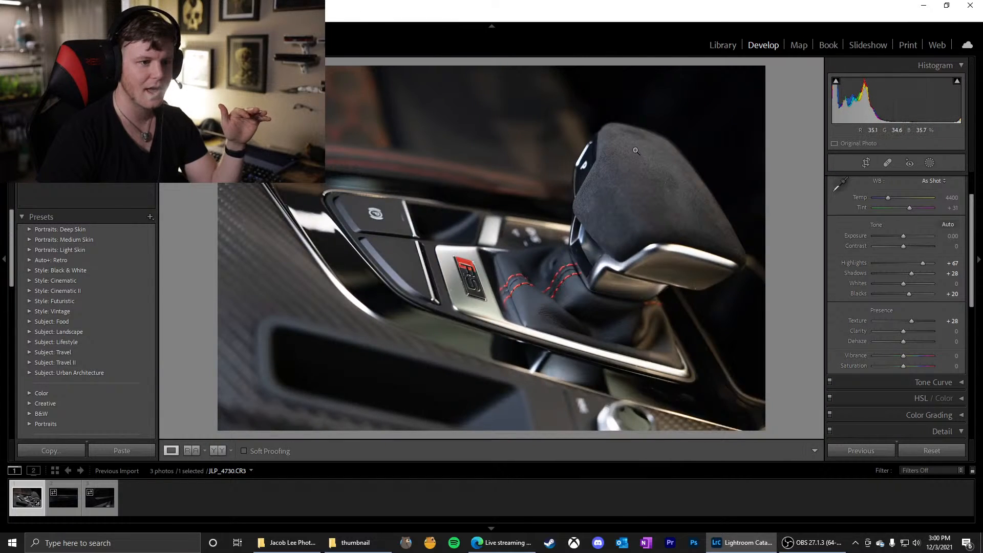
left_click(660, 175)
left_click_drag(430, 193, 493, 290)
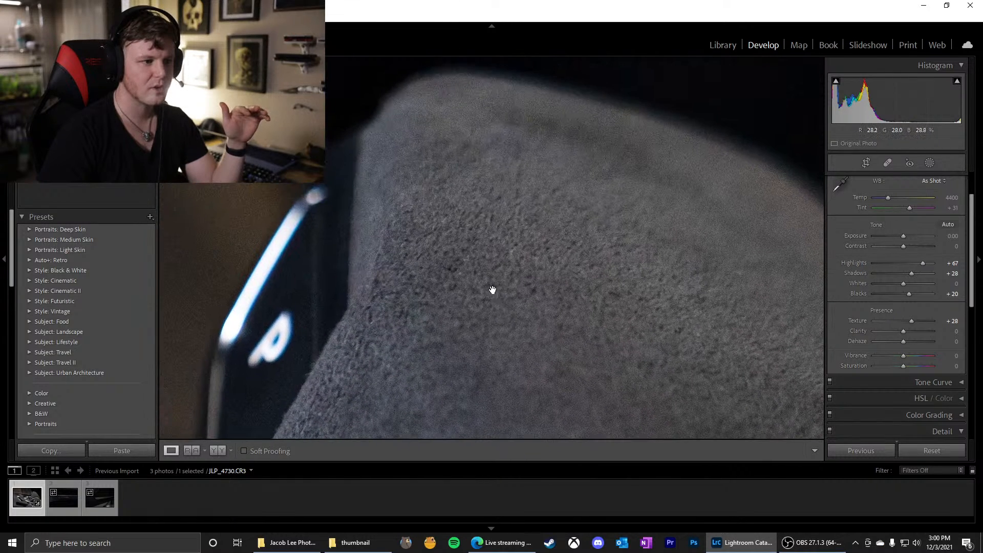
mouse_move(911, 321)
left_mouse_down()
mouse_move(902, 322)
mouse_move(912, 322)
left_mouse_up()
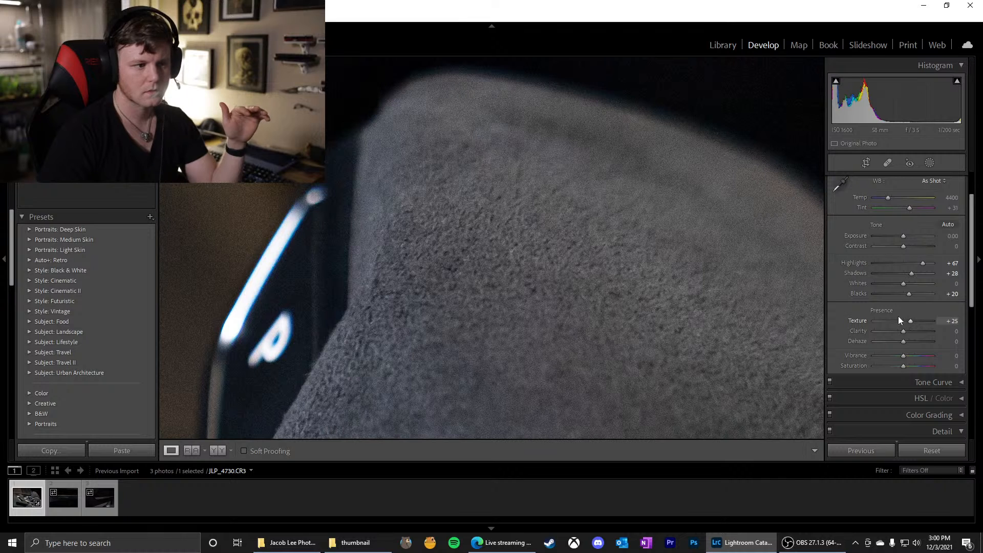
left_click(464, 237)
Examine the grain and detail on the console trim, the RS badge and its metal plate up close
left_click(448, 279)
left_click_drag(298, 273, 424, 305)
left_click_drag(340, 235, 409, 240)
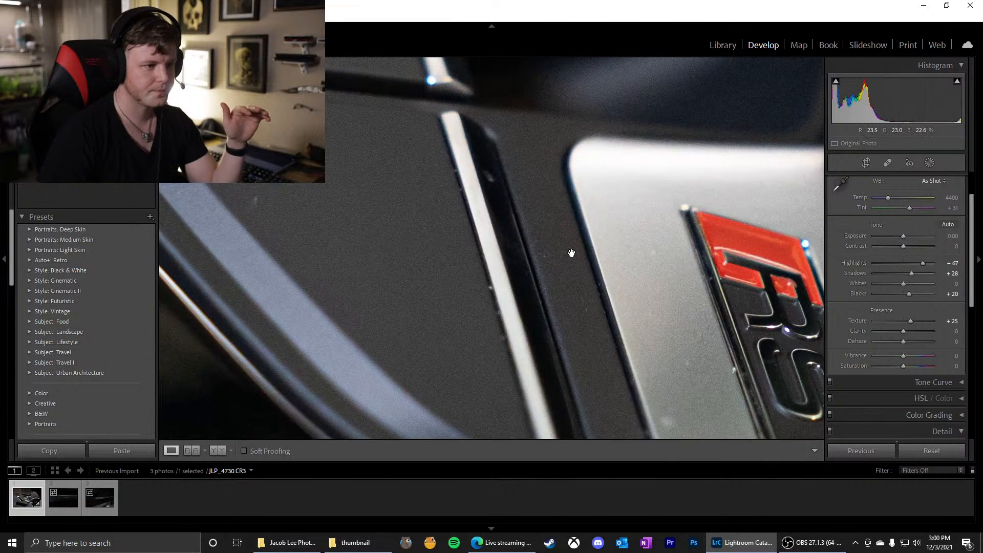
left_click_drag(610, 252, 427, 207)
left_click_drag(506, 266, 430, 184)
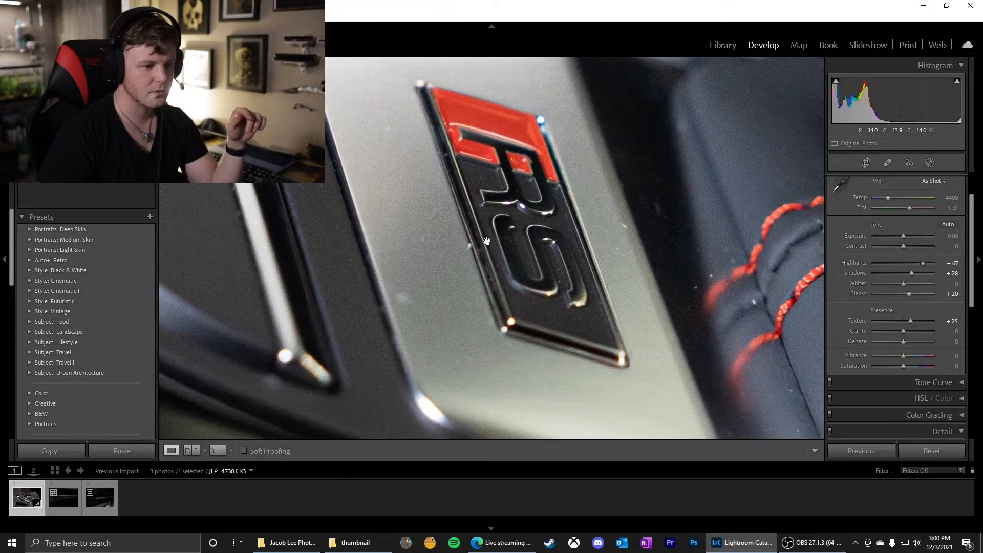
left_click_drag(542, 325, 409, 245)
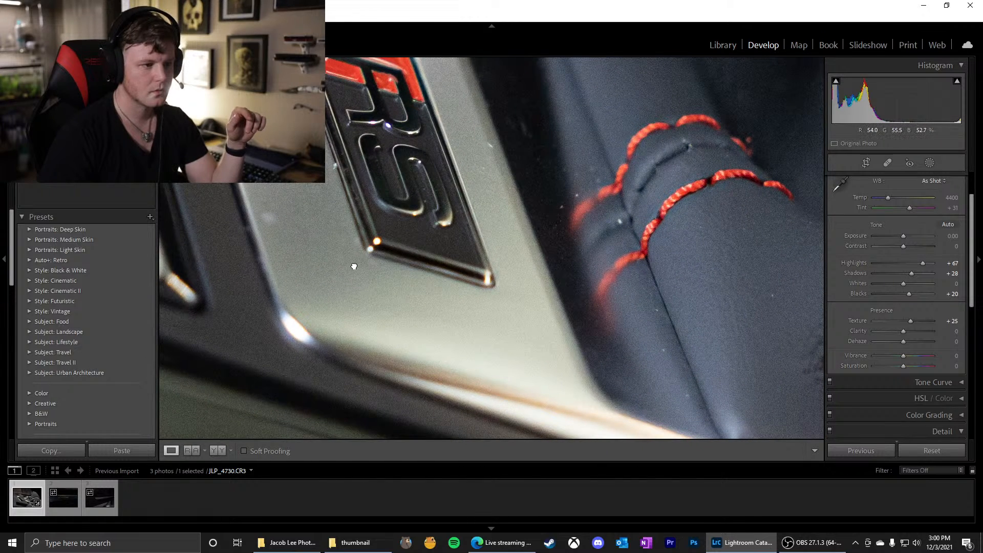
left_click_drag(353, 266, 482, 271)
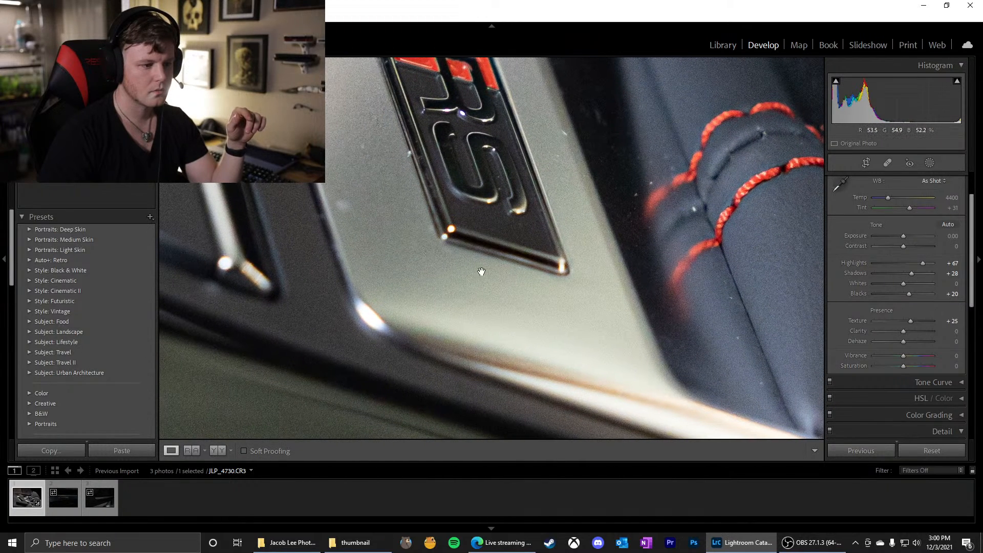
left_click(543, 239)
Raise the luminance noise reduction to 30 while viewing the shift knob's suede up close
scroll(889, 334, "down", 5)
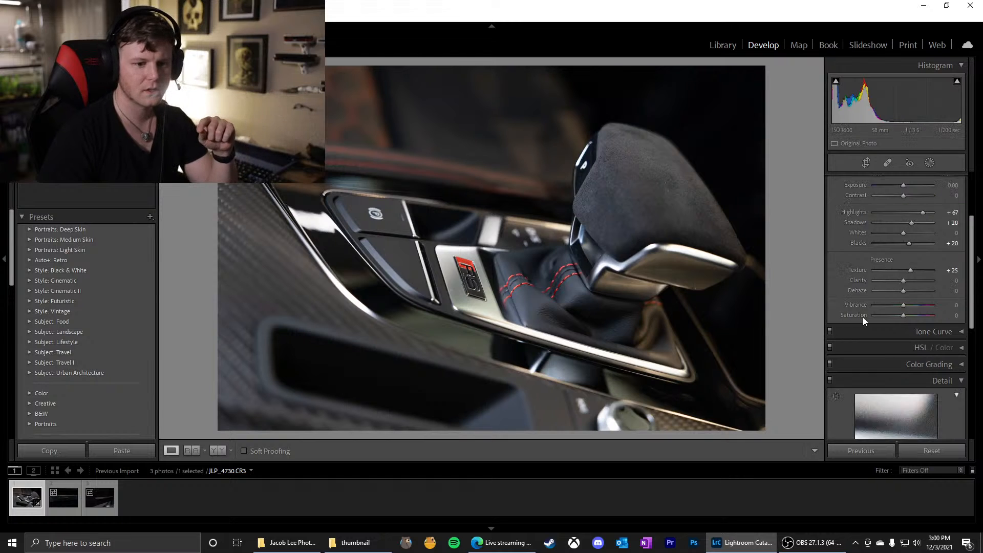
left_click(612, 174)
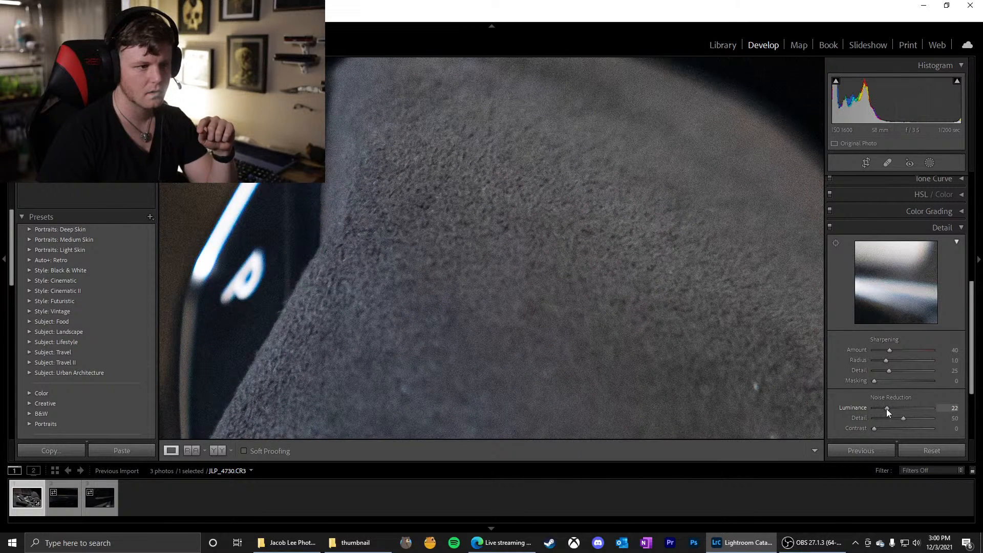
left_click_drag(886, 409, 891, 410)
left_click(428, 303)
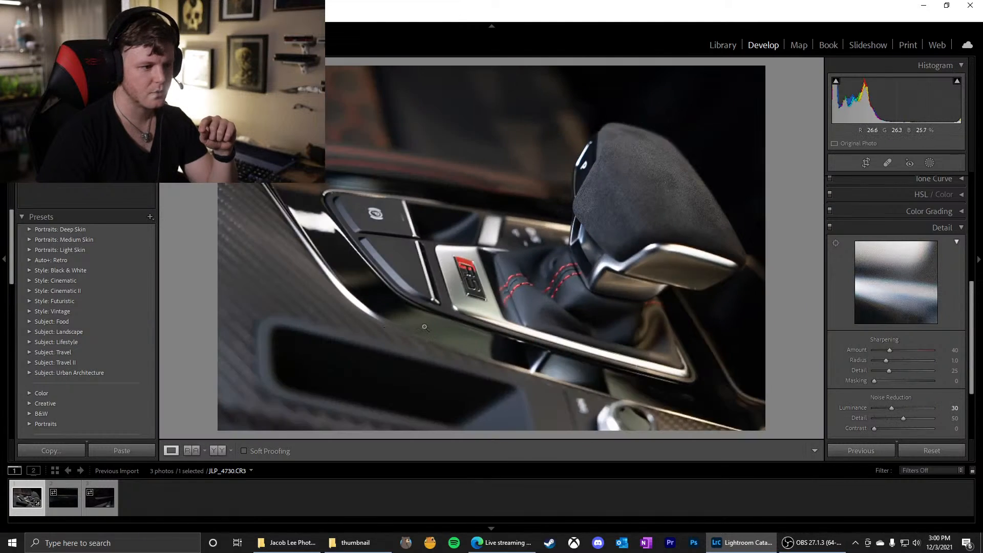
Compare luminance noise reduction amounts around 30 on the RS badge and the red stitching of the shifter boot
left_click(467, 308)
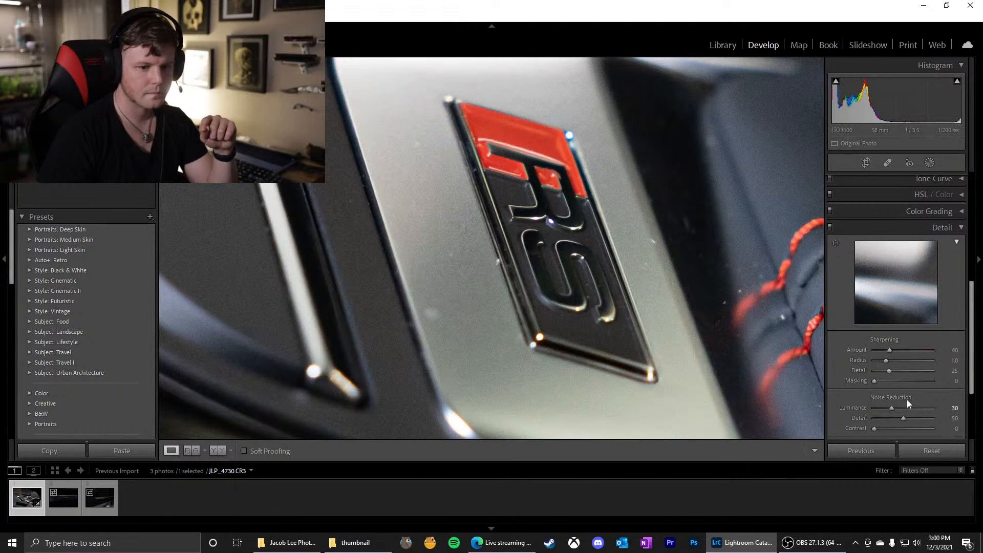
left_click_drag(892, 407, 896, 408)
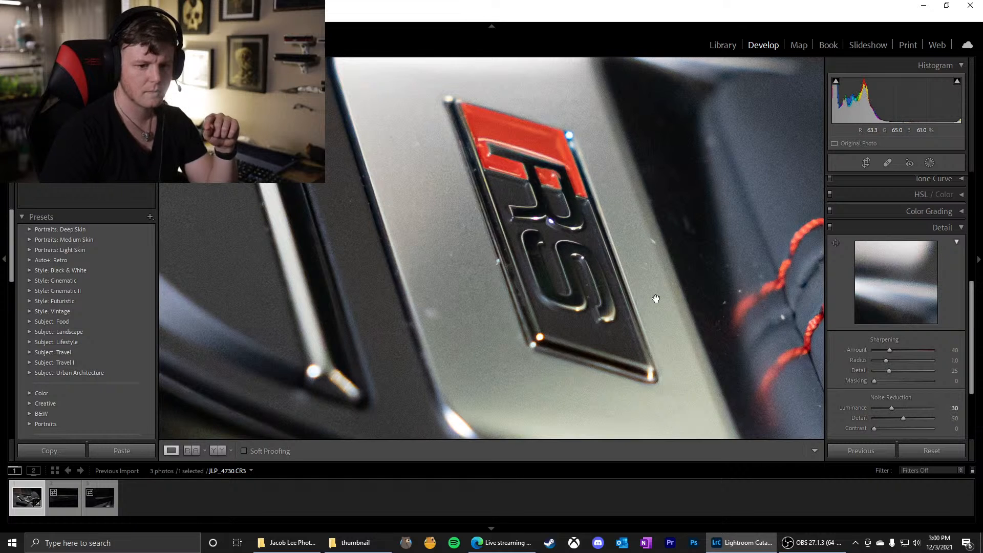
left_click(643, 256)
left_click_drag(631, 188, 508, 281)
left_click(508, 281)
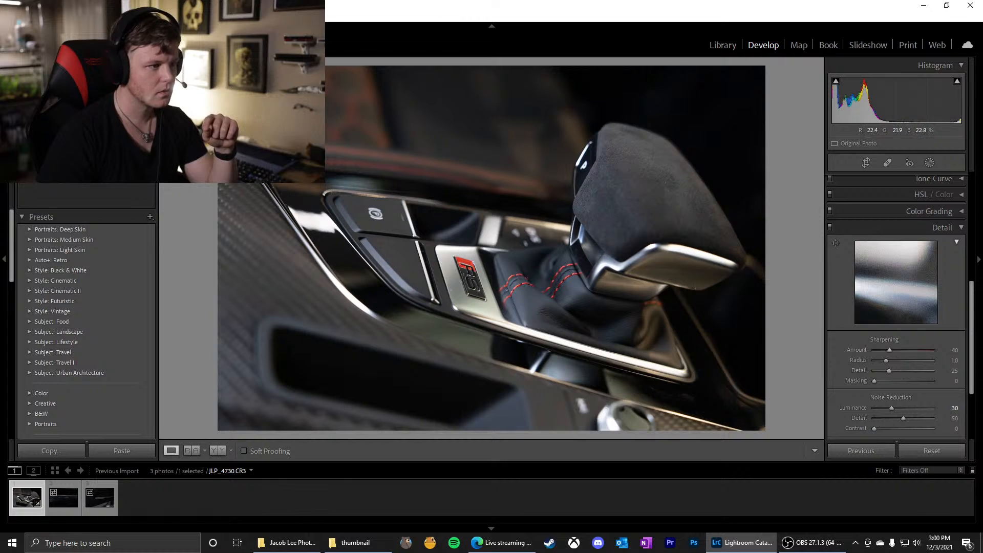
left_click(566, 275)
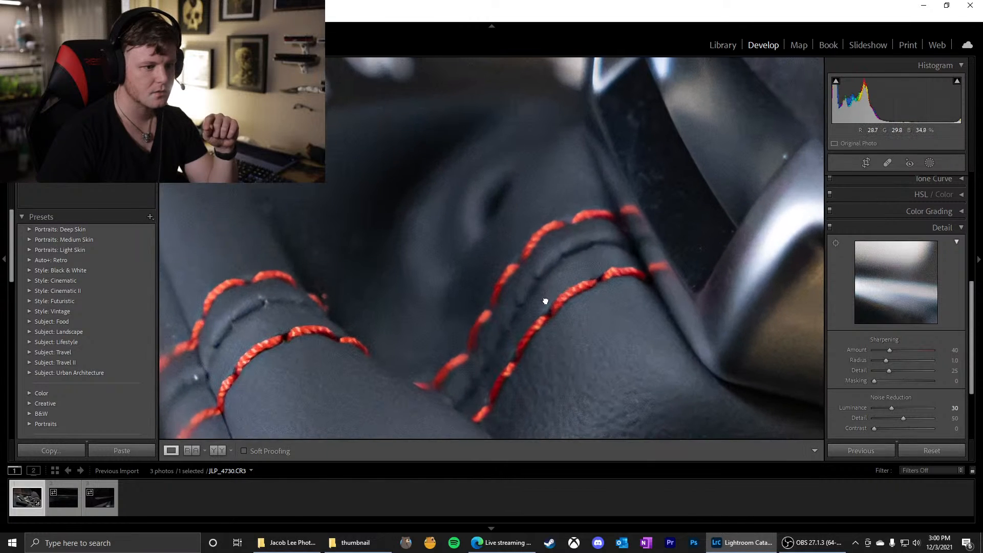
left_click_drag(544, 301, 584, 277)
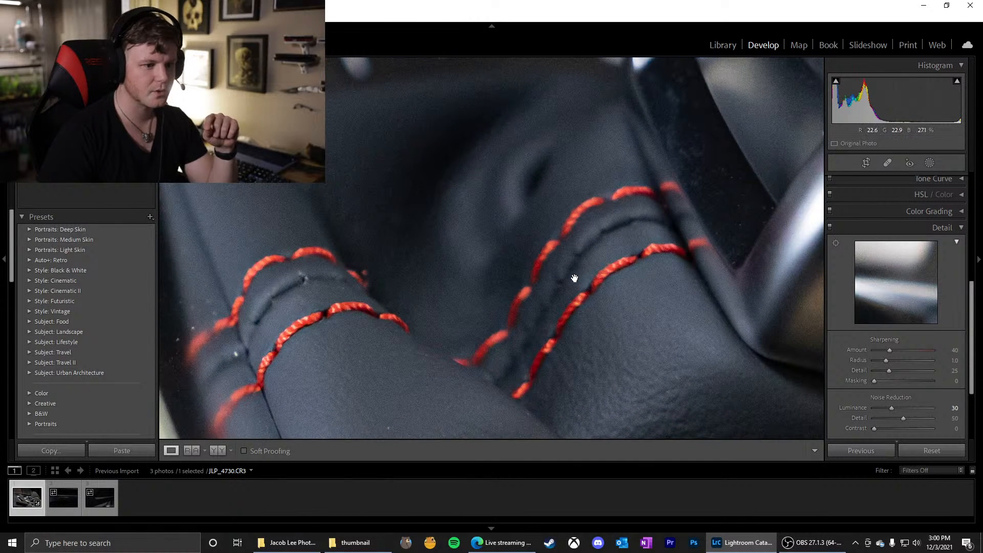
left_click_drag(893, 407, 891, 411)
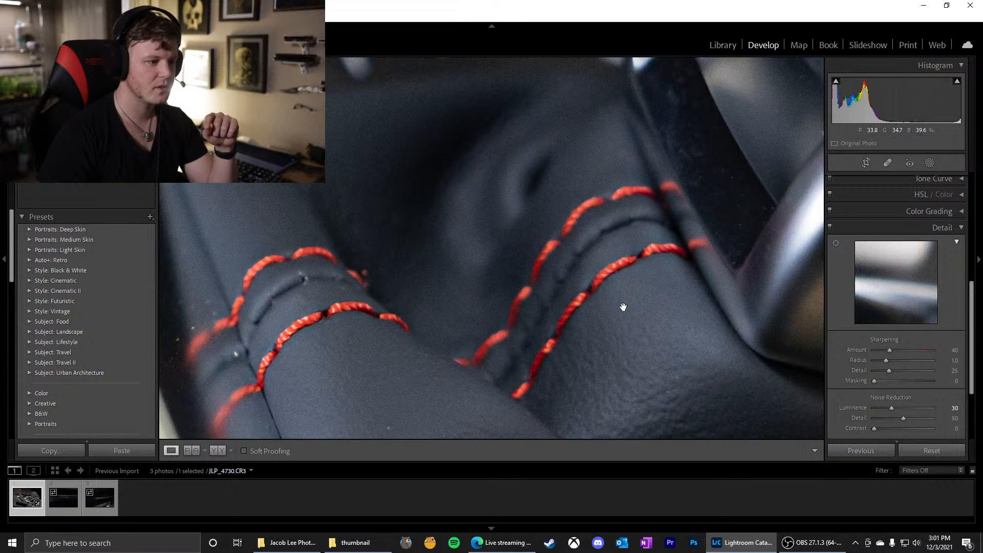
left_click(596, 332)
Raise the photo's Clarity to +30, judging the effect on the shift knob, RS badge and boot stitching
scroll(892, 337, "up", 5)
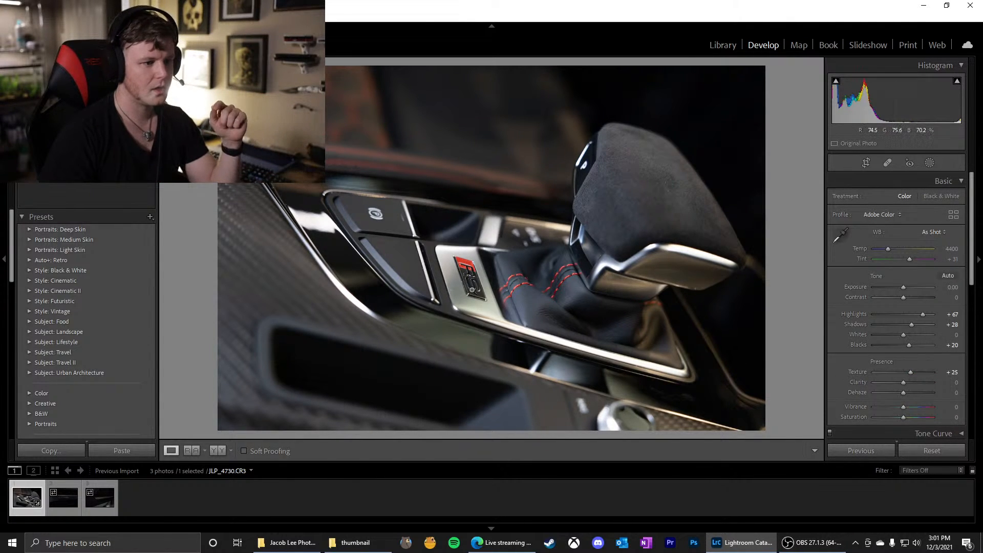
scroll(871, 323, "down", 2)
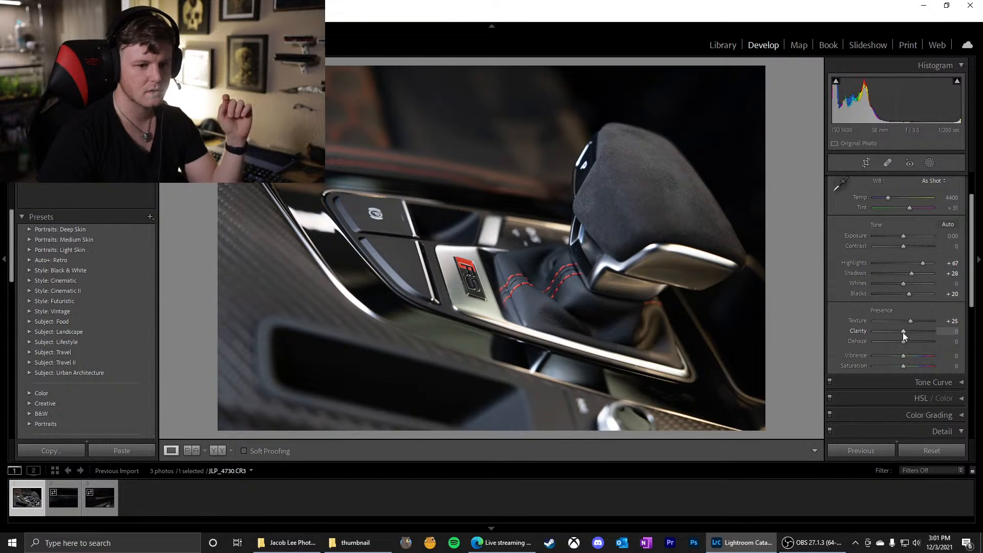
left_click(603, 191)
left_click(605, 209)
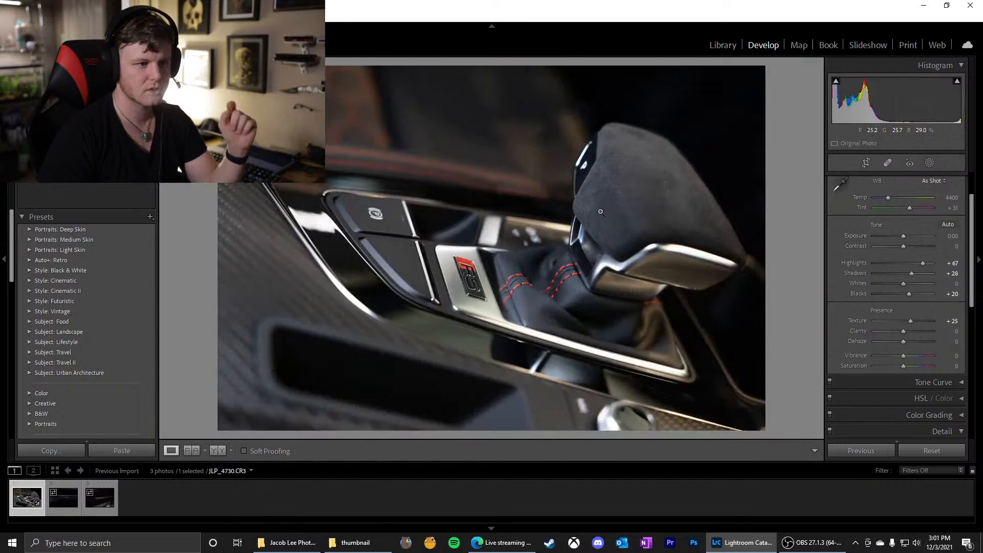
left_click_drag(434, 125, 659, 323)
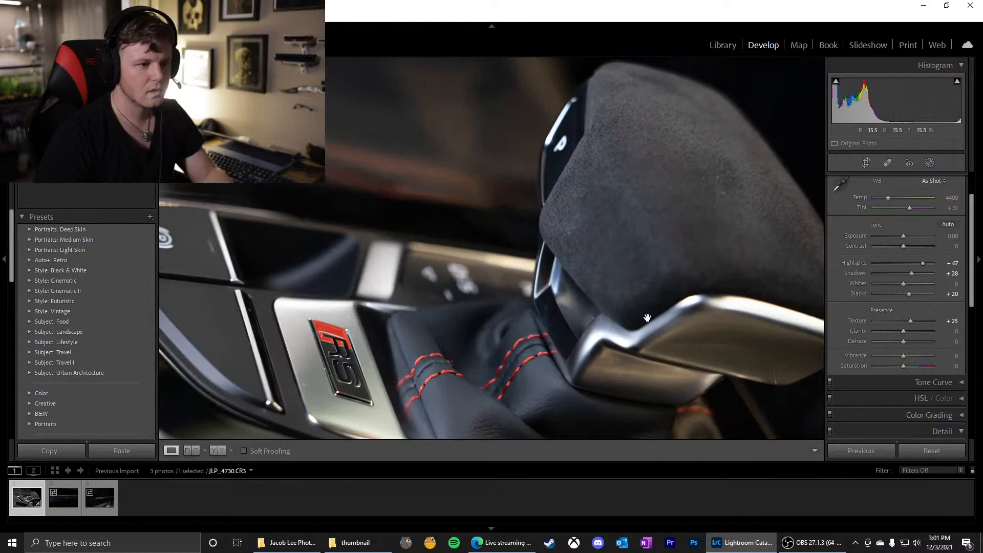
left_click_drag(402, 264, 474, 238)
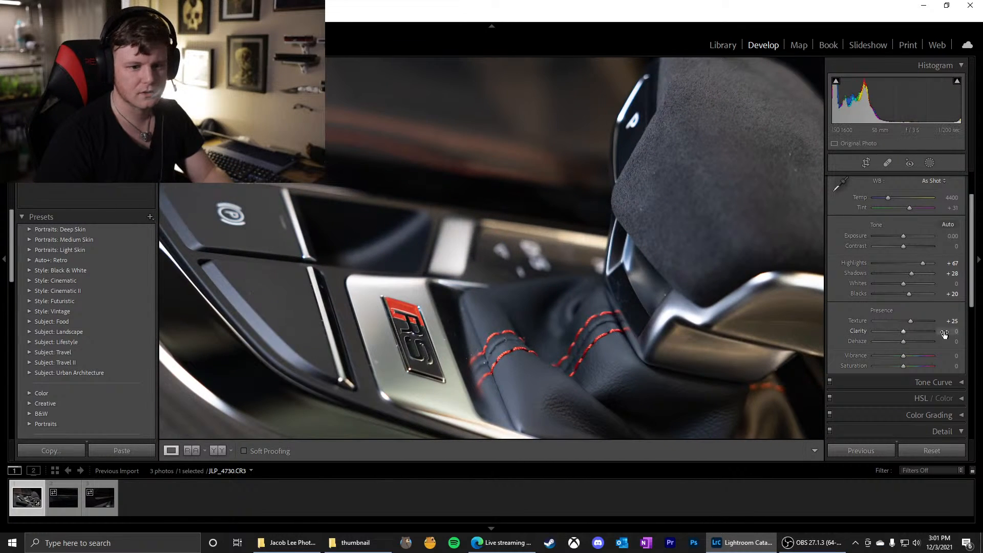
left_click_drag(904, 331, 911, 332)
key("z")
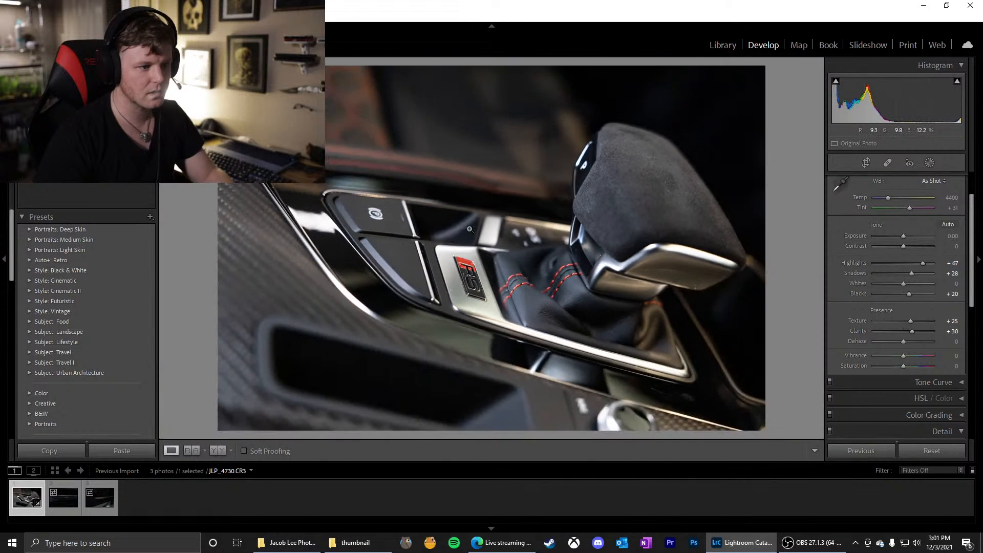
Increase Clarity to +33 and inspect the RS badge and its metal plate up close
mouse_move(911, 330)
left_mouse_down()
mouse_move(893, 334)
mouse_move(914, 332)
left_mouse_up()
left_click(501, 253)
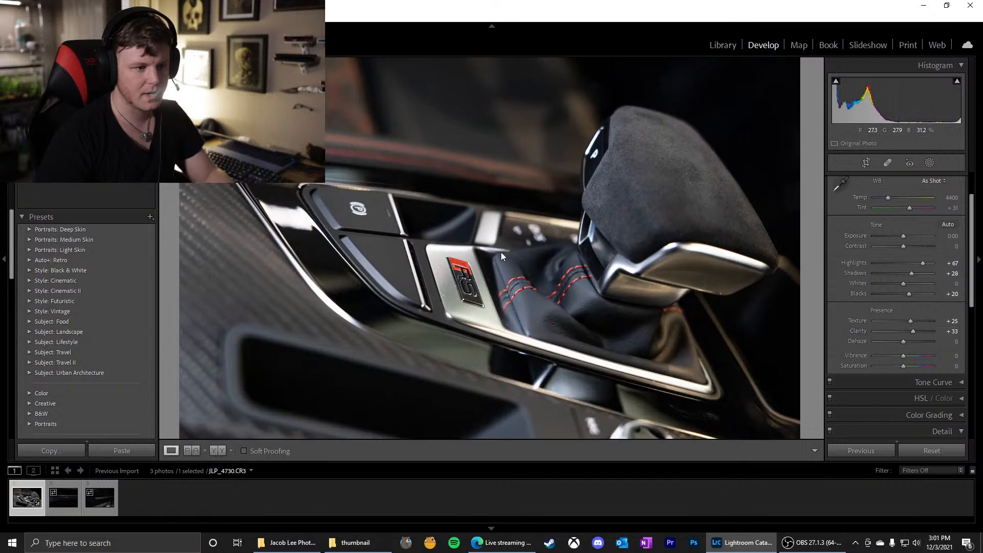
left_click(475, 272)
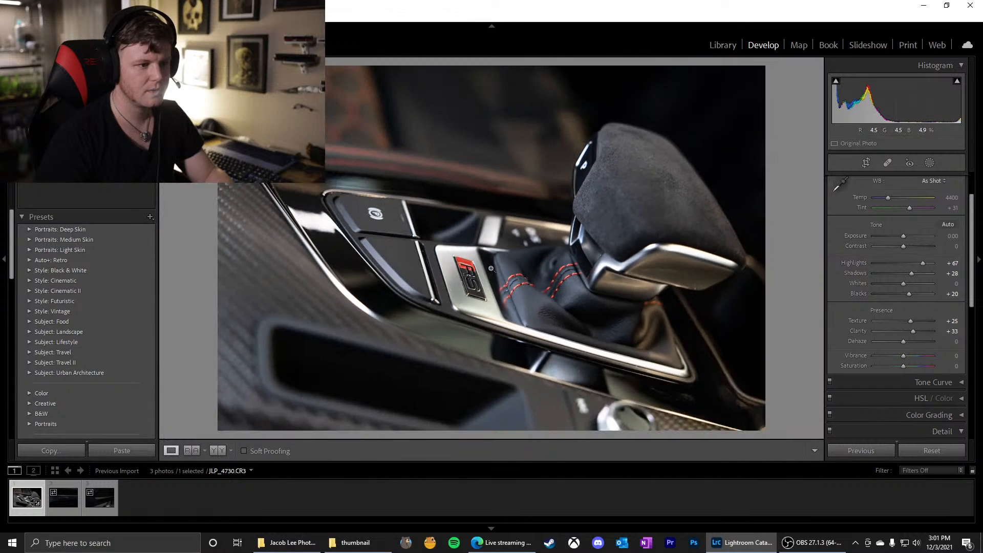
left_click_drag(344, 150, 549, 308)
left_click_drag(630, 344, 528, 229)
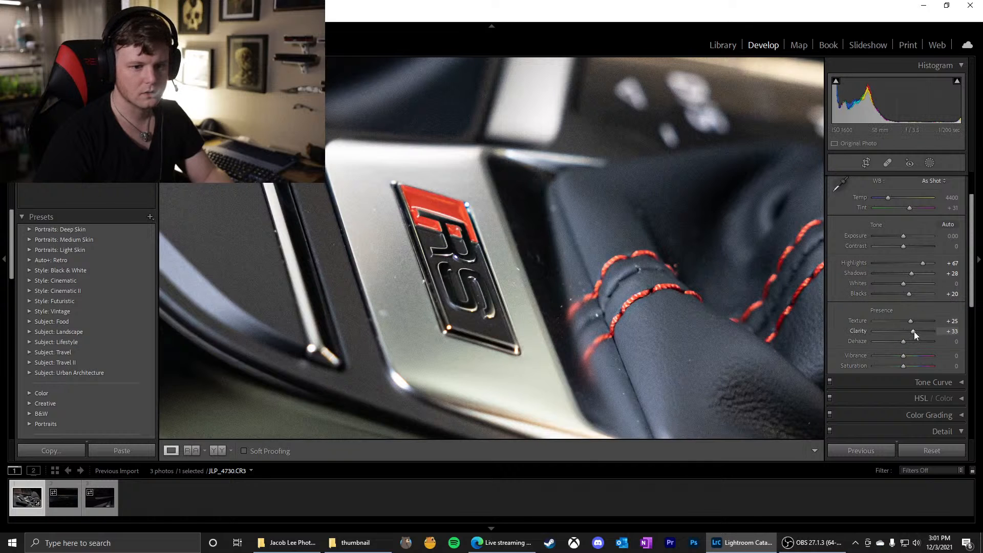
Drop Clarity to -100 and inspect the RS badge, the shift knob's suede and the red boot stitching
left_click_drag(913, 331, 861, 331)
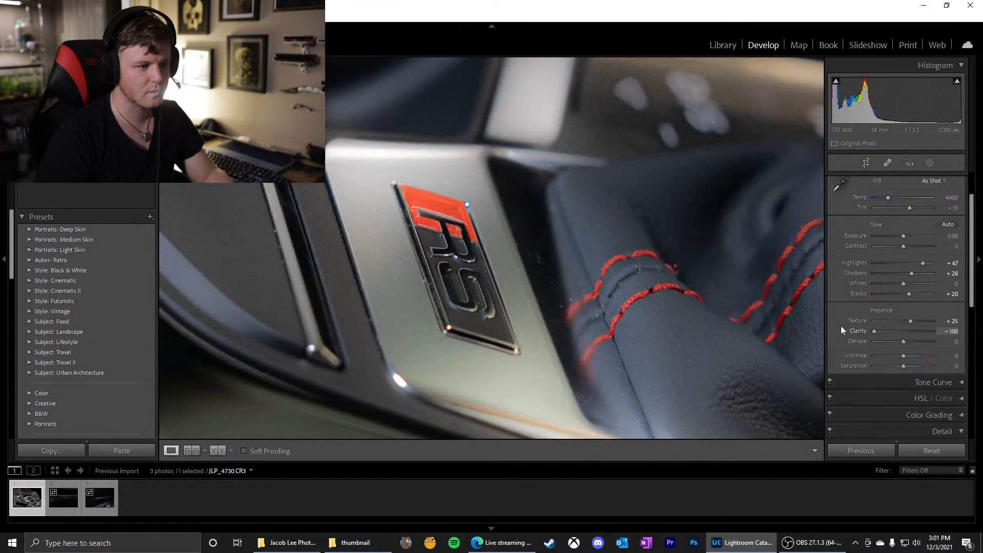
left_click(527, 311)
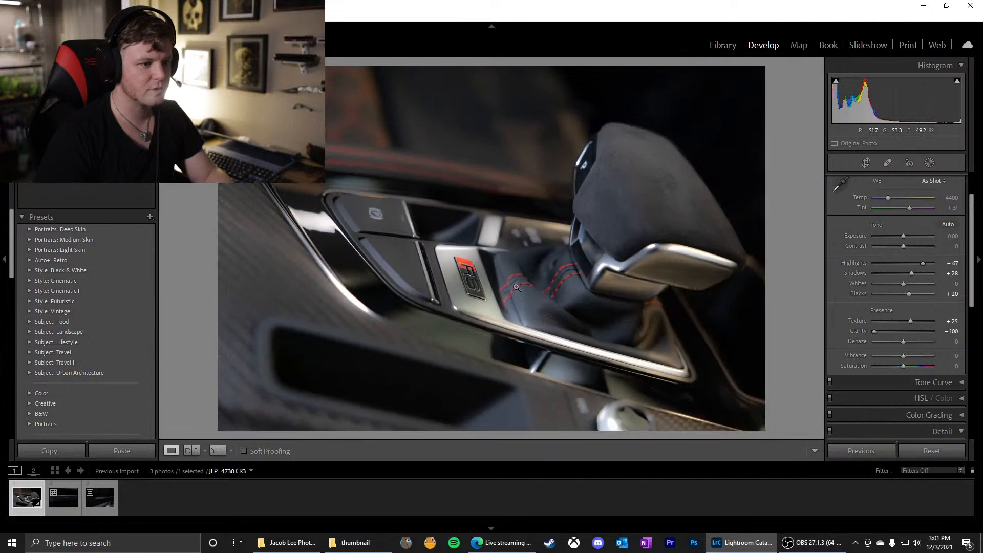
left_click(651, 152)
left_click_drag(608, 162, 585, 223)
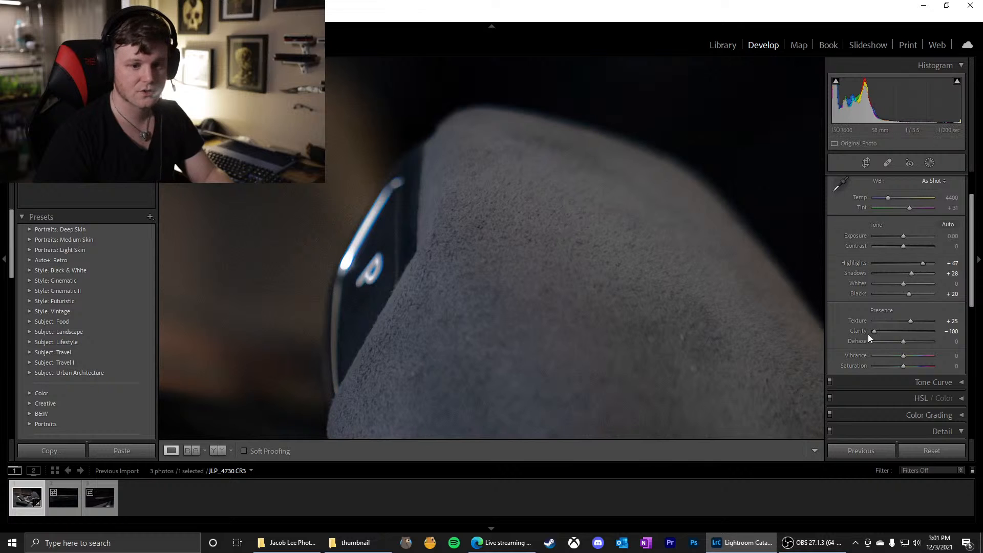
left_click_drag(468, 347, 503, 226)
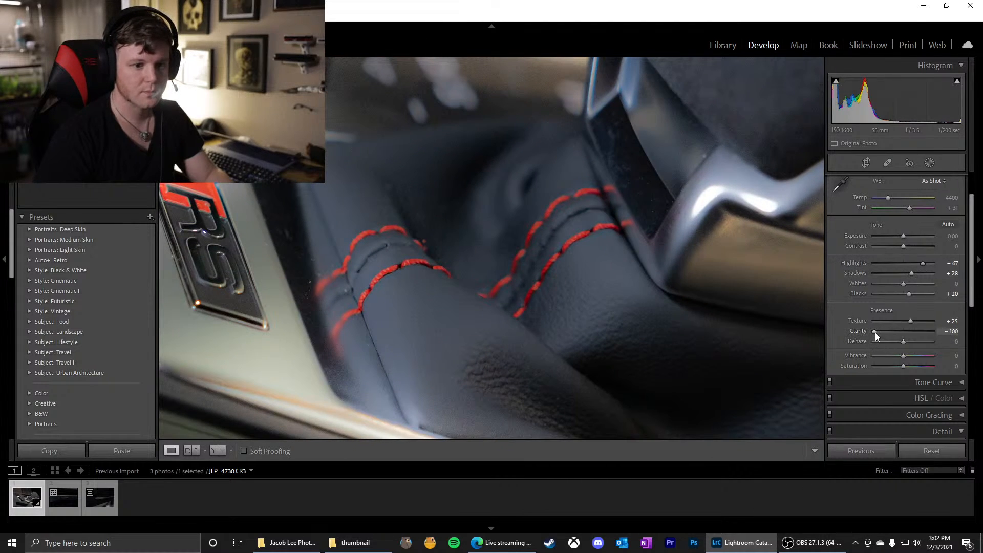
Push Clarity to +100 to judge the opposite extreme on the whole photo
left_click_drag(875, 333, 957, 340)
left_click(563, 261)
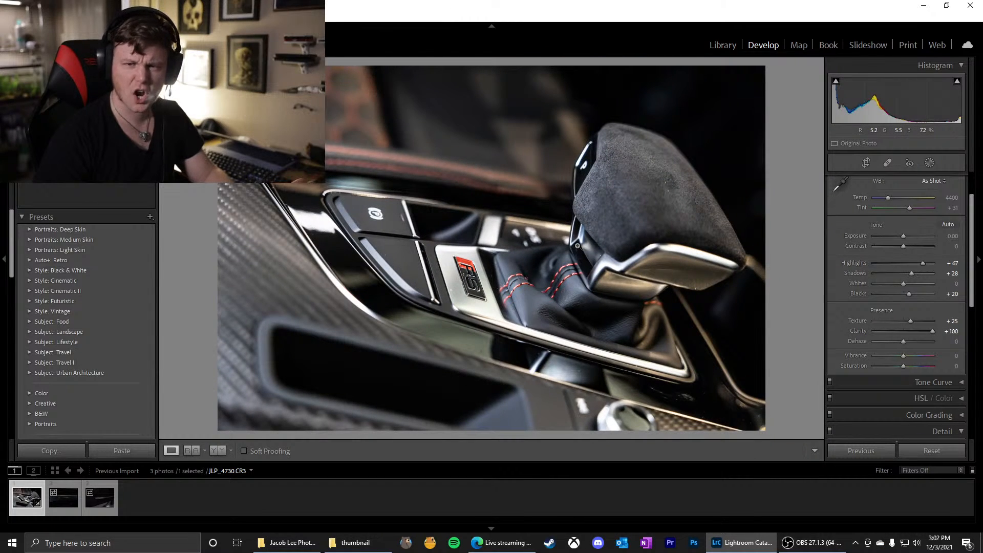
mouse_move(934, 330)
left_mouse_down()
mouse_move(907, 327)
mouse_move(948, 330)
left_mouse_up()
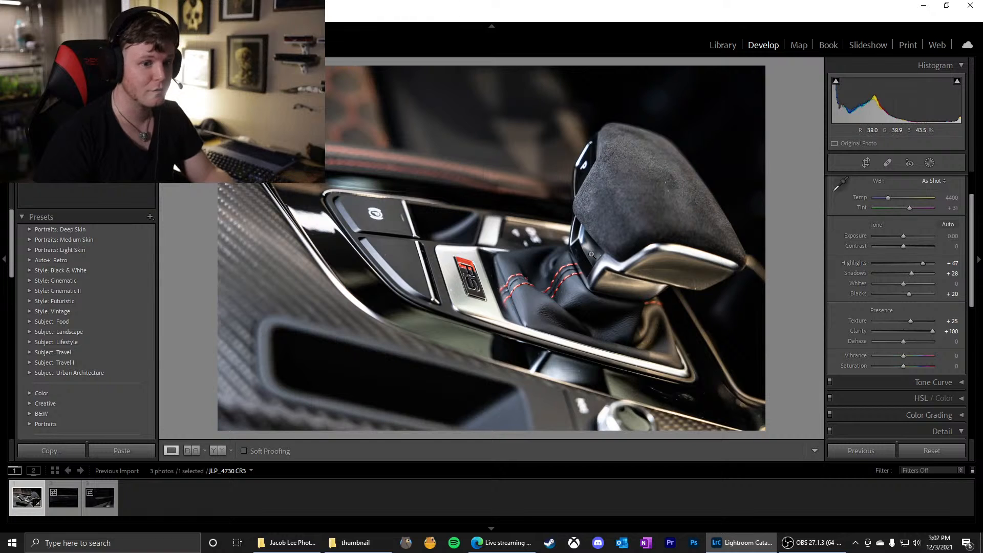
Lower Clarity to -7 for a close look at the RS badge, and reset it to 0
left_click_drag(931, 333, 901, 330)
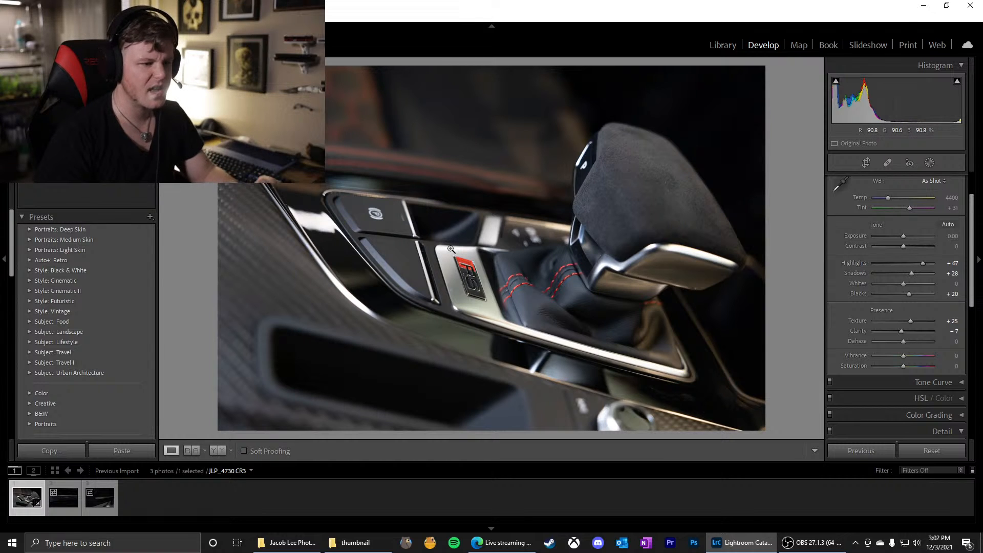
left_click(447, 267)
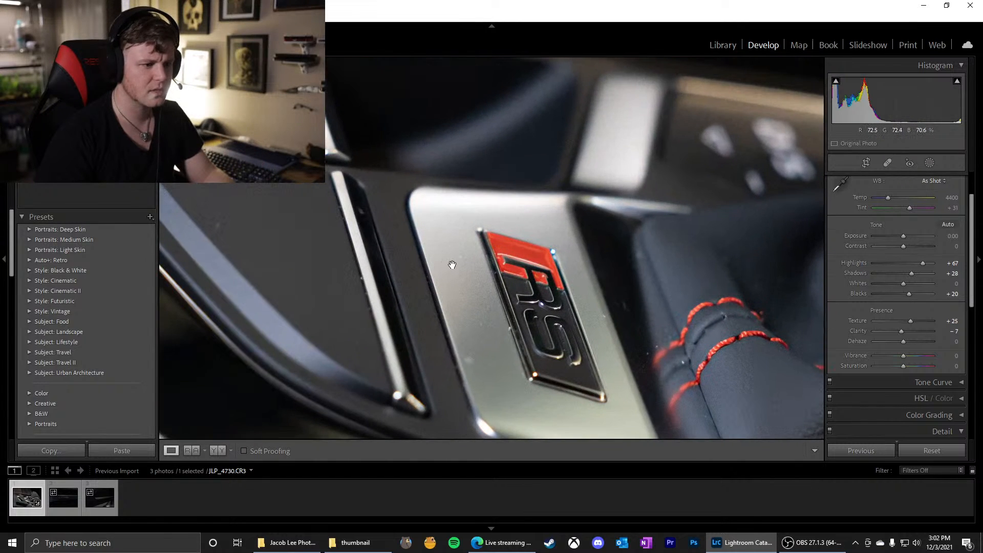
double_click(901, 333)
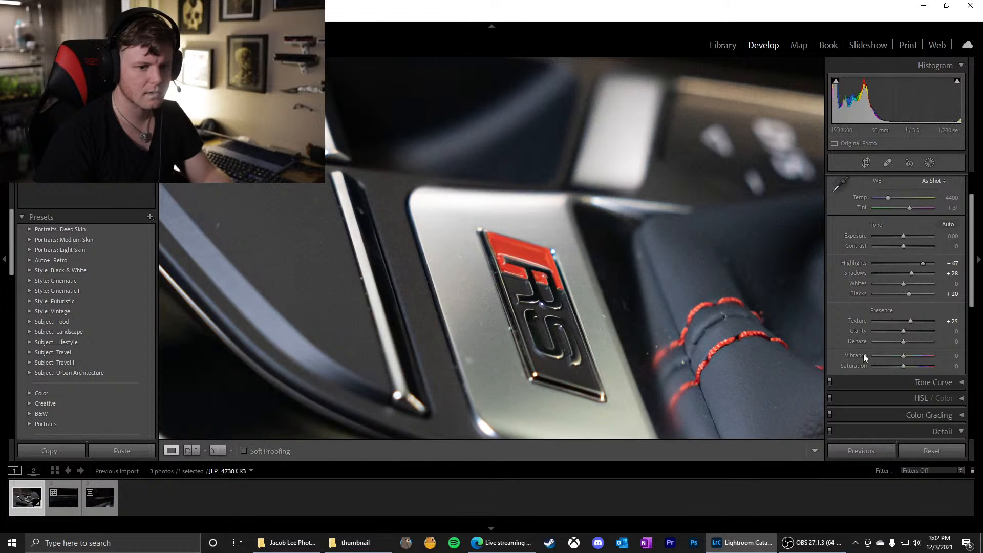
Compare Clarity values of -10 and -20 on the RS badge and the console buttons up close
left_click(957, 334)
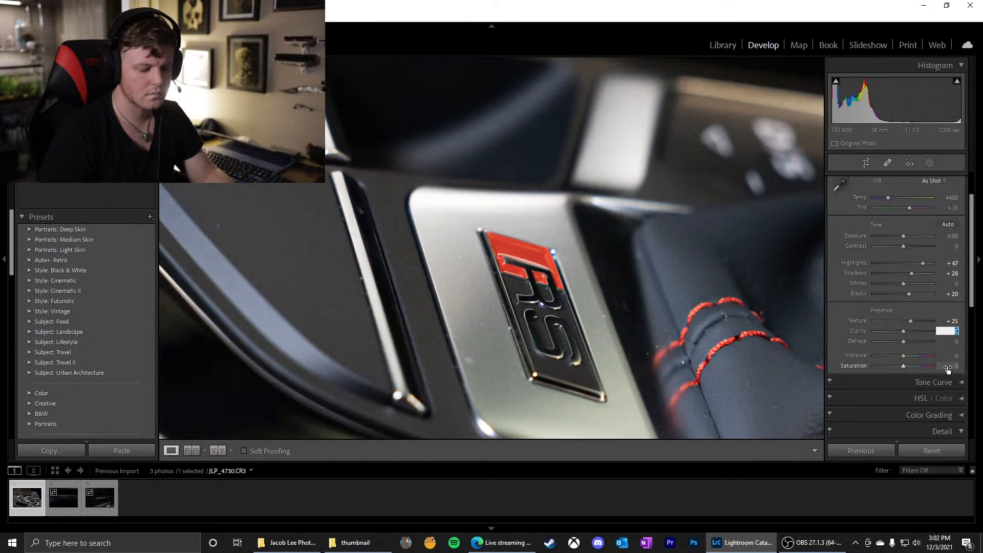
type("-10")
key("Return")
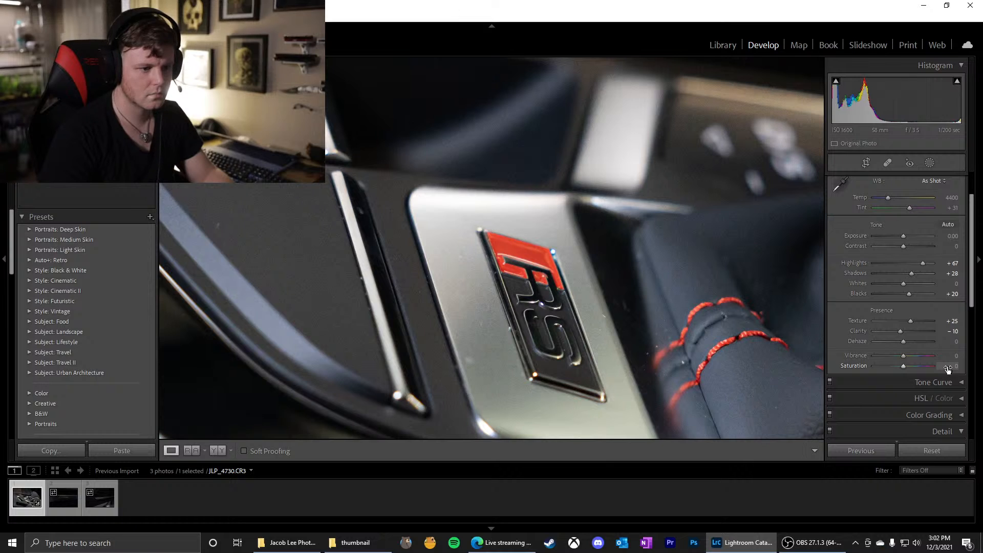
left_click(955, 331)
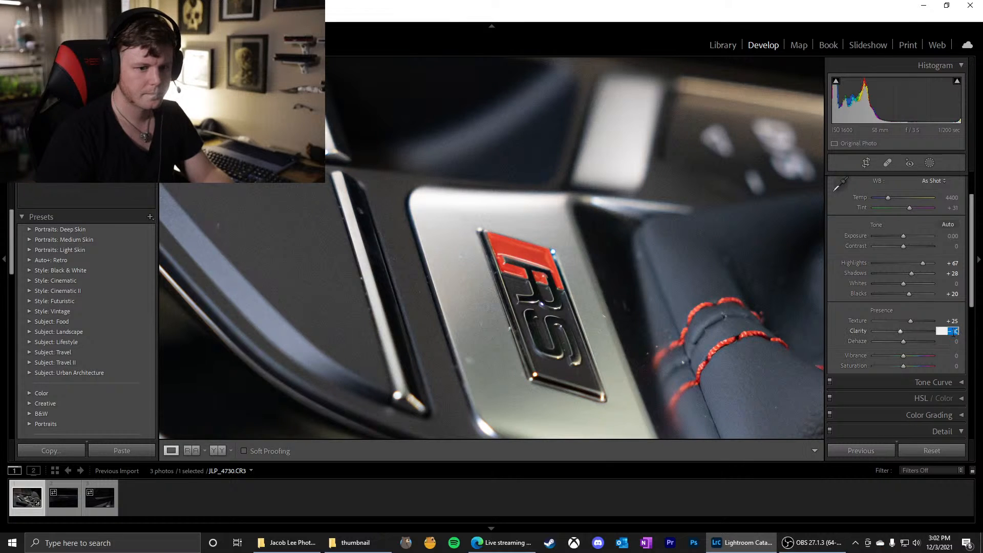
type("-20")
key("Return")
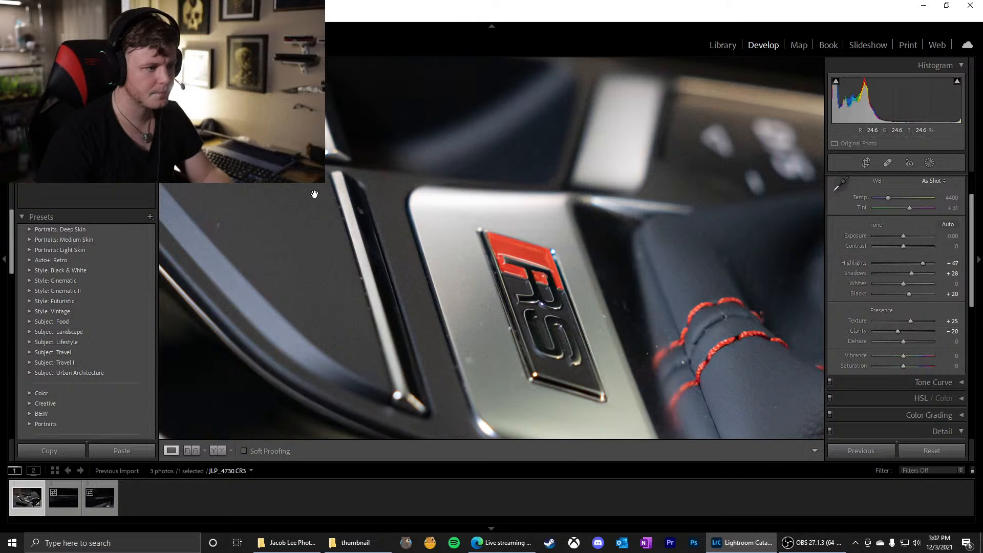
left_click_drag(314, 194, 443, 246)
left_click_drag(377, 212, 393, 244)
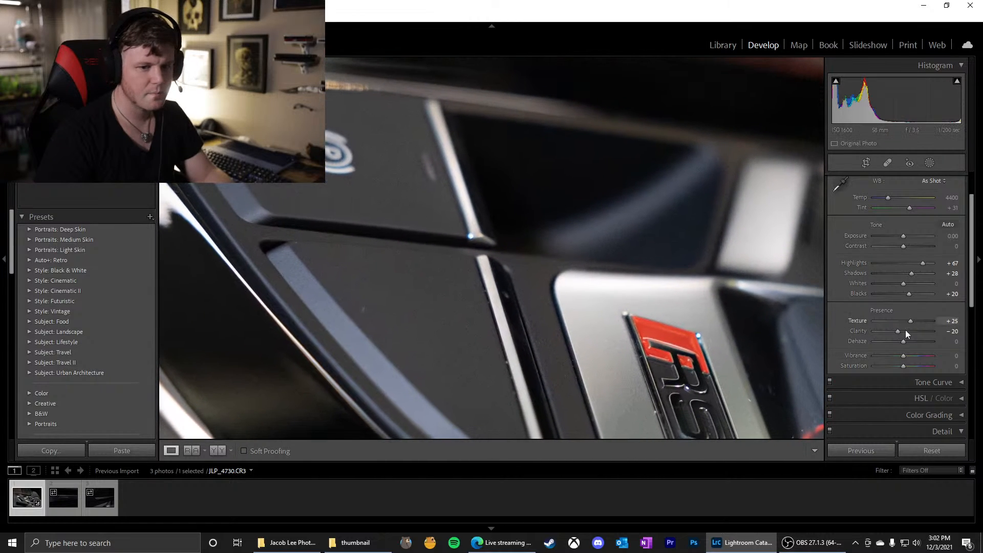
Switch Clarity to -10 and back to -20 while viewing the console buttons beside the RS badge
left_click(953, 331)
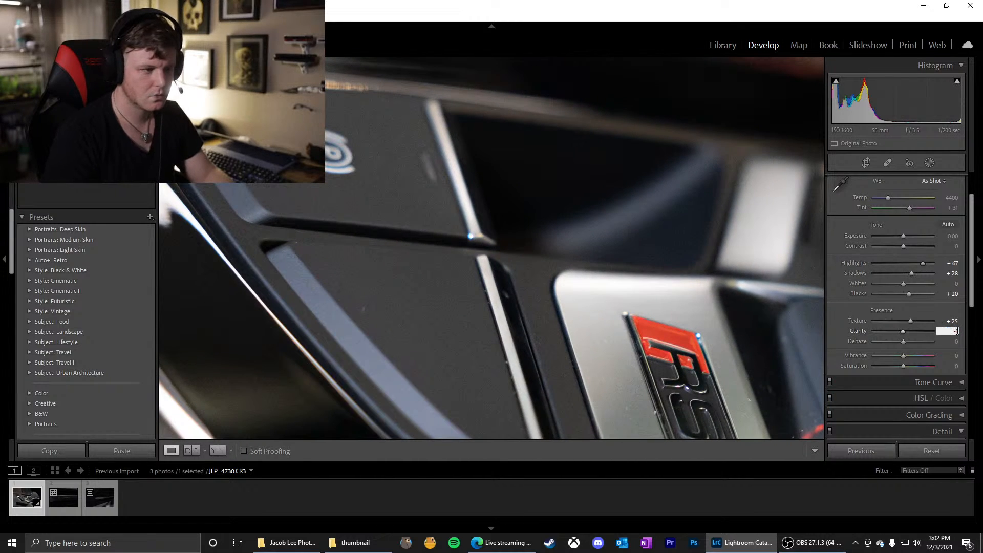
type("-10")
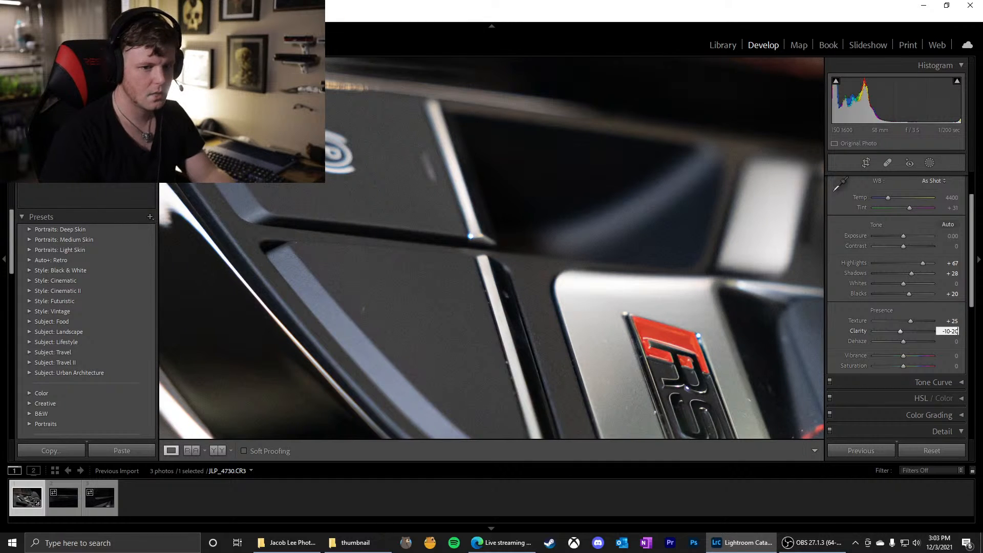
type("-20")
key("BackSpace")
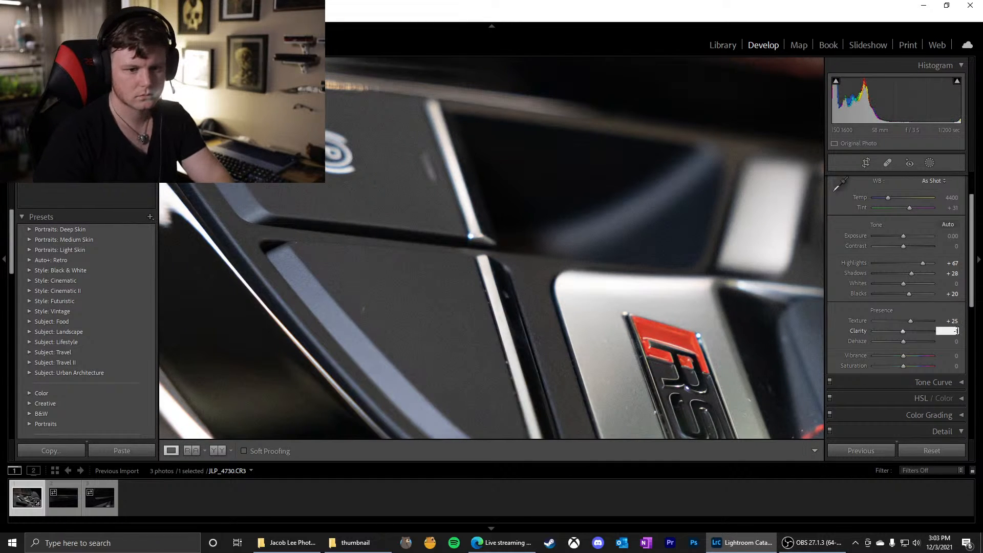
type("-20")
key("Return")
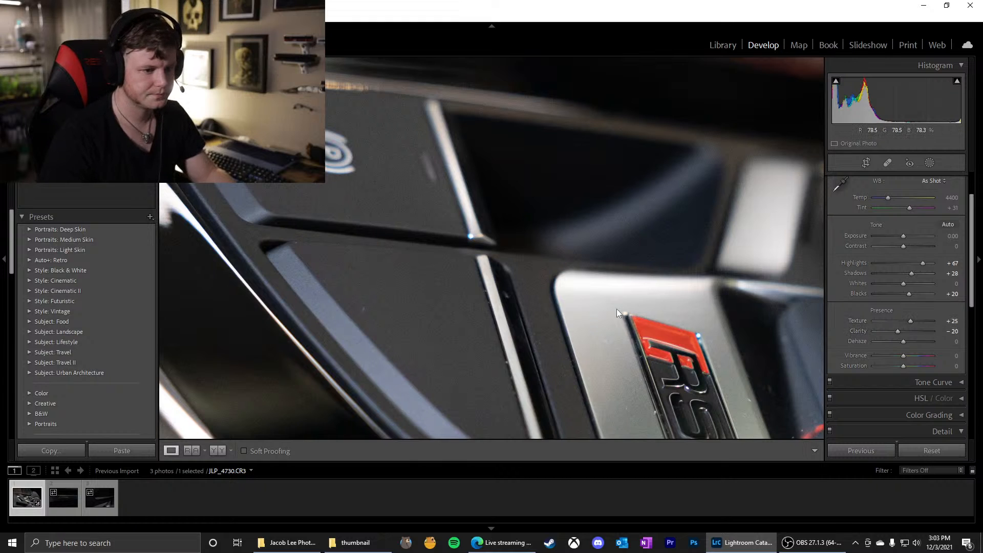
Set Clarity to -10 while viewing the whole photo
left_click(616, 309)
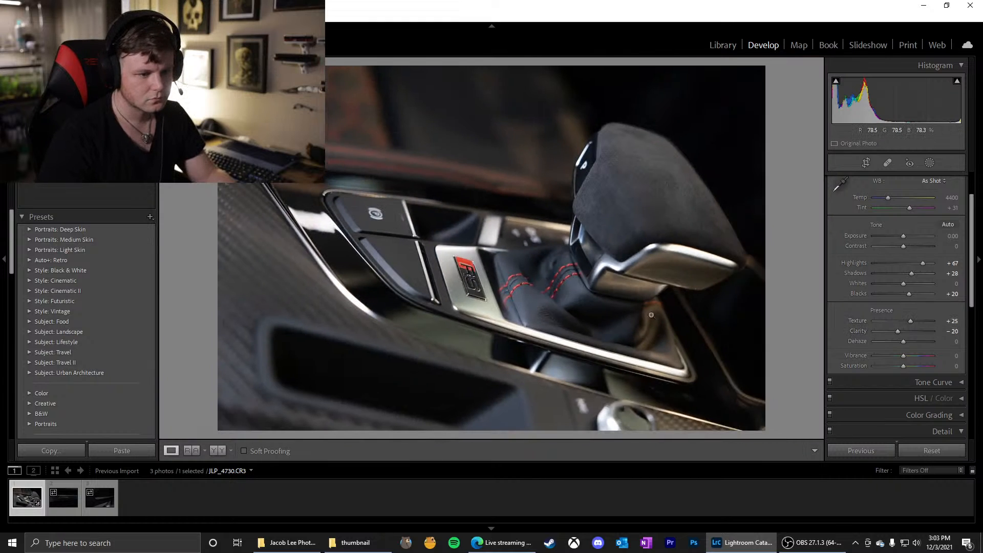
left_click(953, 331)
type("- 10")
key("Return")
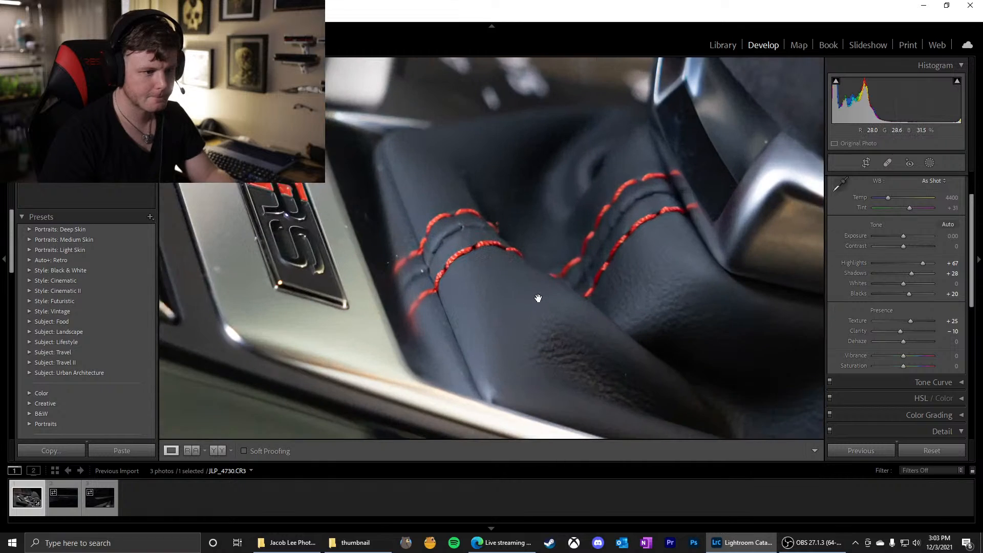
Set Clarity to 0 while viewing the shifter boot's leather and red stitching up close
left_click(538, 296)
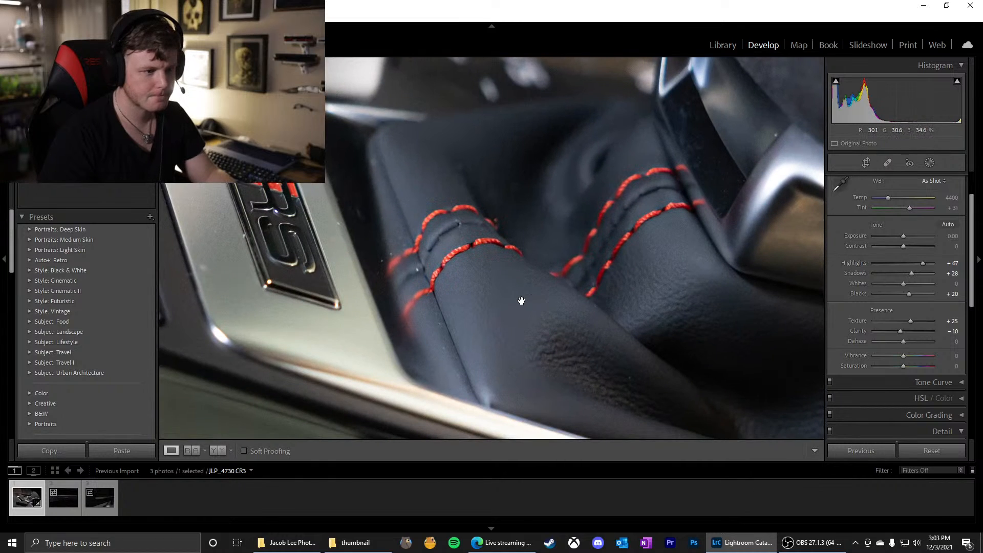
left_click(953, 331)
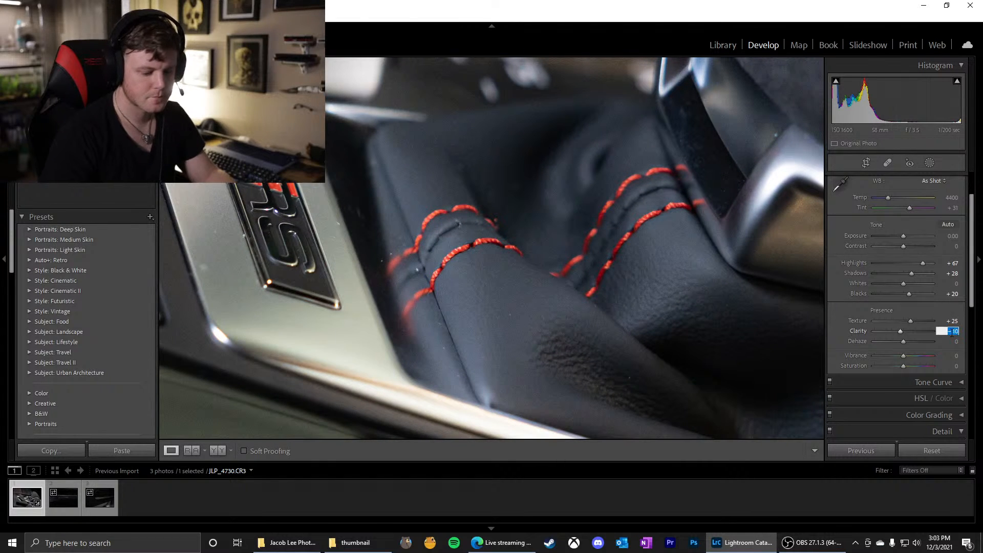
type("0")
key("Return")
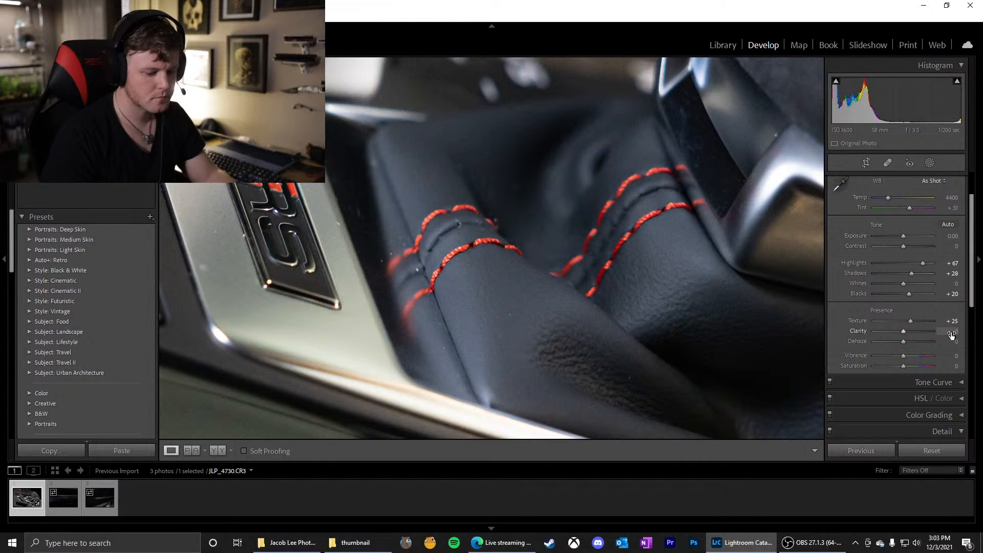
Lower Exposure to -0.10 and set Clarity to -10 while viewing the shifter boot up close
key("minus")
key("1")
key("0")
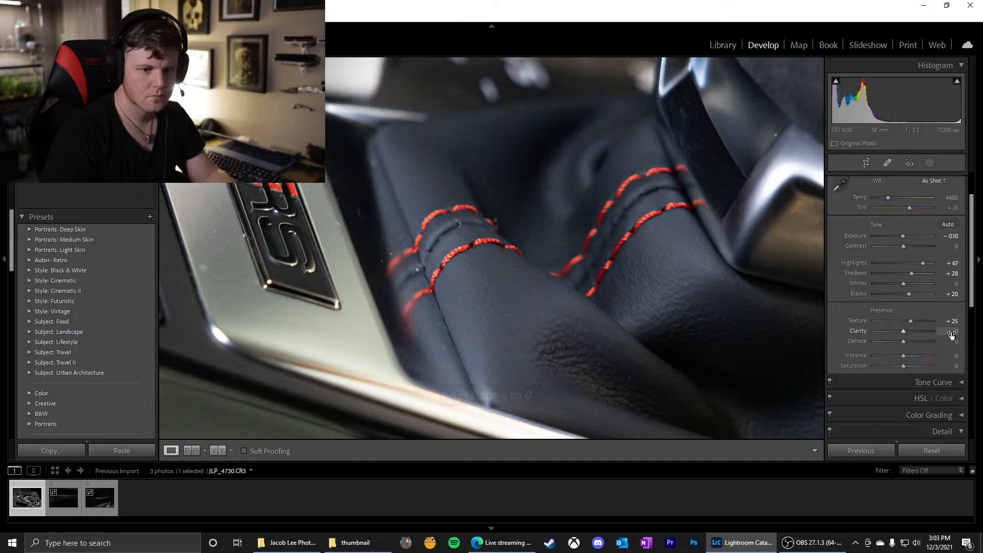
left_click(953, 332)
type("-")
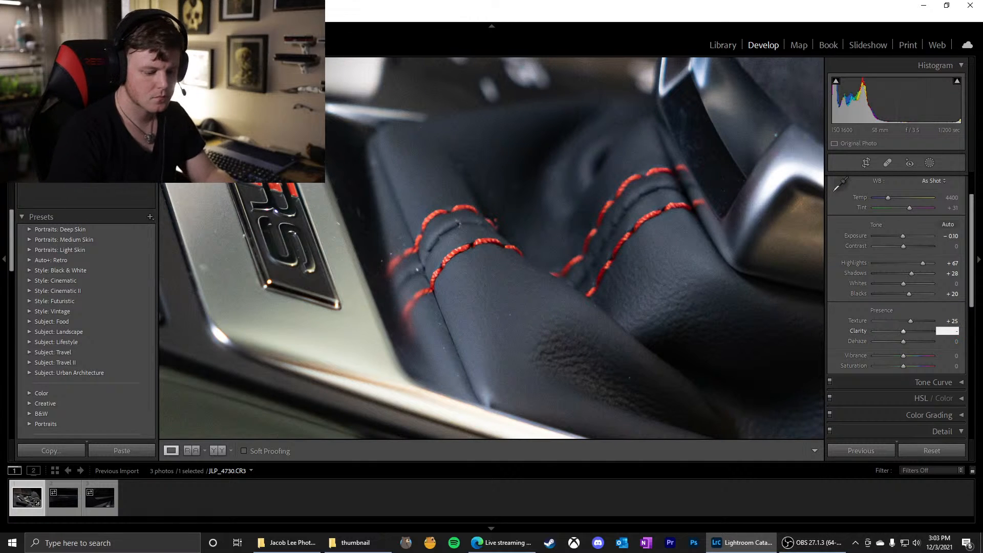
type("10")
key("Return")
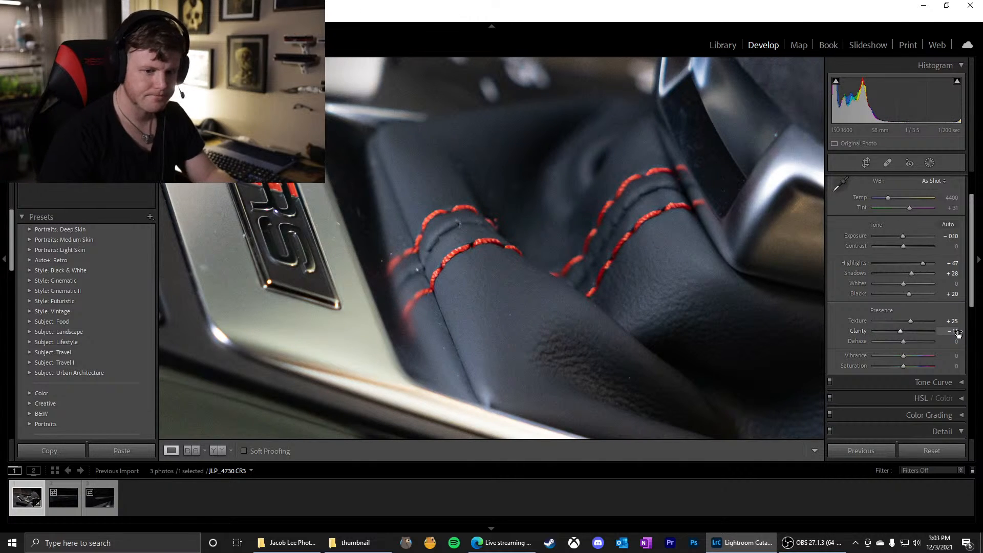
Set Clarity to 0 for the gear shifter photo and return to viewing the whole image
left_click(955, 331)
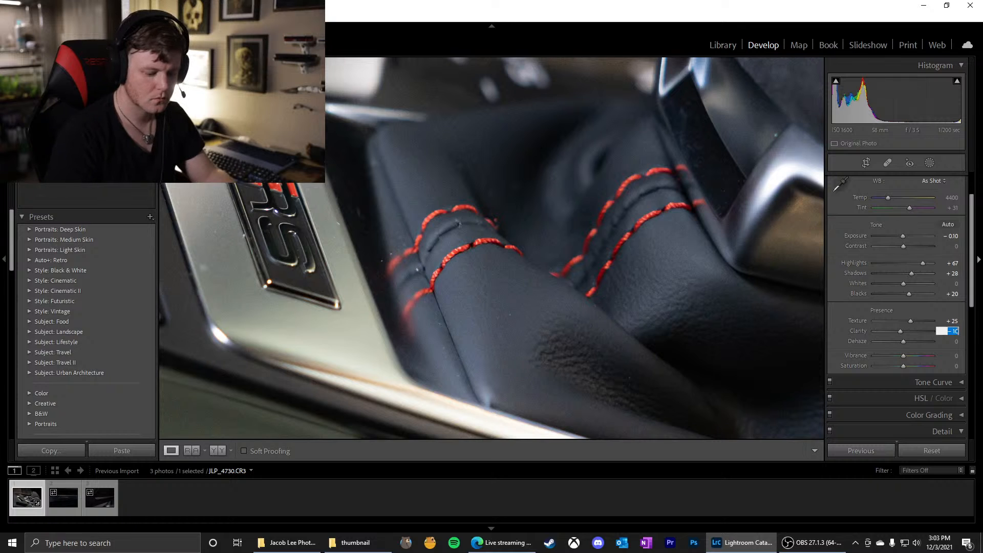
type("0")
key("Return")
left_click(652, 333)
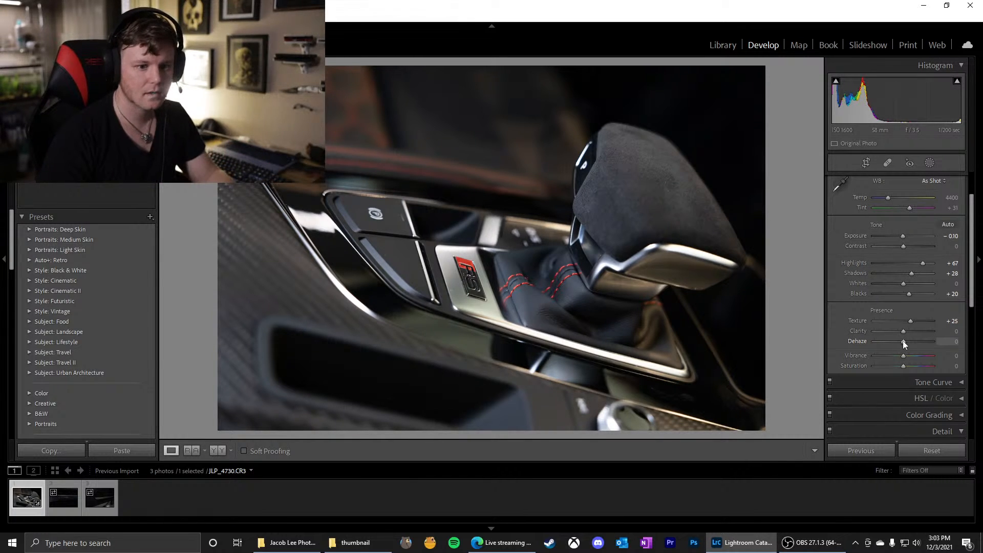
Try Dehaze at its two extremes, -100 and +100, on the whole gear shifter photo
left_click_drag(903, 342, 840, 343)
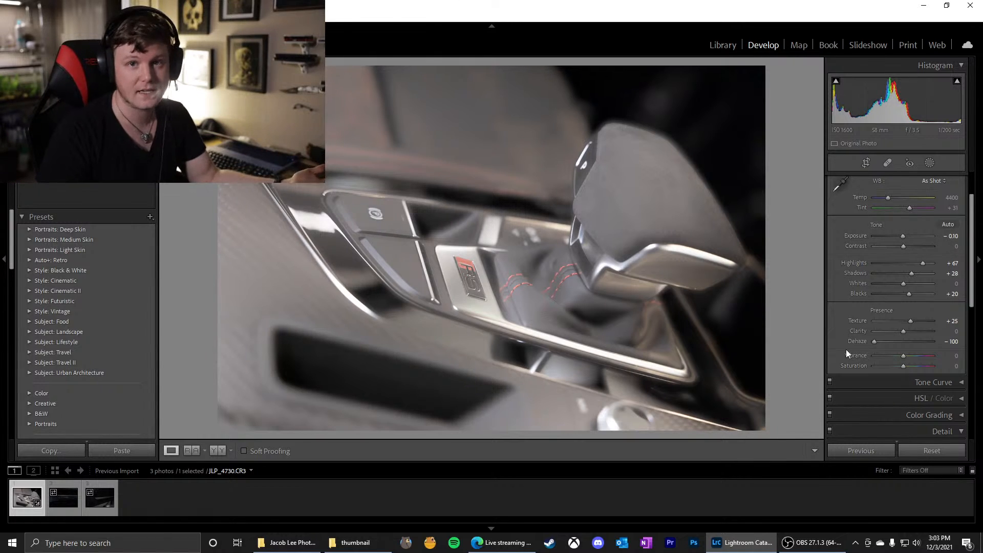
left_click_drag(873, 341, 917, 346)
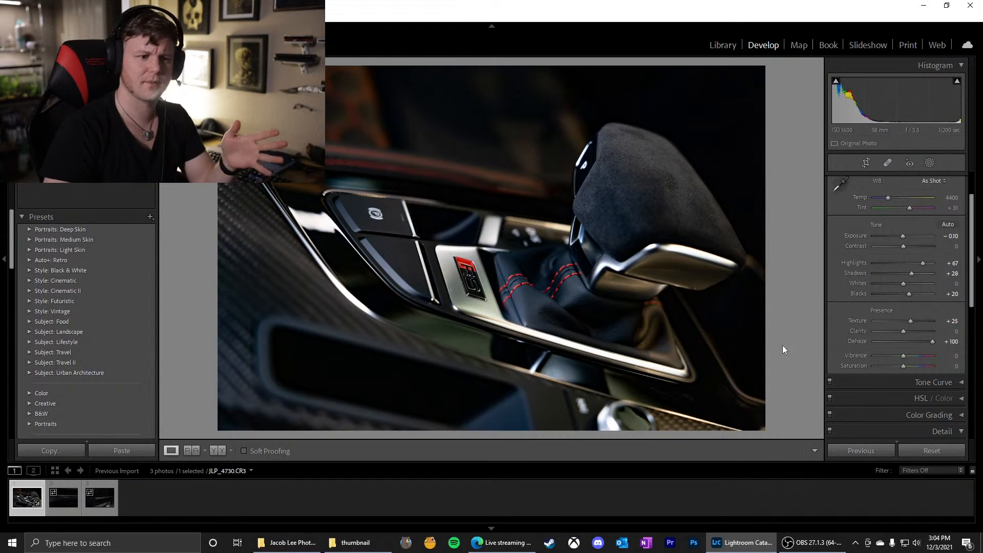
mouse_move(932, 341)
left_mouse_down()
mouse_move(907, 338)
mouse_move(935, 339)
left_mouse_up()
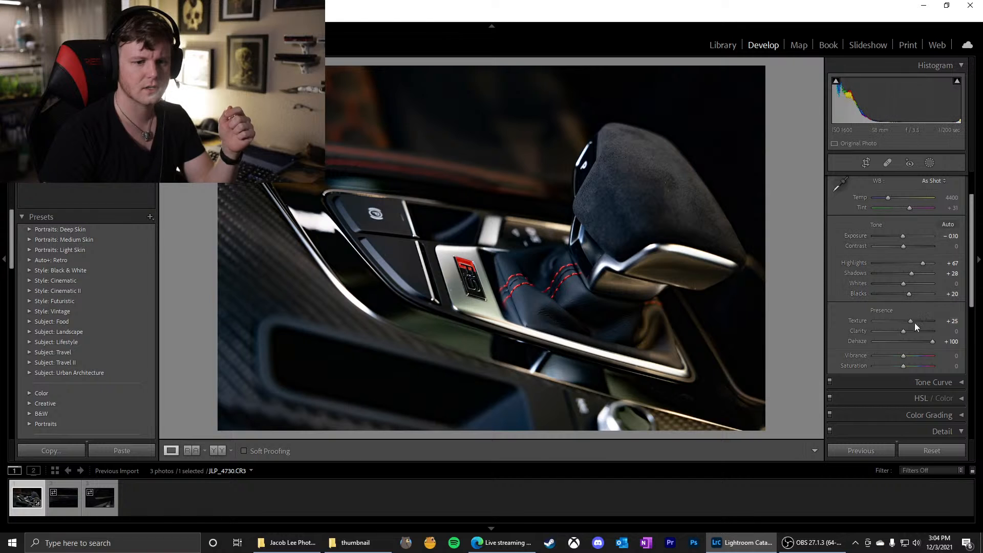
Compare moderate Dehaze amounts of +25 and +40 with a hazier -33 on the photo
left_click_drag(932, 343, 909, 338)
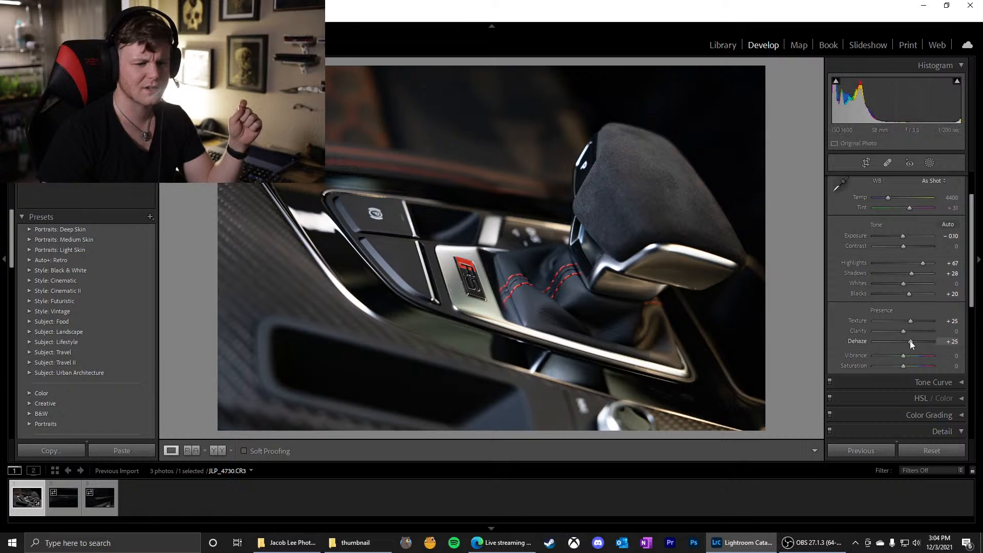
left_click_drag(911, 340, 915, 342)
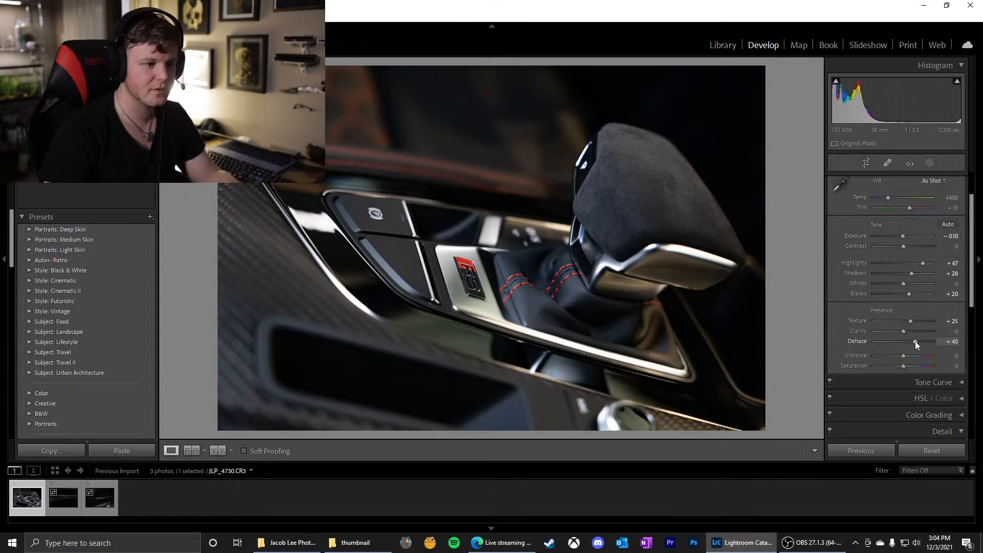
left_click_drag(920, 343, 908, 342)
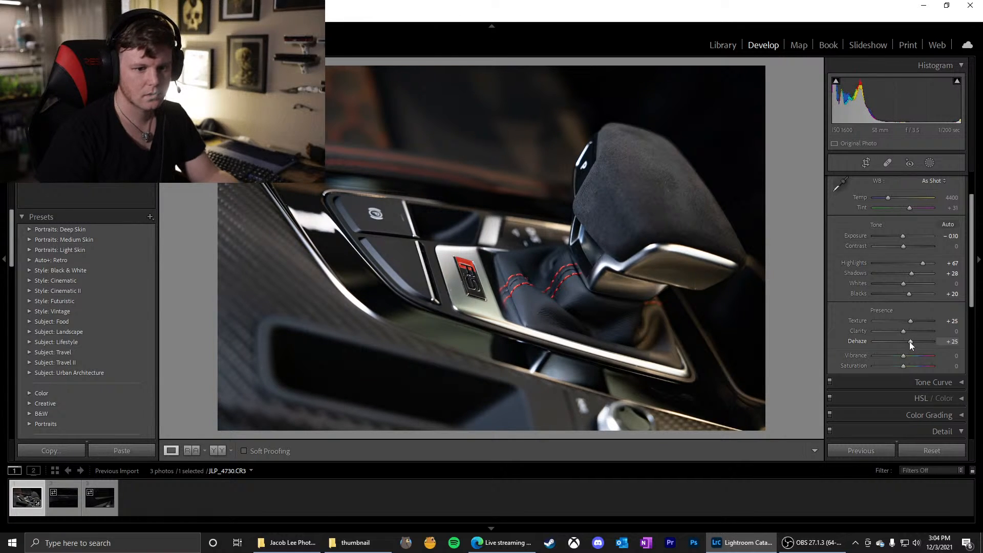
left_click_drag(910, 342, 888, 346)
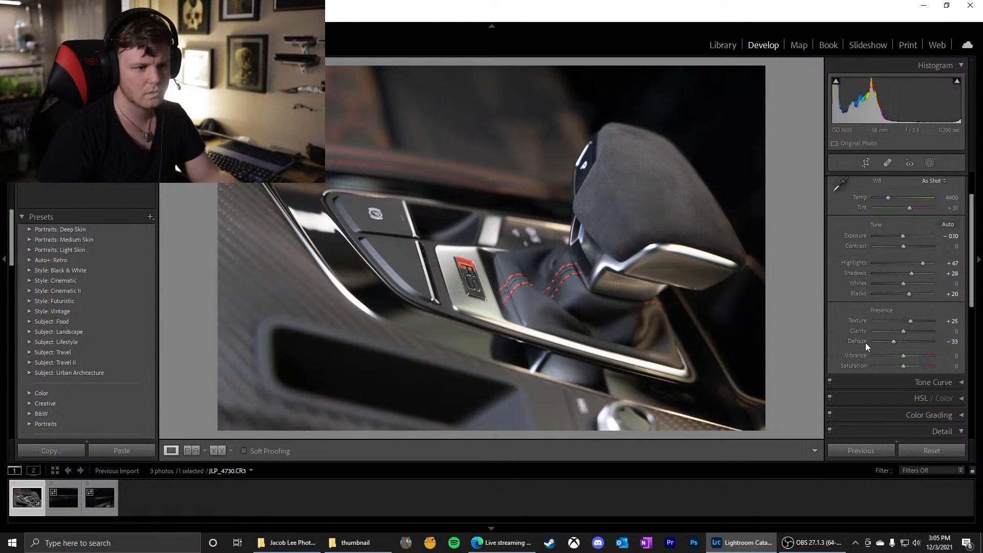
Reset Dehaze to its default and set it to 25
double_click(865, 343)
left_click_drag(902, 342, 908, 343)
left_click(954, 343)
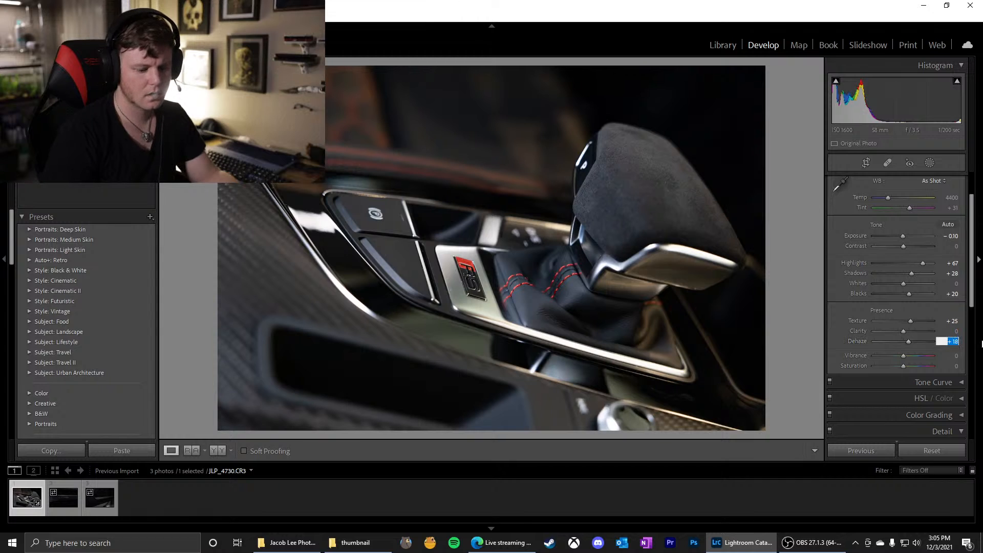
type("25")
key("Return")
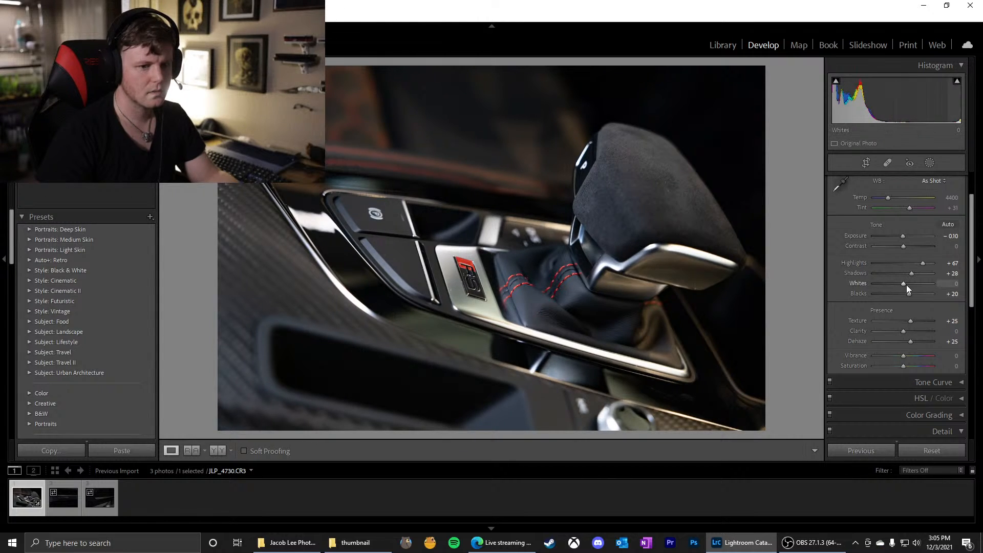
Try Dehaze at 50, and settle on +35 for the gear shifter photo
left_click(955, 343)
type("50")
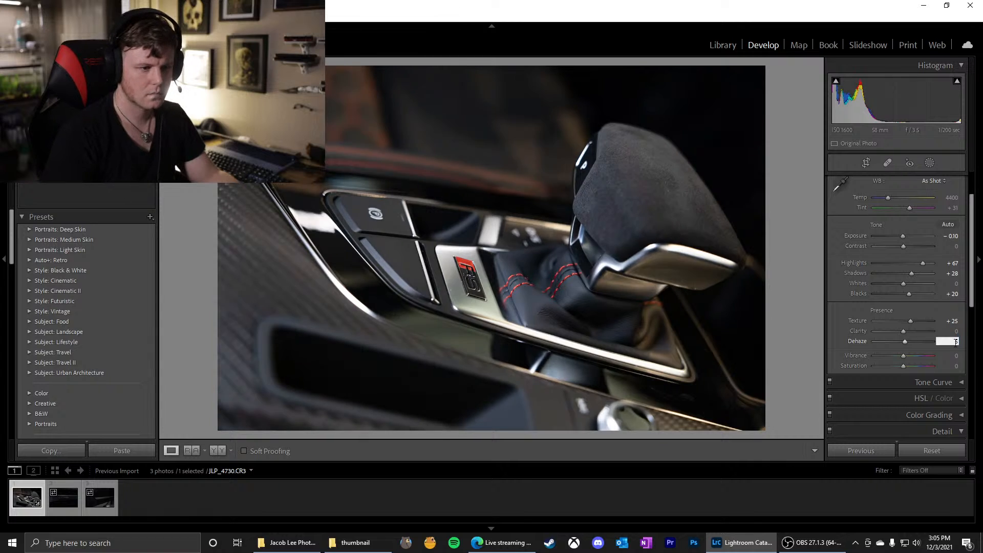
key("Return")
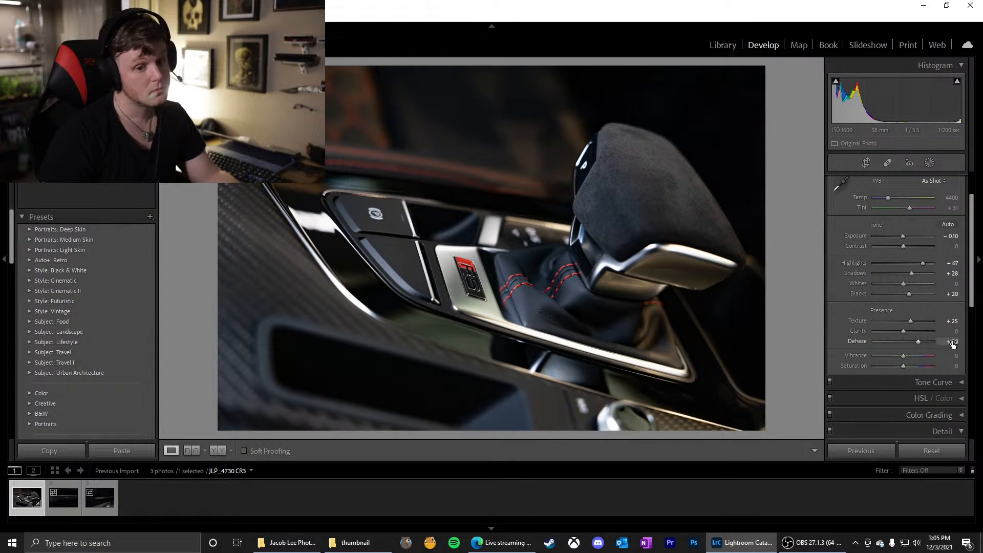
left_click(955, 343)
left_click(920, 341)
mouse_move(920, 340)
left_mouse_down()
mouse_move(939, 344)
mouse_move(914, 345)
left_mouse_up()
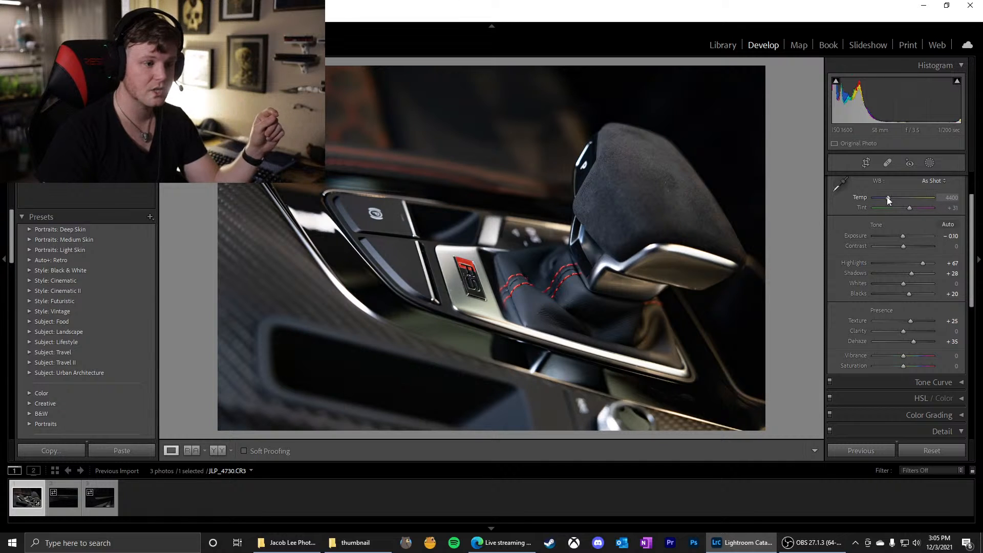
Set the white balance Temp to 4600 to warm the photo slightly
left_click(953, 197)
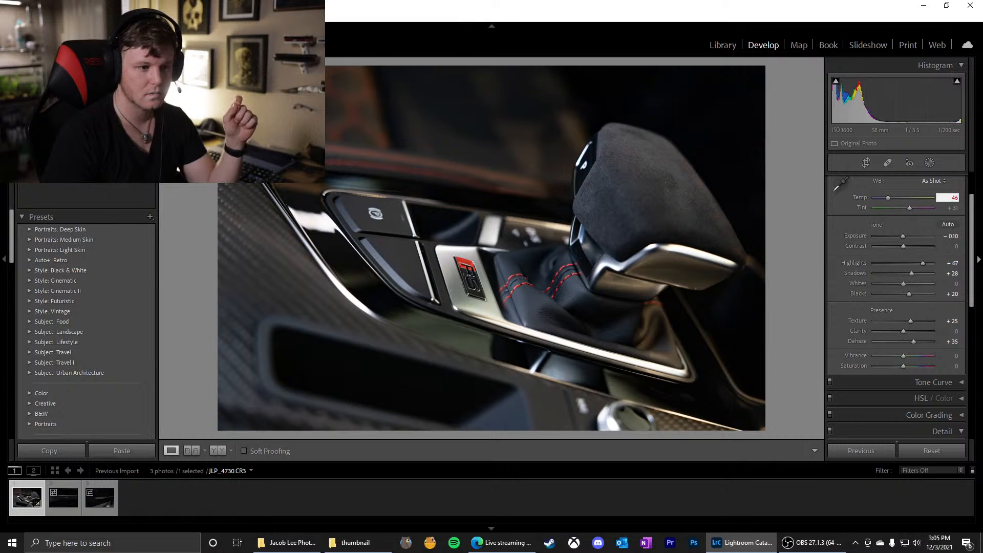
key("Return")
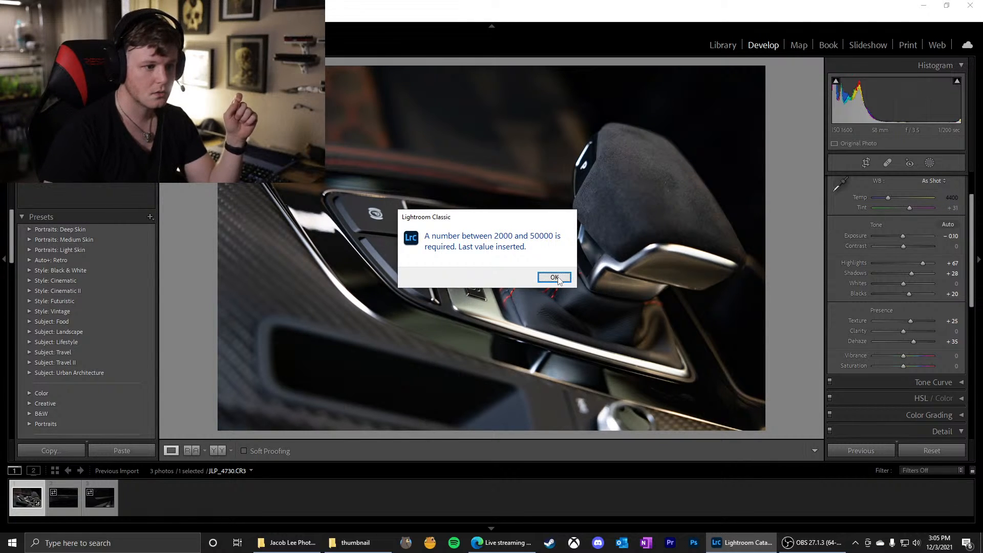
left_click(554, 277)
type("4600")
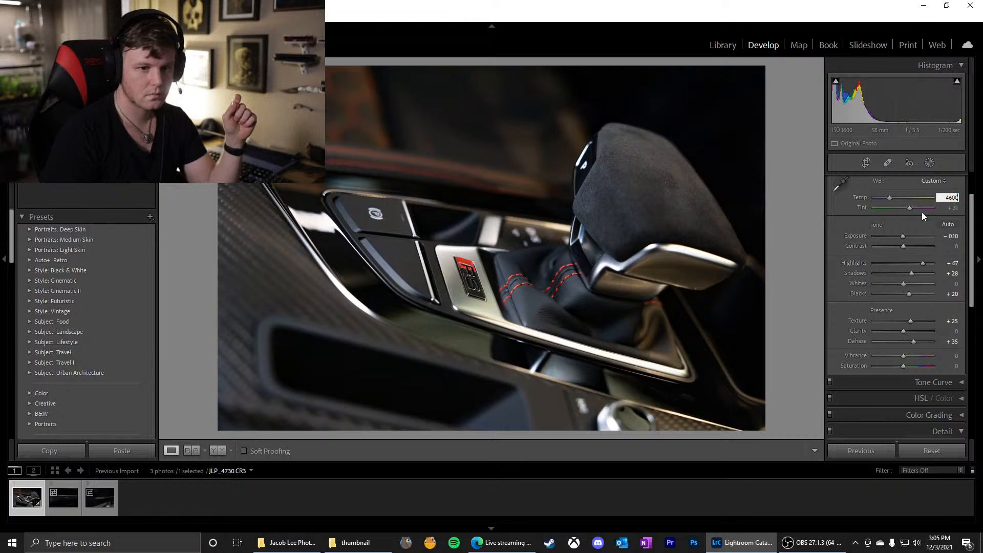
key("Return")
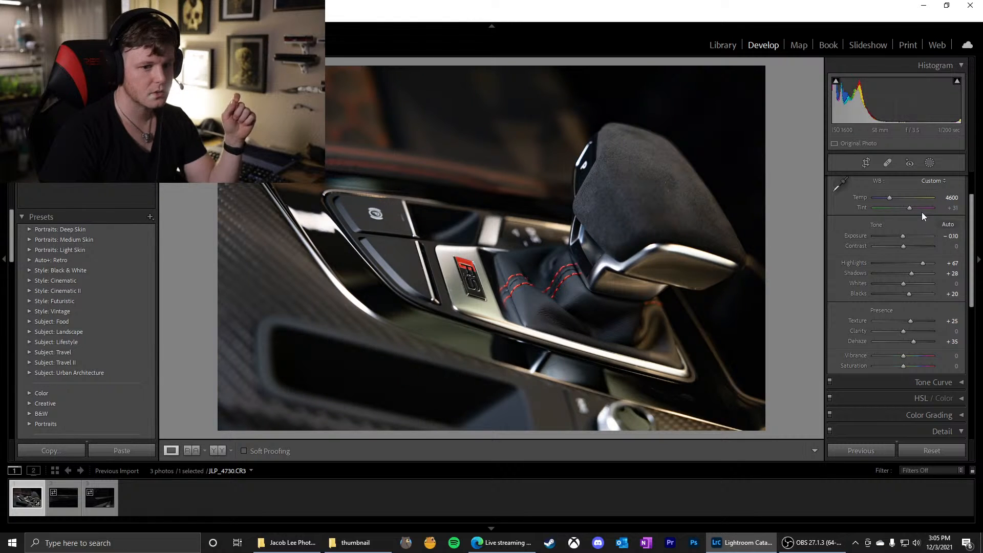
Compare a warm white balance Temp of 5000 with a cooler Temp of 4200
left_click(952, 197)
type("5")
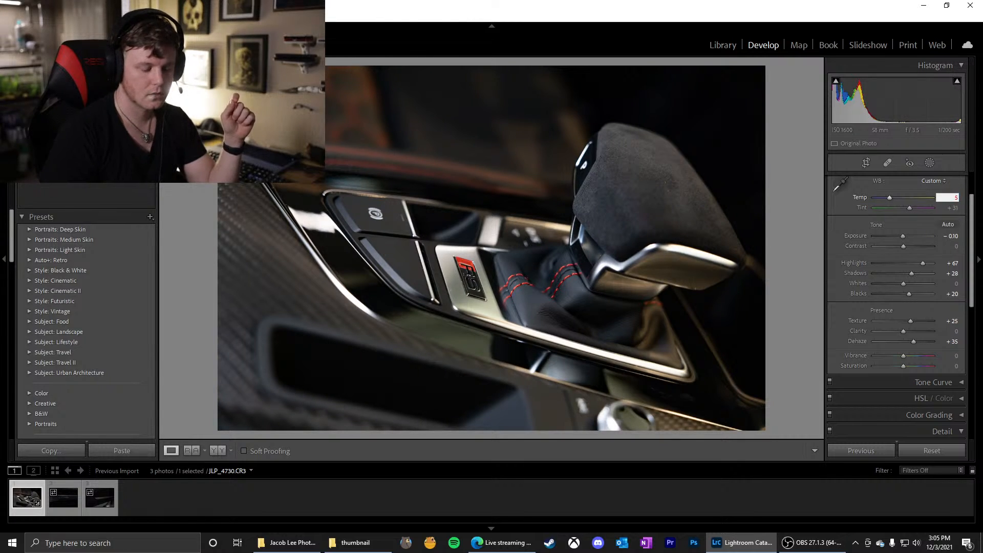
type("000")
key("Return")
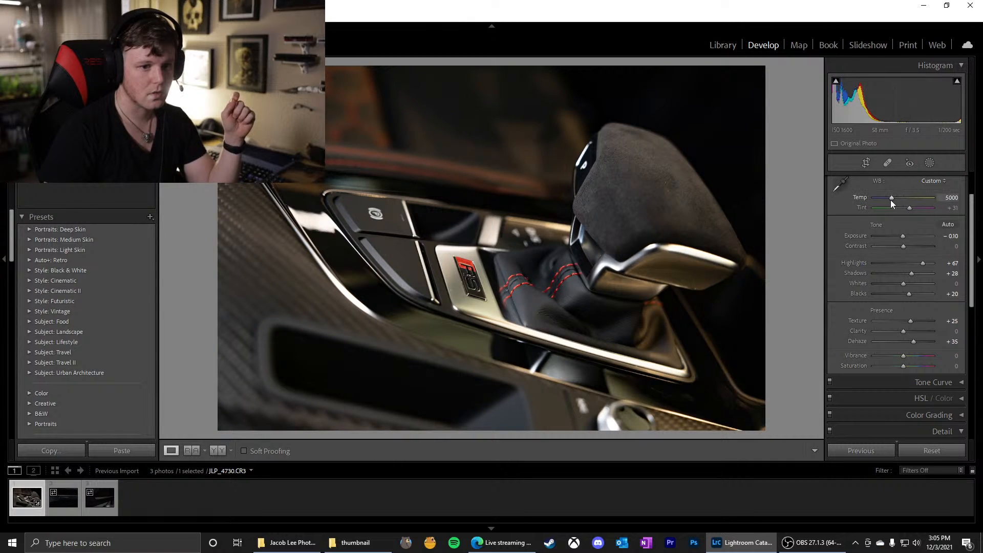
left_click_drag(891, 200, 885, 200)
left_click(951, 197)
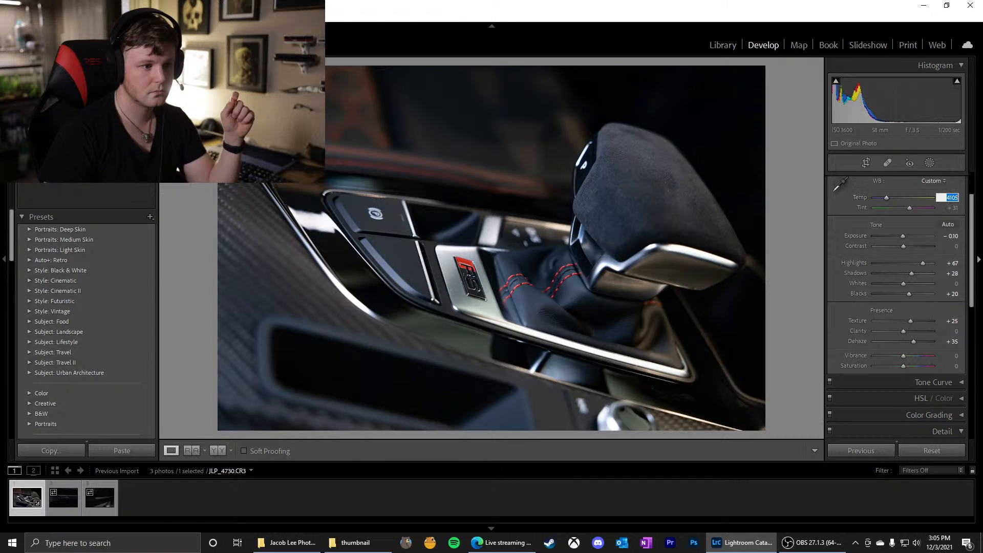
type("4200")
key("Return")
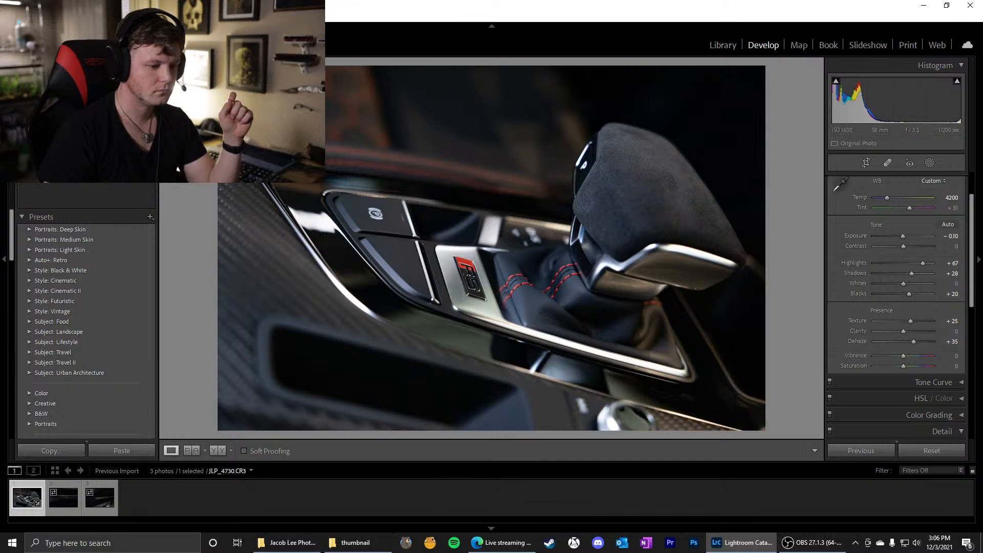
left_click(789, 546)
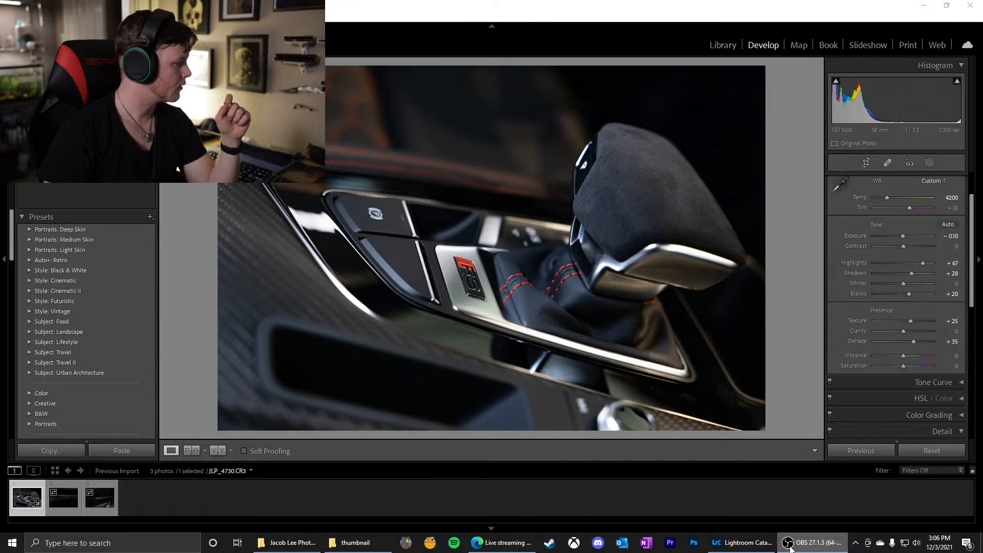
left_click(789, 546)
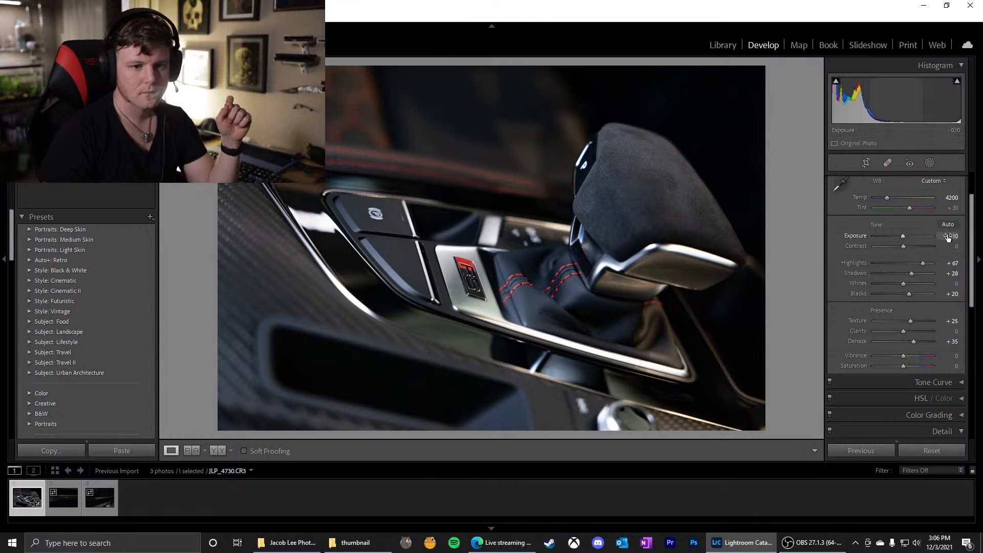
Fine-tune the white balance Temp around its present value and set it to 4300
left_click(951, 197)
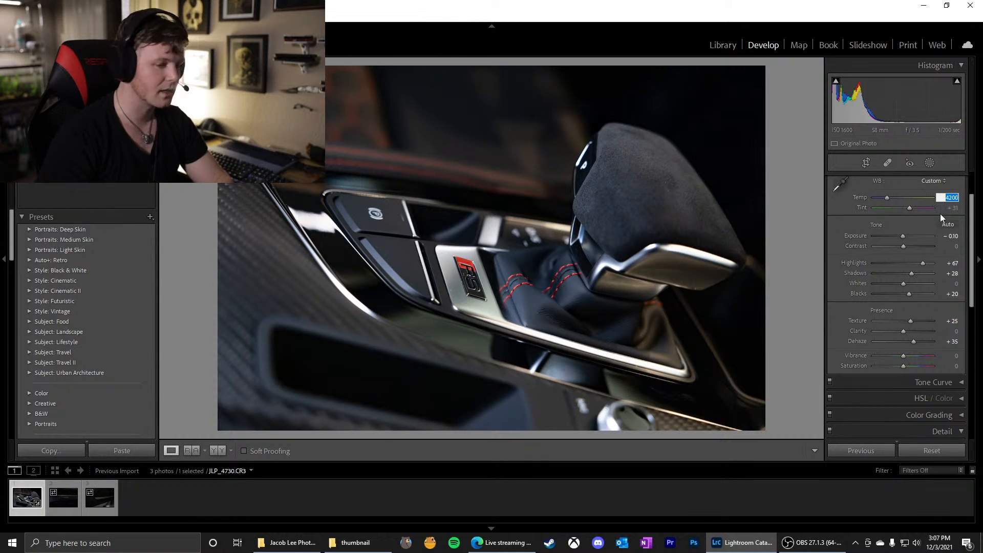
left_click(887, 197)
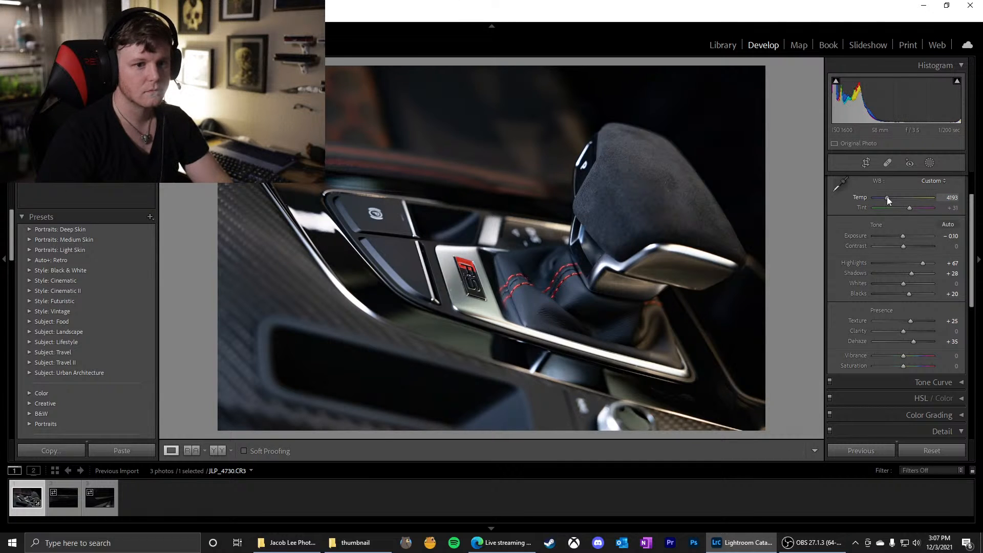
left_click_drag(886, 196, 887, 197)
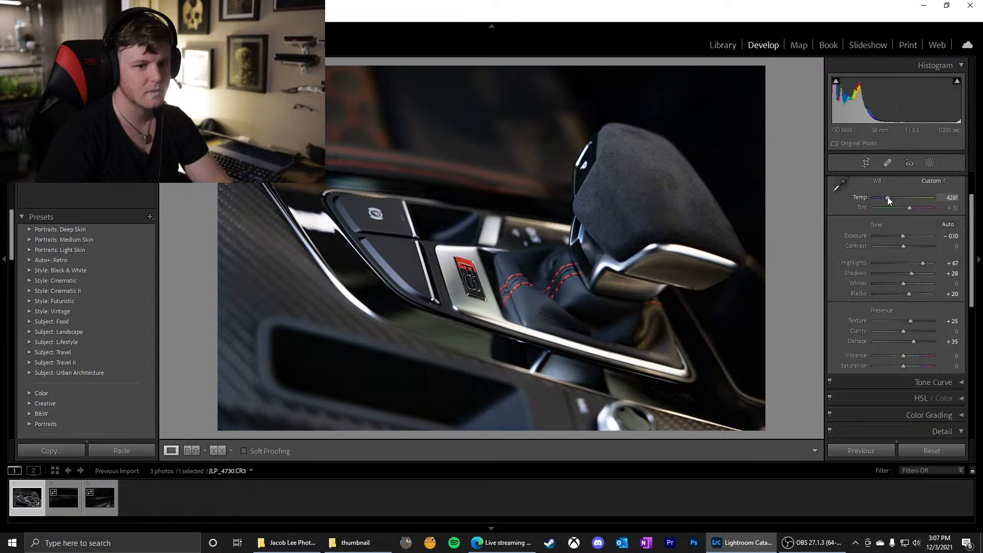
left_click(948, 197)
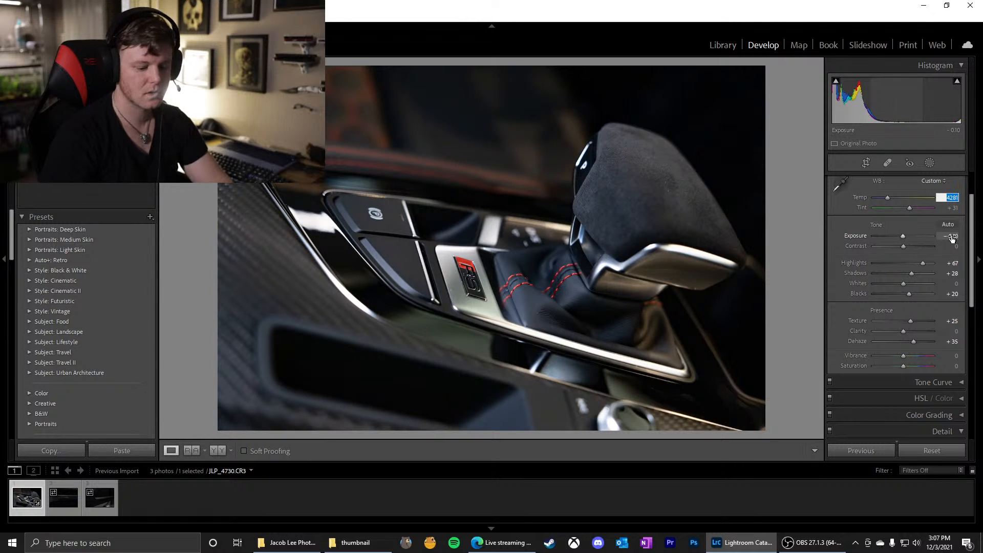
type("400")
key("Return")
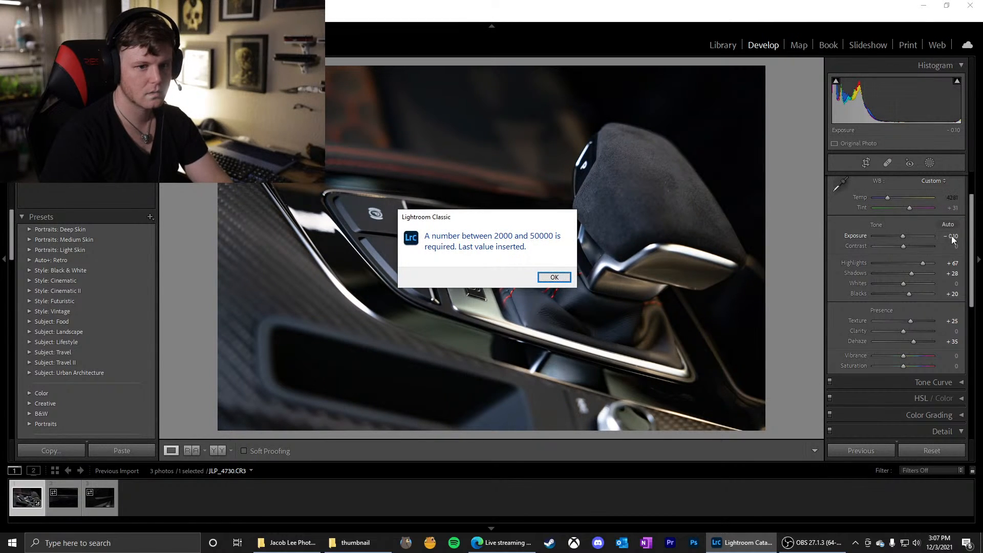
left_click(554, 278)
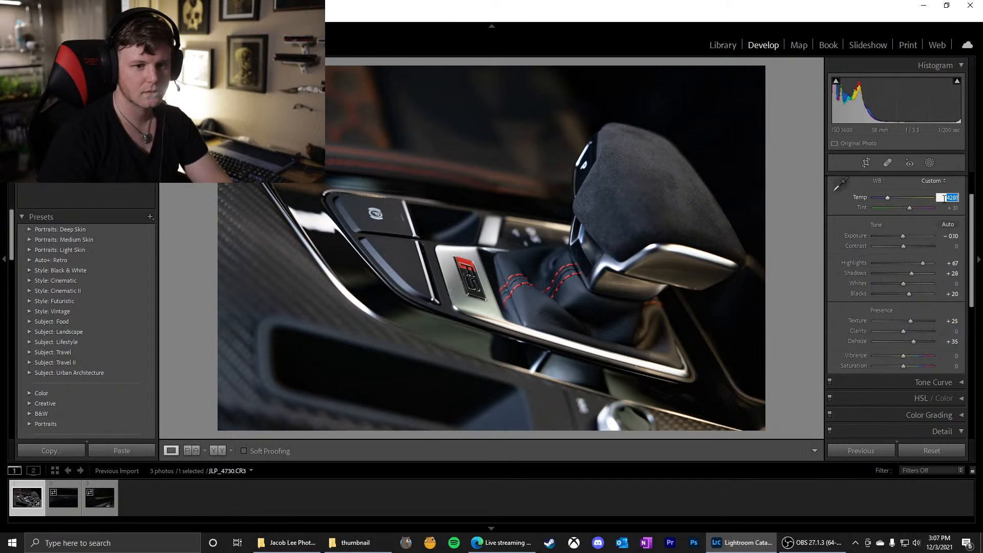
type("43")
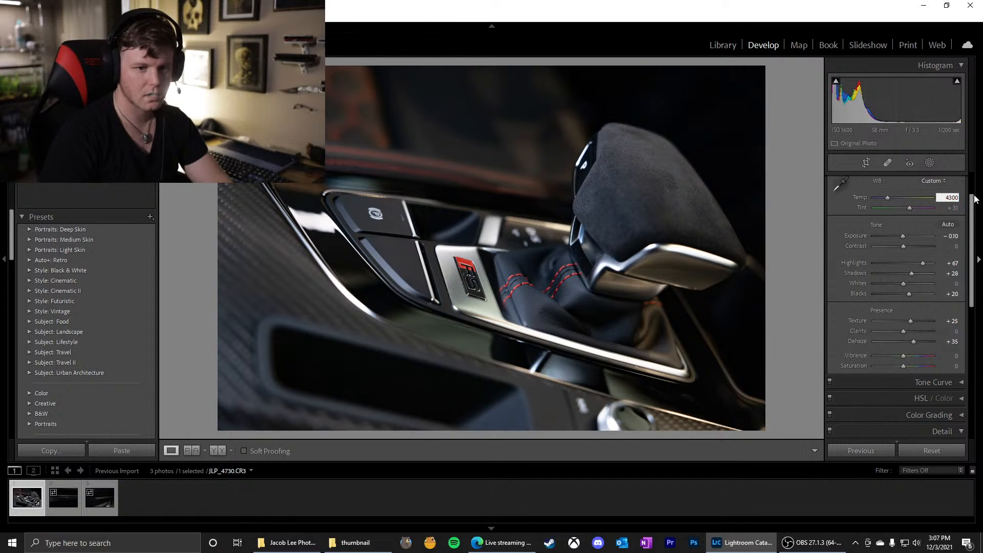
type("00")
key("Return")
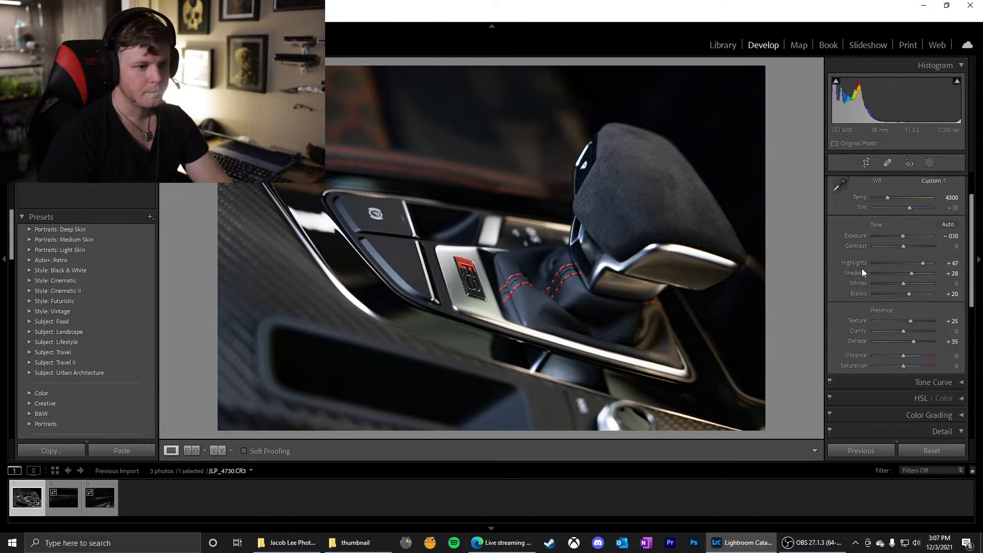
Expand the Tone Curve settings and bring the Presence adjustments back into view
scroll(880, 284, "down", 2)
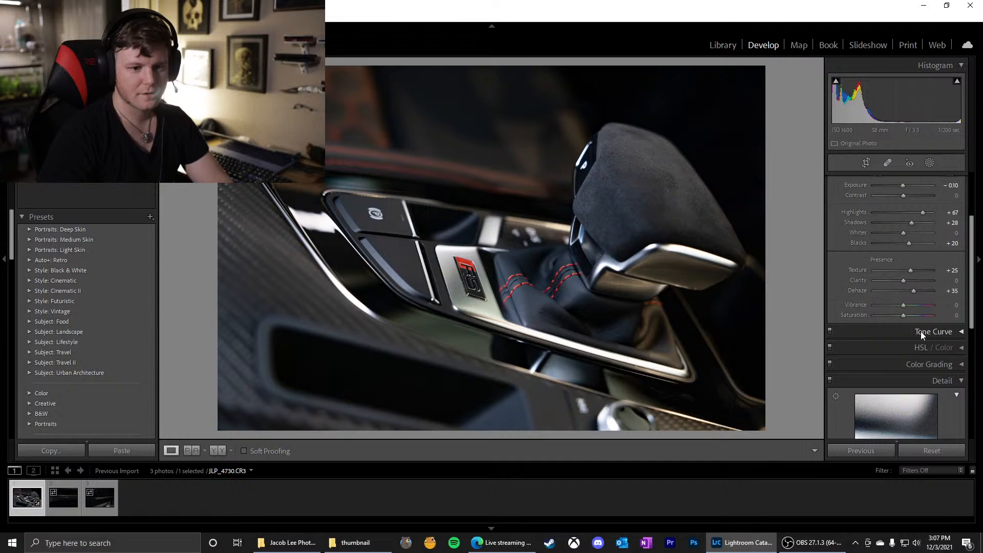
left_click(960, 332)
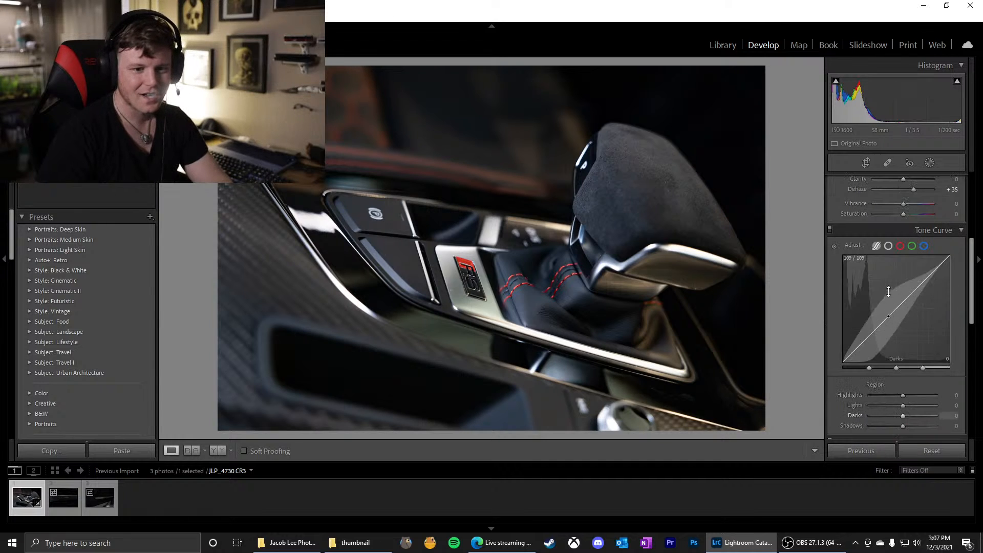
scroll(894, 221, "up", 2)
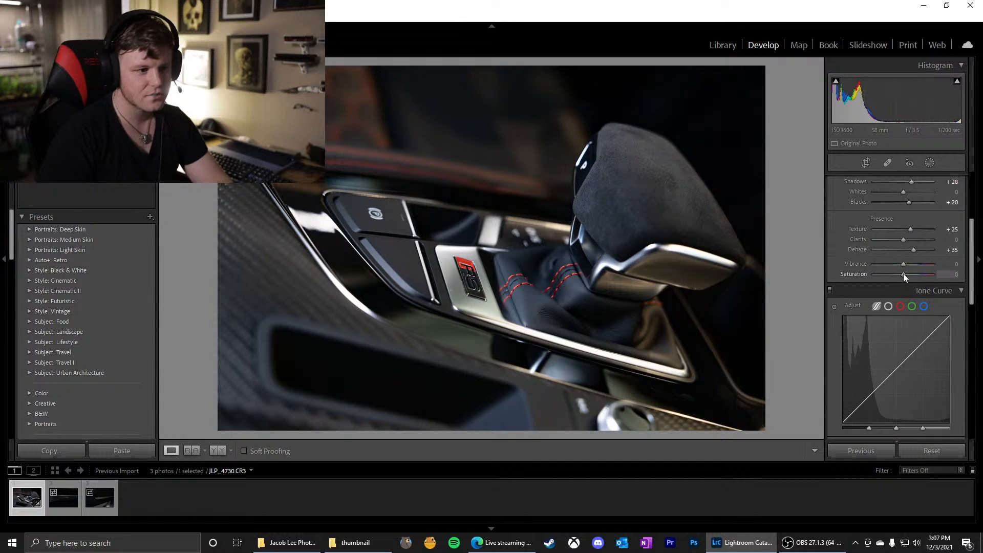
Try the overall Saturation at +100 and return it to 0
left_click_drag(903, 274, 944, 275)
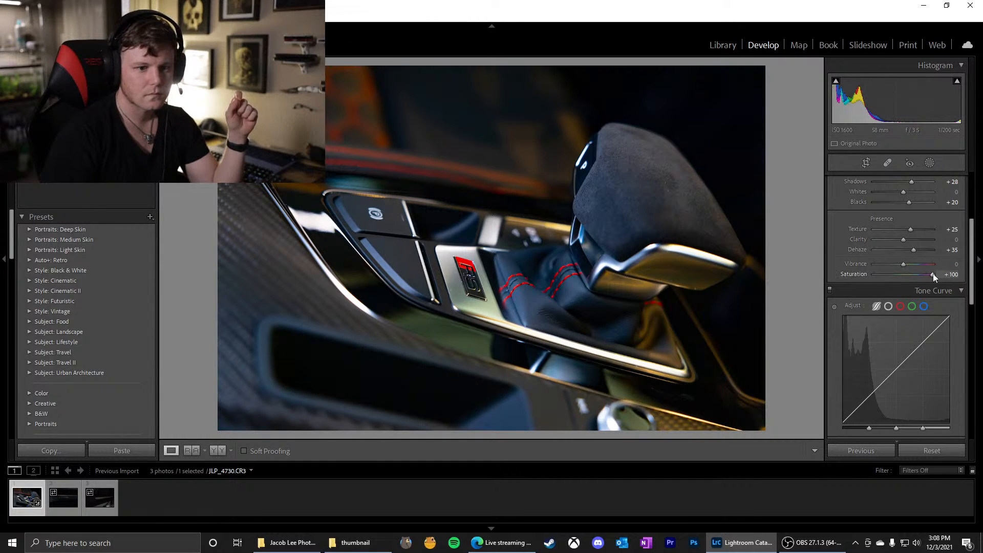
left_click_drag(932, 274, 905, 278)
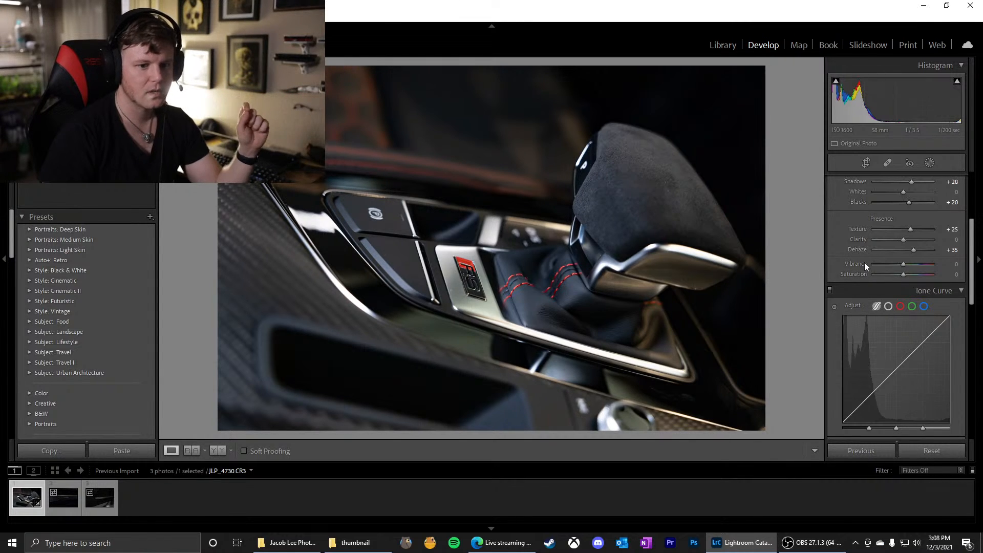
Raise the Tone Curve Highlights region to +58, and keep the Lights, Darks and Shadows regions at 0
scroll(864, 262, "down", 3)
scroll(864, 262, "down", 6)
left_click_drag(903, 277, 923, 271)
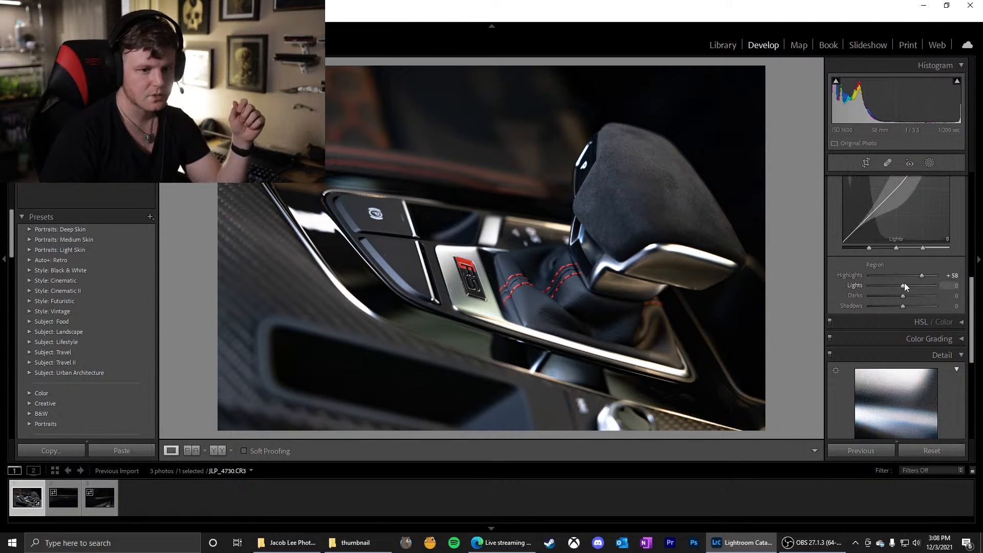
left_click_drag(902, 285, 892, 304)
double_click(850, 306)
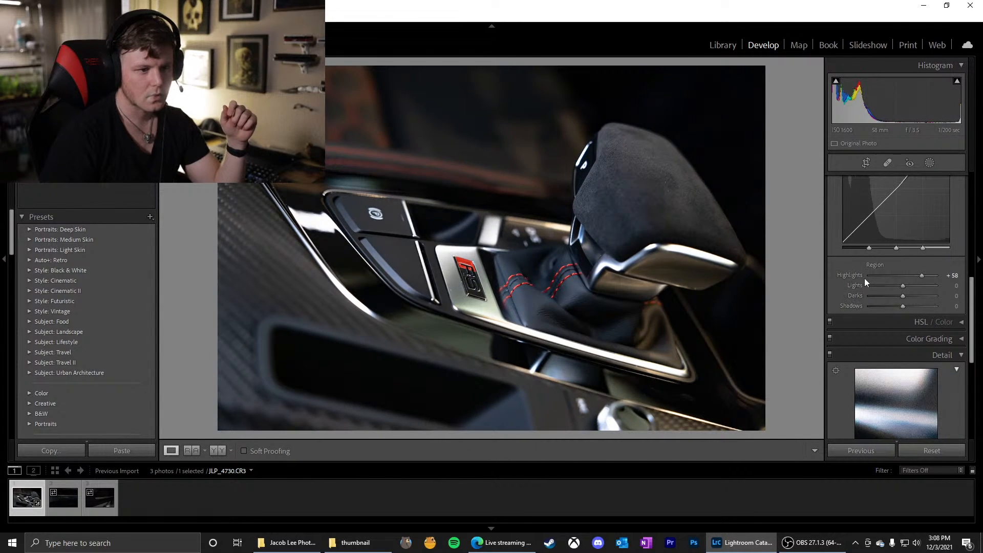
Expand the HSL / Color settings and show all Hue, Saturation and Luminance adjustments together
left_click(920, 322)
scroll(874, 308, "down", 2)
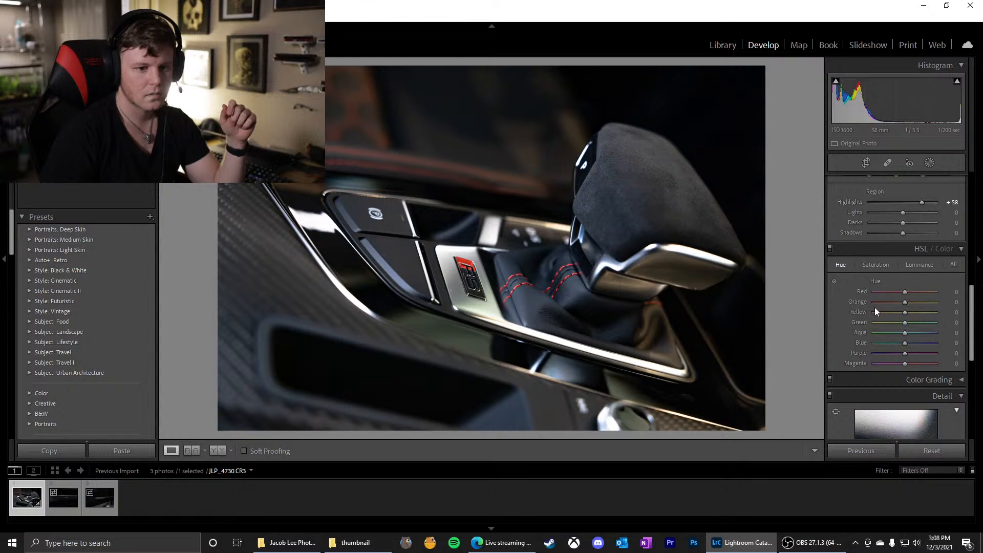
left_click(948, 265)
scroll(908, 296, "down", 2)
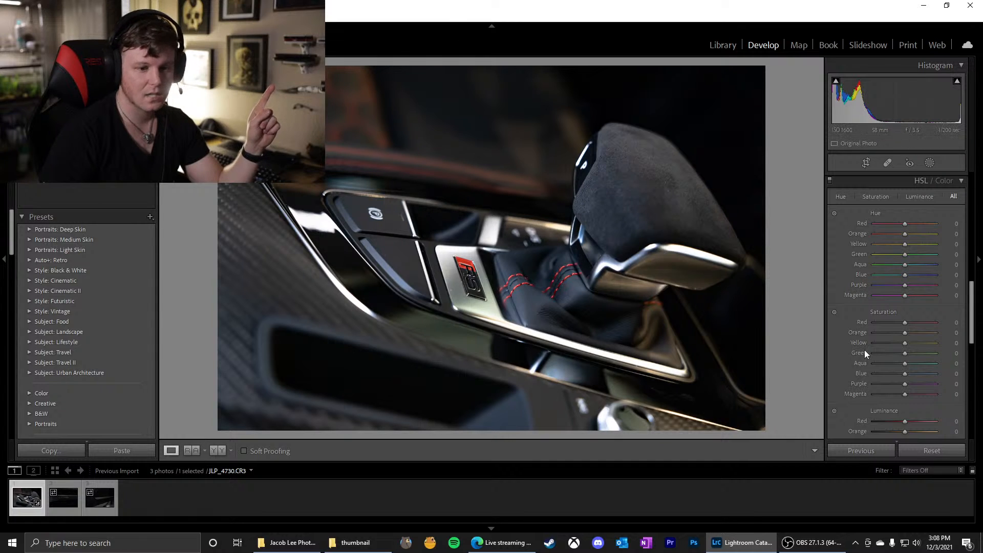
scroll(891, 302, "down", 2)
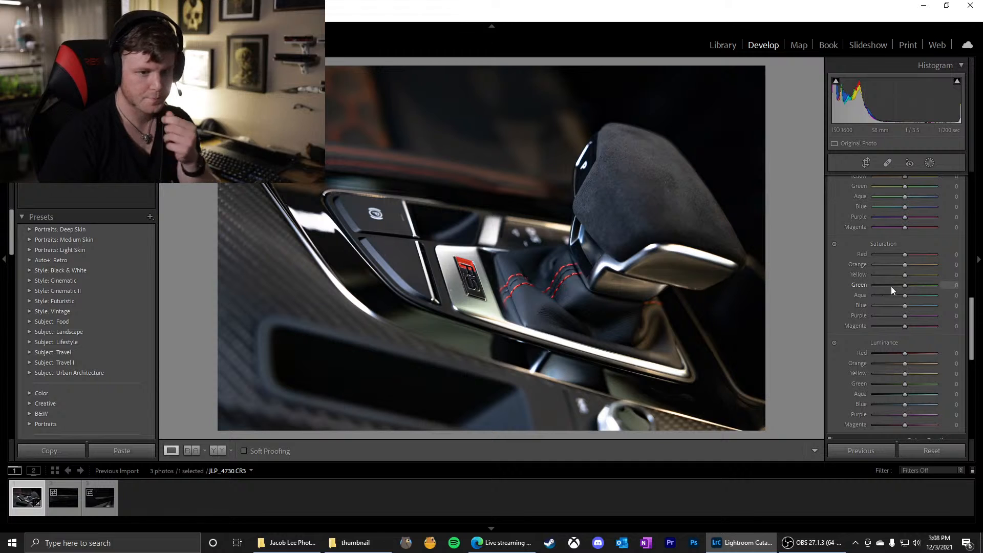
Try the HSL Yellow saturation at values between -100 and +100 and reset it to 0
left_click_drag(904, 275, 841, 274)
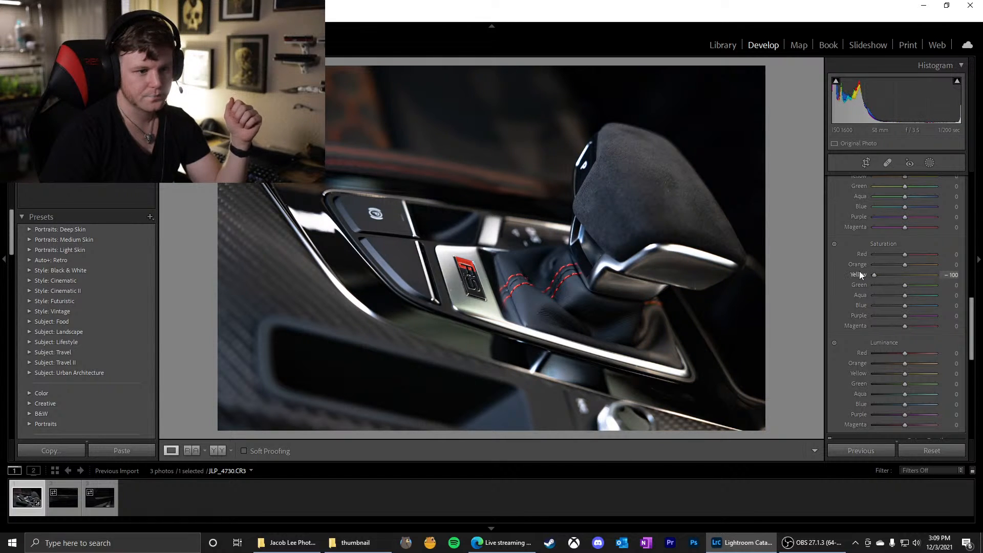
left_click_drag(892, 274, 882, 275)
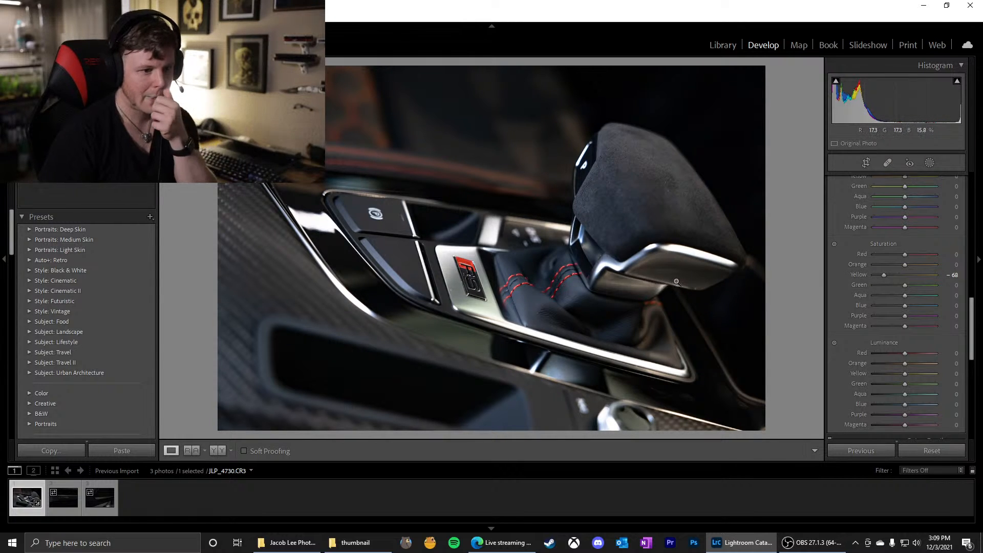
left_click_drag(882, 274, 832, 276)
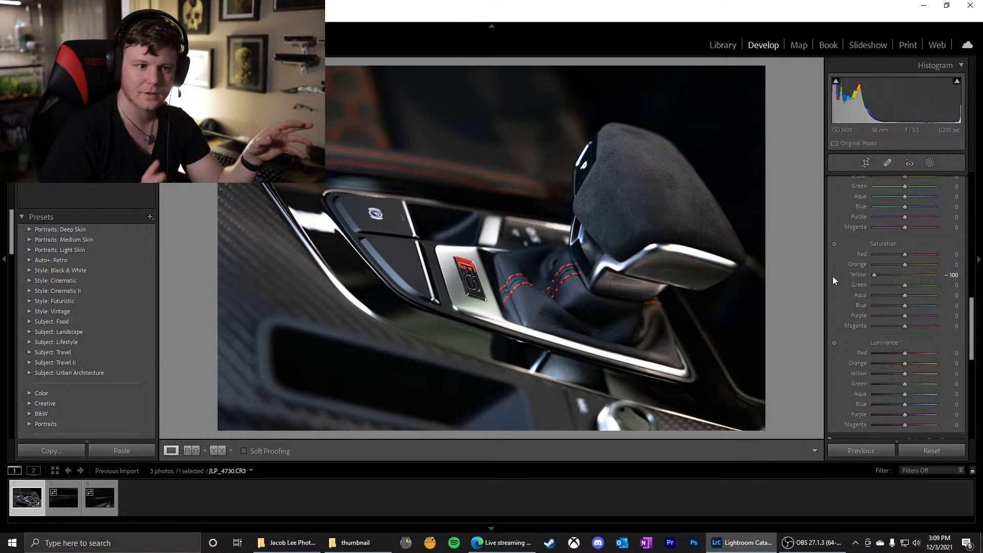
left_click_drag(867, 275, 896, 275)
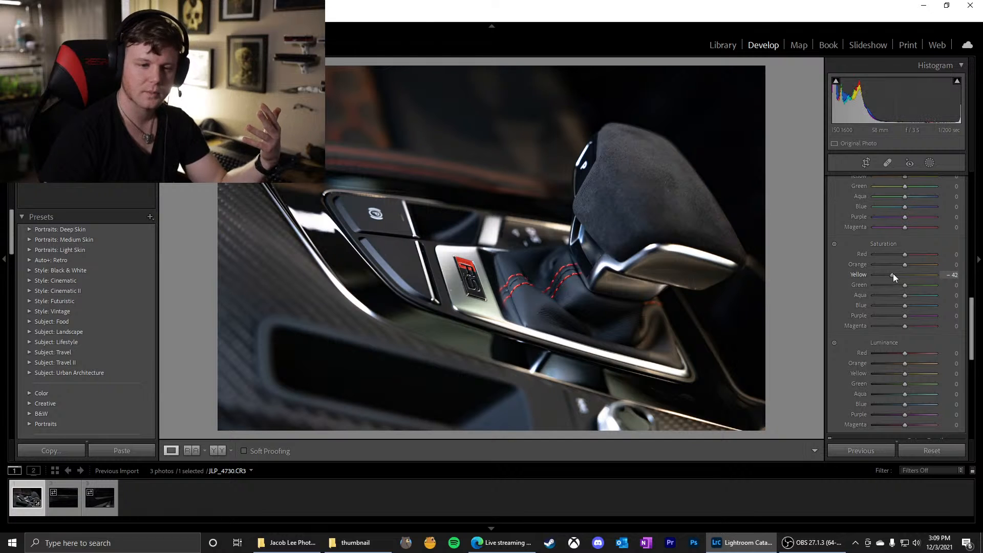
left_click_drag(893, 273, 959, 275)
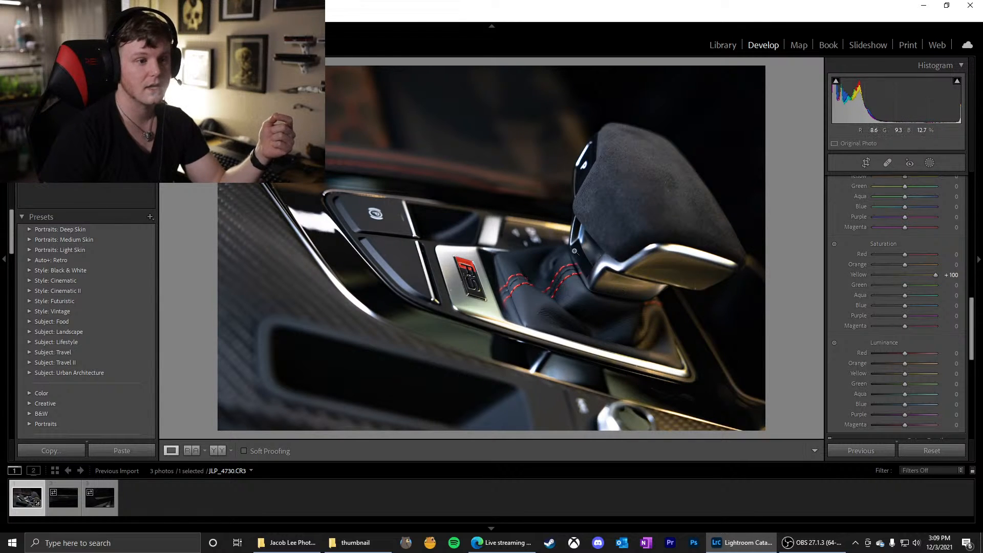
double_click(853, 275)
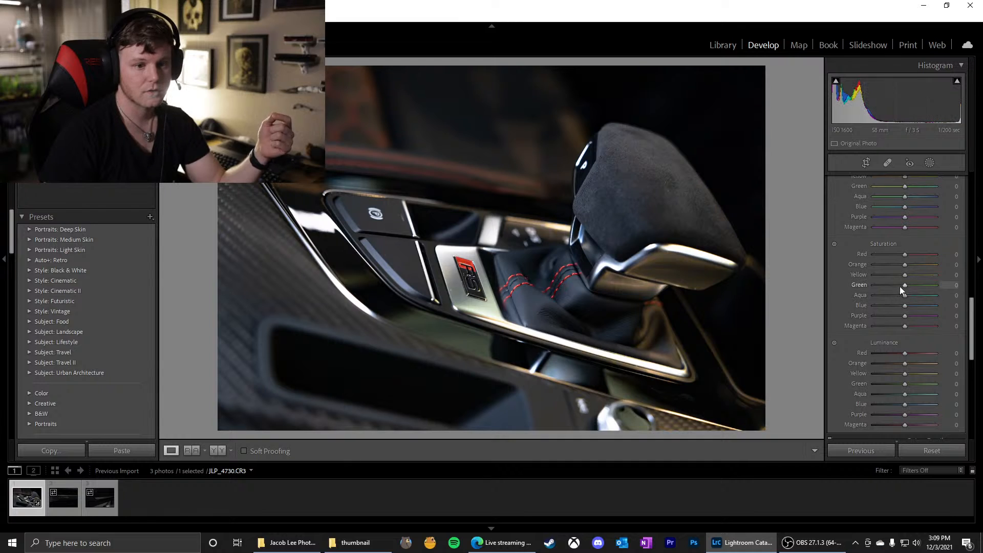
Lower the HSL Green and Yellow saturation to -45 each, and try and reset the Aqua saturation
left_click_drag(900, 288, 973, 293)
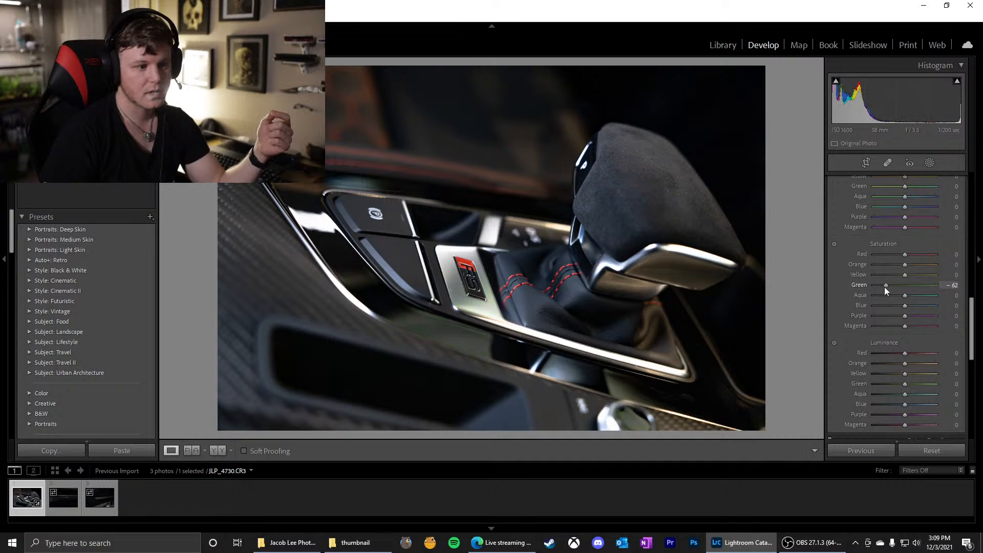
left_click_drag(895, 287, 889, 274)
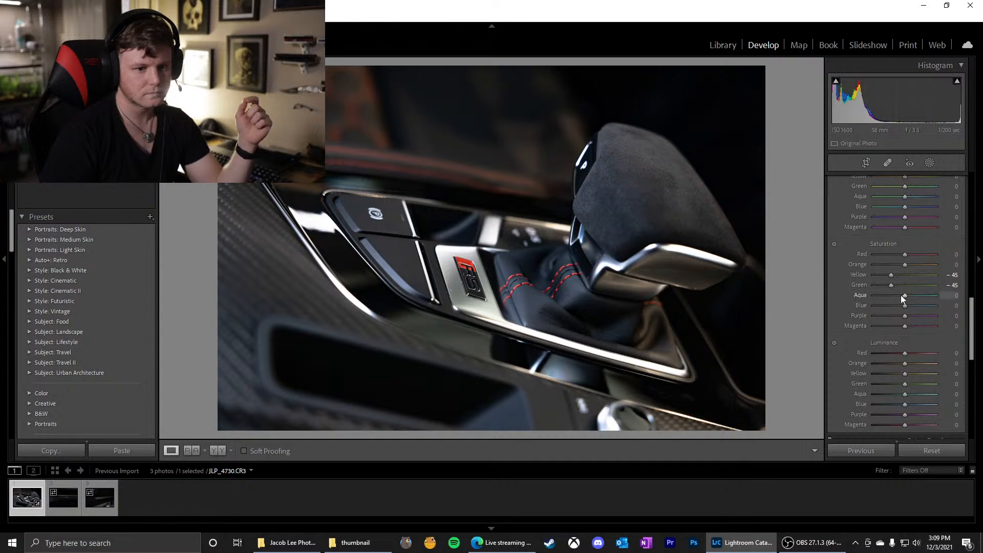
left_click_drag(904, 295, 937, 305)
double_click(859, 294)
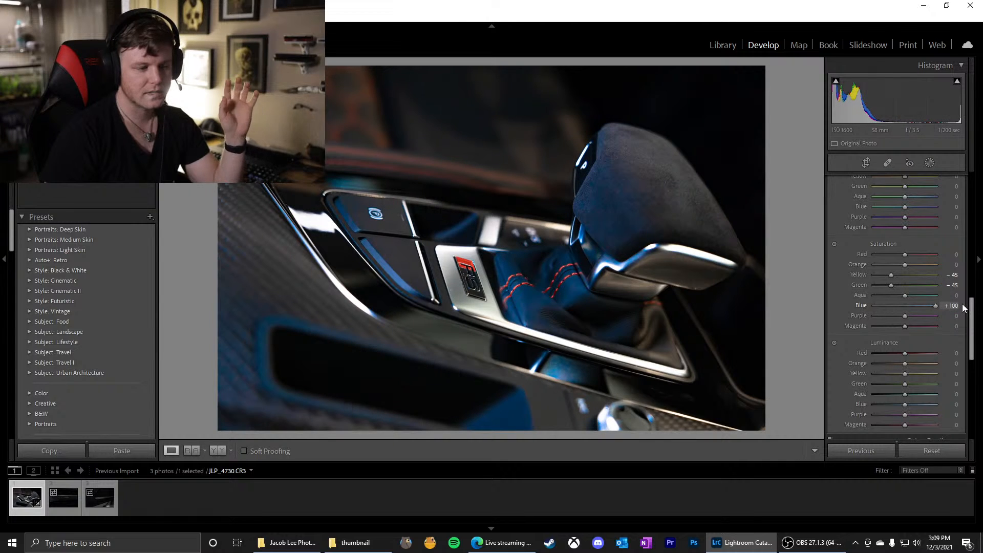
Try the HSL Blue saturation at strong and weak values between +100 and -100 and reset it to 0
mouse_move(930, 305)
left_mouse_down()
mouse_move(916, 307)
mouse_move(930, 305)
left_mouse_up()
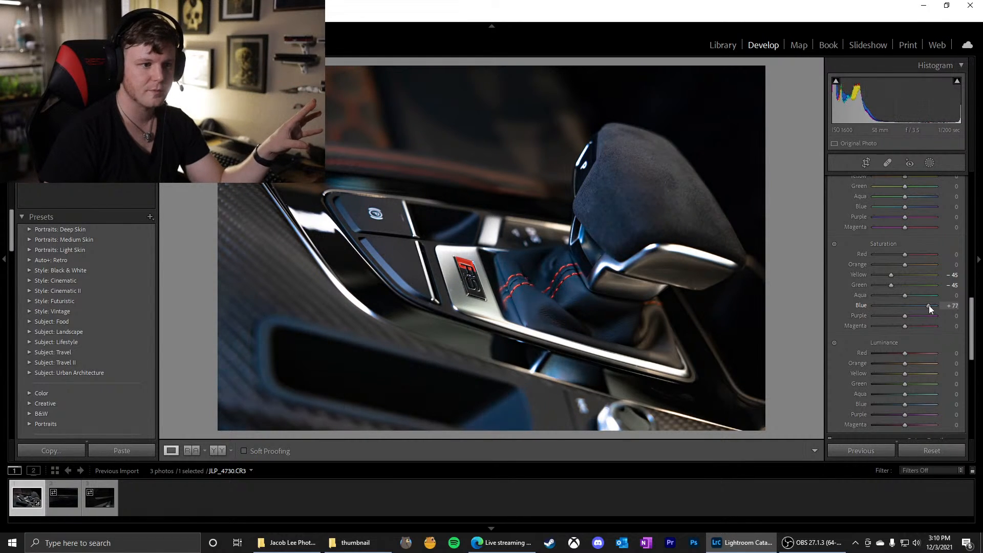
mouse_move(929, 305)
left_mouse_down()
mouse_move(942, 305)
mouse_move(930, 305)
left_mouse_up()
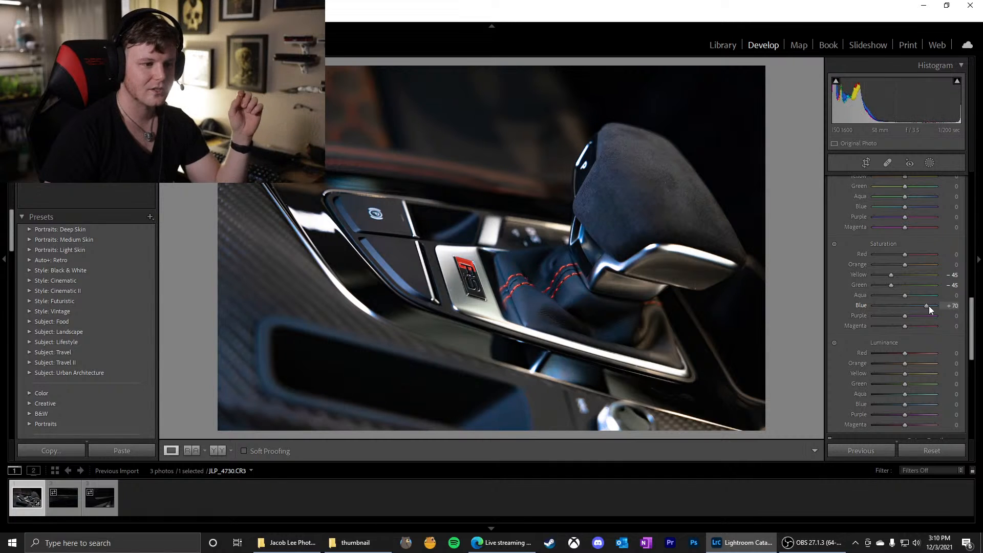
left_click_drag(929, 305, 956, 306)
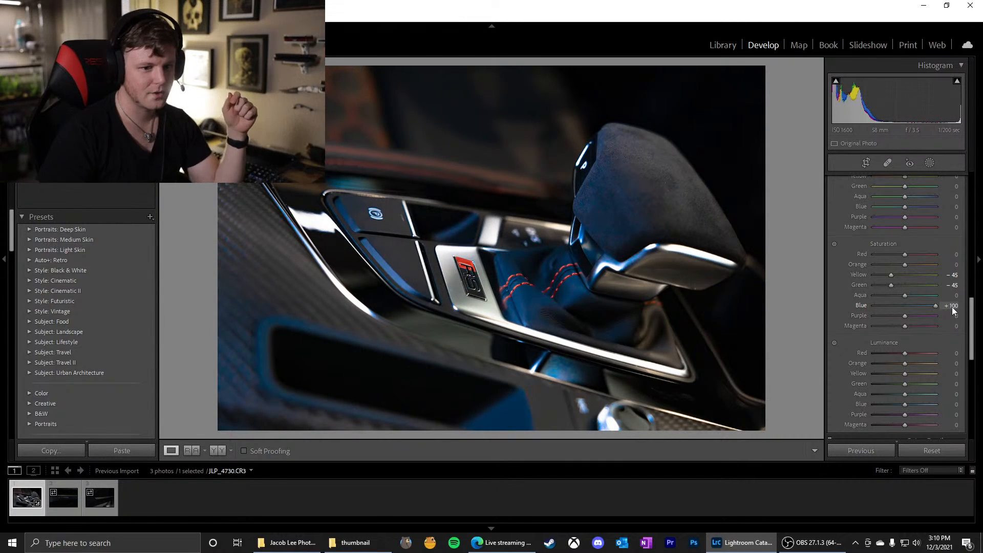
left_click_drag(951, 307, 865, 315)
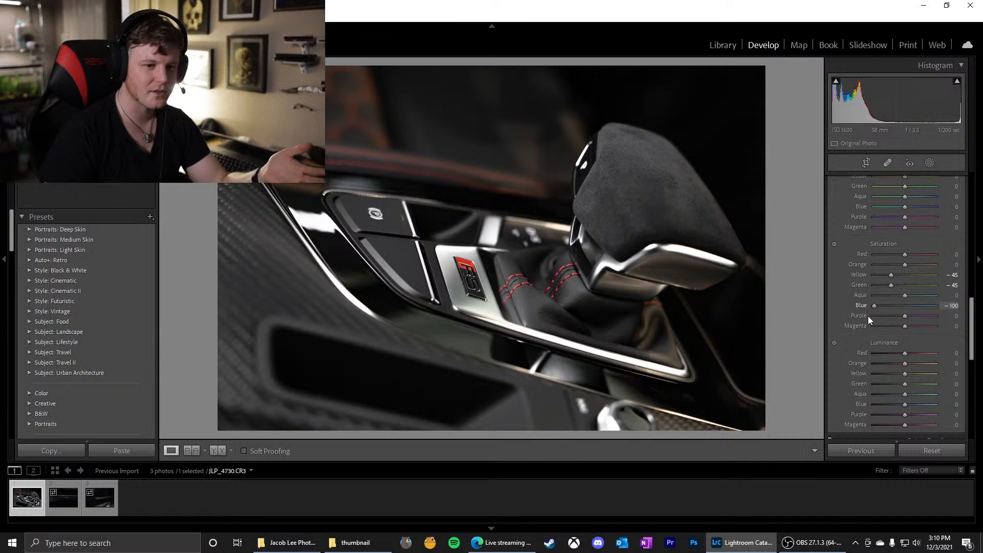
left_click(882, 312)
left_click(887, 311)
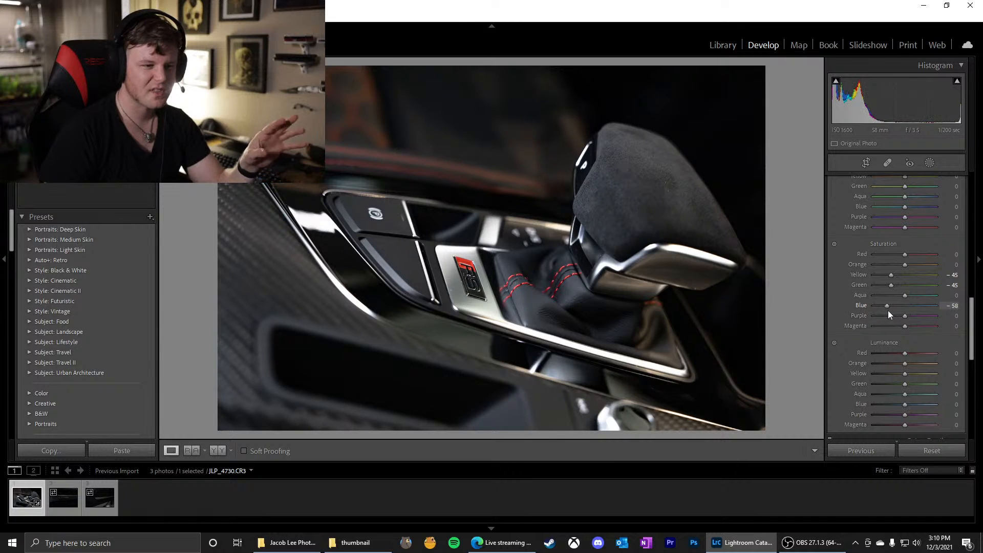
mouse_move(884, 309)
left_mouse_down()
mouse_move(955, 309)
mouse_move(903, 306)
left_mouse_up()
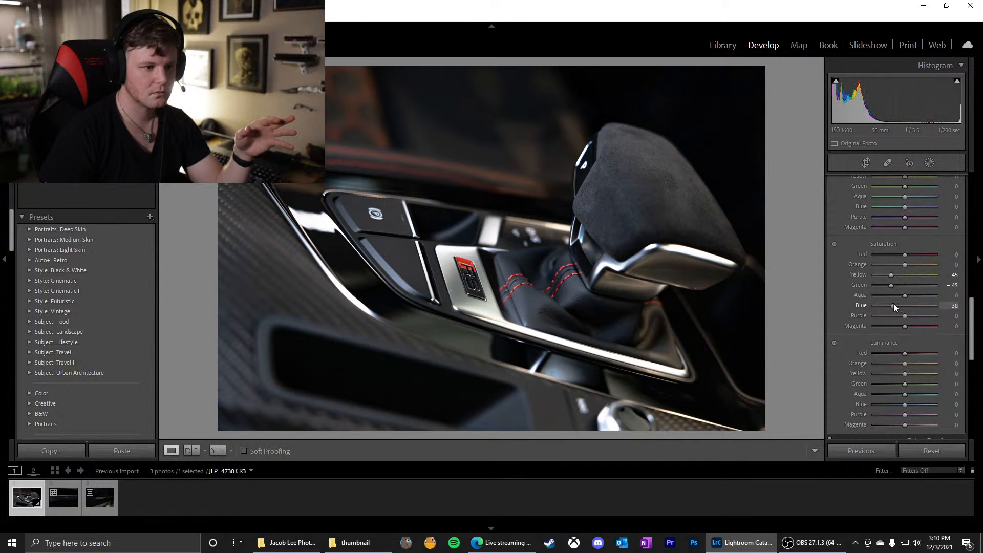
double_click(893, 303)
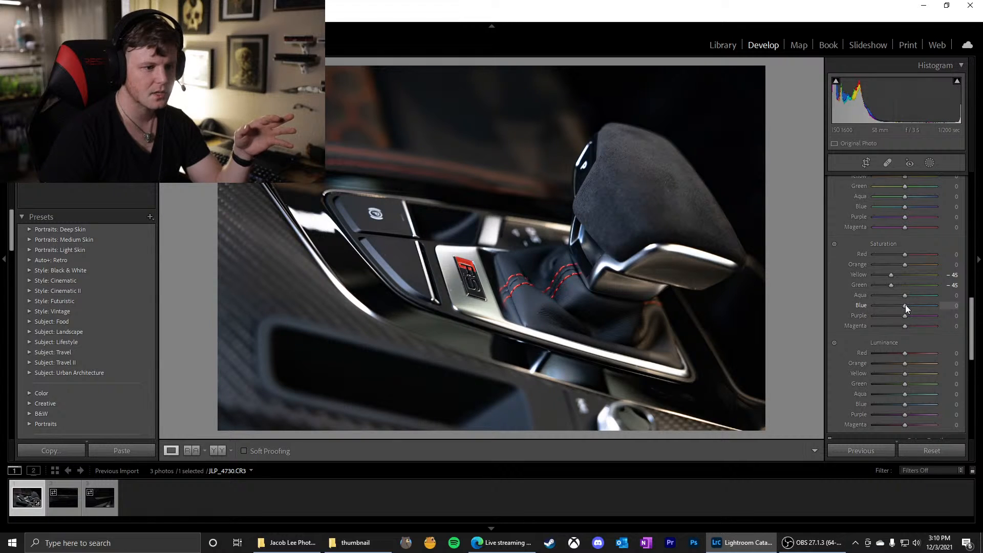
left_click_drag(905, 305, 910, 306)
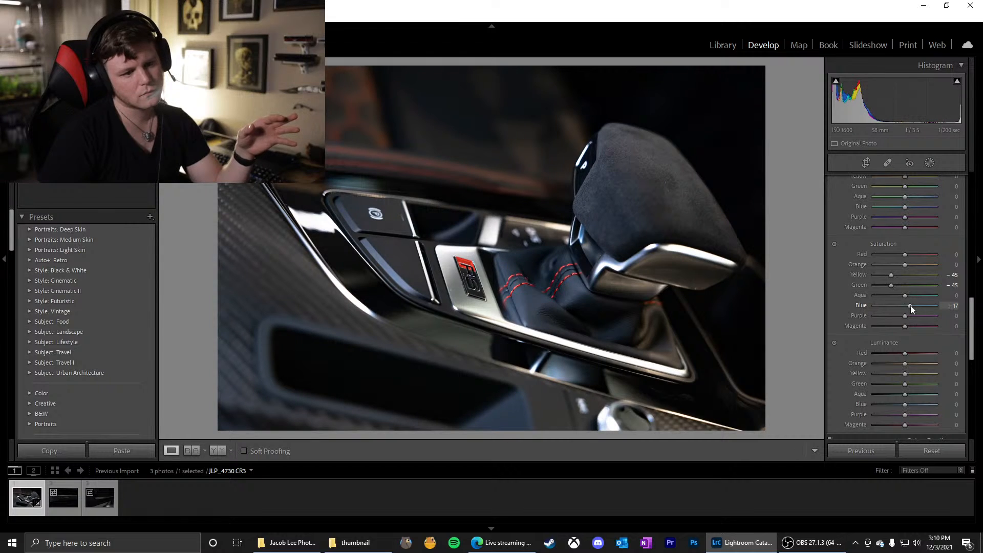
double_click(859, 306)
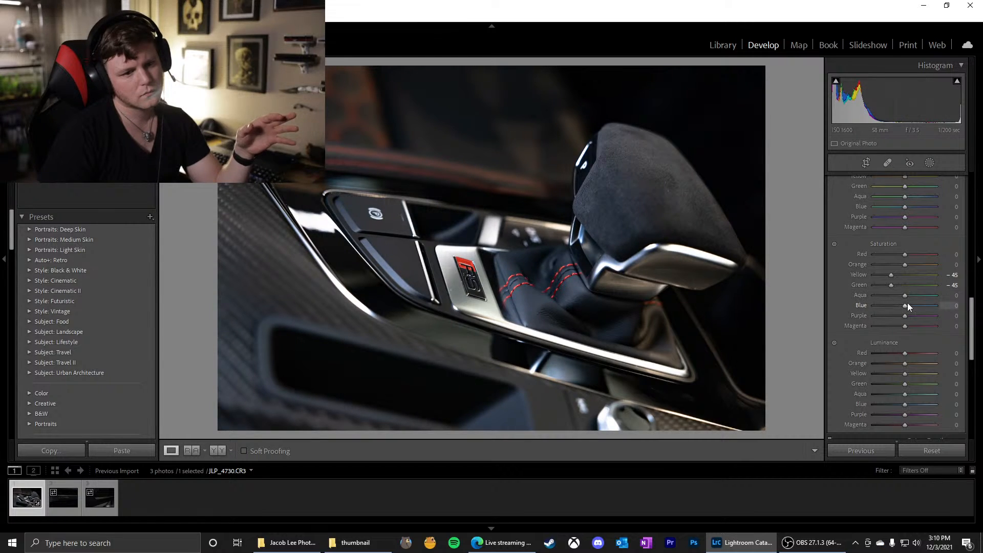
Fine-tune the HSL Blue saturation, comparing +40 and +30, and set it to +35
left_click_drag(906, 306, 914, 306)
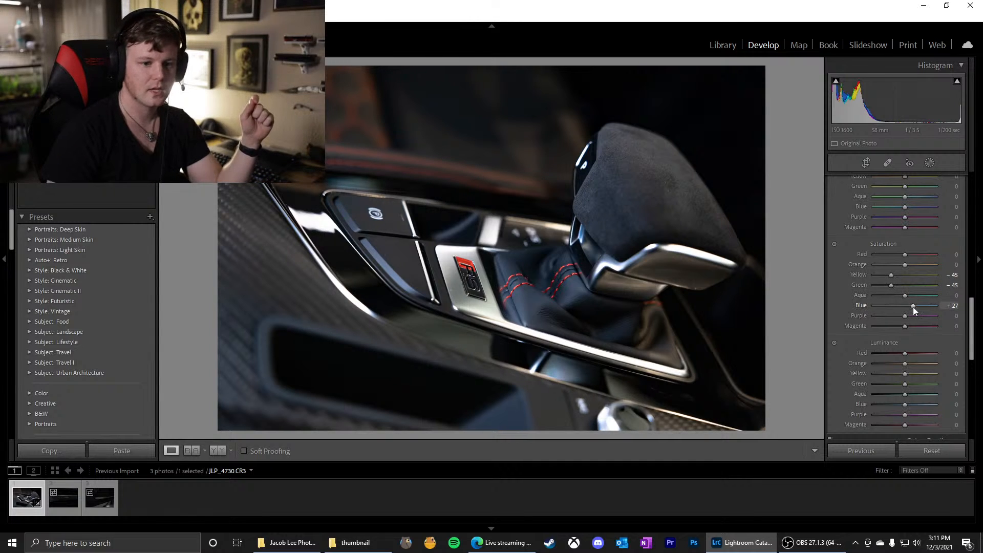
mouse_move(913, 306)
left_mouse_down()
mouse_move(884, 309)
mouse_move(914, 313)
left_mouse_up()
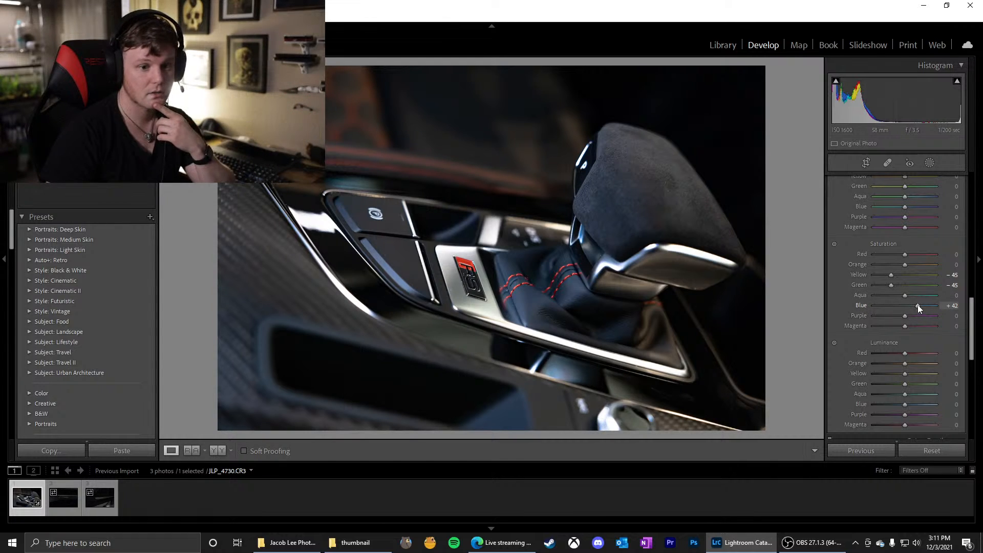
left_click_drag(917, 305, 916, 303)
left_click(952, 306)
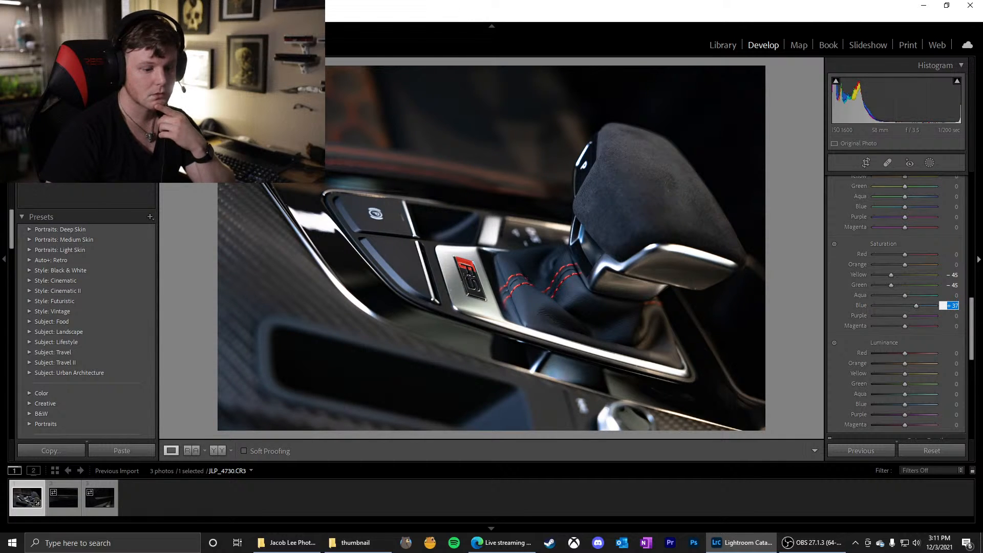
type("40")
key("Return")
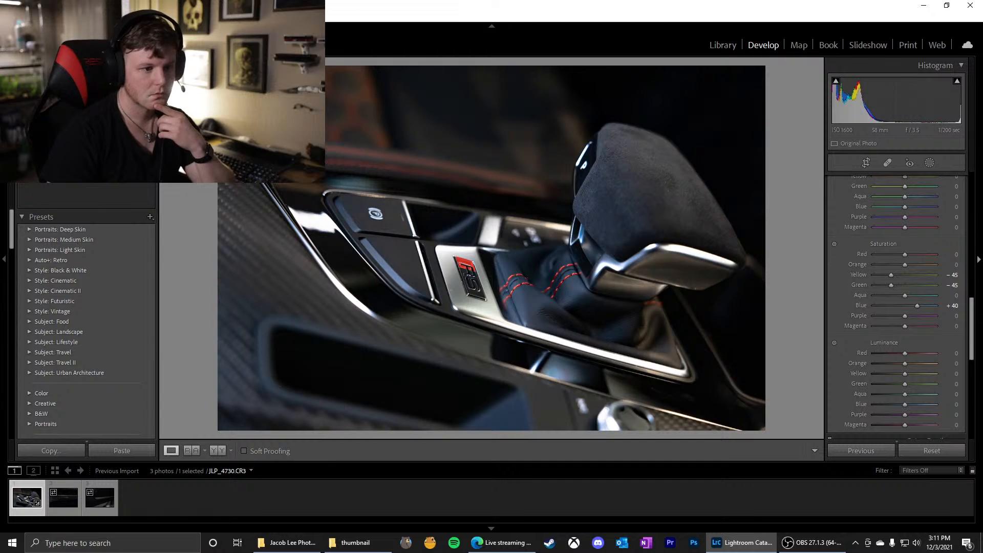
left_click(951, 306)
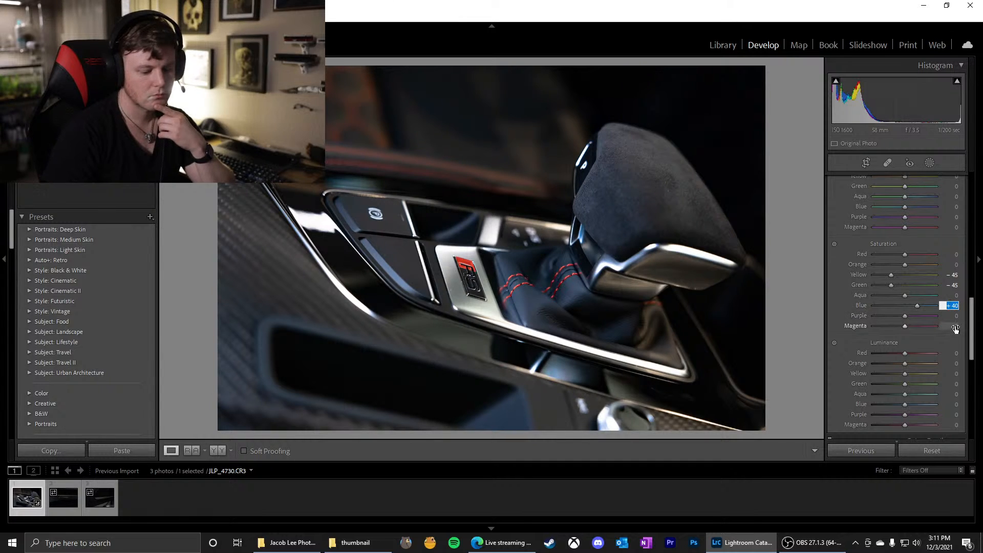
type("30")
key("Return")
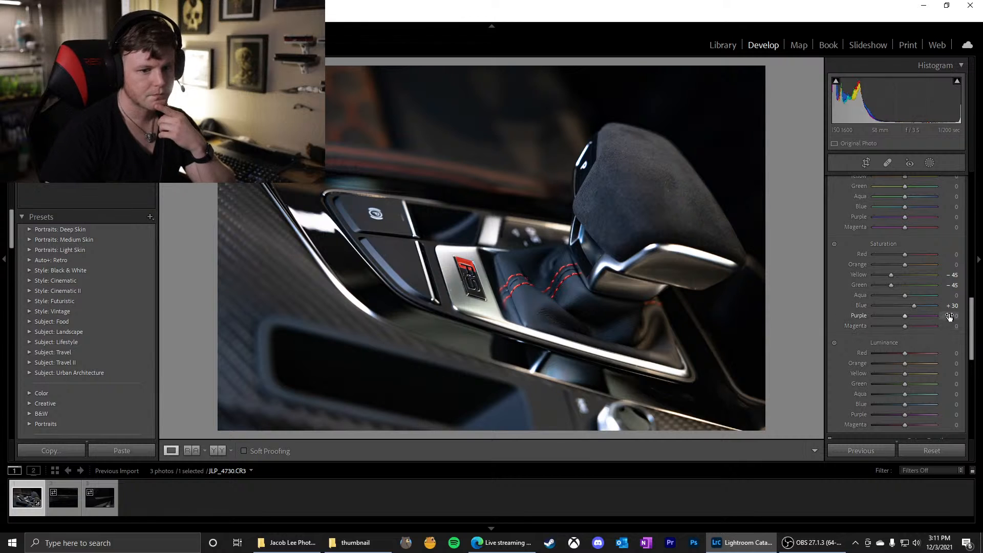
left_click(954, 307)
type("35")
key("Return")
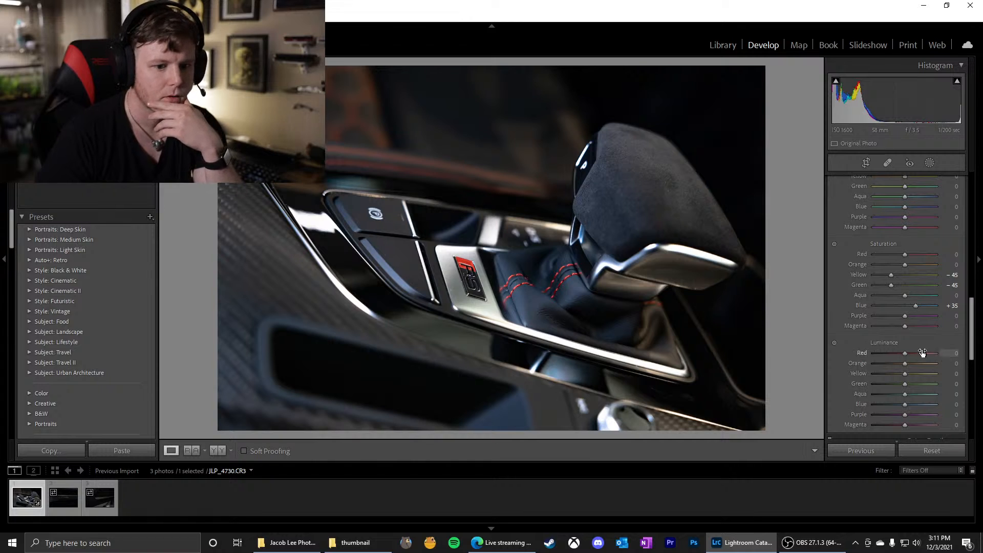
Set the HSL Red saturation to +37 after trying +100, and zoom in on the red stitching of the shifter boot
left_click_drag(906, 254, 944, 255)
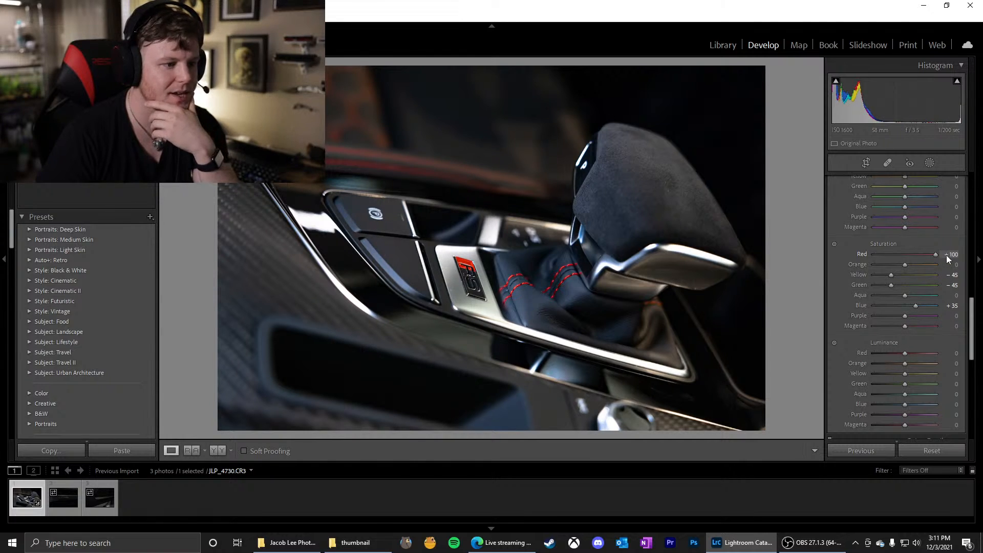
mouse_move(922, 254)
left_mouse_down()
mouse_move(881, 250)
mouse_move(917, 247)
left_mouse_up()
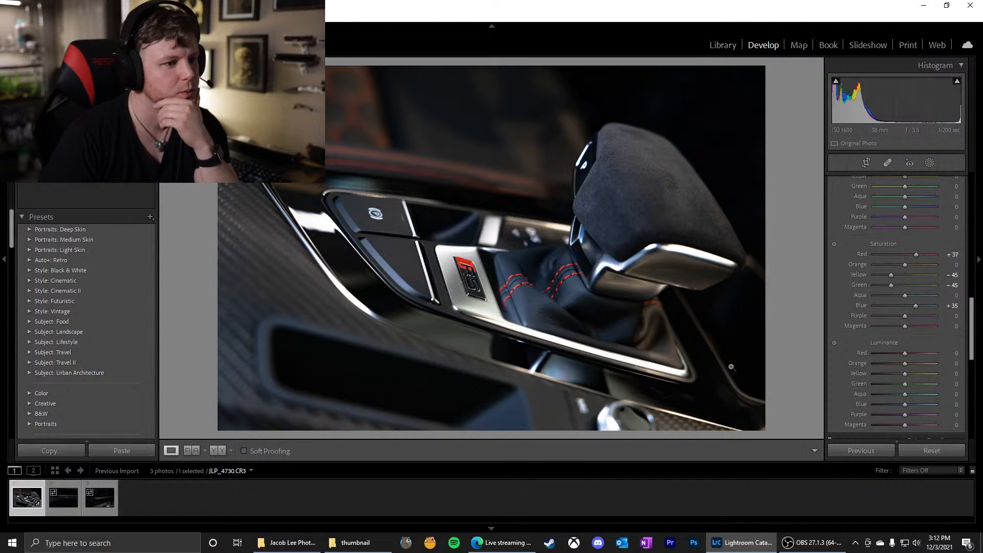
left_click(576, 294)
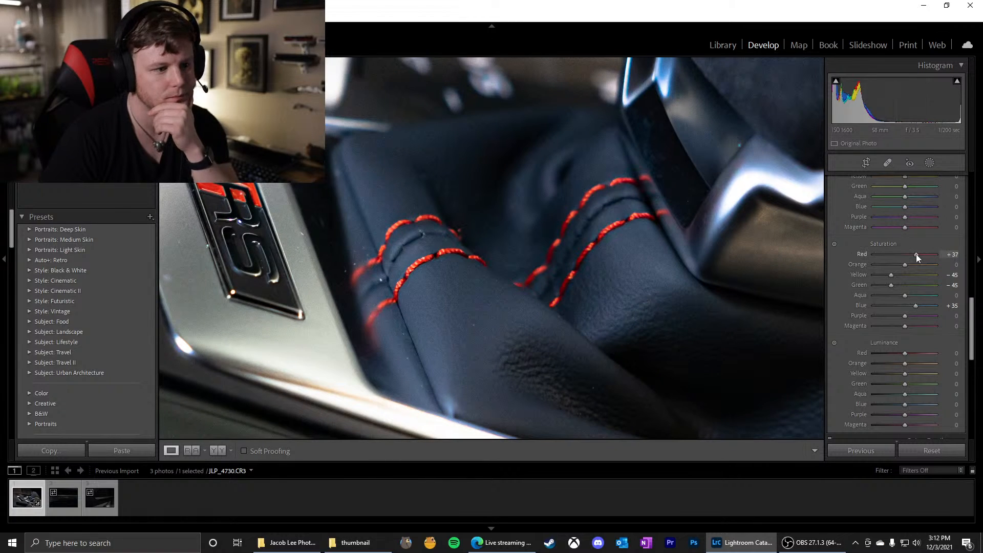
Lower the HSL Red saturation to +27
left_click_drag(917, 254, 913, 254)
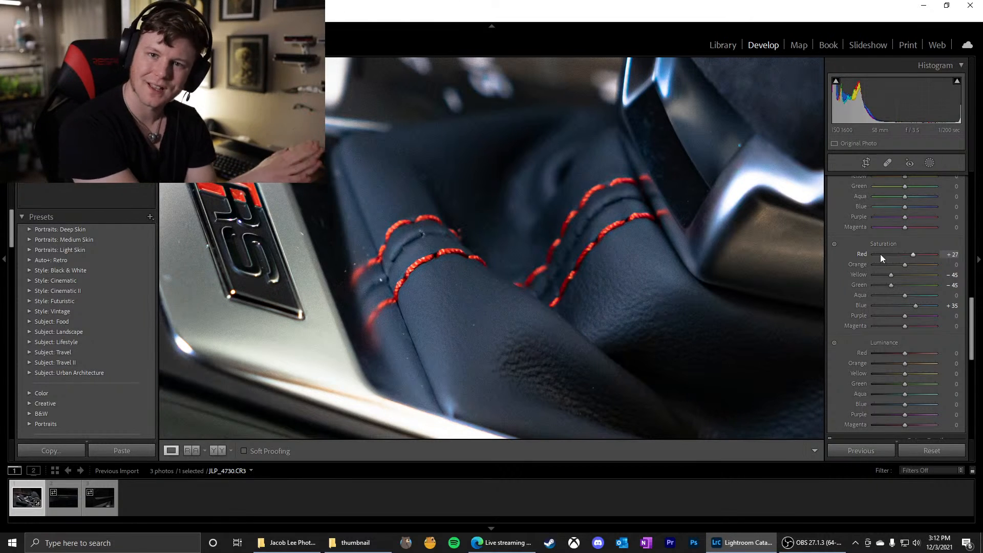
scroll(920, 262, "up", 3)
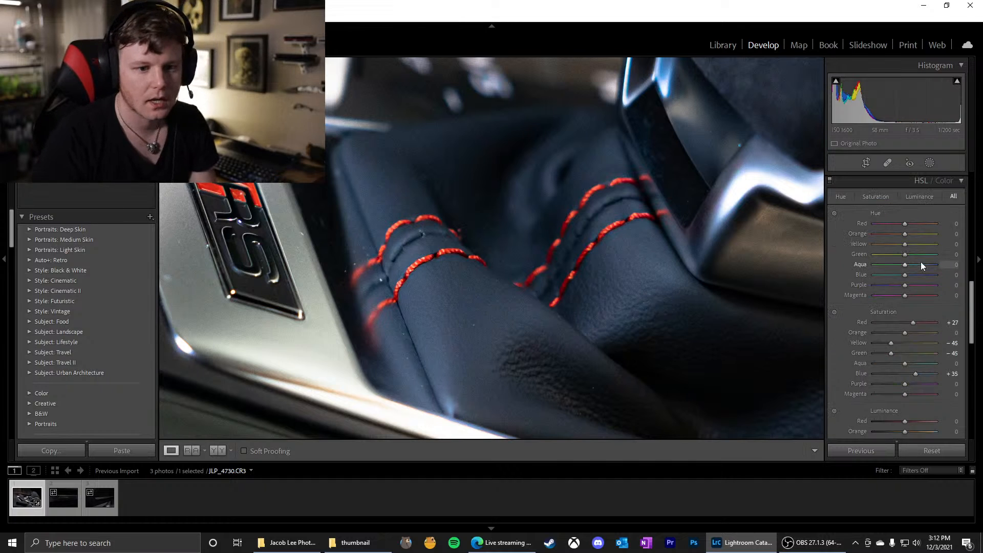
scroll(901, 268, "down", 6)
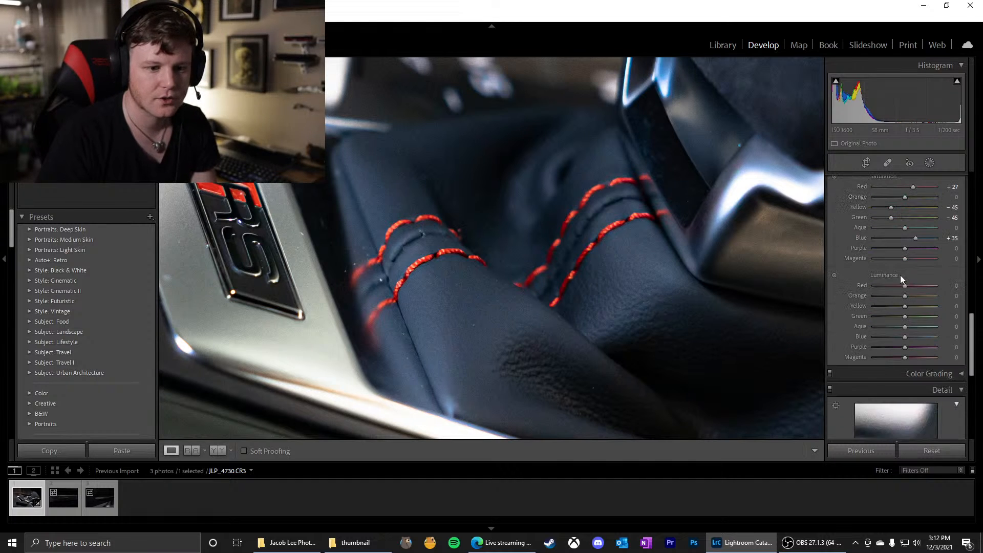
Try the HSL Red luminance at +100 and -8, and reset it to 0
left_click_drag(905, 285, 940, 284)
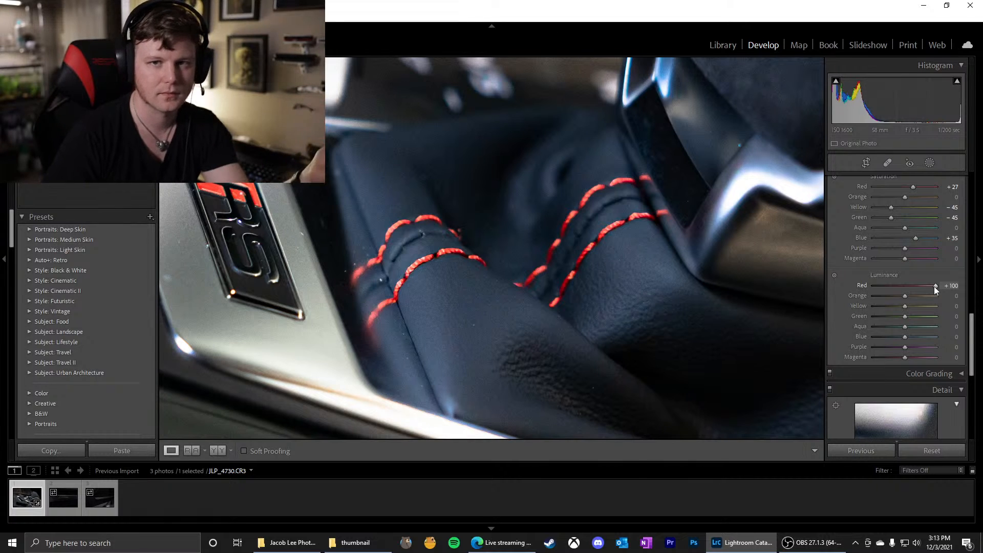
left_click_drag(928, 287, 901, 287)
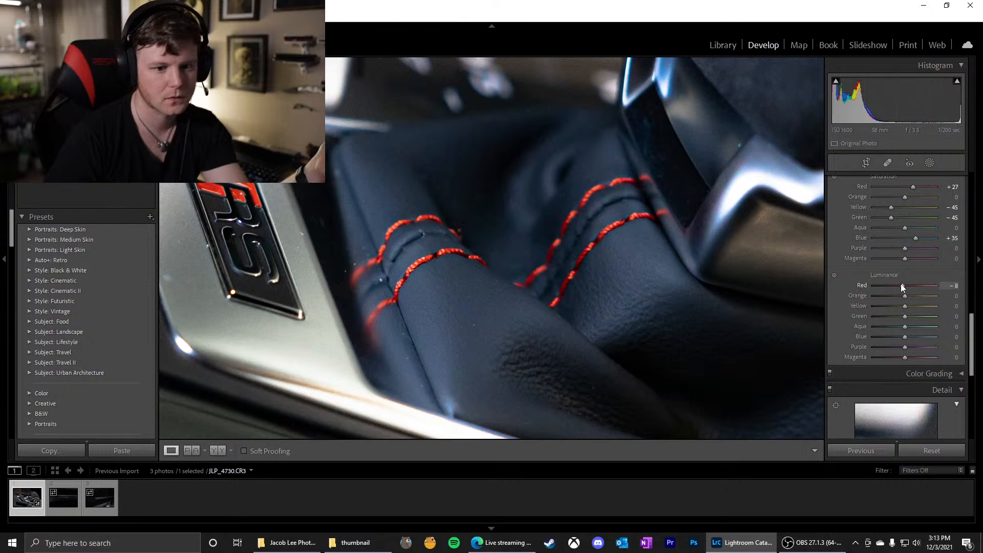
double_click(860, 285)
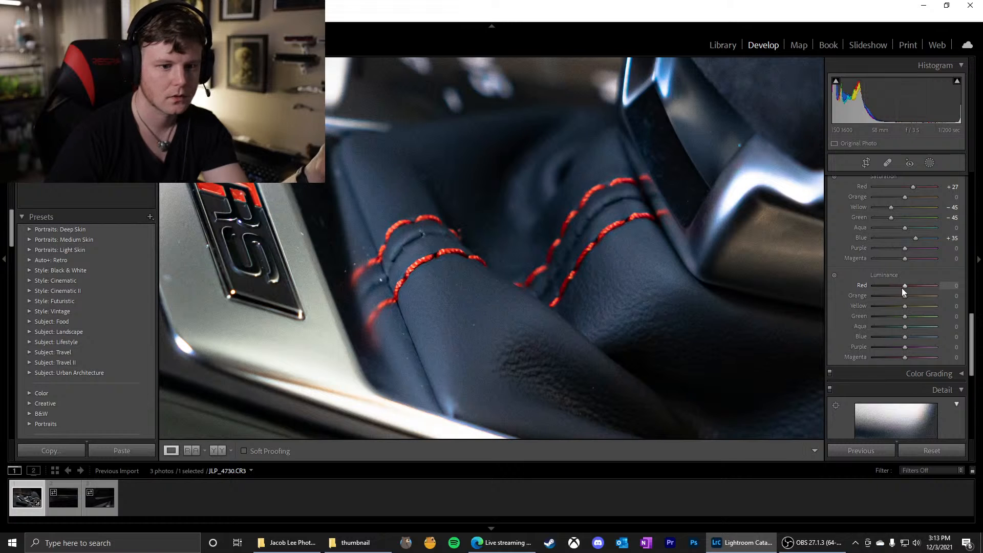
Darken the red stitching by setting the HSL Red luminance to -10
left_click_drag(905, 284, 902, 285)
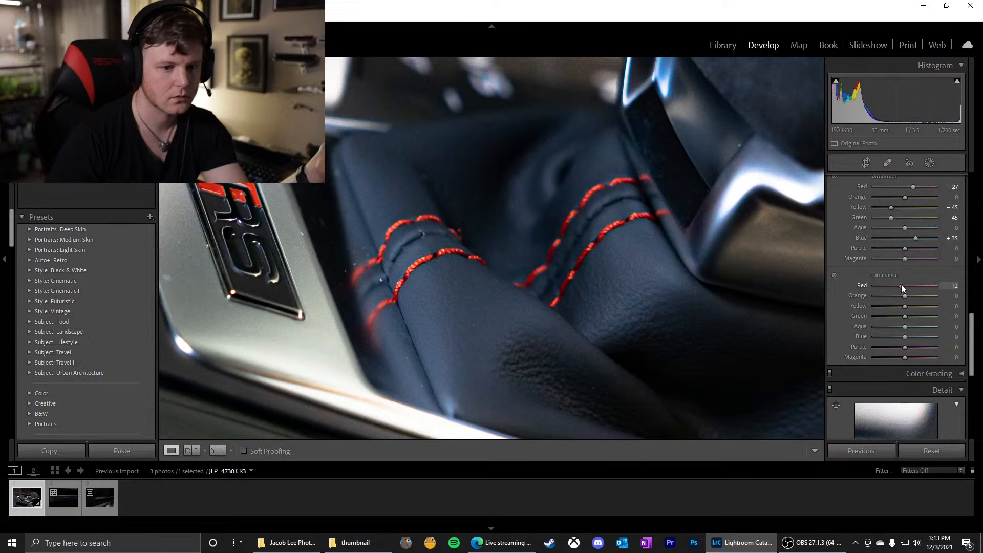
left_click(951, 287)
type("-10")
key("Return")
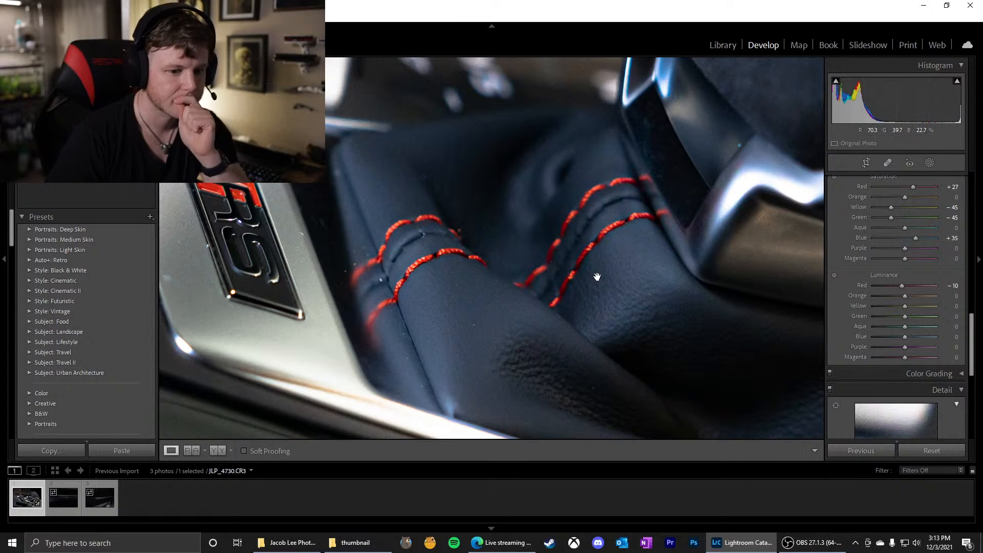
Try the HSL Red luminance at -100 on the whole photo and bring it back to -8
left_click(559, 260)
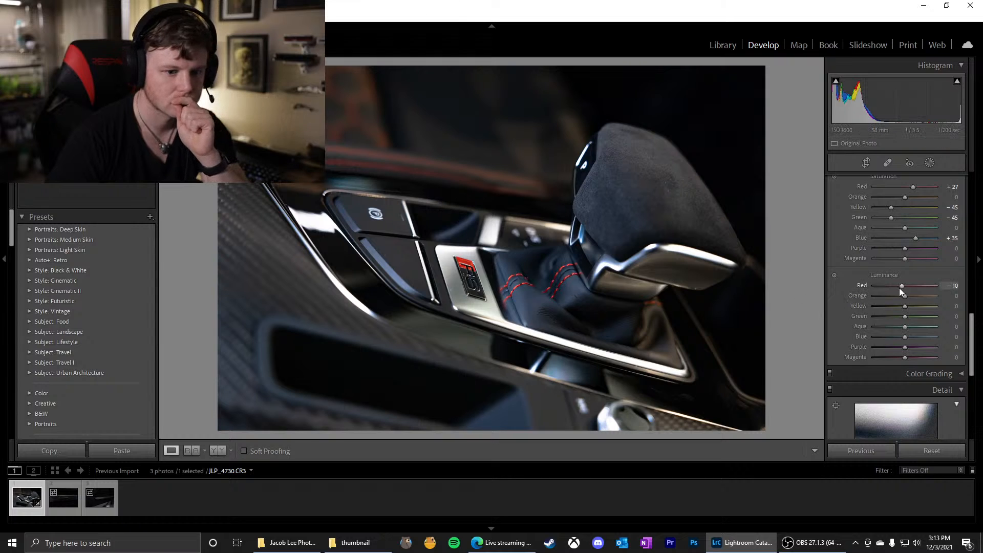
left_click_drag(902, 288, 839, 281)
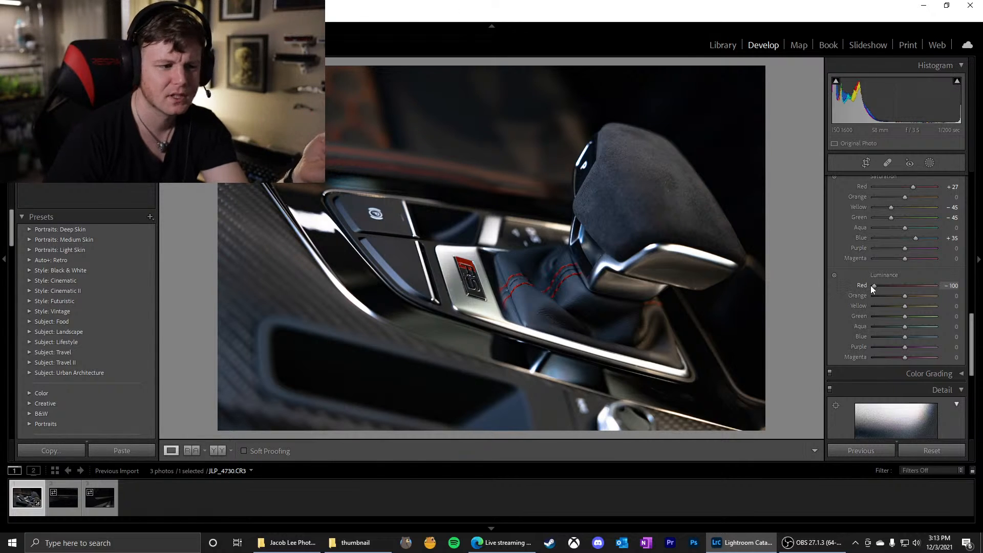
left_click_drag(873, 285, 903, 285)
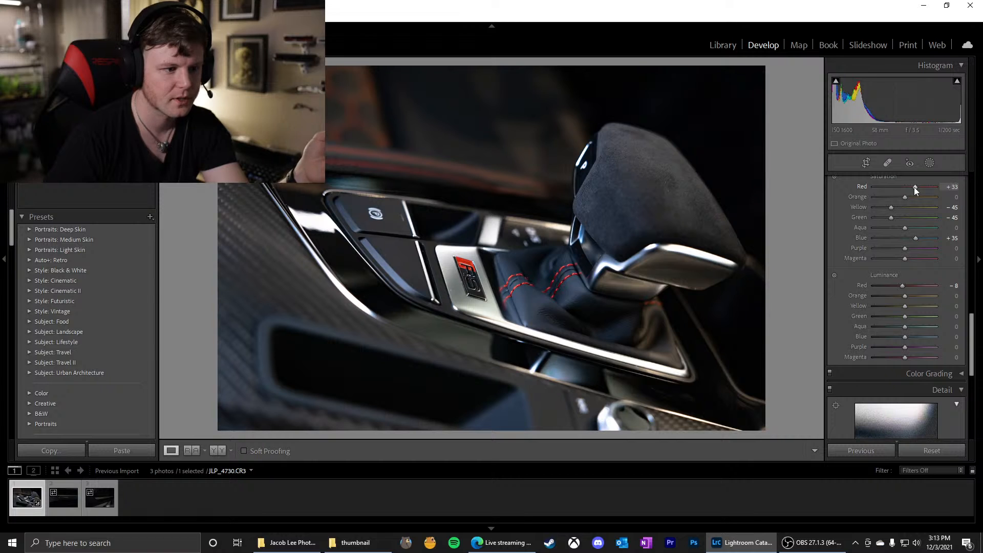
Set the HSL Red saturation to +35, checking the stitching up close, and reset the Red luminance to 0
left_click_drag(915, 186, 913, 187)
left_click(530, 289)
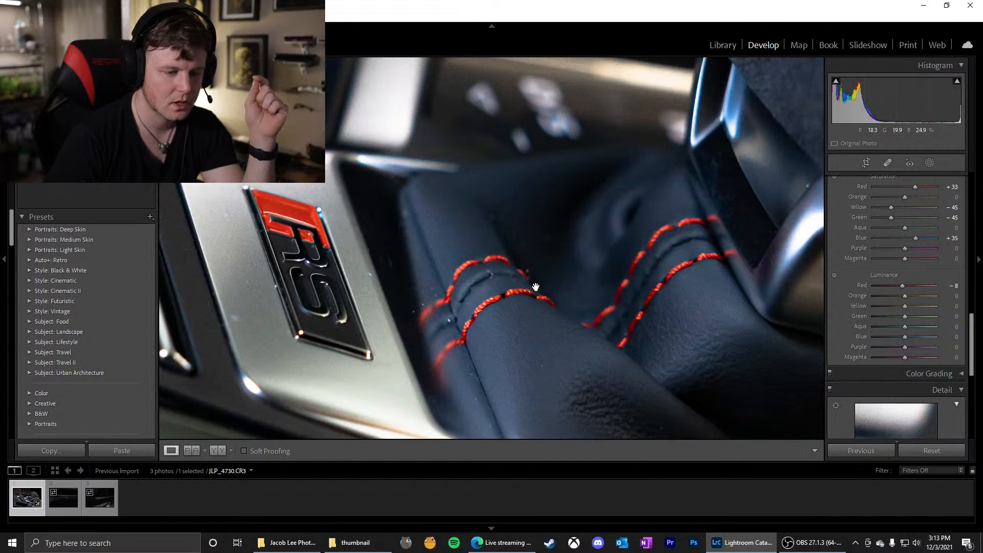
left_click(950, 186)
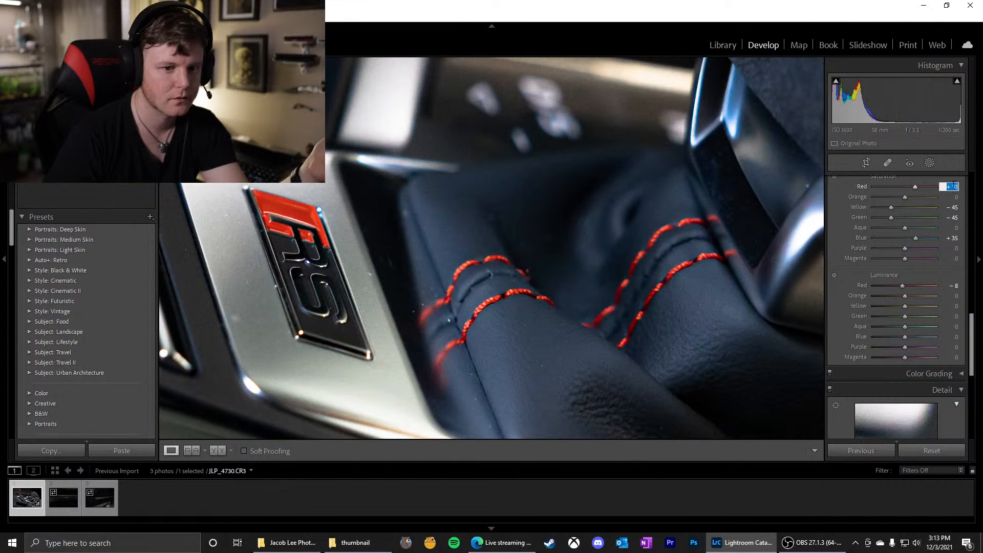
key("BackSpace")
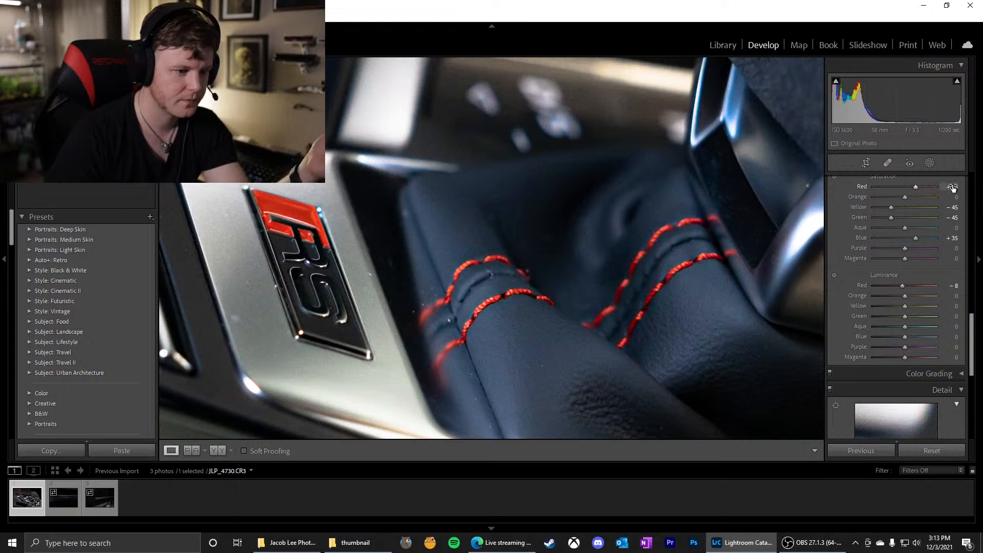
left_click(609, 272)
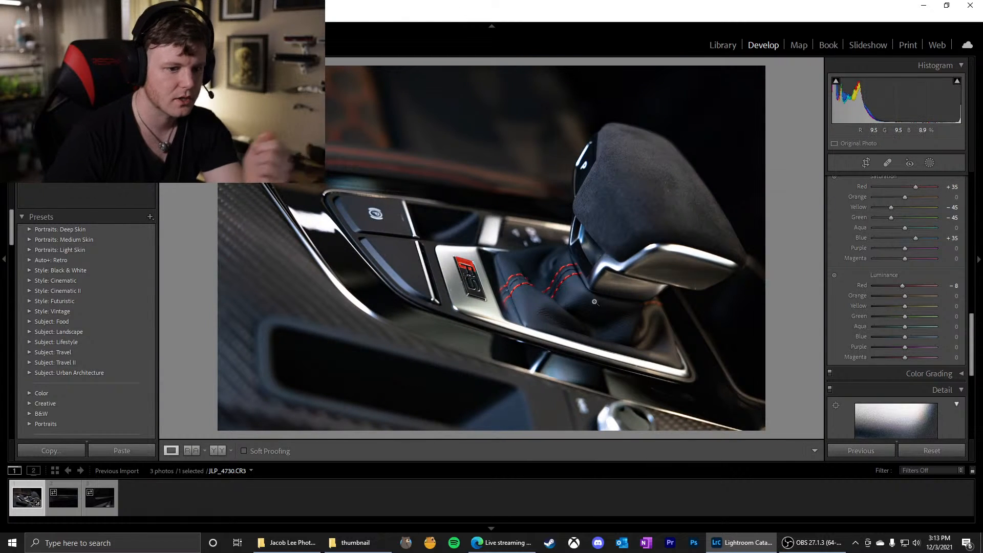
double_click(860, 285)
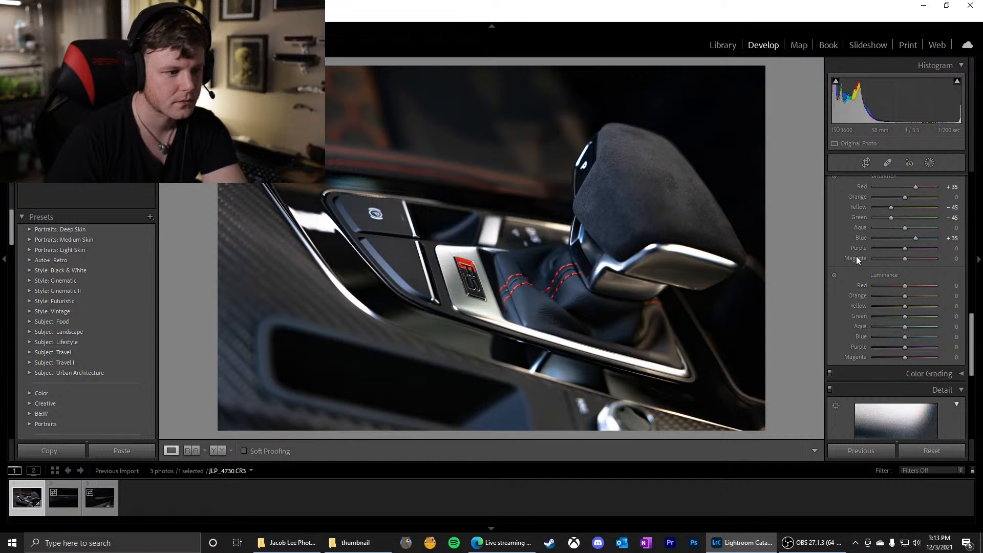
Zoom in on the RS badge and red stitching and lower the sharpening amount to 0
scroll(855, 253, "down", 2)
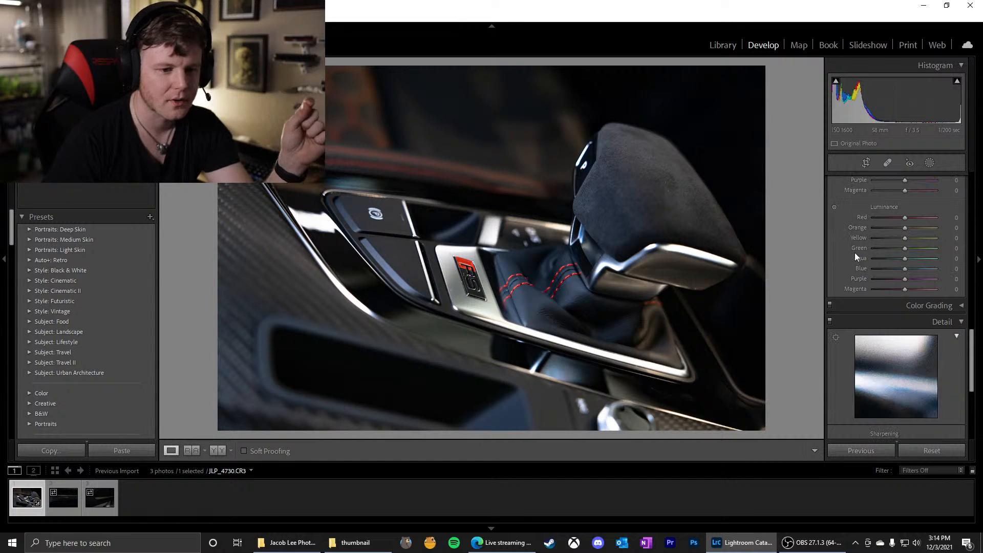
scroll(855, 253, "down", 2)
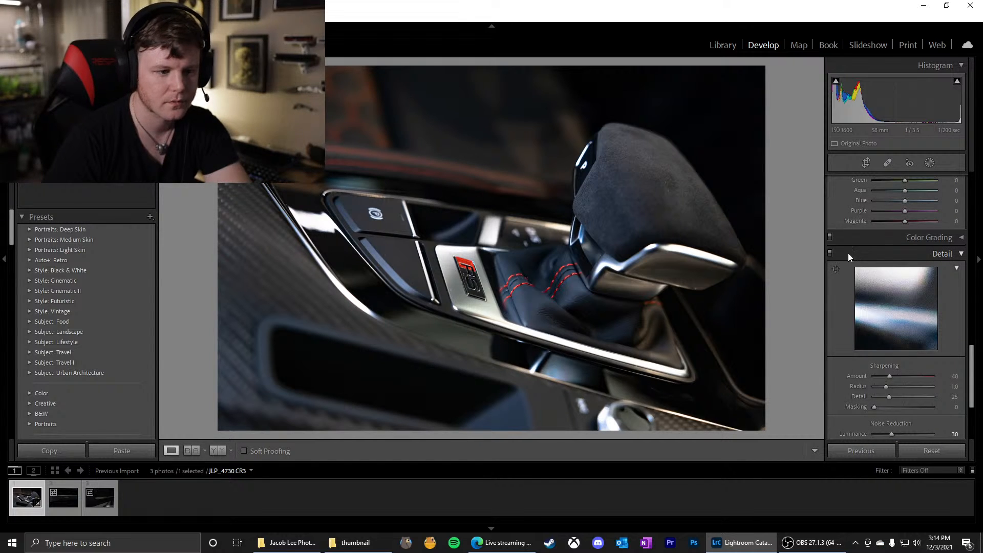
left_click(609, 260)
left_click_drag(494, 307, 593, 244)
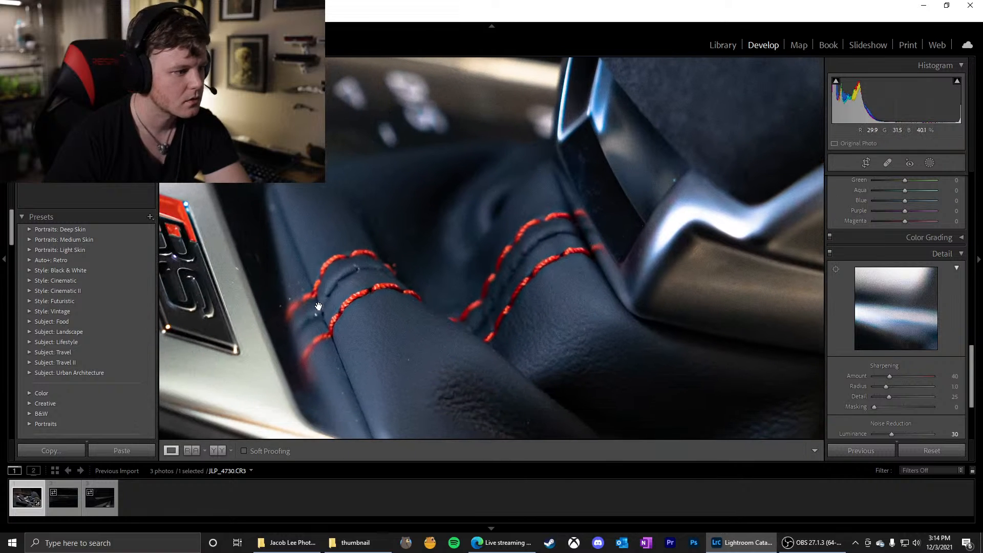
left_click_drag(319, 307, 434, 272)
left_click_drag(246, 208, 355, 229)
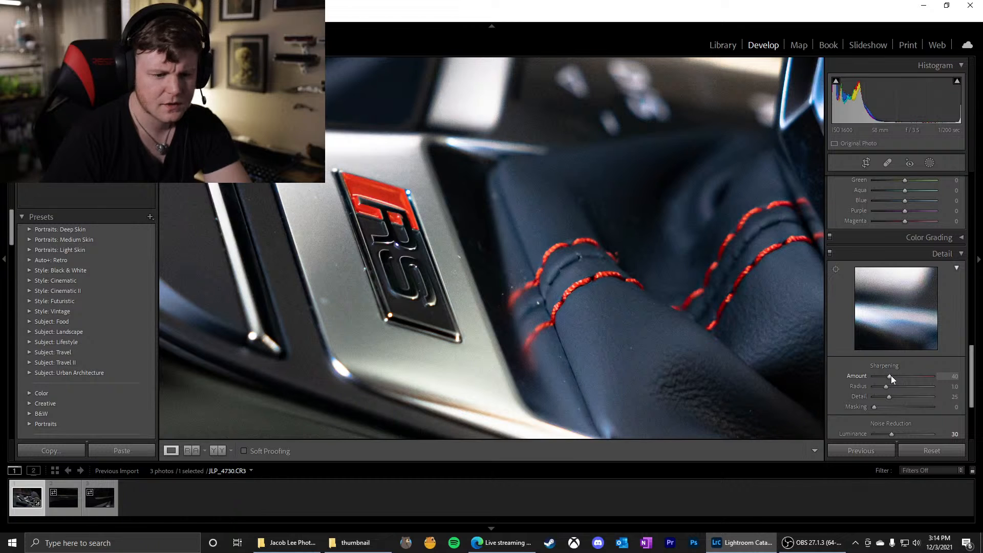
left_click_drag(889, 375, 841, 391)
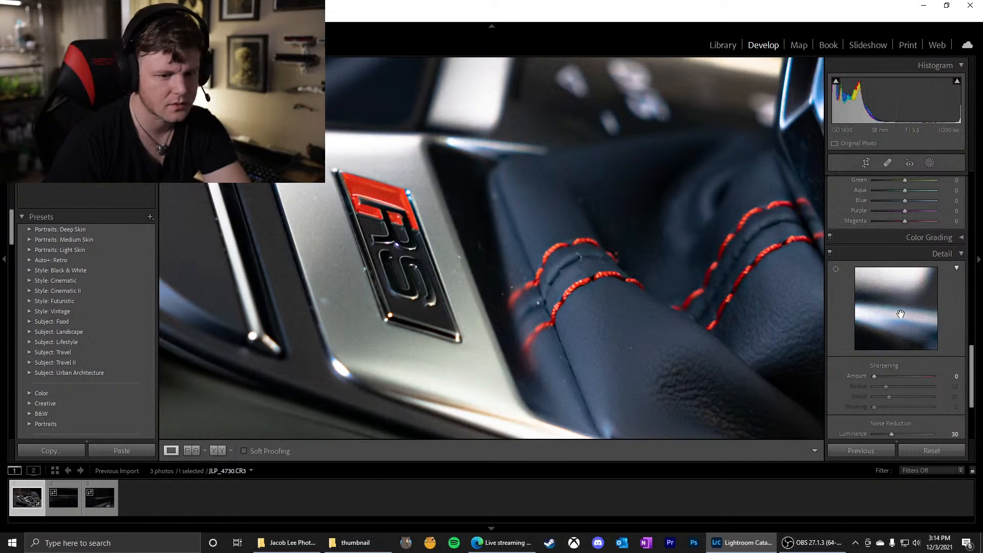
Move the Detail preview onto the RS badge and check it with the sharpening amount at 0
mouse_move(900, 314)
left_mouse_down()
mouse_move(975, 284)
mouse_move(844, 329)
mouse_move(880, 301)
mouse_move(891, 318)
left_mouse_up()
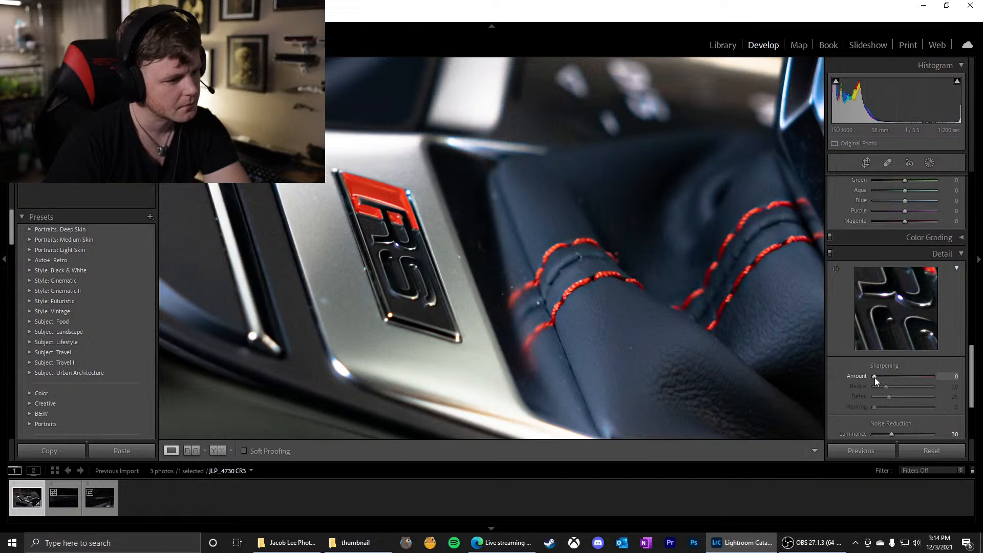
mouse_move(875, 377)
left_mouse_down()
mouse_move(900, 378)
mouse_move(865, 380)
left_mouse_up()
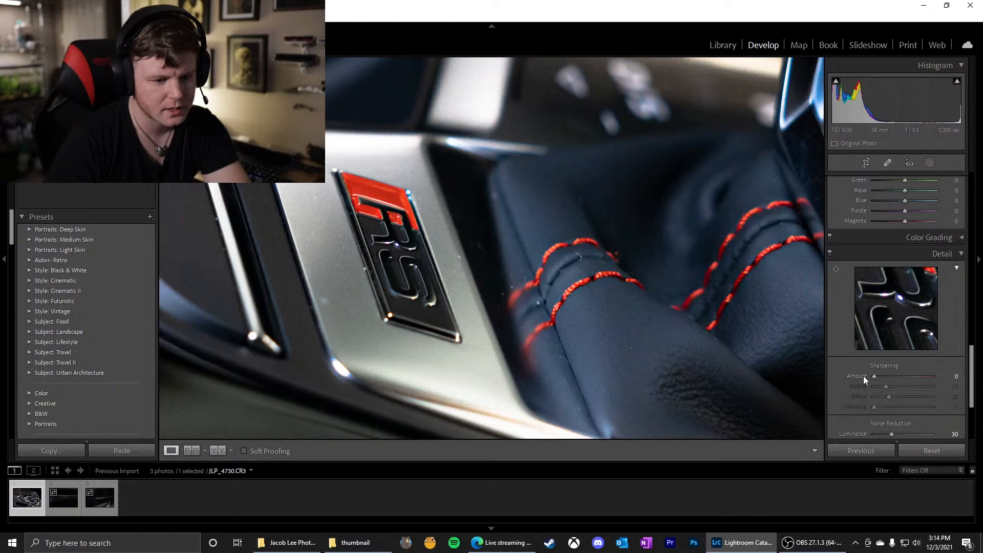
left_click(558, 317)
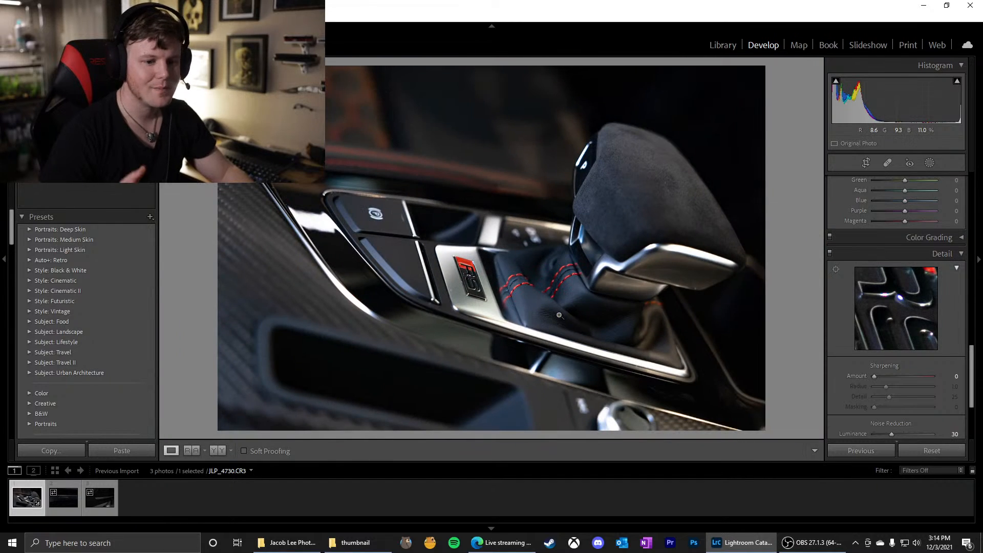
Set the sharpening amount to 7 and raise the masking to 96 with the mask overlay shown, limiting sharpening to the edges
left_click_drag(865, 376, 877, 377)
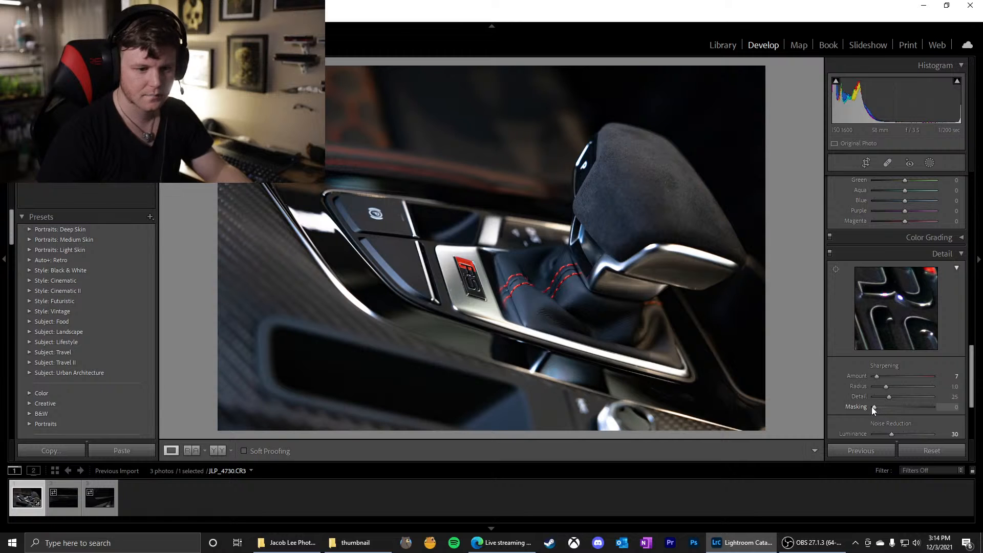
key("alt")
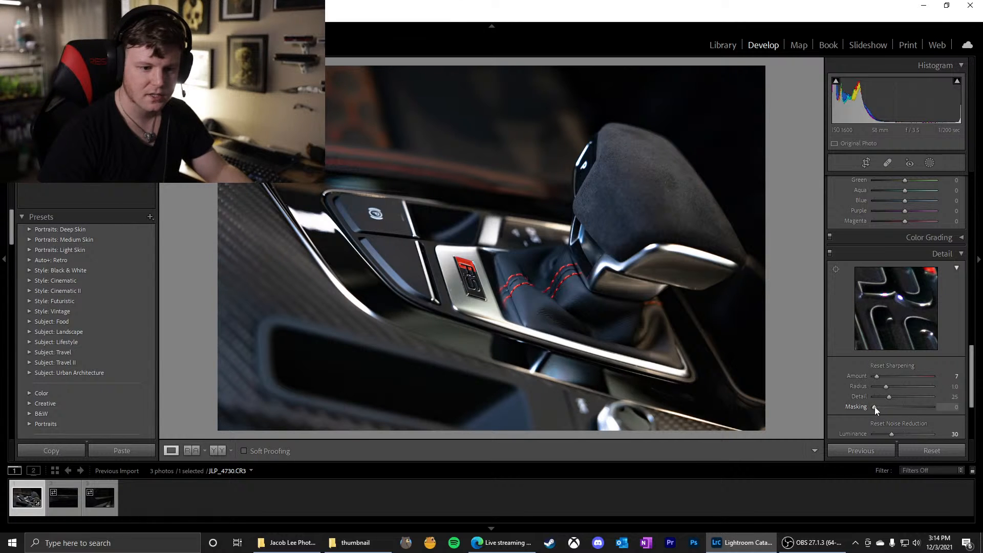
left_click_drag(874, 406, 876, 407)
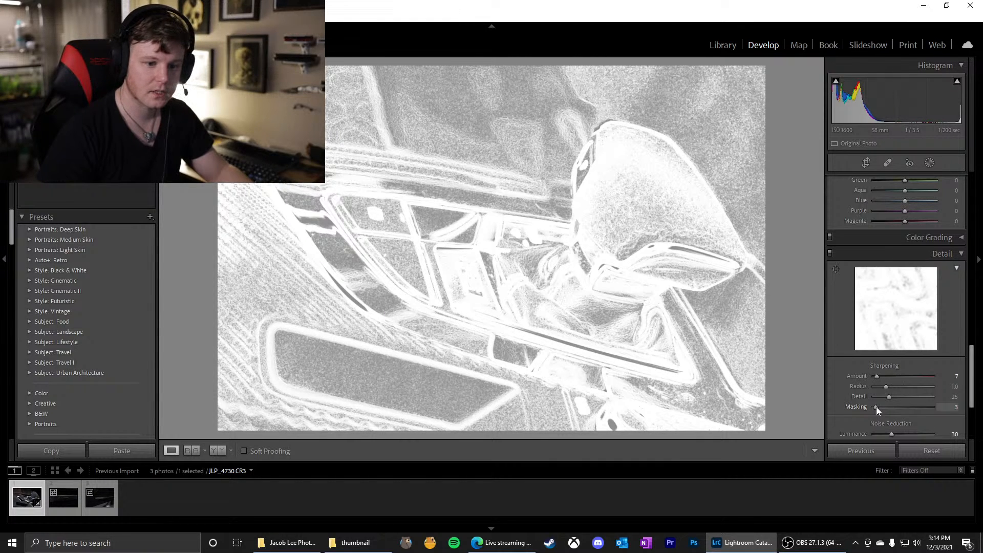
left_click_drag(876, 406, 931, 410)
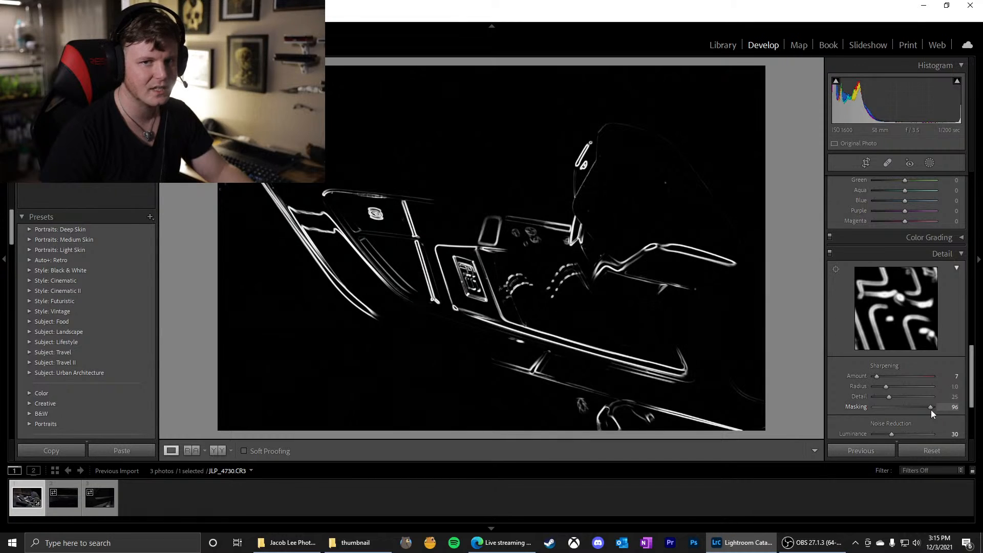
left_click_drag(931, 409, 931, 409)
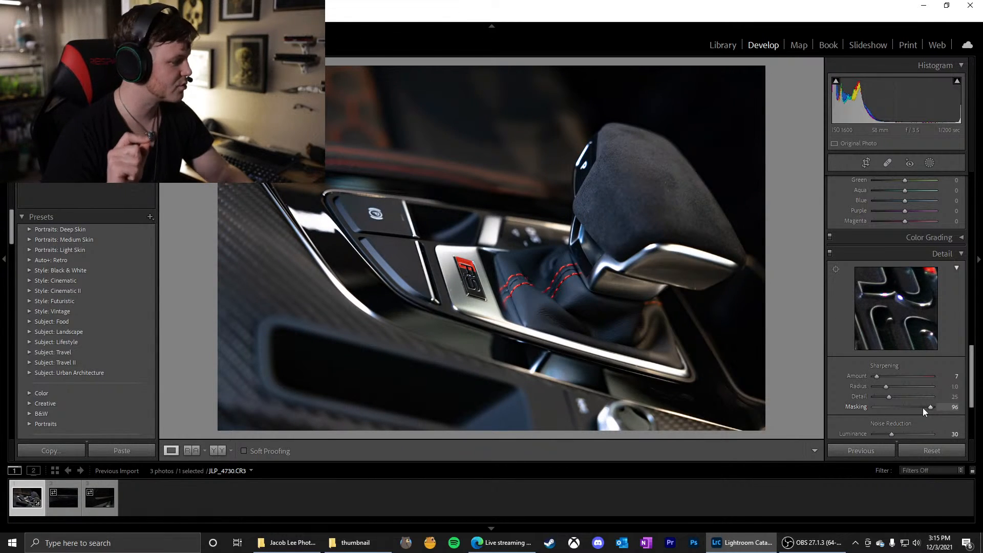
Set the sharpening amount to 59 after trying 88, judging it on the zoomed-in RS badge
left_click(478, 279)
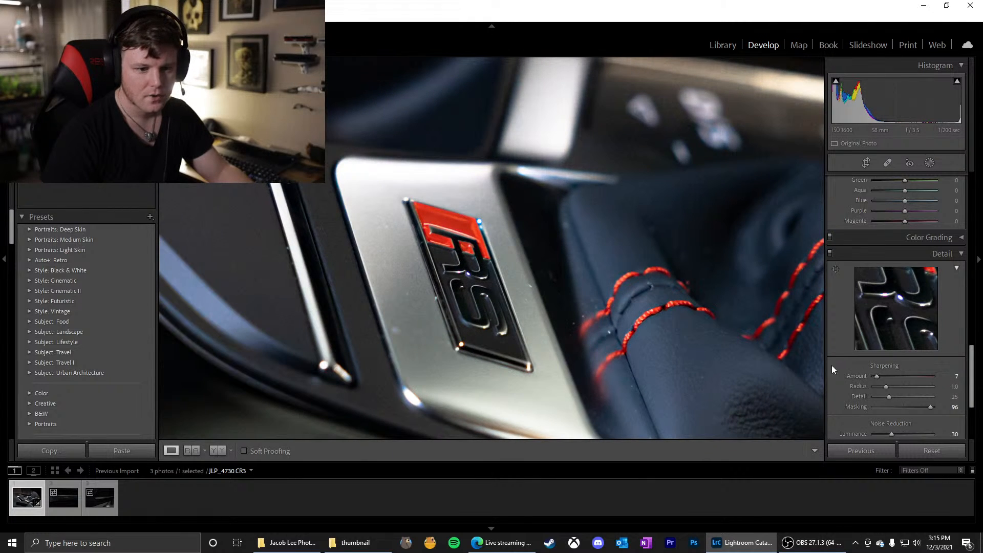
left_click_drag(874, 375, 890, 376)
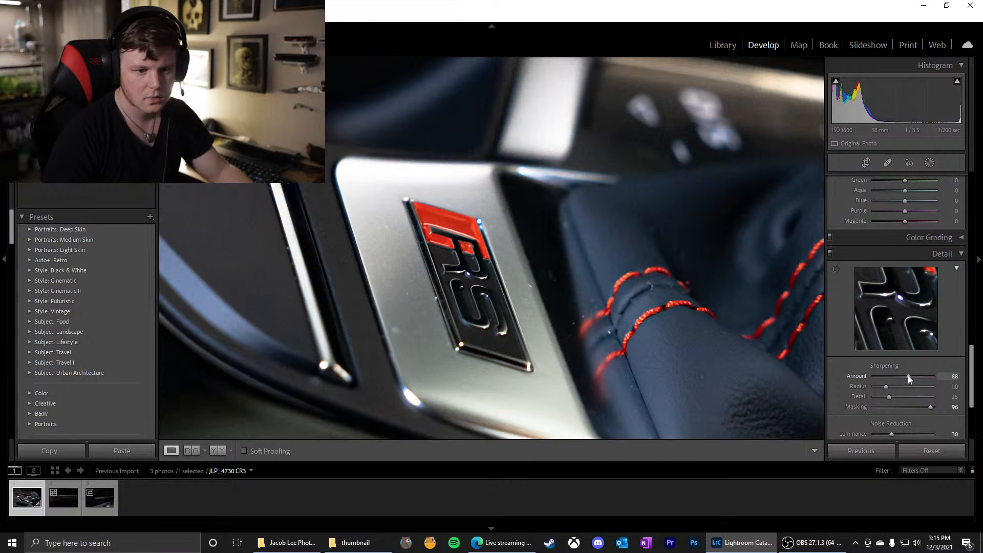
left_click_drag(905, 376, 896, 374)
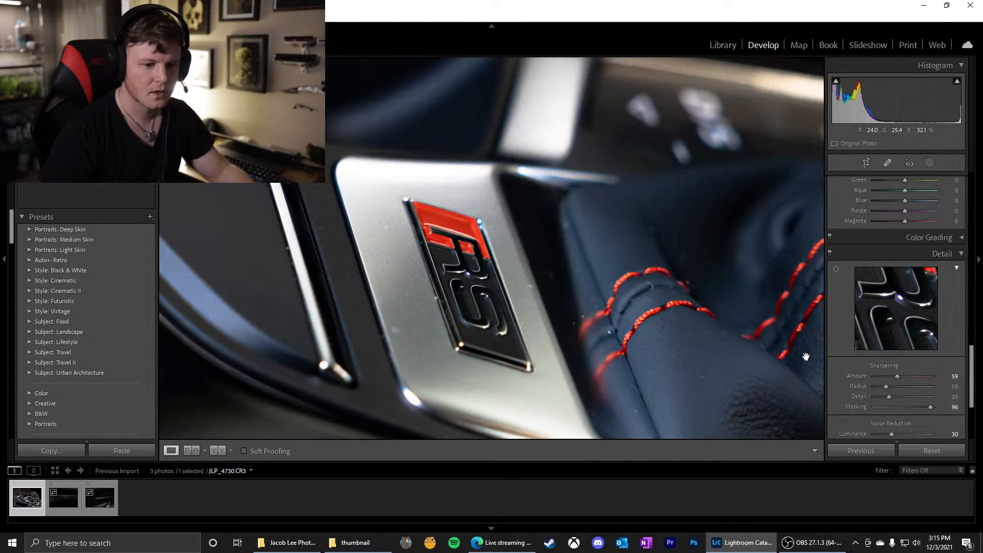
left_click(676, 357)
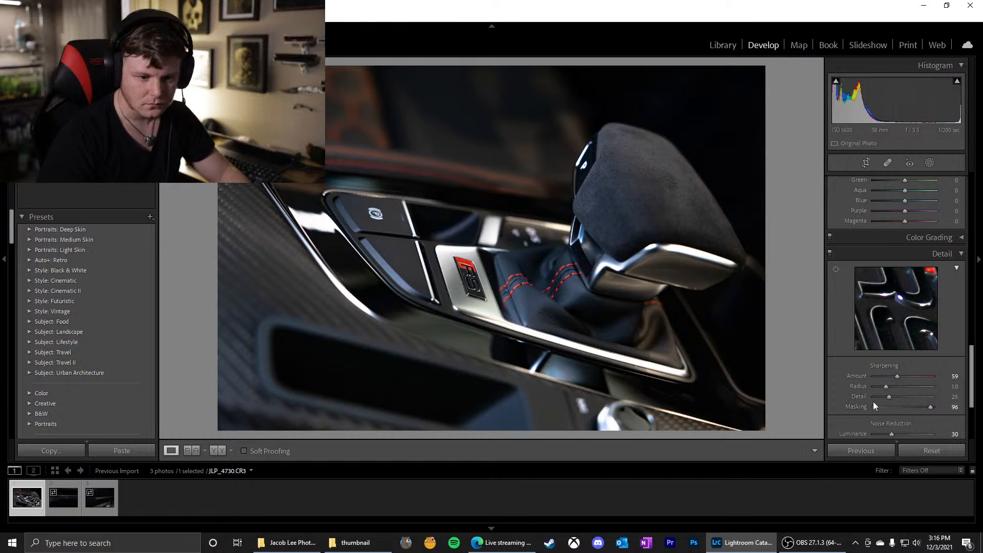
Open the Lens Corrections profile settings
scroll(871, 402, "down", 3)
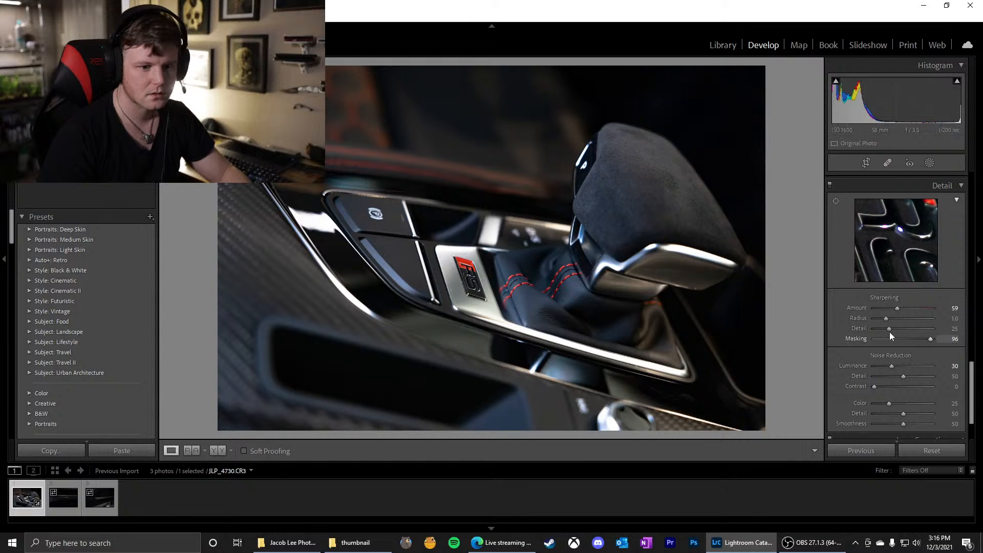
scroll(889, 332, "down", 3)
left_click(918, 381)
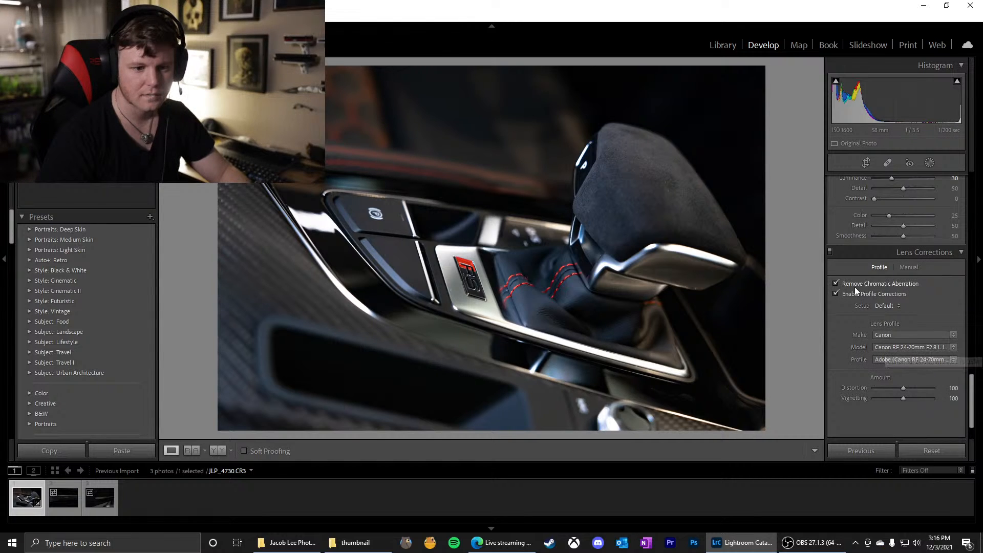
Compare the RS badge's highlights up close with chromatic aberration removal off and on, leaving it enabled
left_click(453, 275)
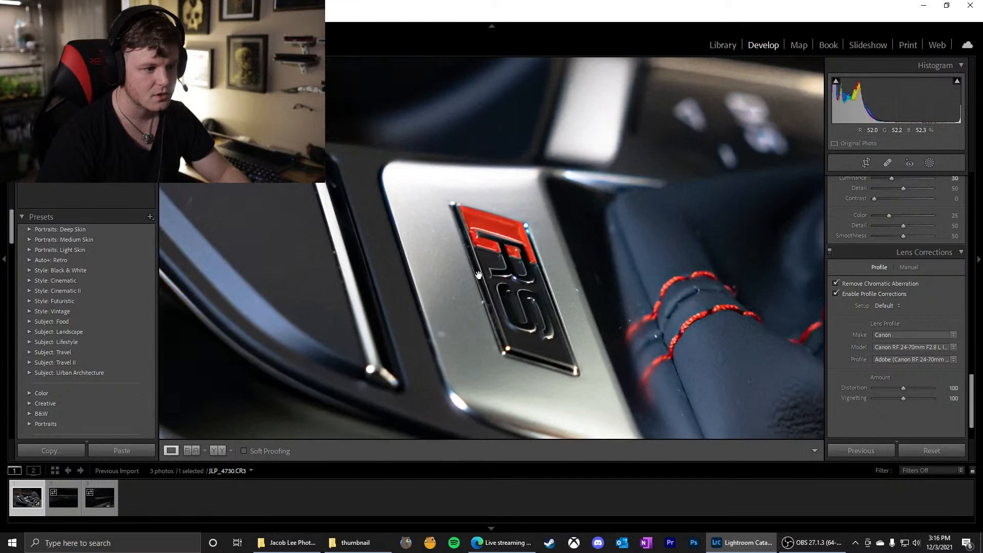
left_click(505, 274)
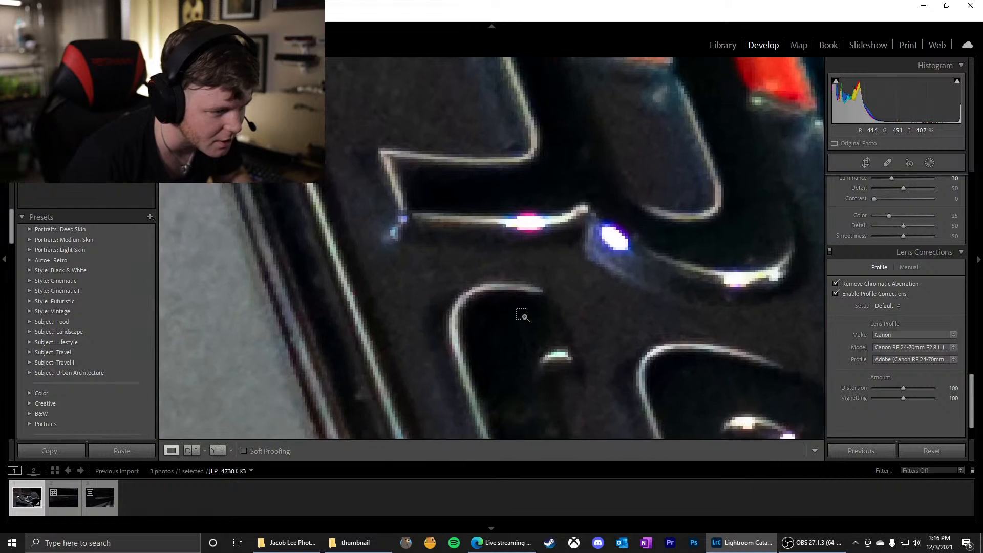
left_click(836, 284)
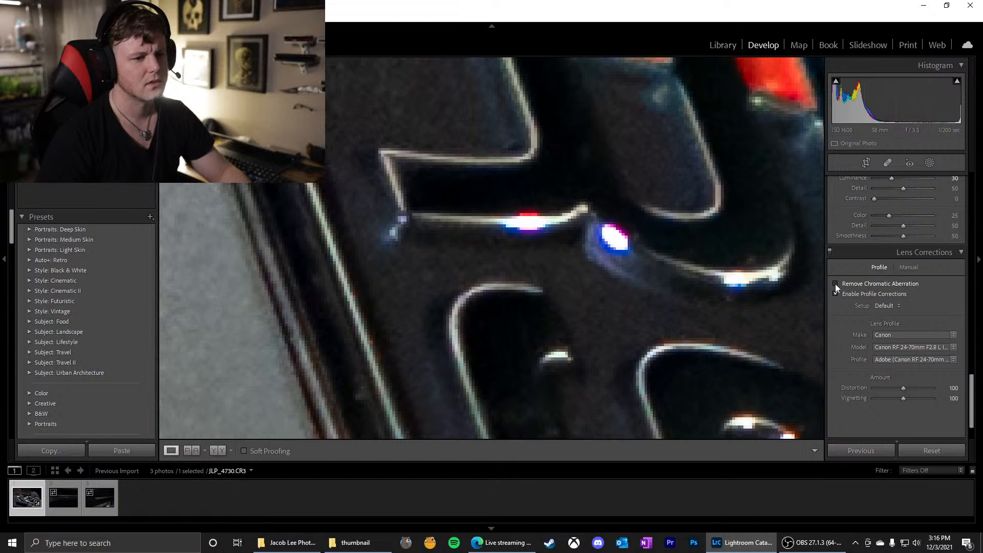
left_click(835, 284)
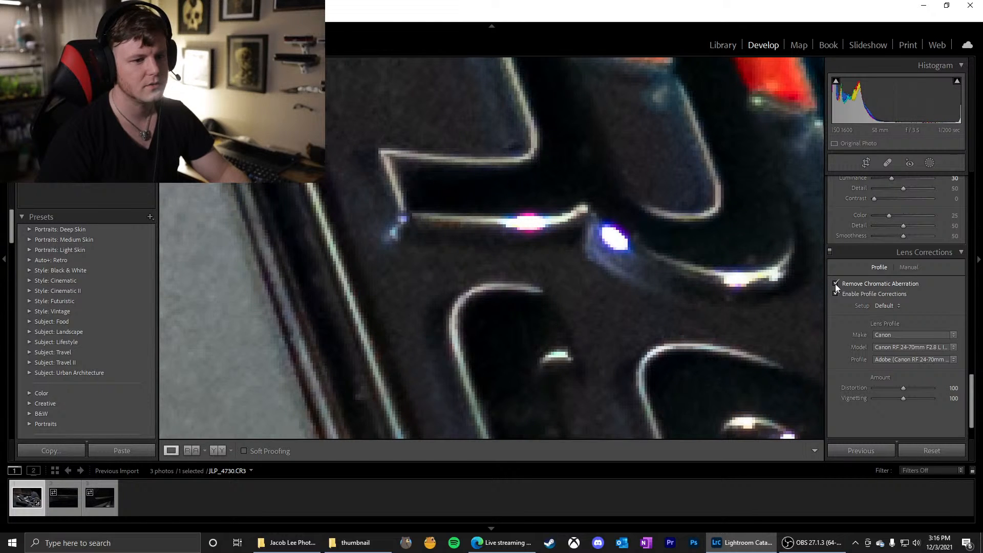
left_click(835, 284)
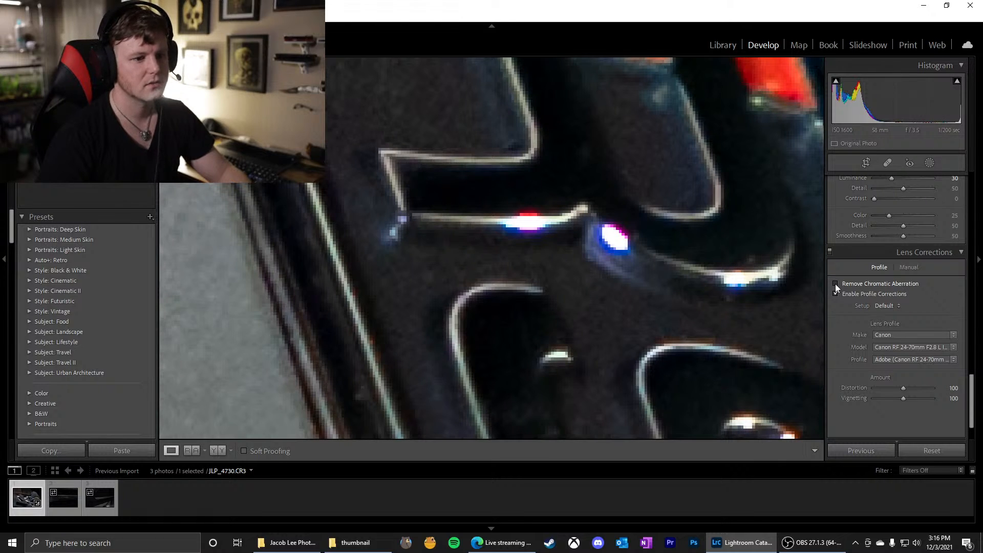
left_click(835, 284)
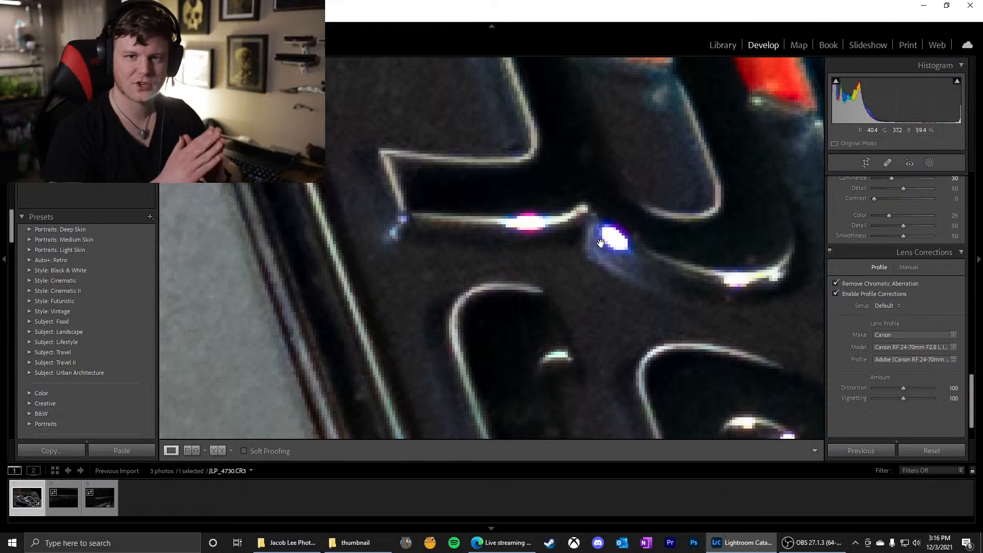
Inspect more of the badge's edges and recheck them with chromatic aberration removal disabled and re-enabled
left_click(615, 235)
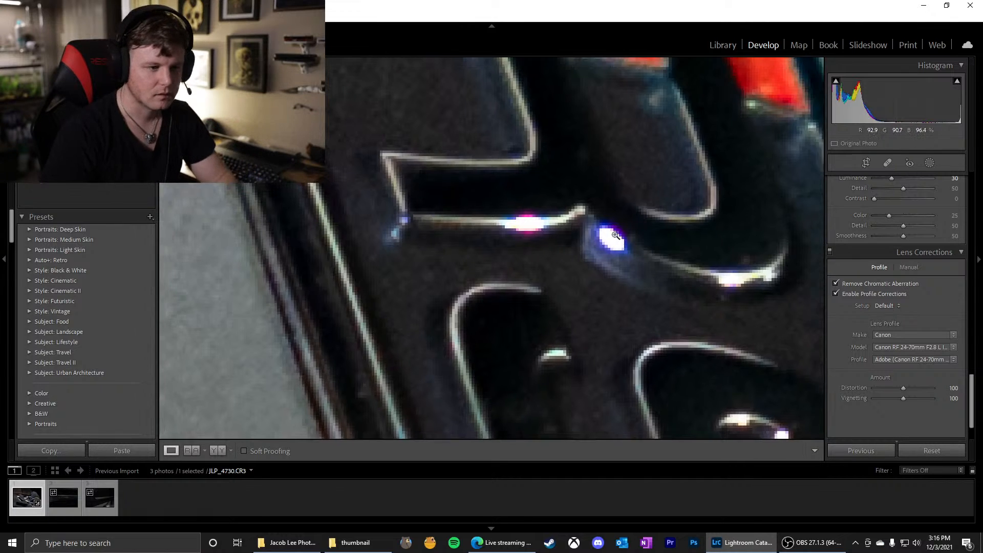
left_click(537, 290)
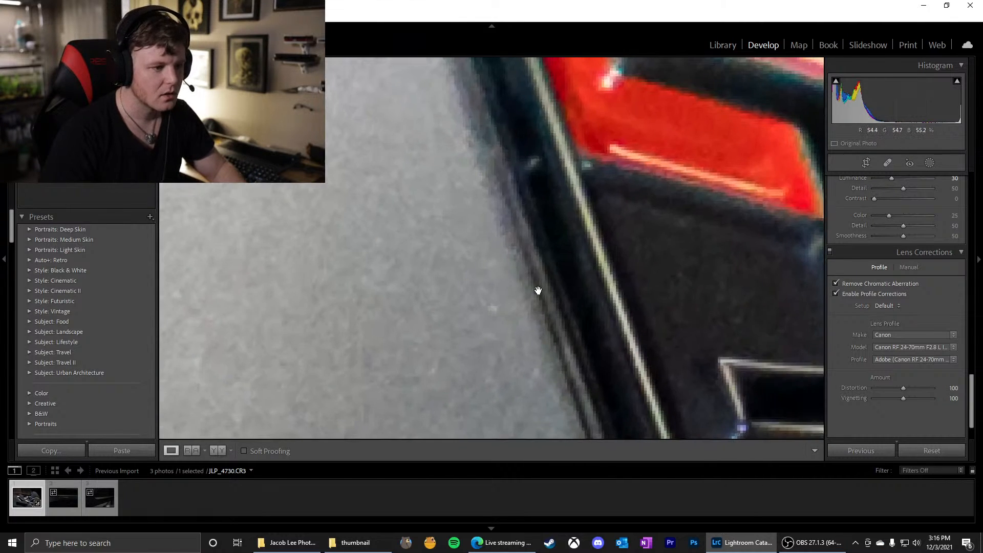
left_click_drag(537, 291, 197, 131)
left_click_drag(634, 262, 539, 218)
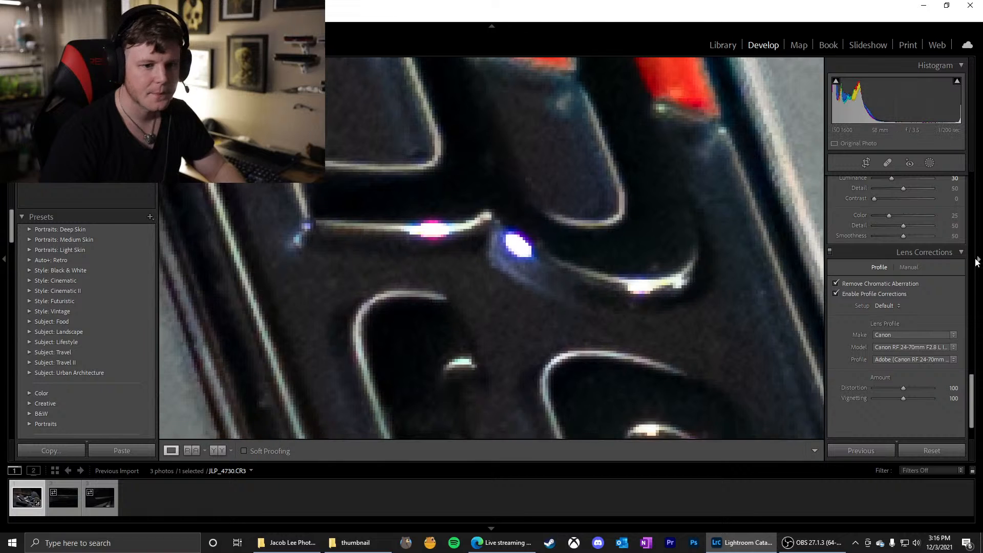
left_click(836, 284)
left_click(643, 248)
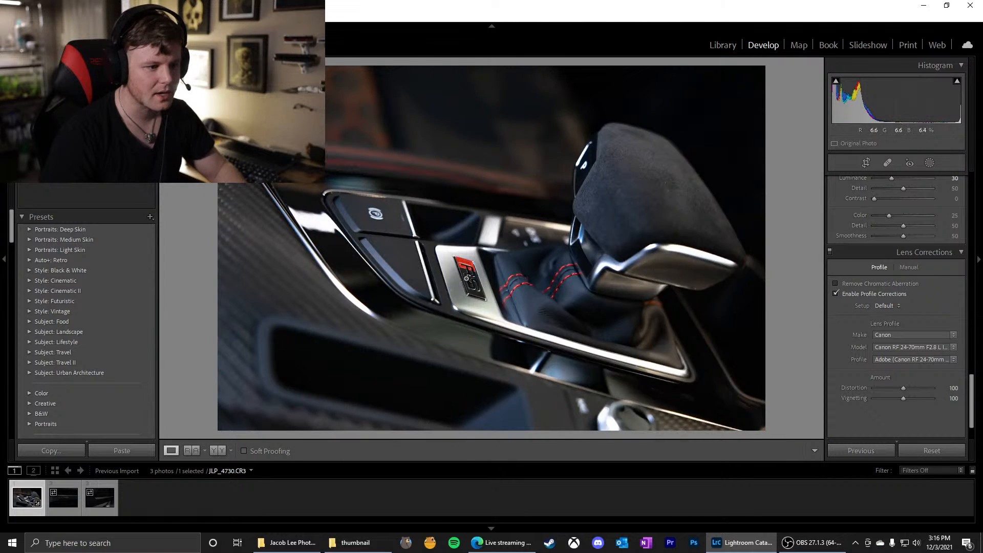
left_click(476, 287)
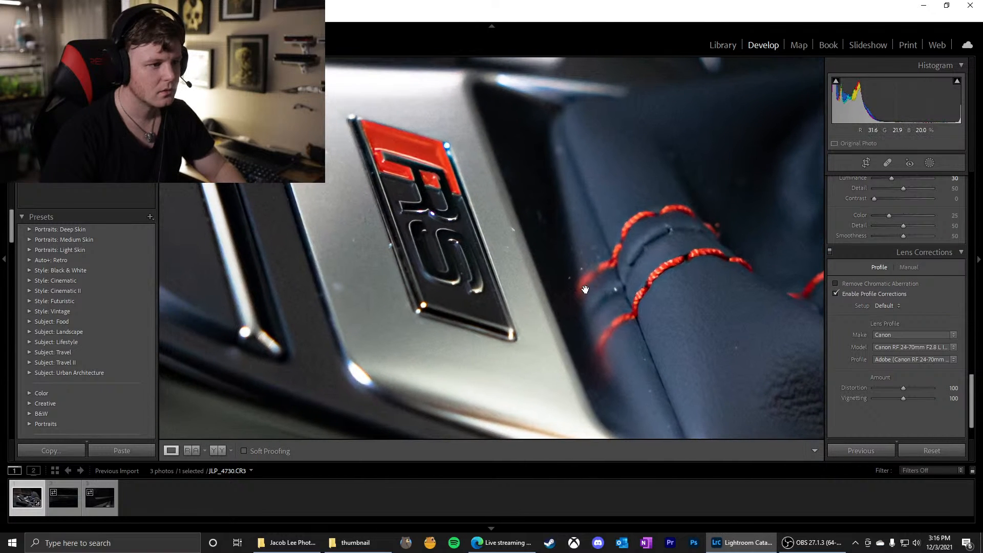
left_click(836, 283)
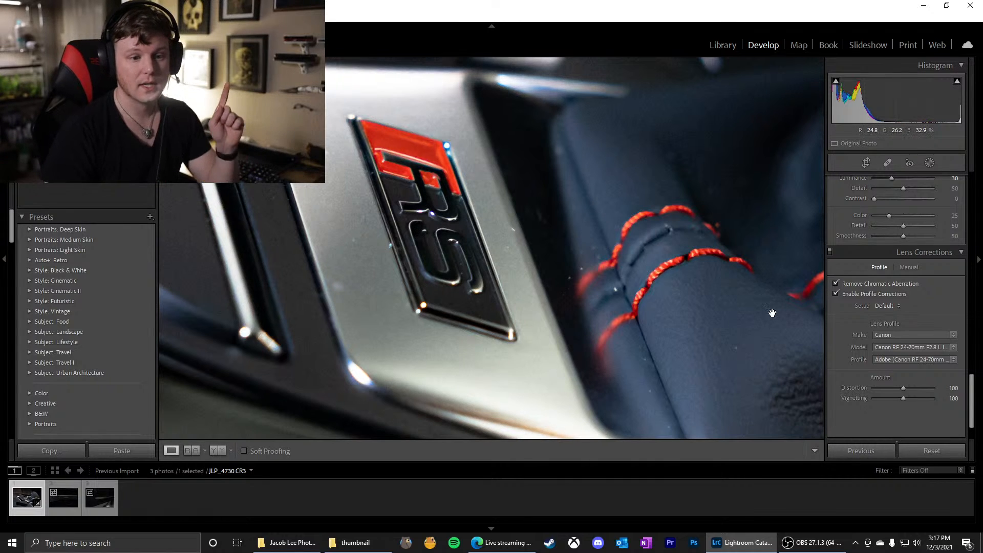
Try lowering the magenta saturation to -100 to remove the purple fringing on the RS badge
scroll(871, 271, "up", 5)
left_click(405, 204)
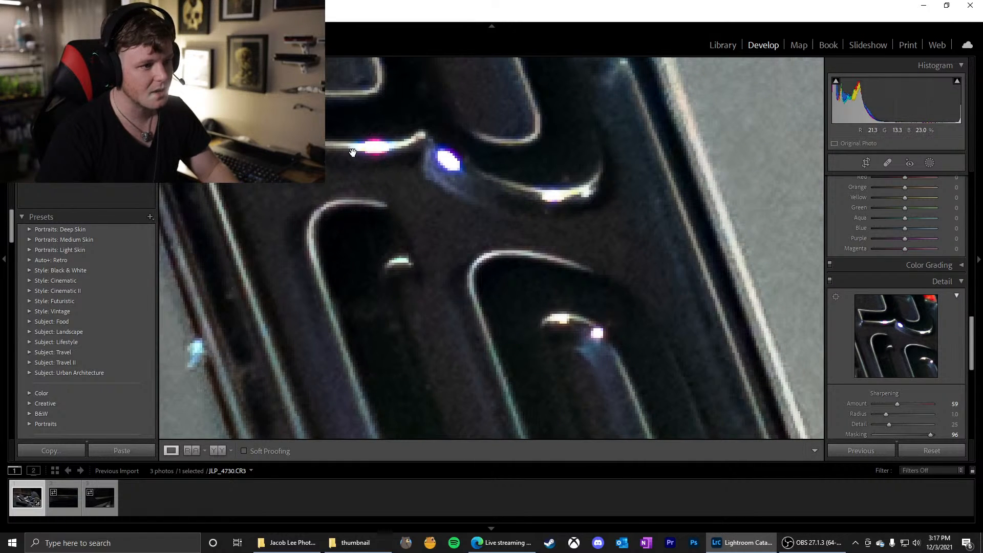
scroll(911, 263, "up", 2)
scroll(911, 264, "up", 3)
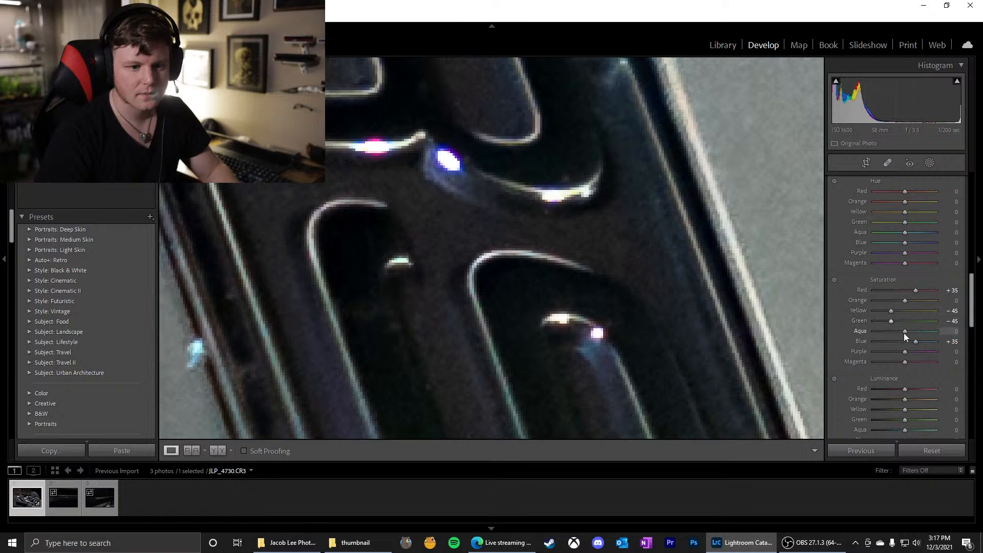
left_click_drag(905, 362, 862, 360)
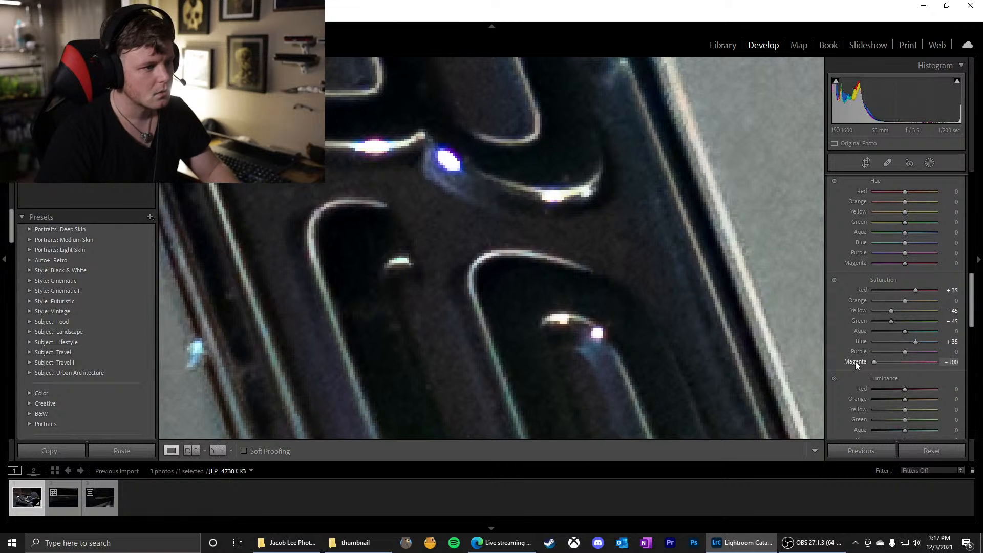
Try the magenta saturation at -65, judging its effect on the blurred red dashboard stitching
left_click(483, 227)
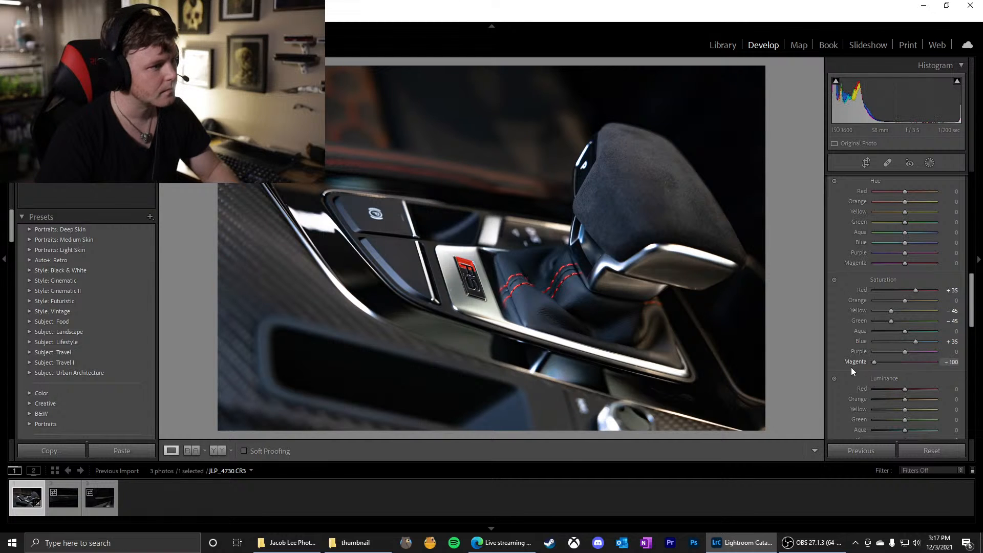
left_click(287, 244)
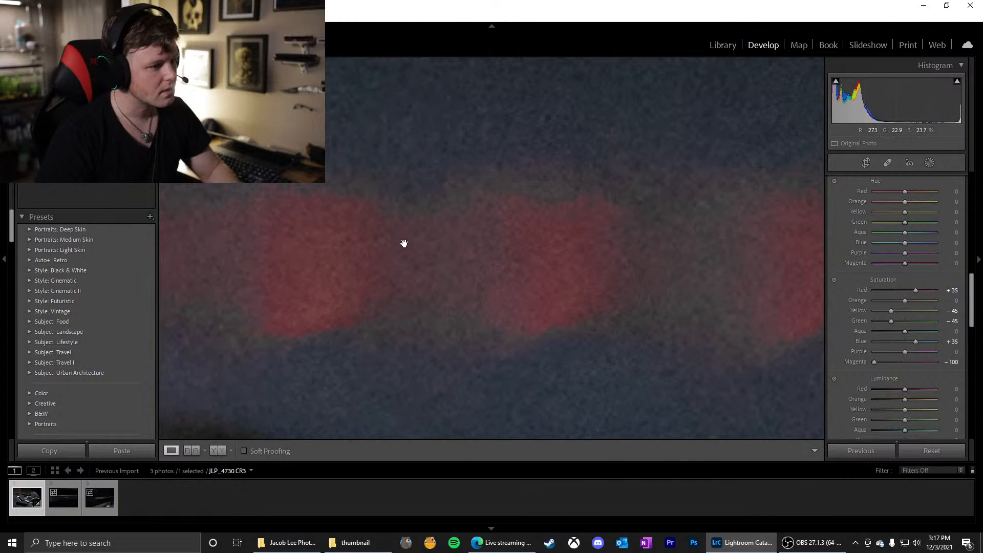
left_click_drag(875, 362, 835, 375)
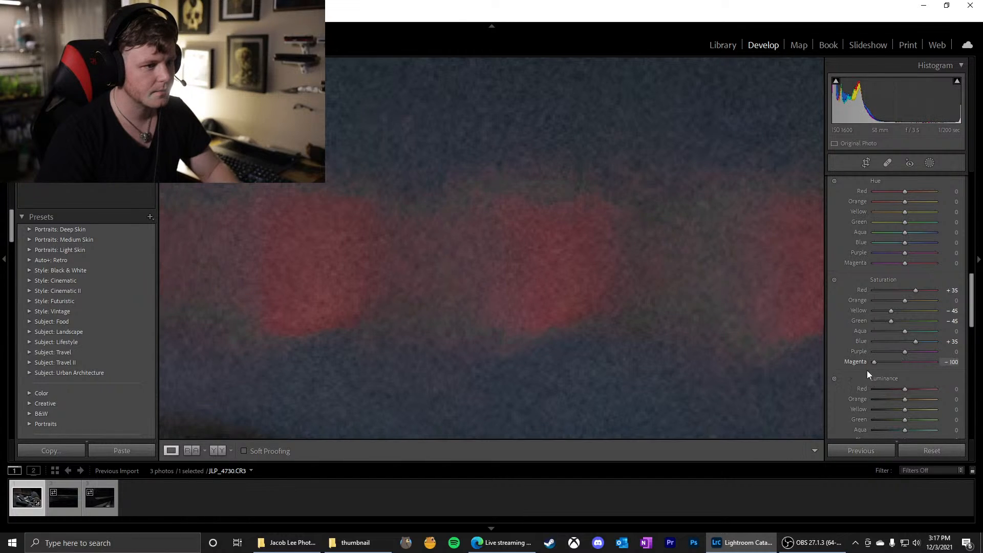
left_click_drag(908, 371, 907, 370)
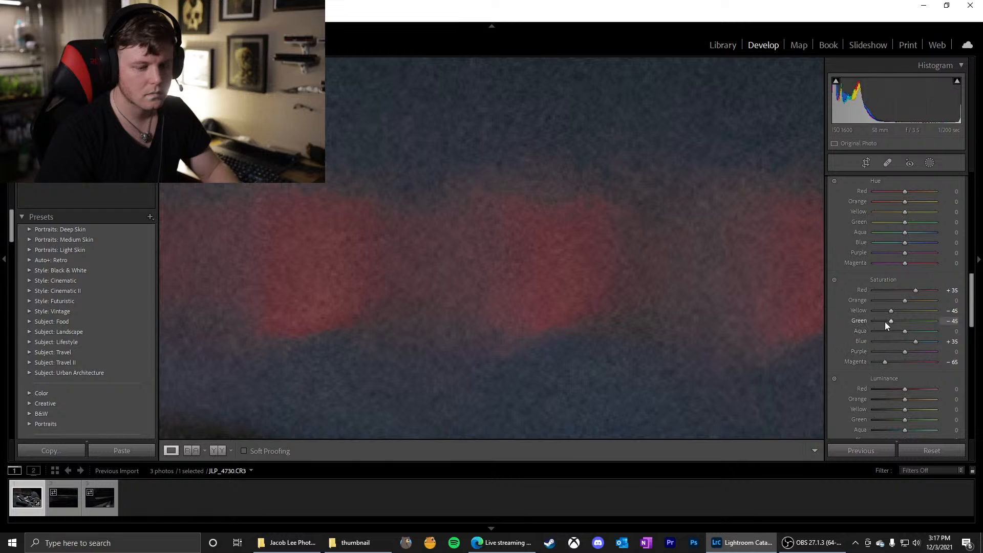
Try the magenta saturation at -77 while checking the coloured highlights on the RS badge
left_click(399, 273)
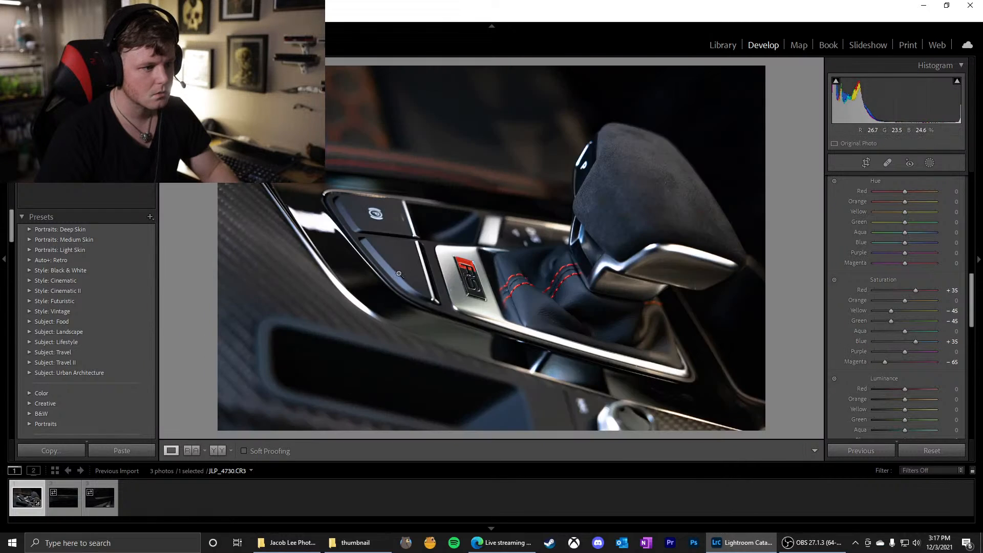
left_click(470, 279)
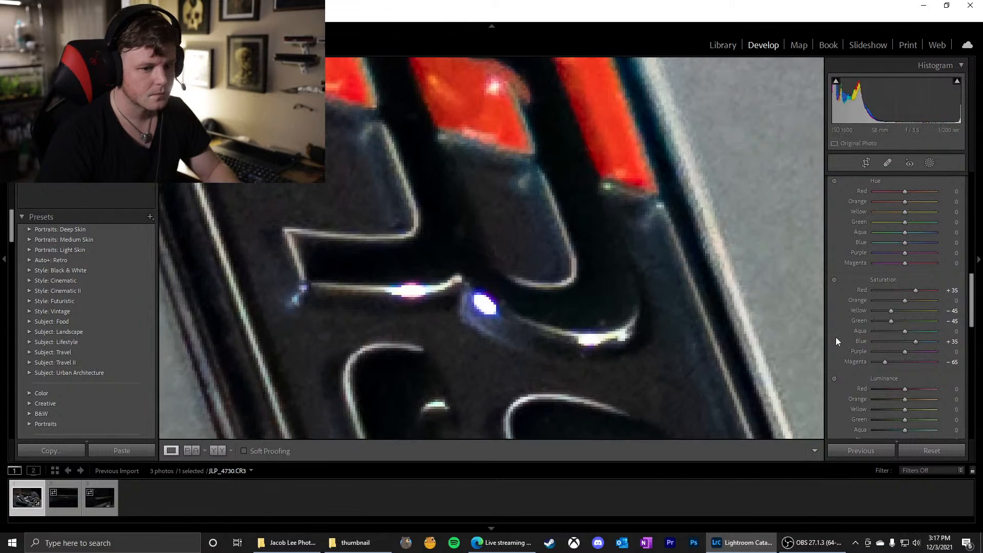
mouse_move(887, 363)
left_mouse_down()
mouse_move(914, 364)
mouse_move(895, 364)
left_mouse_up()
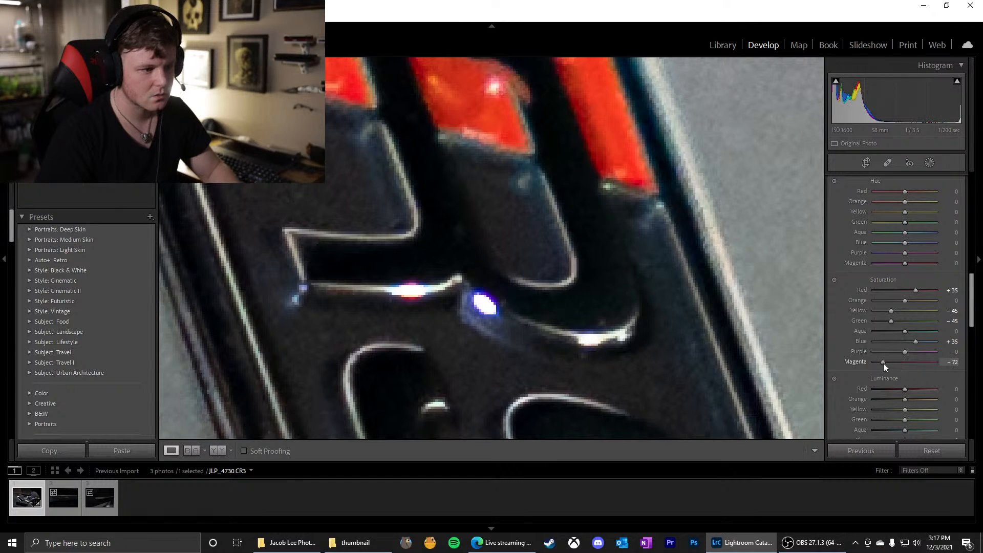
left_click(535, 269)
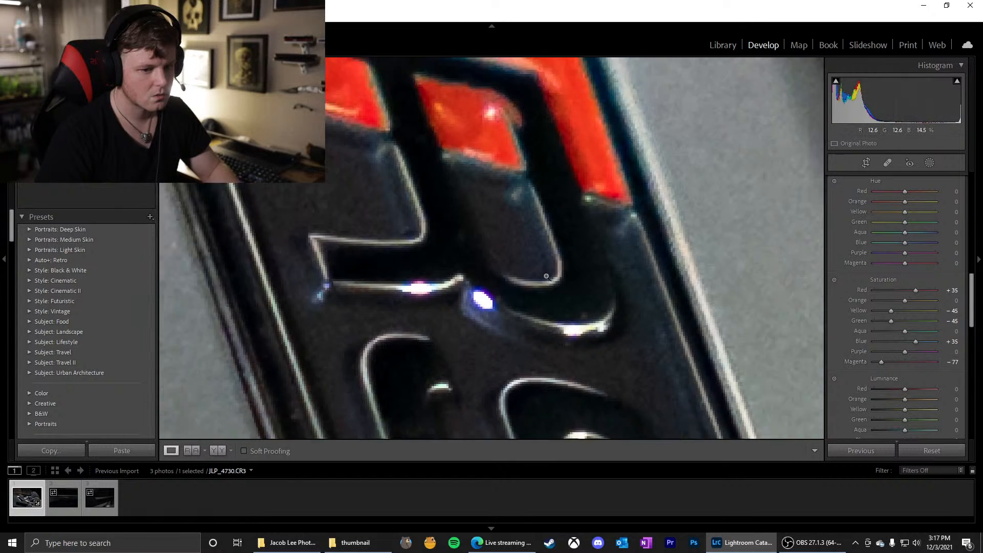
Try the magenta saturation at -38 against the red stitching and the badge, and reset it to 0
left_click(512, 278)
left_click_drag(279, 97, 395, 226)
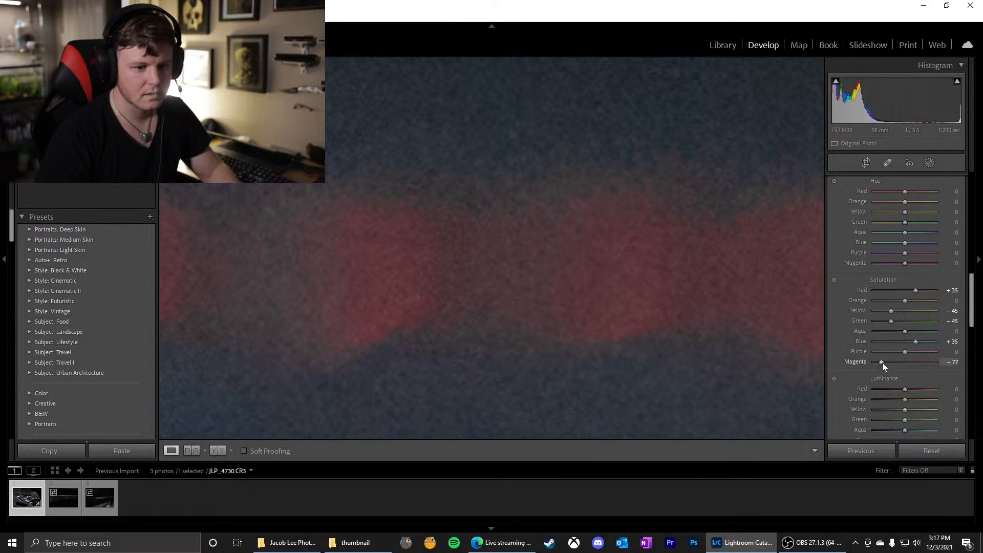
mouse_move(882, 362)
left_mouse_down()
mouse_move(908, 363)
mouse_move(896, 362)
left_mouse_up()
left_click(571, 318)
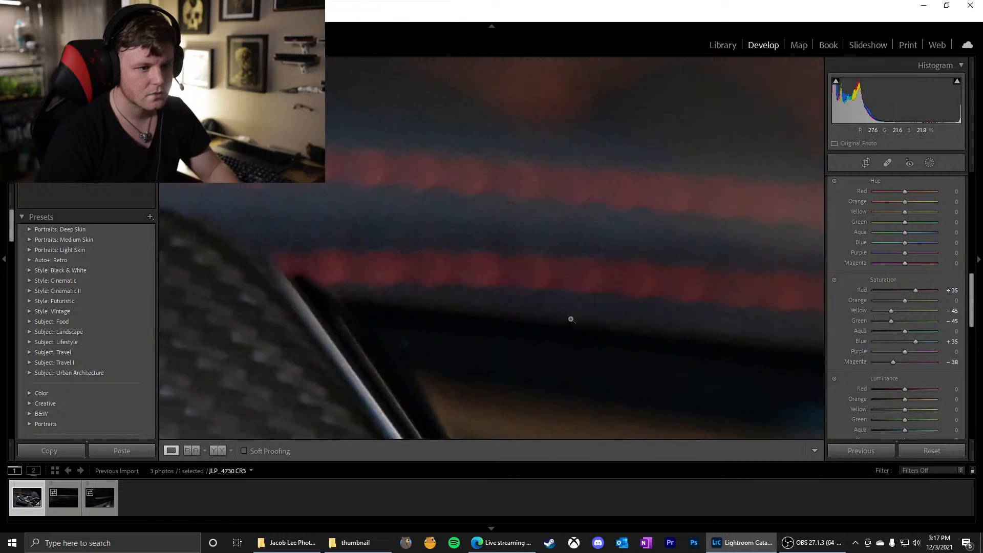
left_click(468, 292)
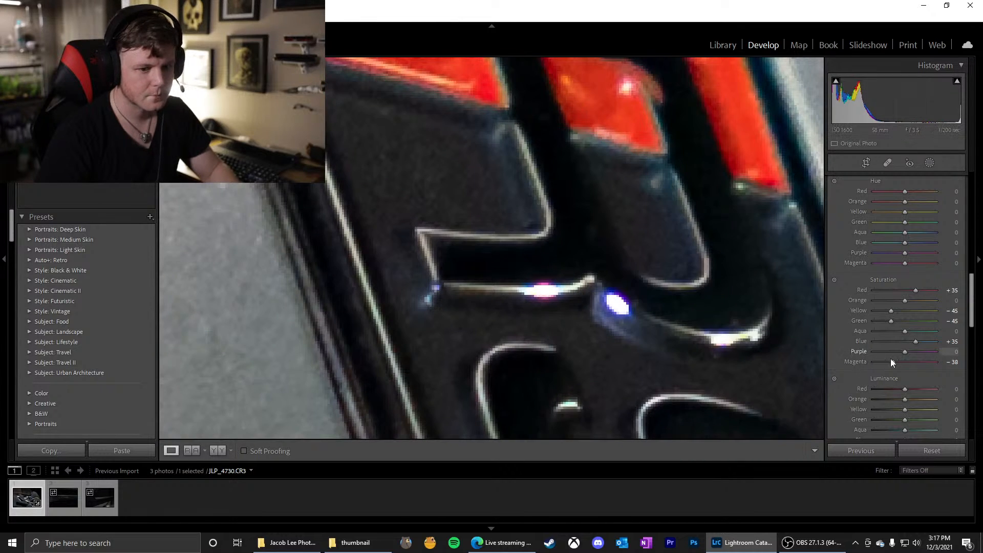
double_click(861, 363)
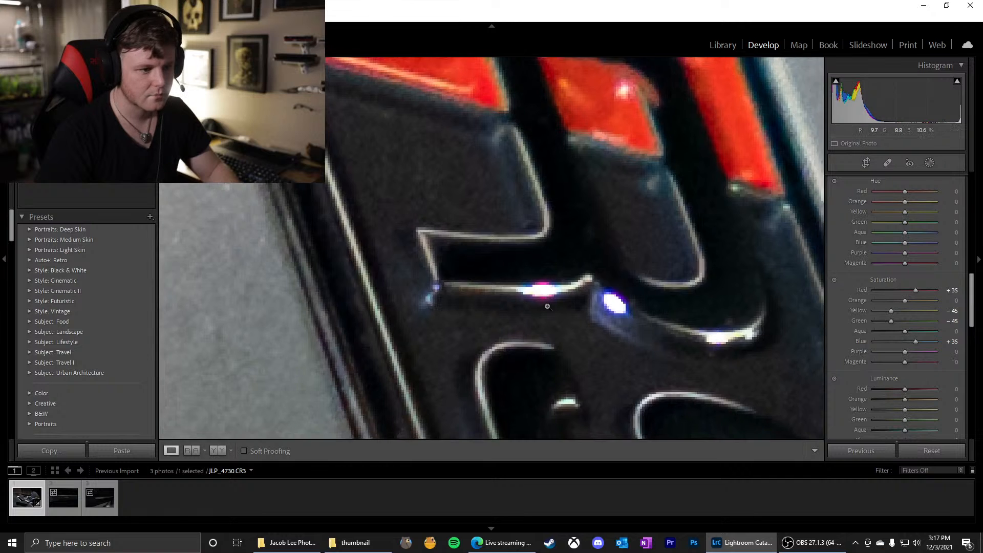
Examine the red dashboard stitching and the RS badge up close with the magenta saturation at its default
key("z")
left_click(435, 156)
left_click_drag(435, 149, 386, 235)
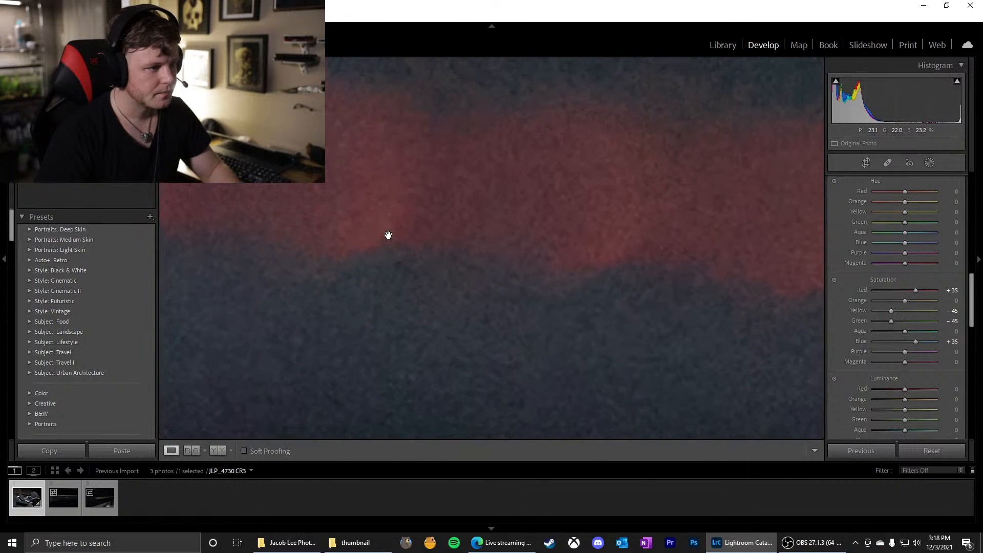
left_click(461, 260)
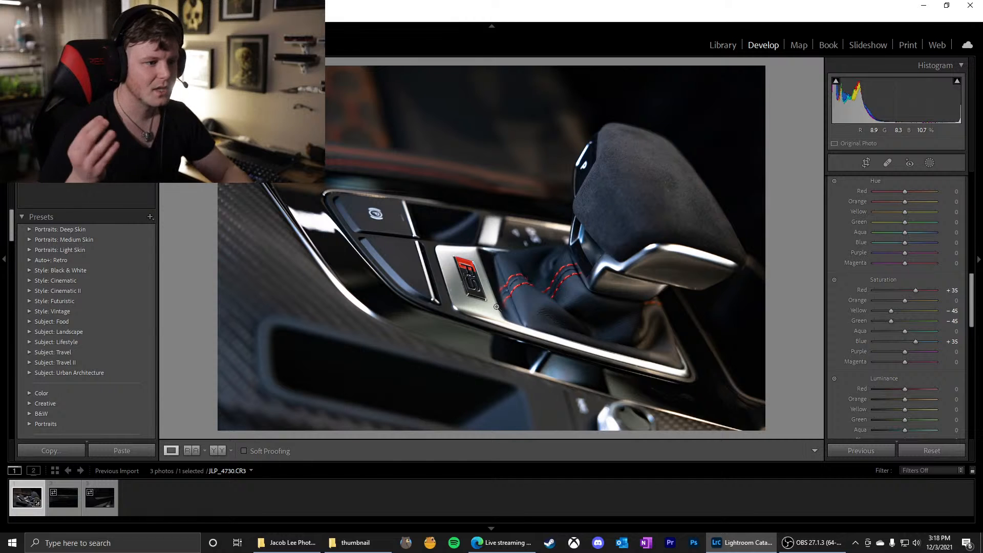
left_click(406, 228)
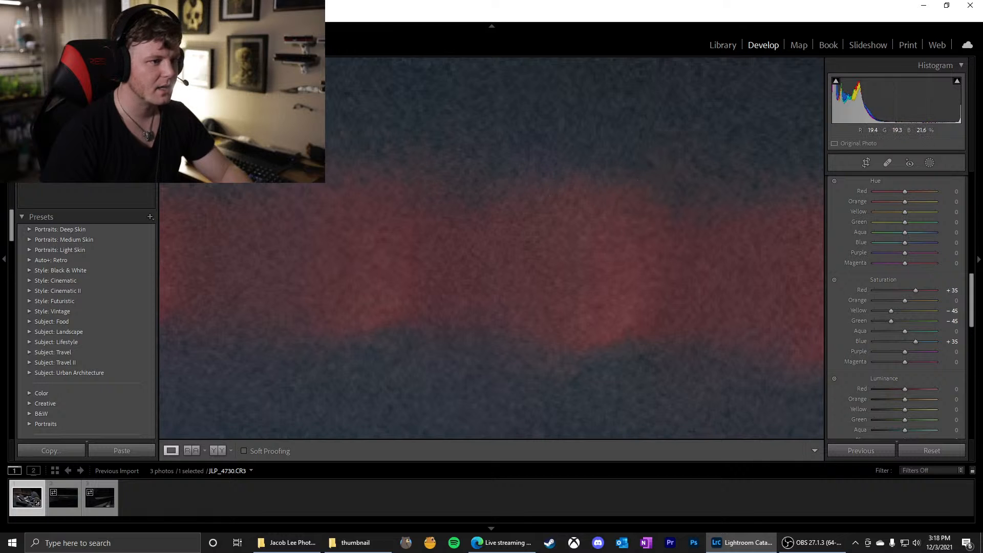
left_click(368, 202)
left_click(468, 272)
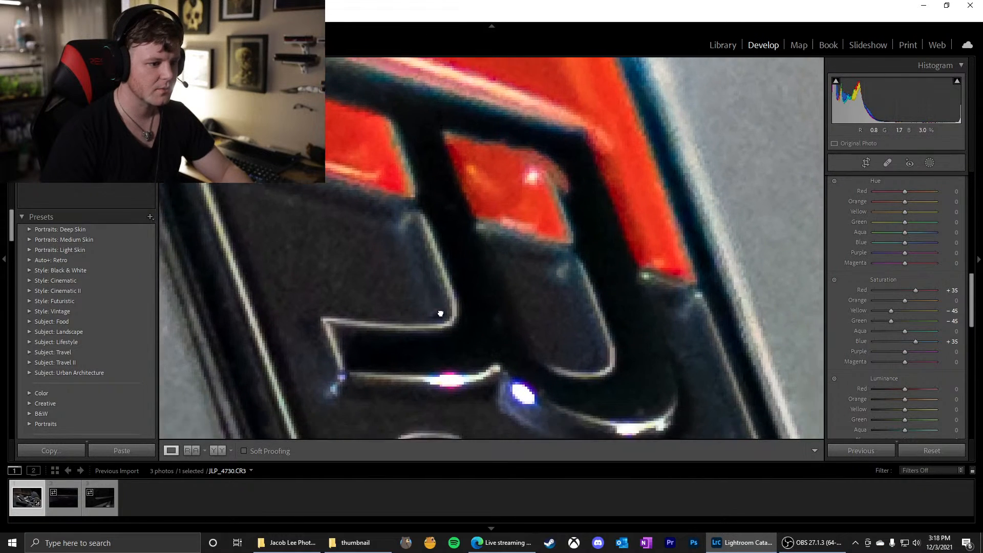
left_click(450, 316)
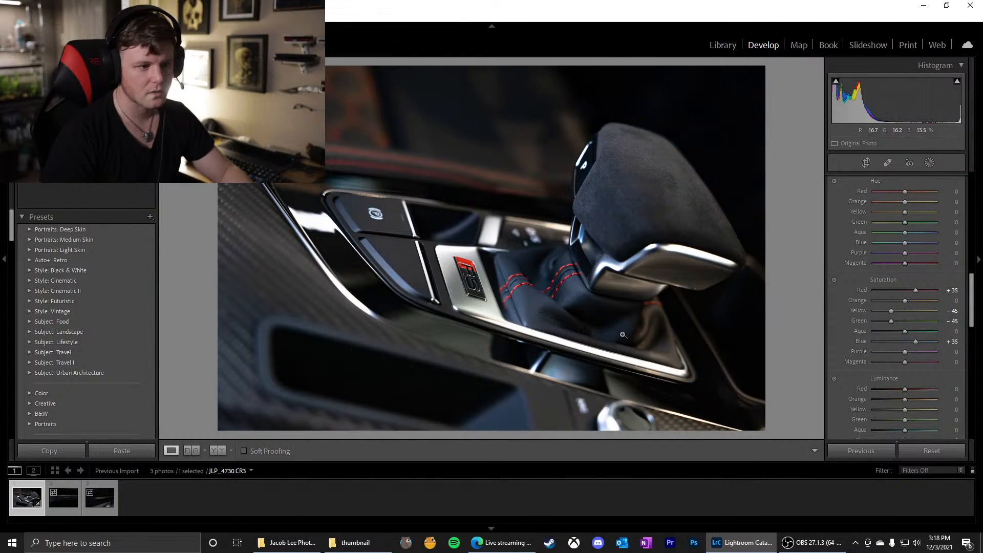
Zoom in on the purple highlight of the RS badge and open the masking tools, dismissing the masking introduction
left_click(465, 283)
left_click_drag(543, 275, 428, 266)
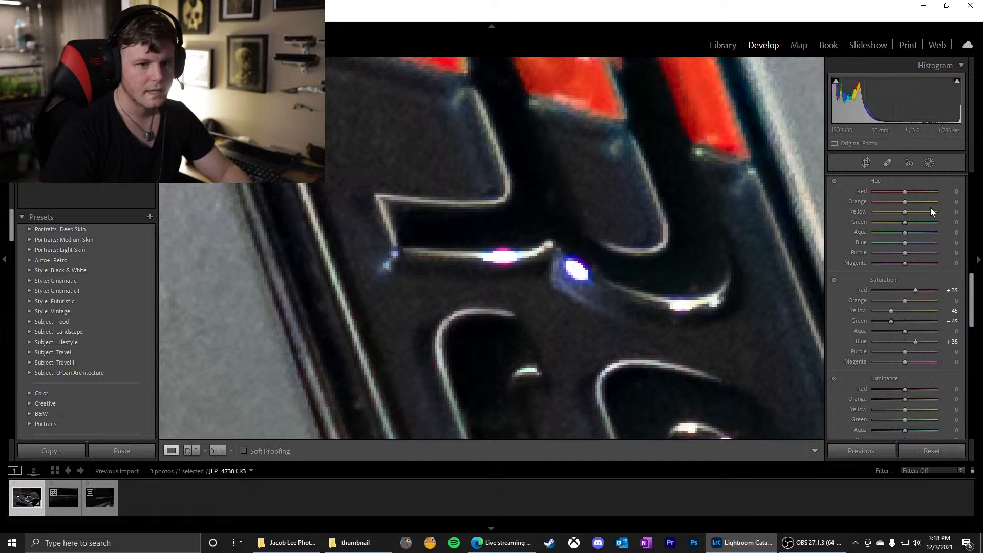
left_click(930, 163)
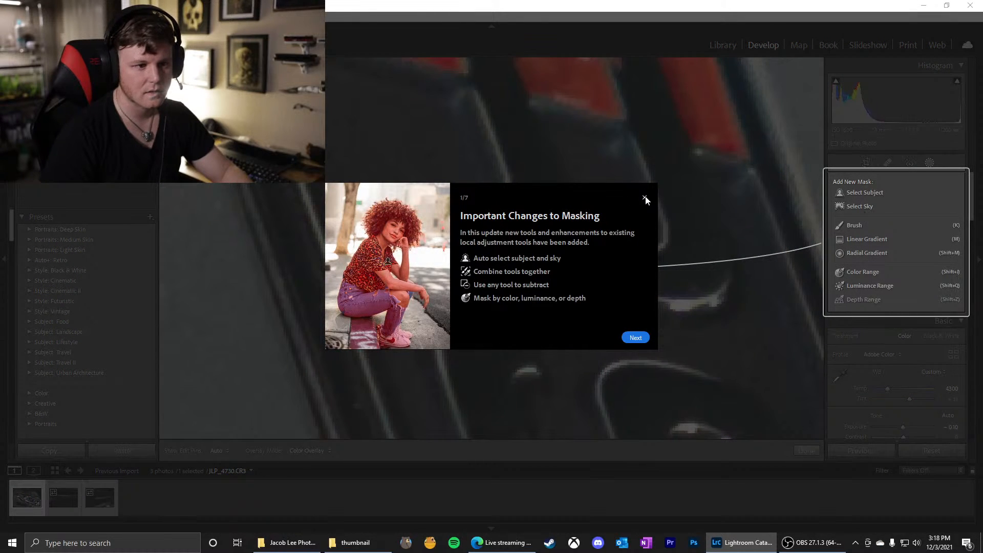
left_click(645, 198)
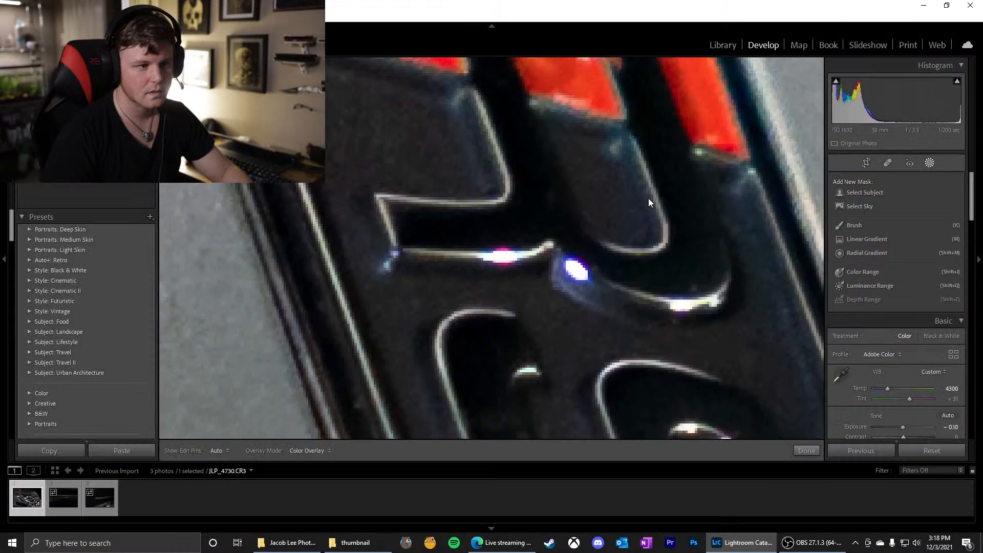
Paint a new brush mask of size 11 over the purple-tinted highlights along the badge's letter R, with exposure reset to 0
left_click(858, 226)
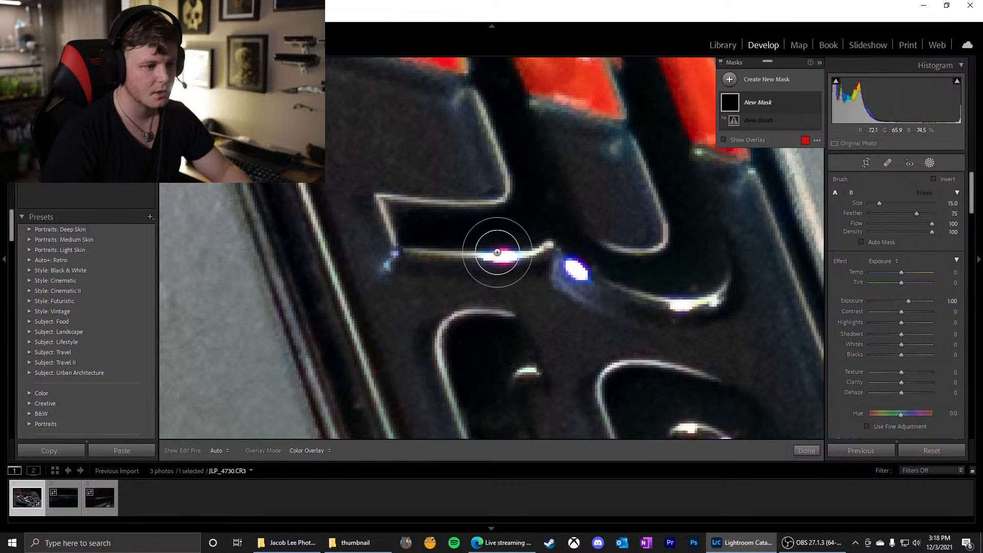
scroll(497, 252, "down", 4)
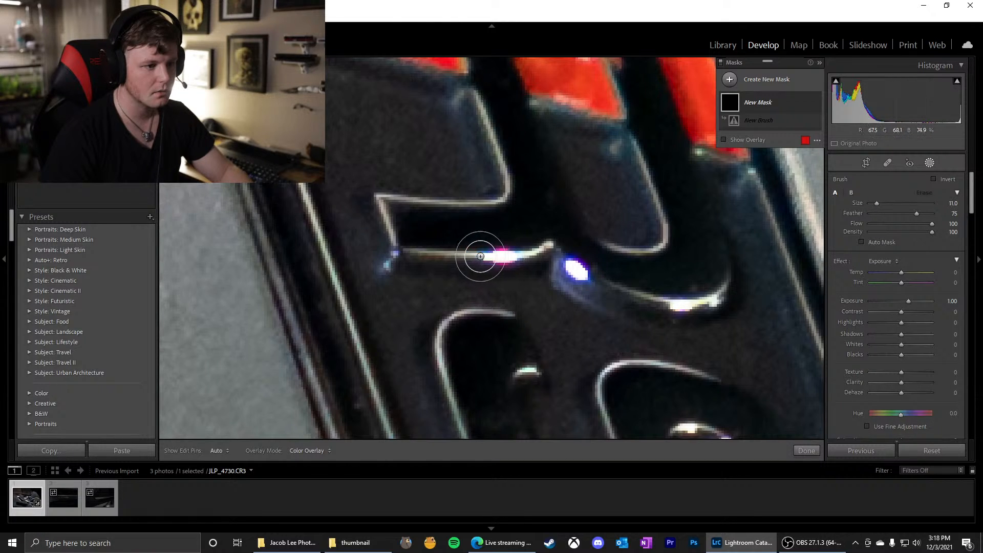
key("h")
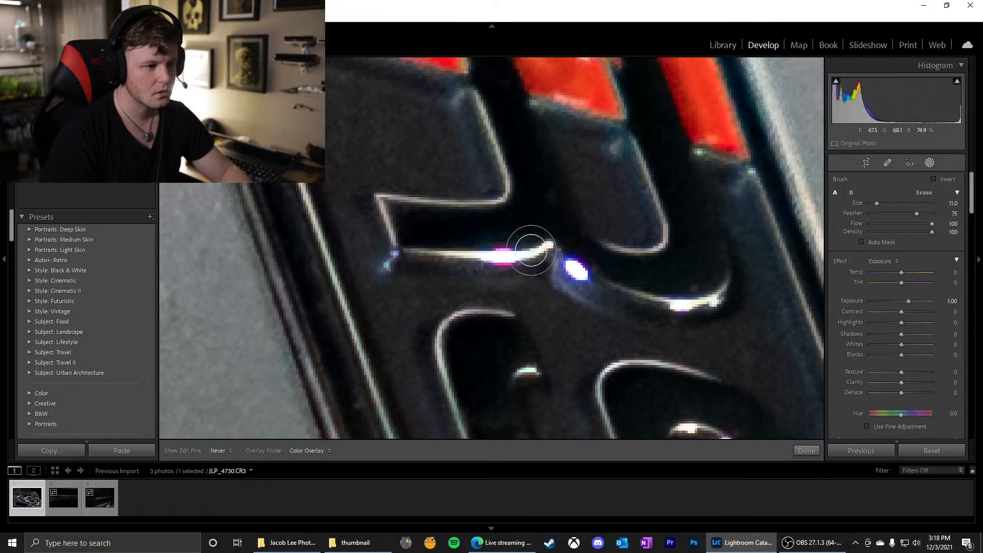
mouse_move(531, 250)
left_mouse_down()
mouse_move(522, 257)
mouse_move(559, 256)
mouse_move(543, 254)
mouse_move(687, 298)
mouse_move(501, 266)
mouse_move(389, 213)
mouse_move(485, 196)
mouse_move(494, 180)
left_mouse_up()
double_click(855, 300)
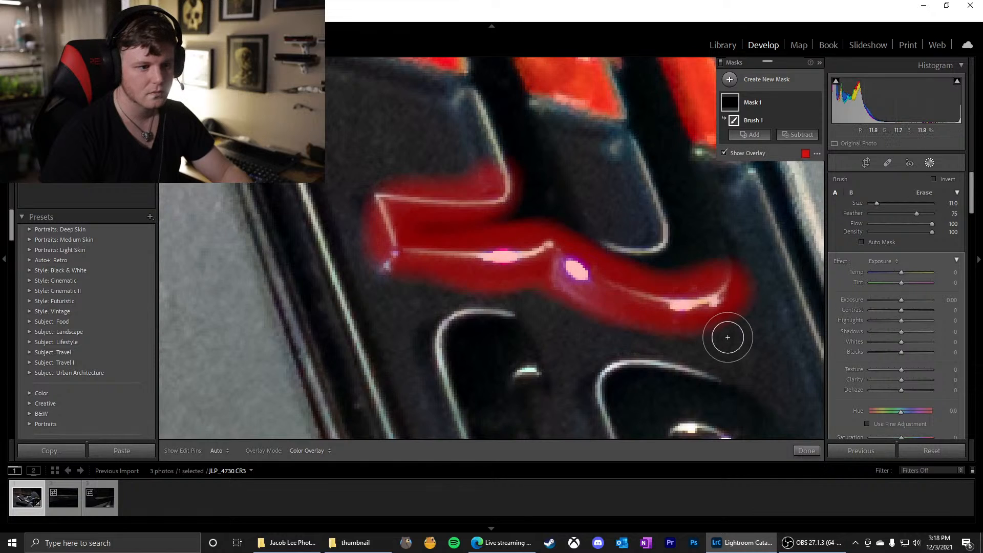
key("alt")
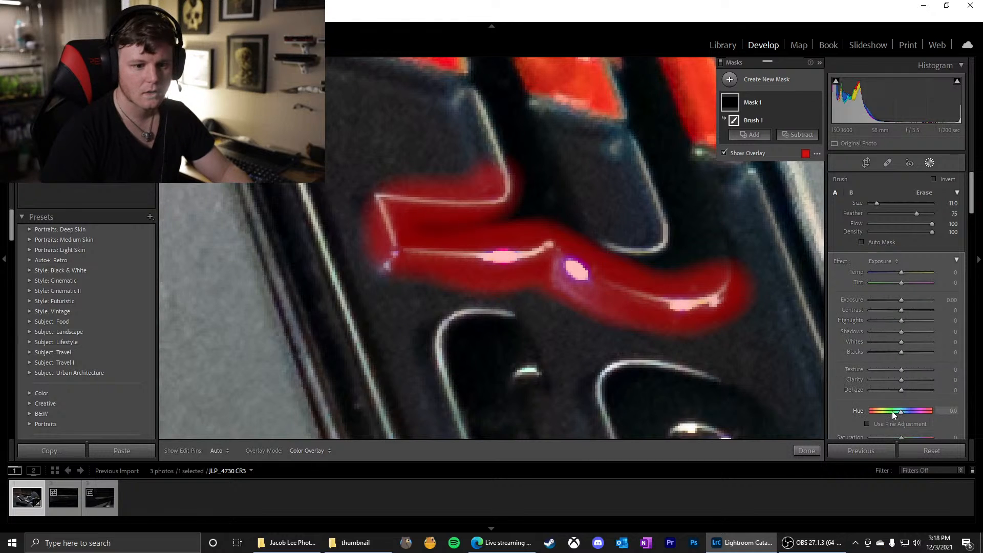
Set the brush mask's saturation to -55 with its overlay hidden, and close the masking tools
scroll(903, 373, "down", 3)
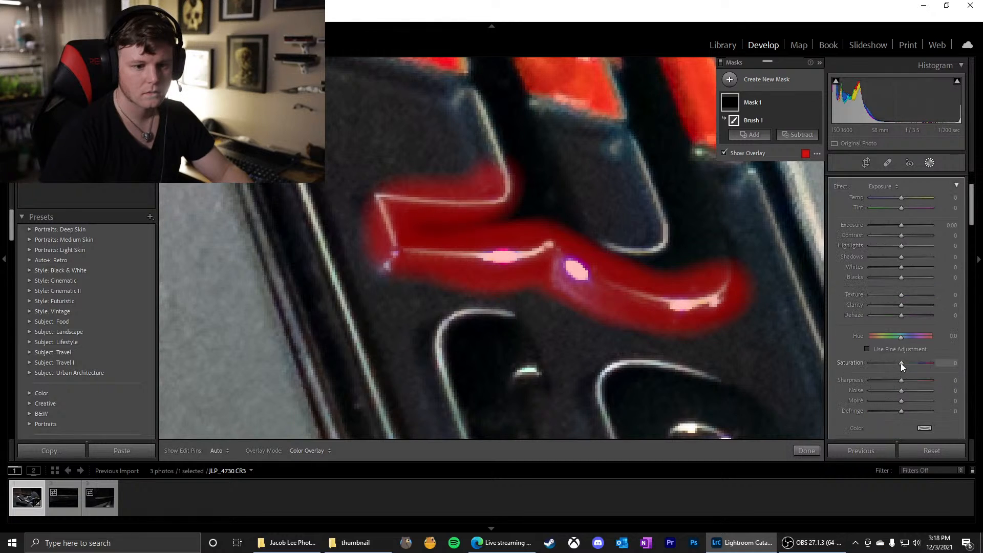
key("o")
mouse_move(898, 364)
left_mouse_down()
mouse_move(845, 361)
mouse_move(884, 362)
left_mouse_up()
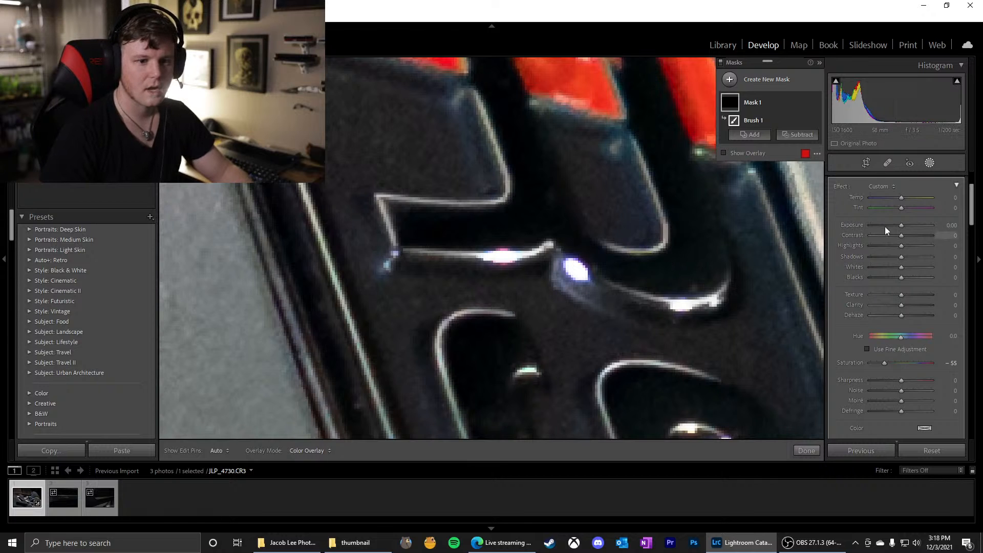
left_click(930, 164)
Reselect Mask 1 at the blue highlight on the badge's upper corner and set the brush feather to 20
left_click(561, 245)
left_click(472, 300)
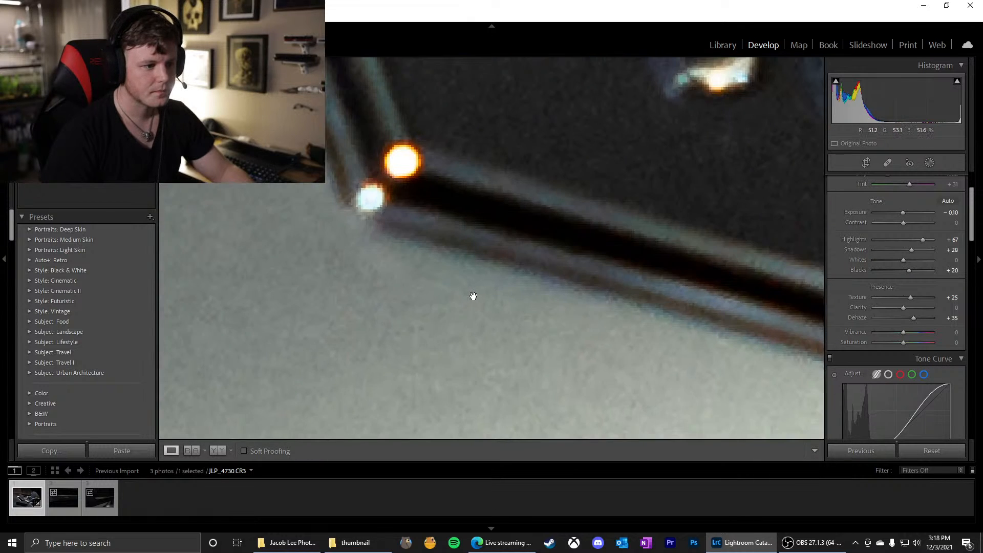
left_click(488, 276)
left_click_drag(341, 192, 501, 338)
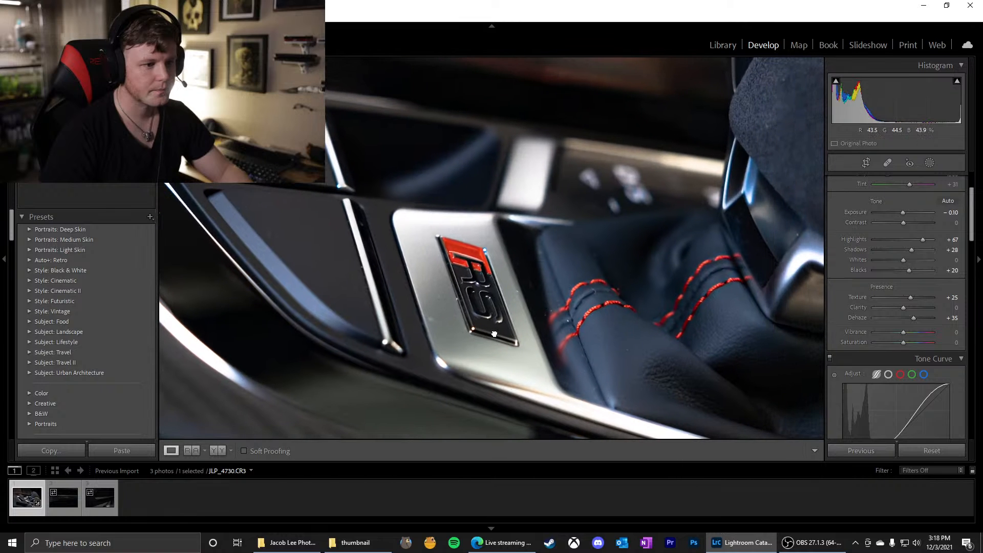
left_click_drag(462, 226, 547, 304)
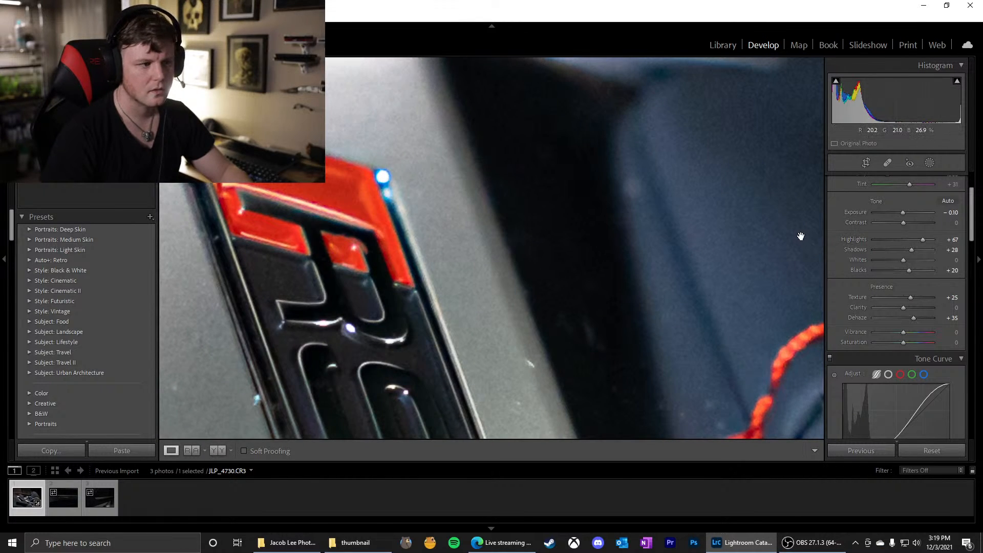
left_click(929, 162)
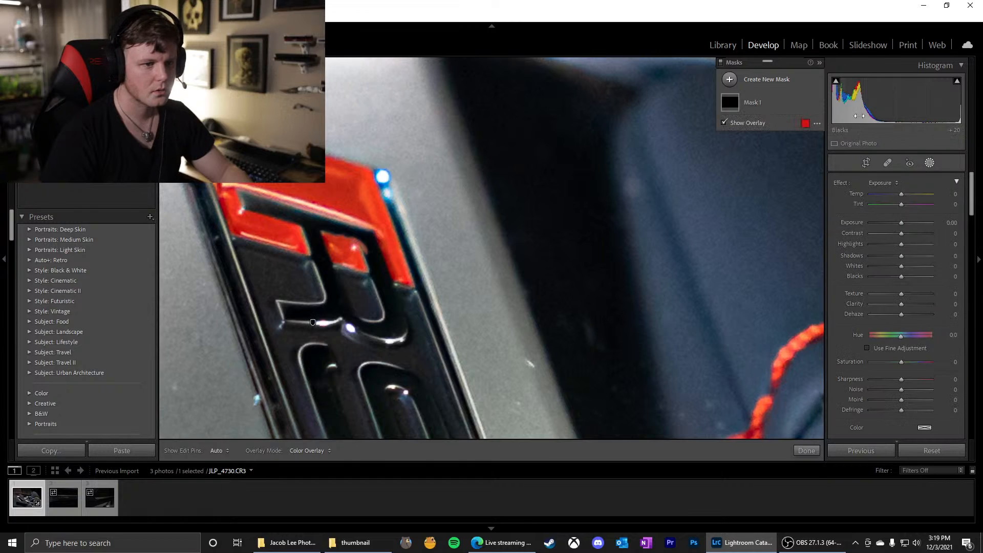
left_click(736, 105)
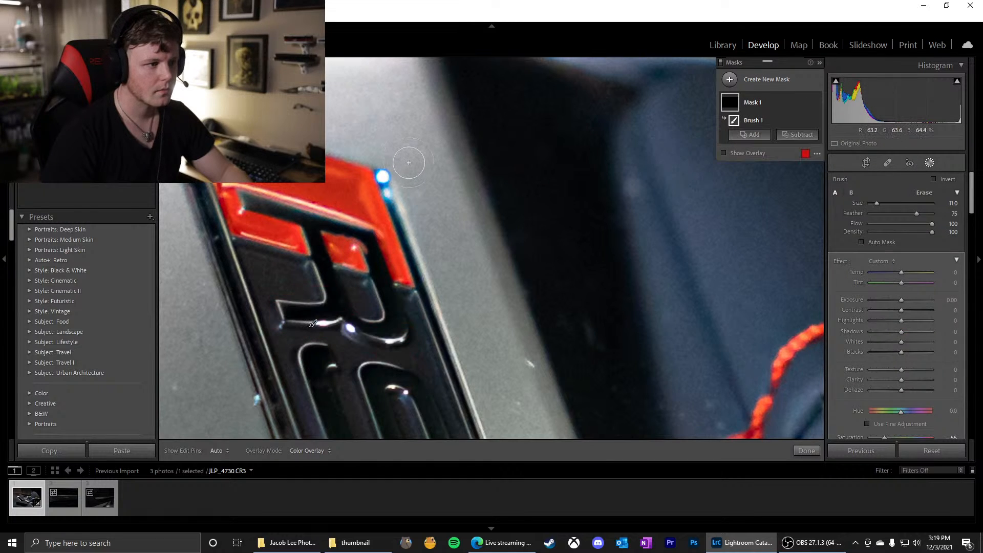
scroll(409, 163, "down", 7)
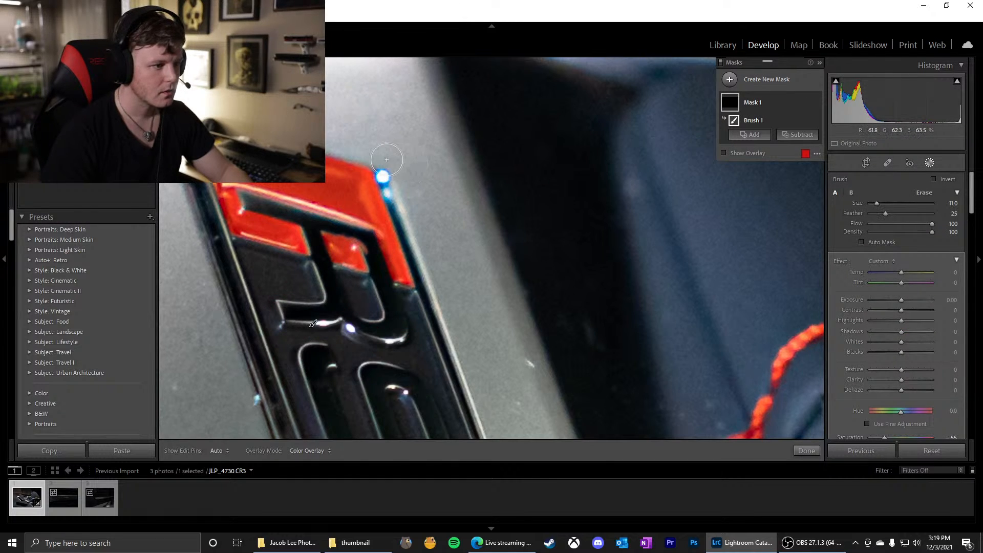
scroll(390, 159, "down", 1)
Paint the mask over the blue highlight at the upper corner of the RS badge, keeping the red overlay colour
key("h")
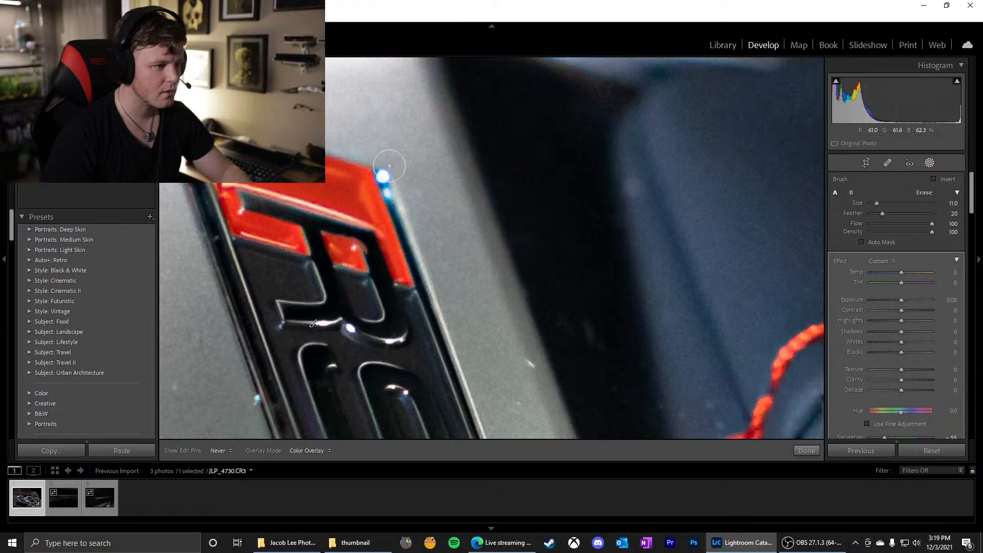
key("h")
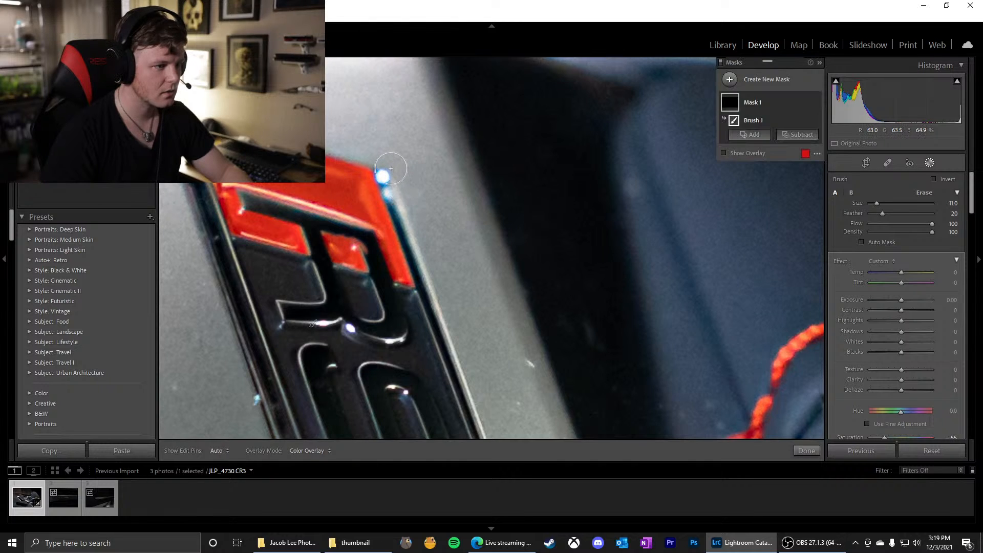
key("alt")
left_click(805, 153)
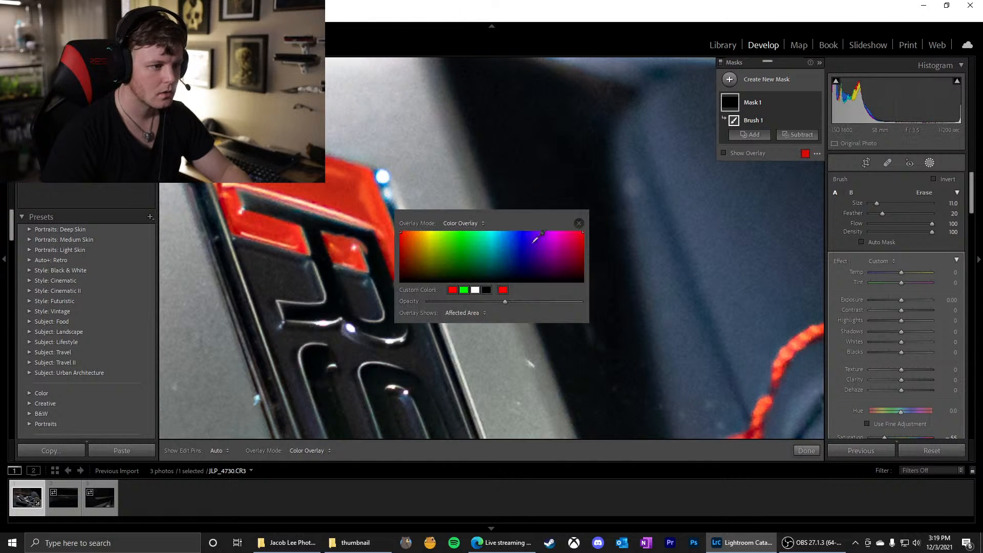
left_click(581, 225)
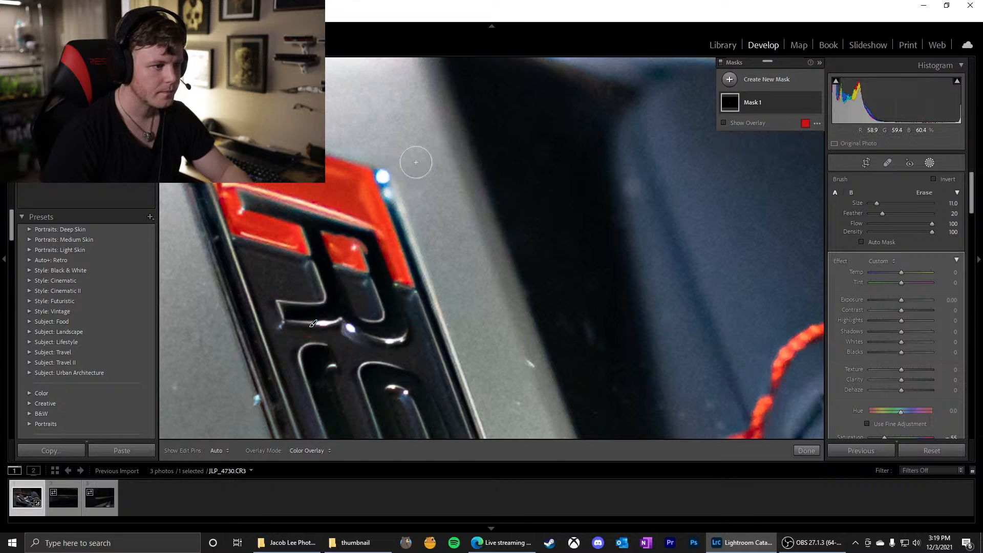
left_click_drag(393, 170, 401, 196)
Compare the RS badge with Mask 1 and its overlay switched off and on
mouse_move(723, 104)
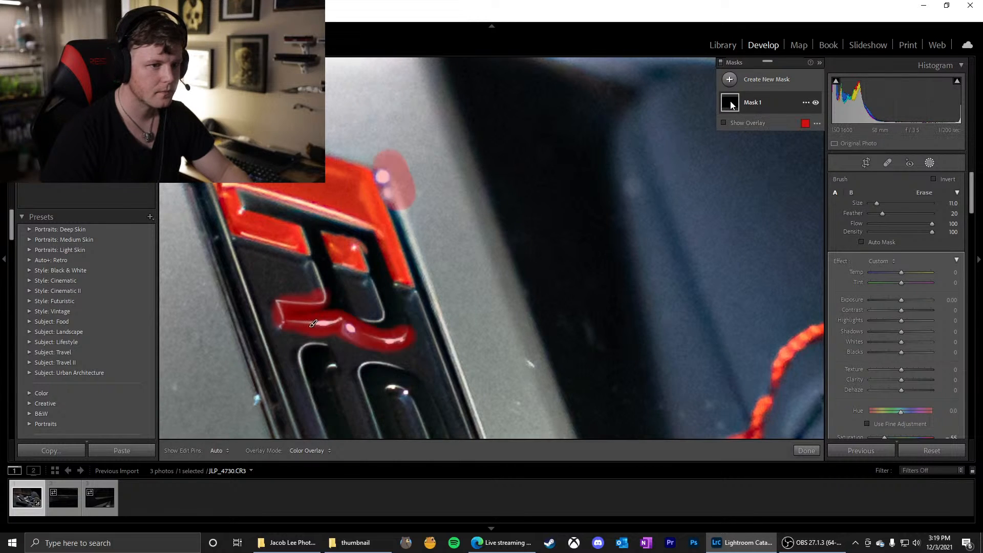
left_click(815, 103)
left_click(816, 103)
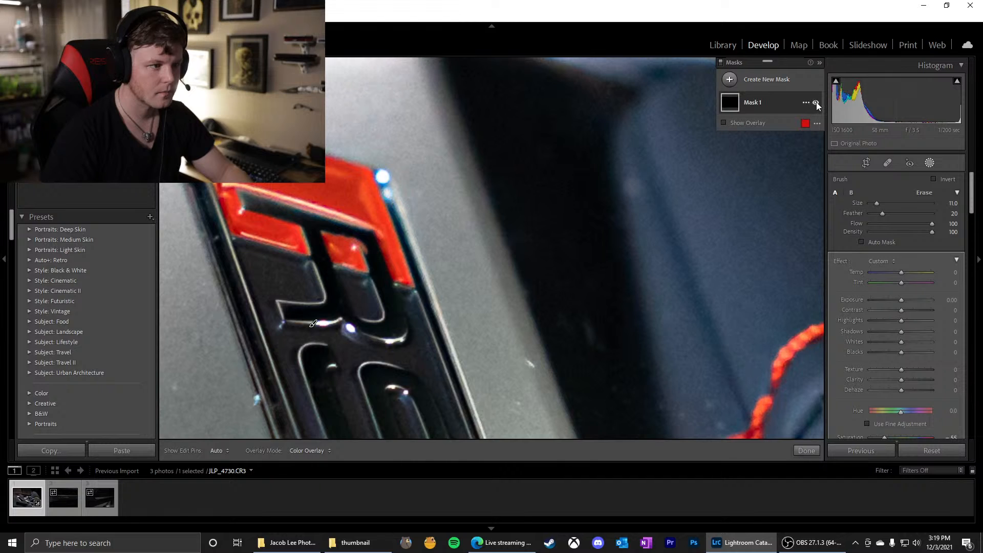
left_click(805, 103)
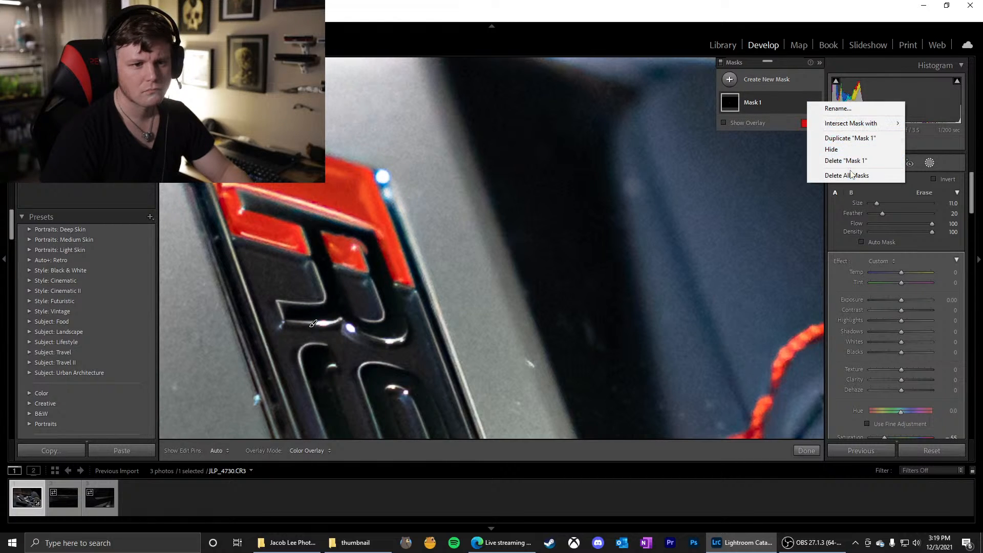
left_click(746, 122)
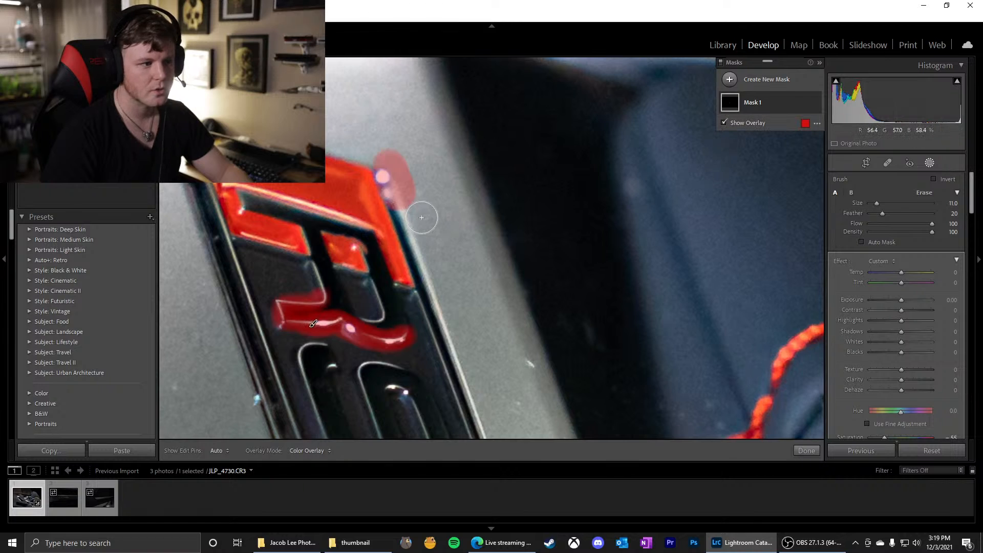
scroll(880, 389, "down", 2)
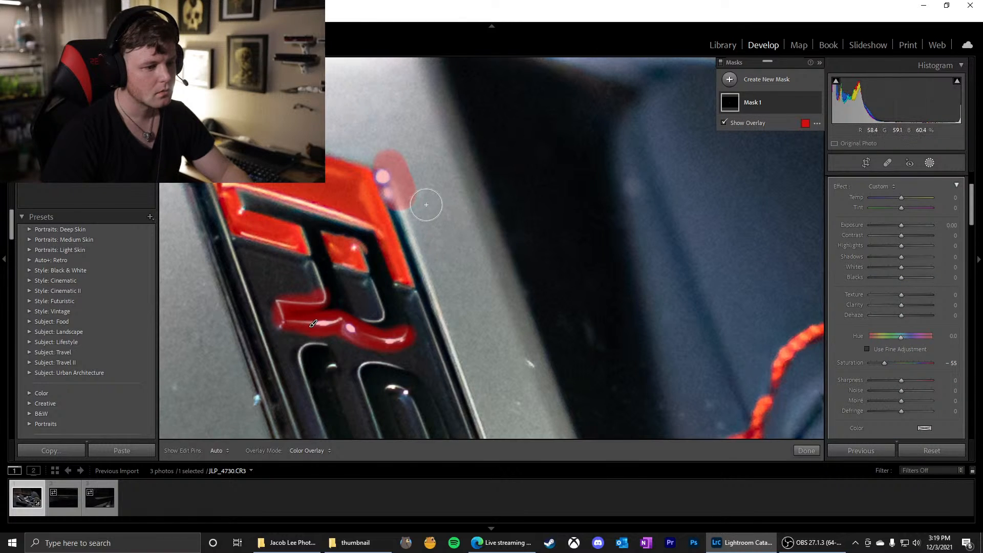
left_click(725, 122)
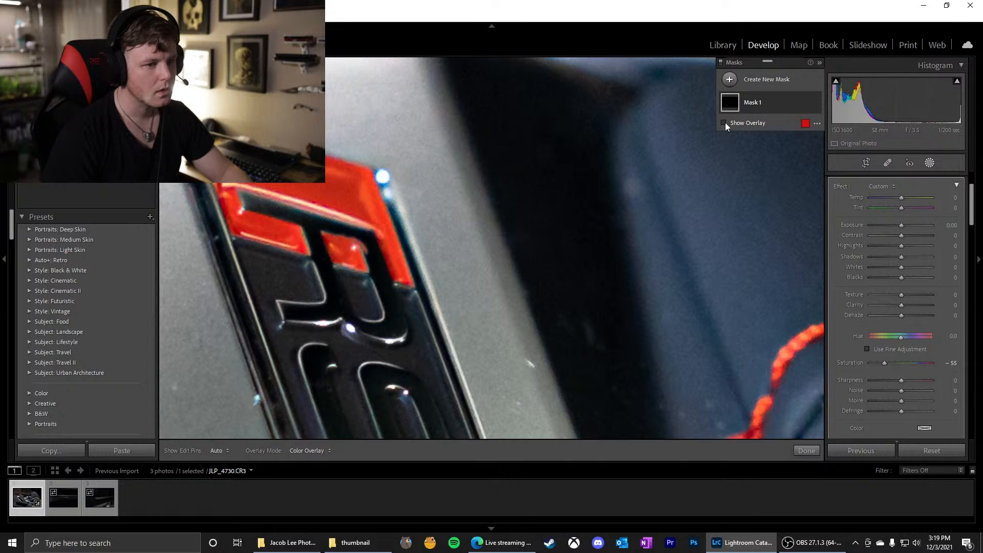
left_click(725, 123)
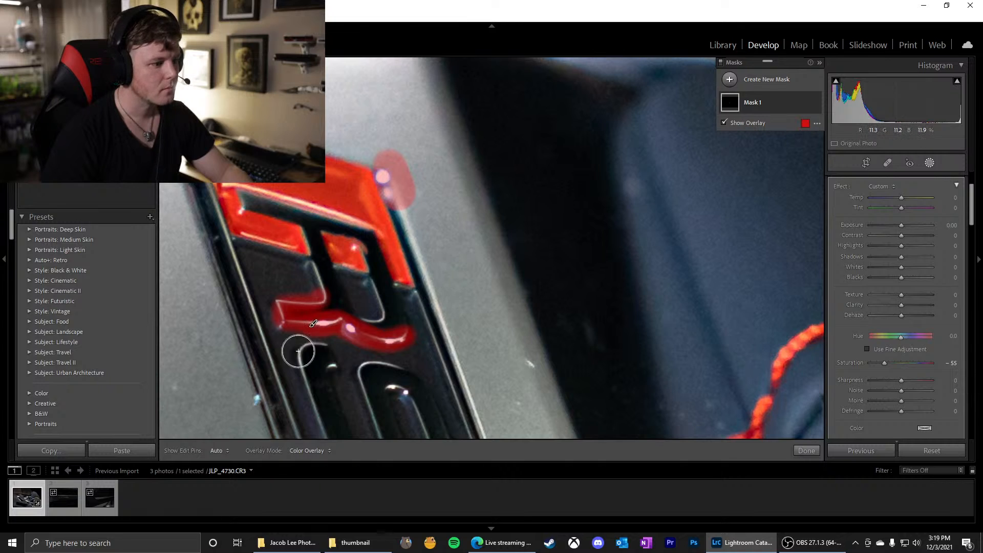
Add a brush dab over the blue spot on the badge's lower outer edge, check its overlay, and close the masking tools
left_click(244, 402)
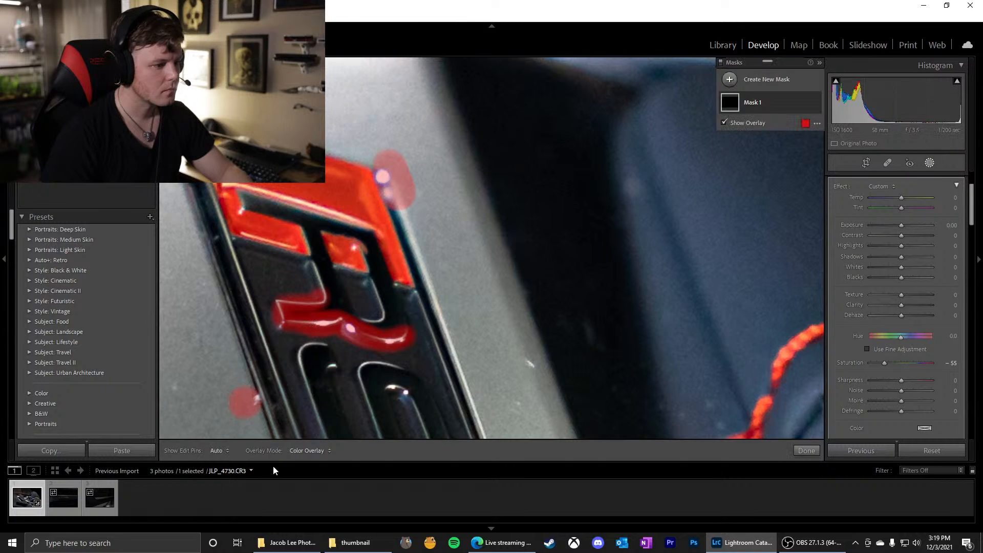
left_click(724, 123)
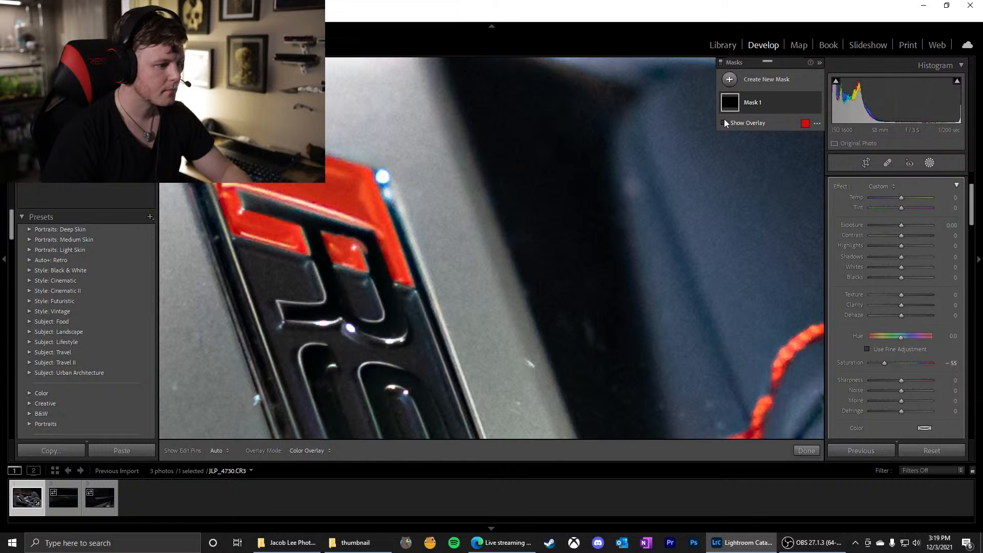
left_click(724, 122)
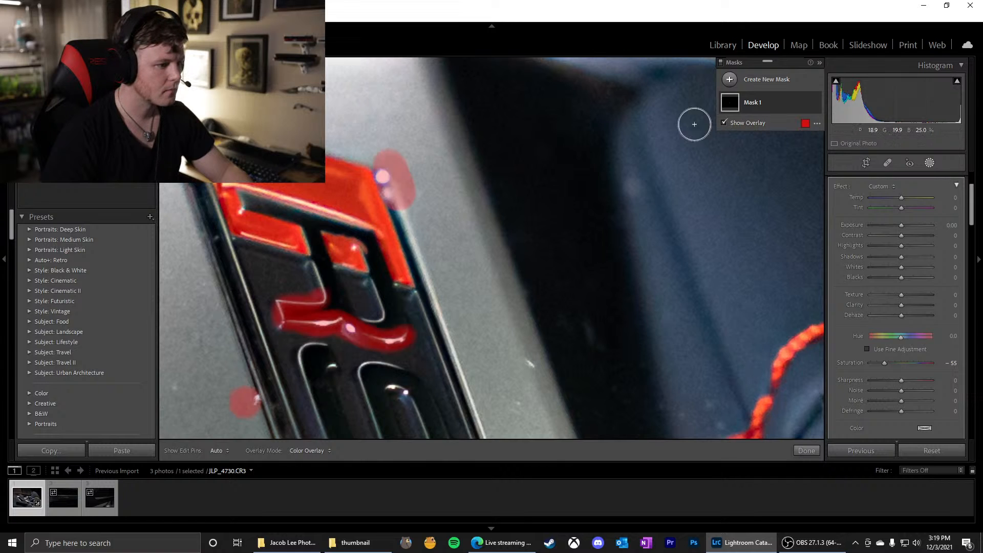
left_click(929, 164)
Check the red dashboard stitching against the whole photo, and expand the Transform, Effects and Calibration settings
left_click(474, 250)
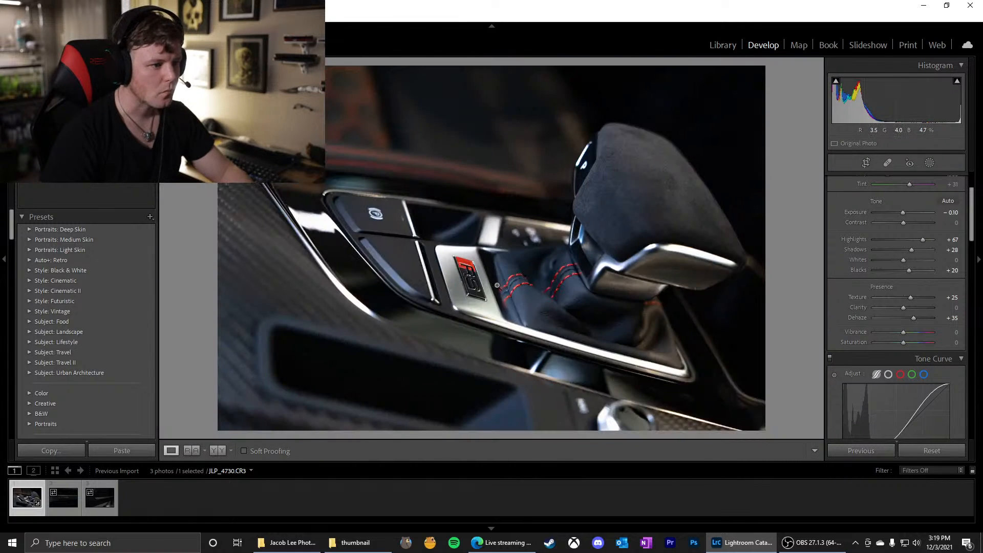
left_click(237, 154)
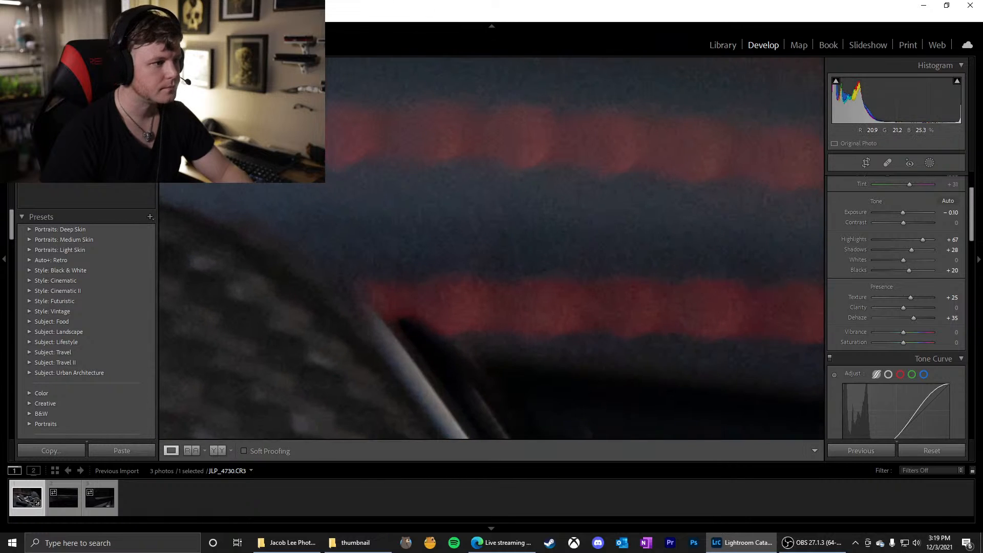
left_click(237, 154)
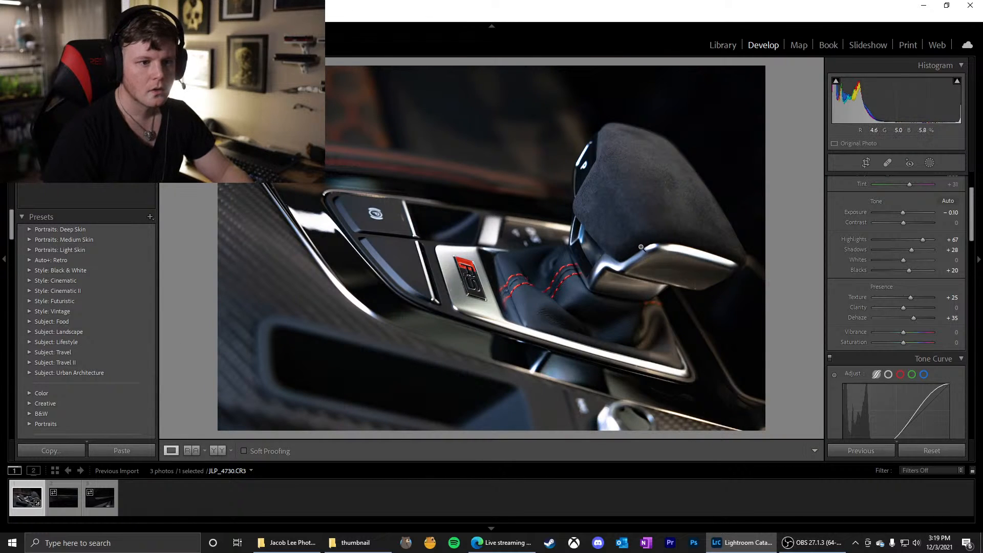
scroll(886, 281, "down", 10)
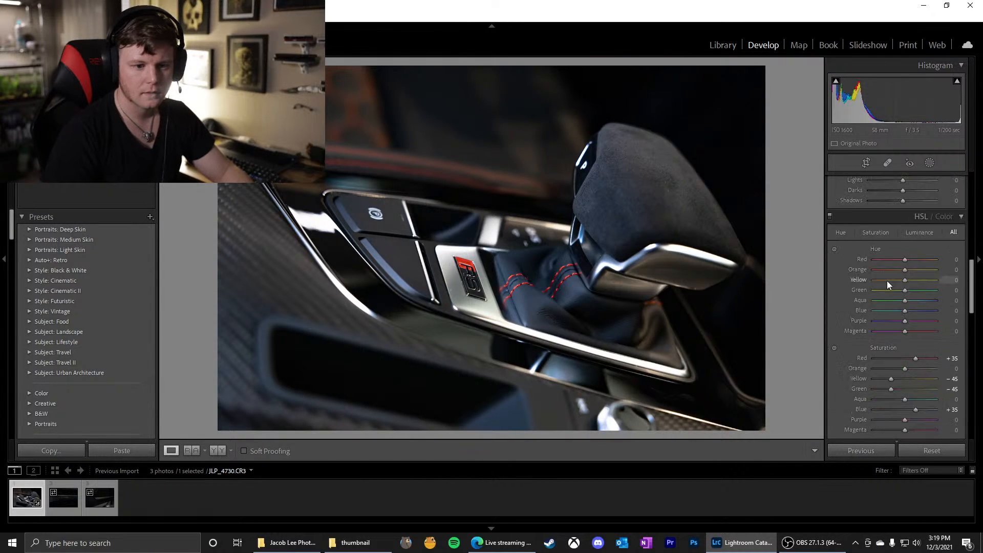
scroll(887, 285, "down", 10)
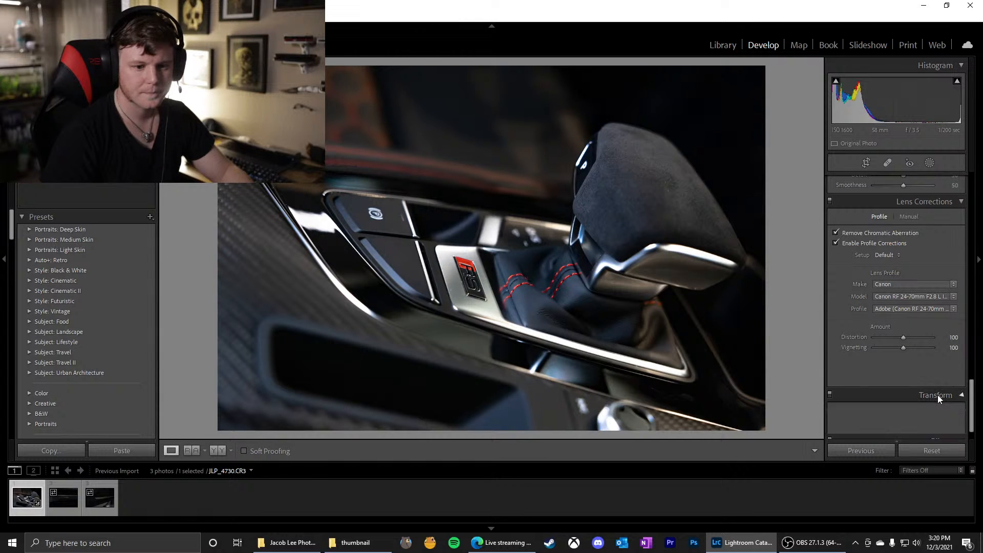
left_click(938, 395)
left_click(940, 411)
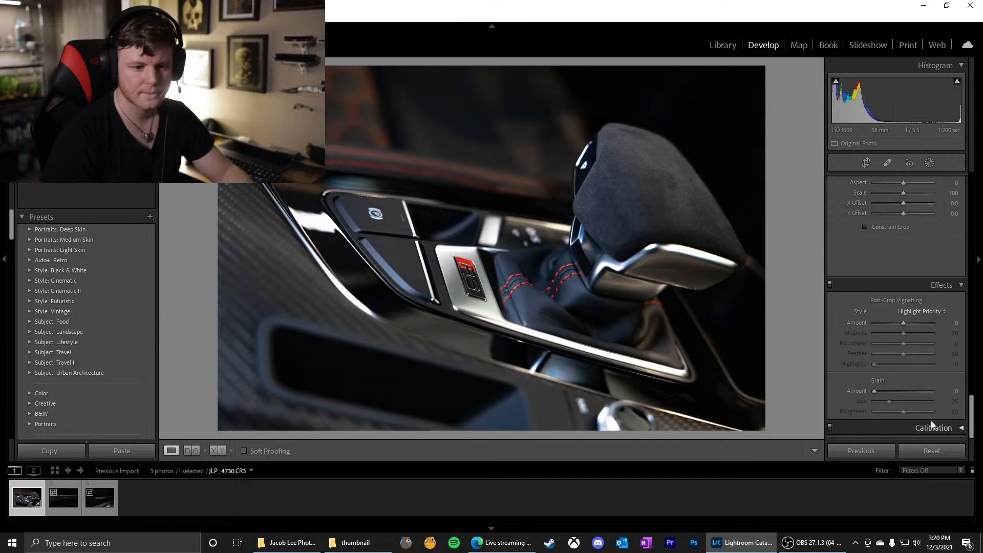
left_click(930, 427)
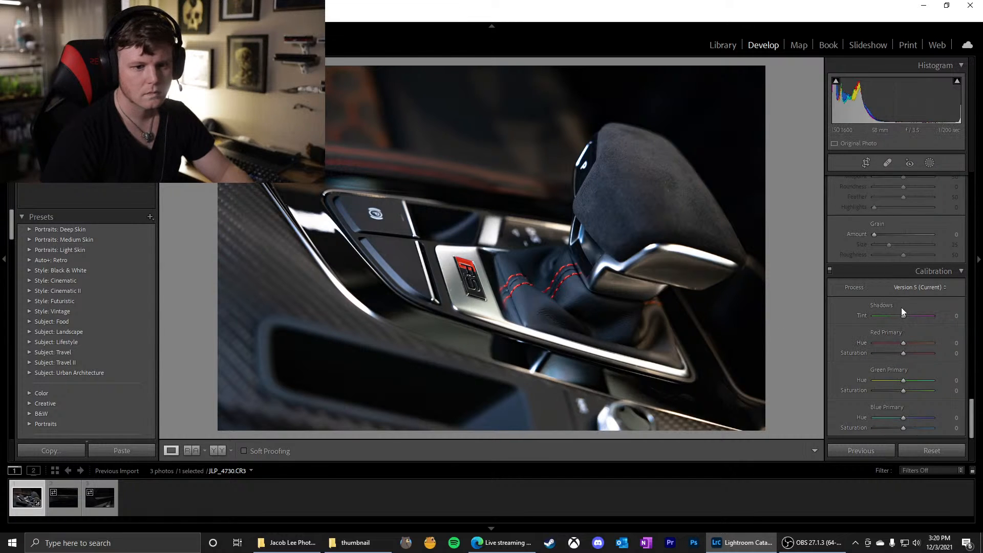
Try the calibration shadows tint towards green and magenta, reset it, and raise it to +28
left_click_drag(903, 316, 841, 321)
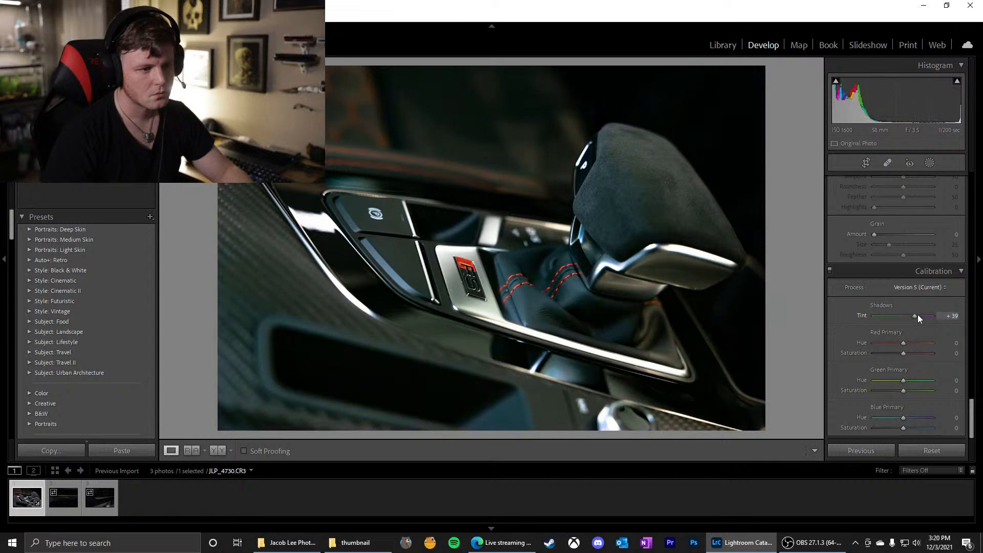
left_click_drag(919, 316, 970, 316)
double_click(864, 315)
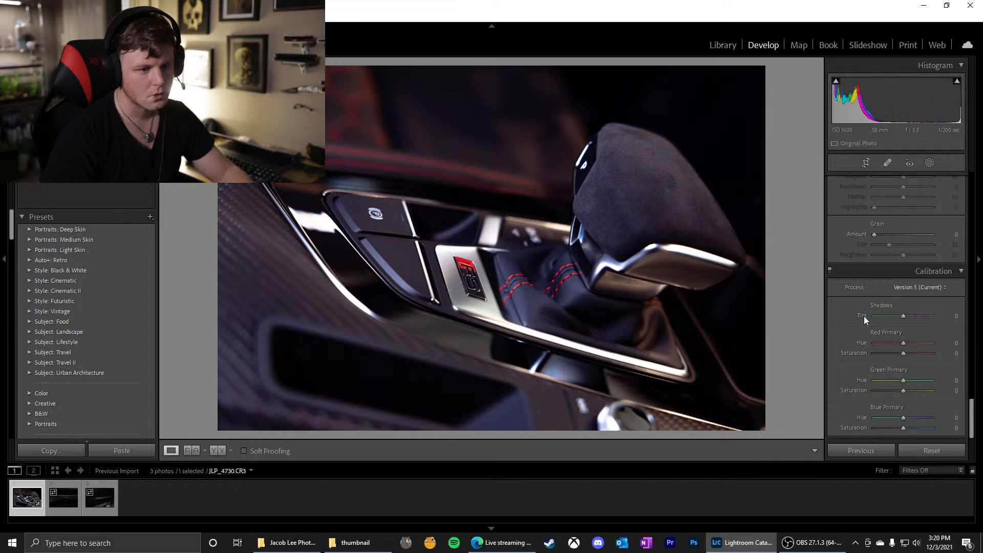
left_click_drag(904, 315, 912, 317)
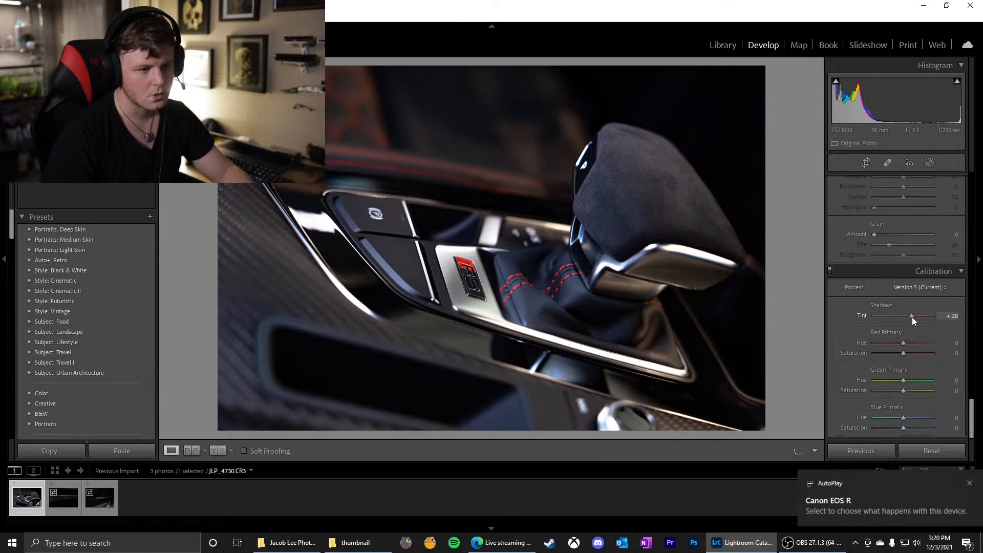
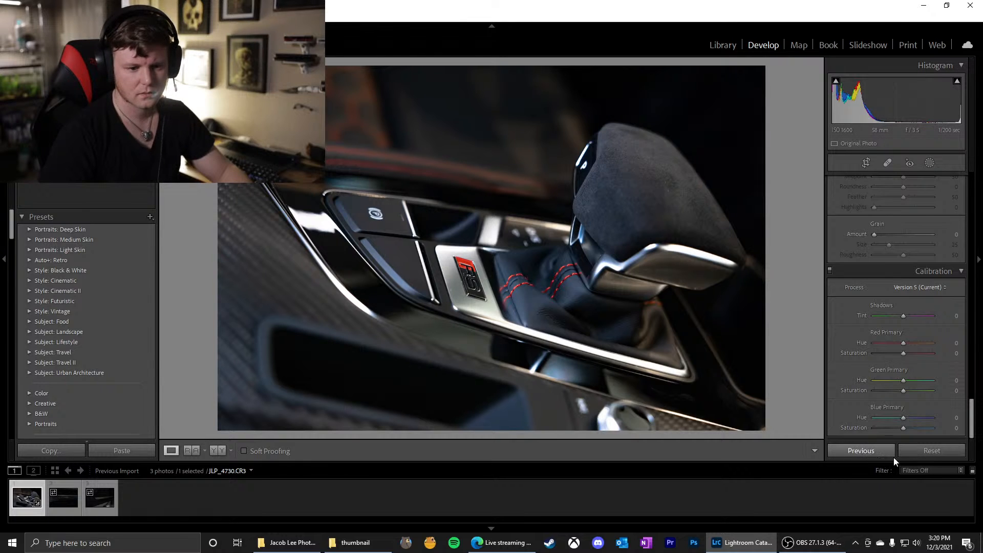
Examine the photo close up for dust and blemishes around the RS badge, red boot stitching, shifter base and lower console
right_click(541, 287)
left_click(446, 227)
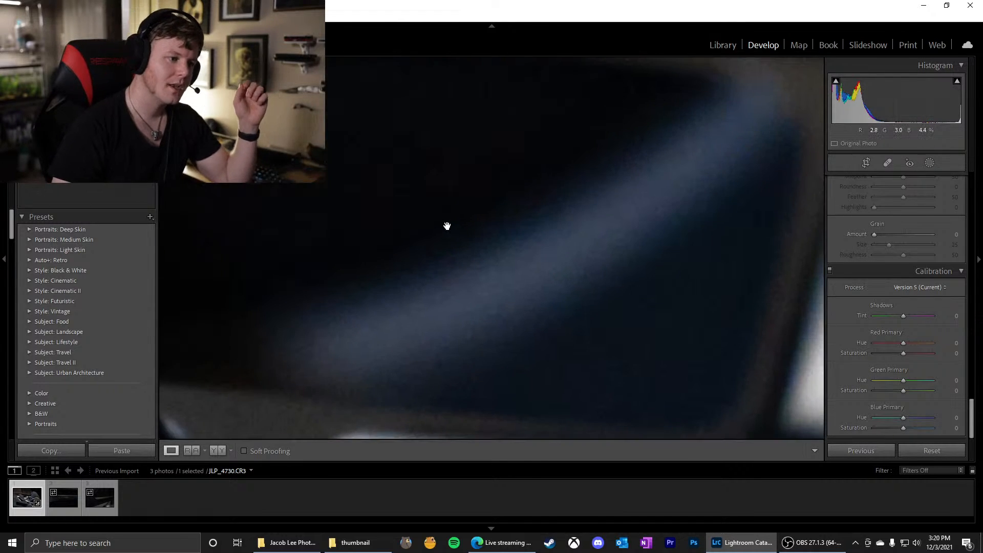
left_click(469, 229)
left_click_drag(388, 221, 622, 378)
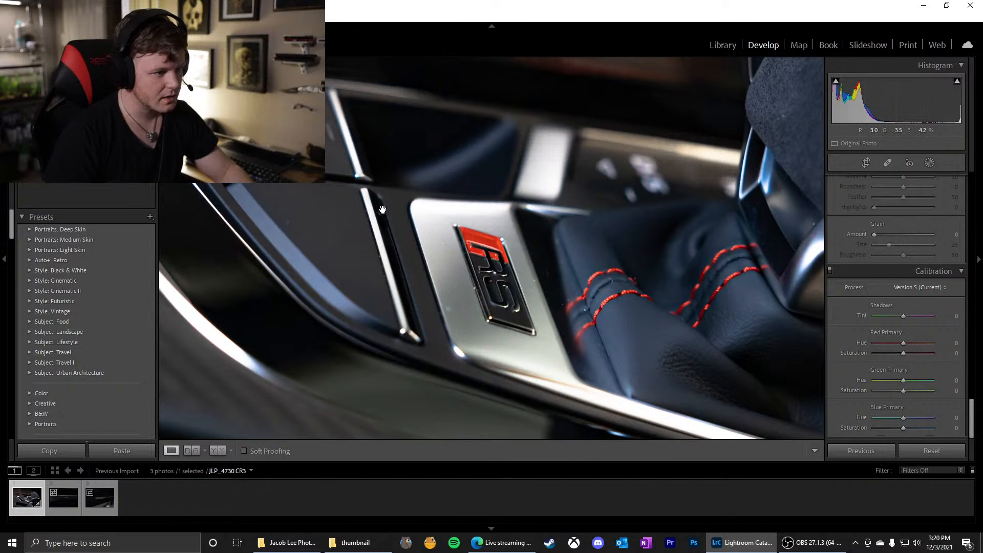
left_click_drag(567, 333, 452, 345)
left_click_drag(538, 326, 449, 313)
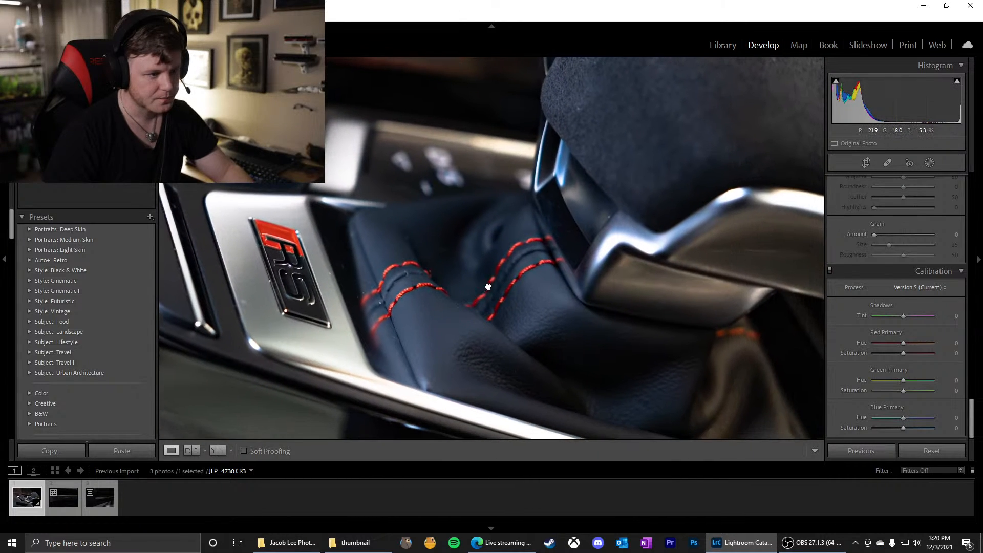
left_click_drag(583, 230, 461, 312)
left_click_drag(527, 279, 473, 61)
left_click_drag(434, 305, 385, 183)
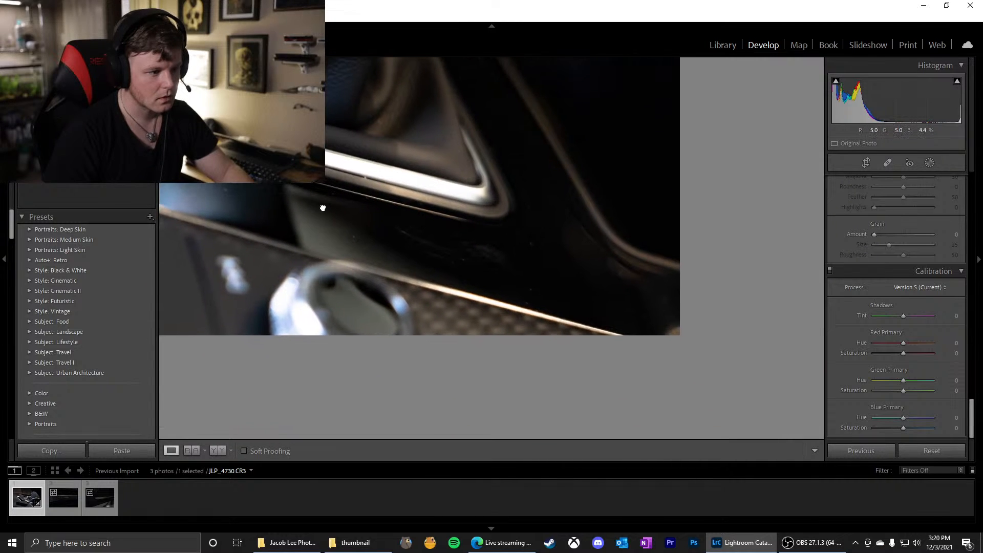
Examine the parking-brake buttons, side trim, dashboard stitching and shifter knob close up, and return to the whole photo
left_click_drag(322, 208, 566, 287)
left_click_drag(351, 239, 551, 337)
left_click_drag(396, 245, 506, 371)
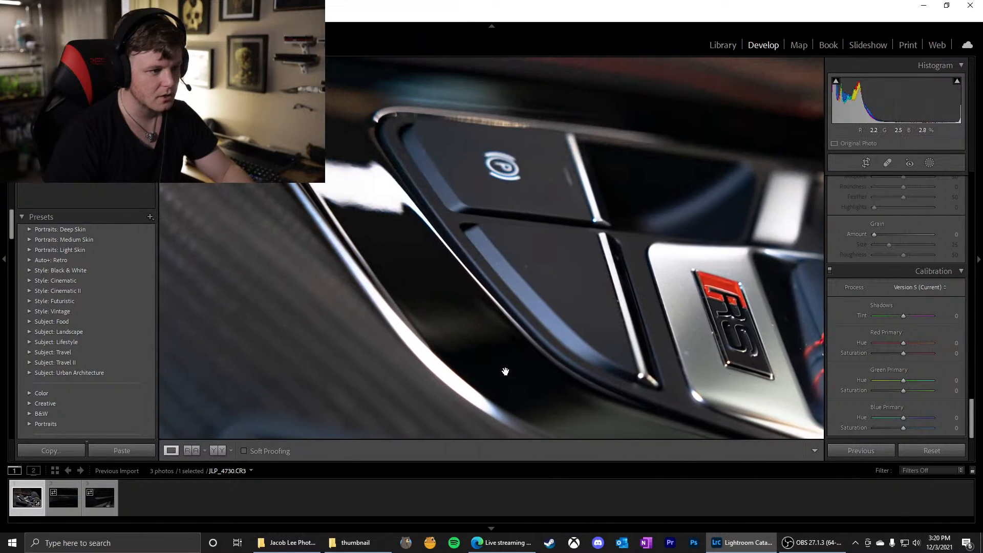
left_click_drag(345, 171, 447, 336)
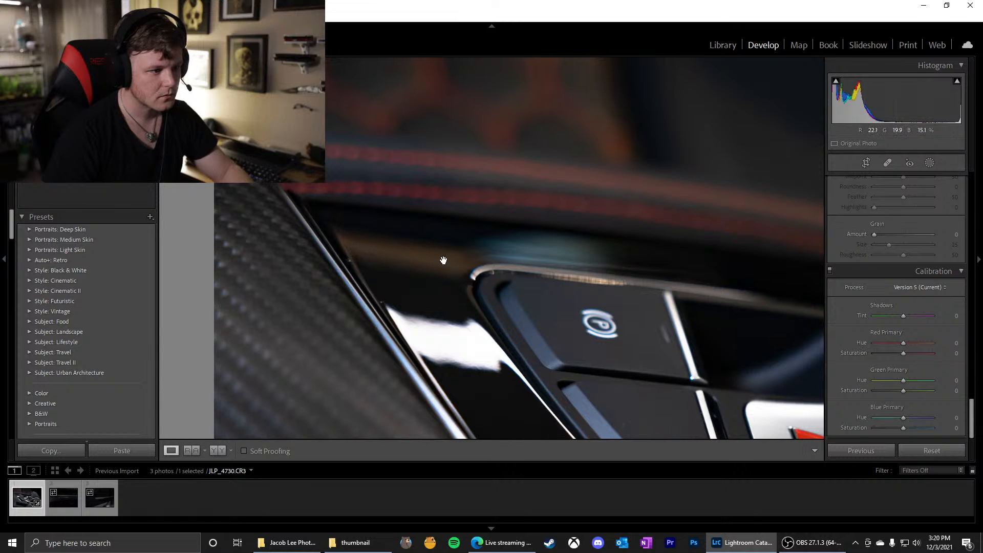
left_click_drag(443, 260, 275, 231)
left_click_drag(593, 266, 323, 228)
left_click_drag(515, 261, 354, 200)
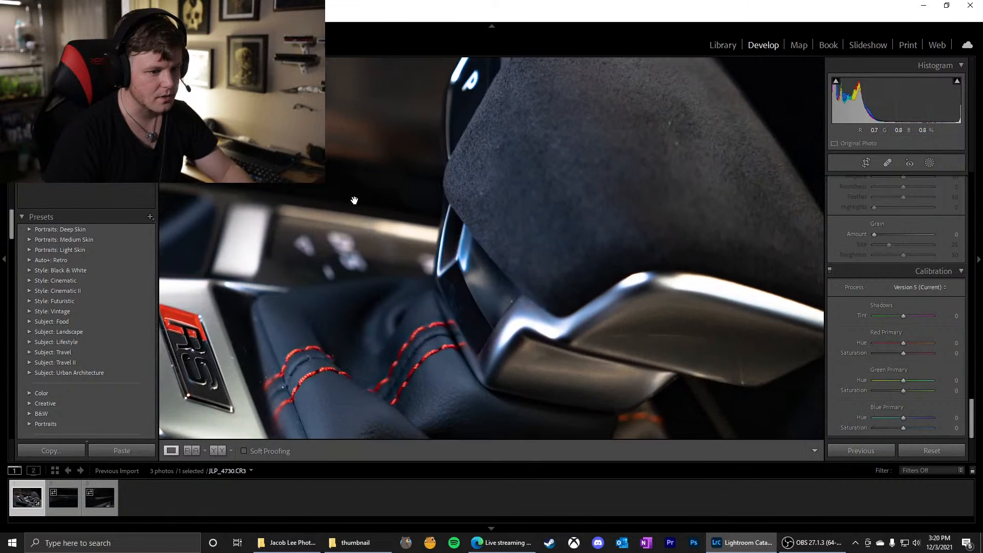
left_click(510, 304)
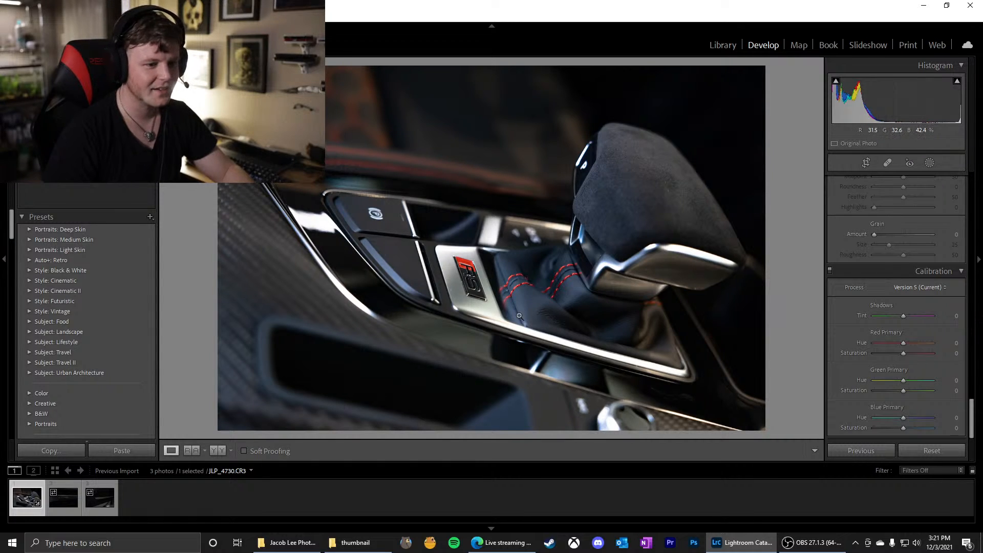
Open the photo for editing in Adobe Photoshop 2022, and dismiss the what's-new window and the two desktop notifications
right_click(431, 250)
mouse_move(485, 313)
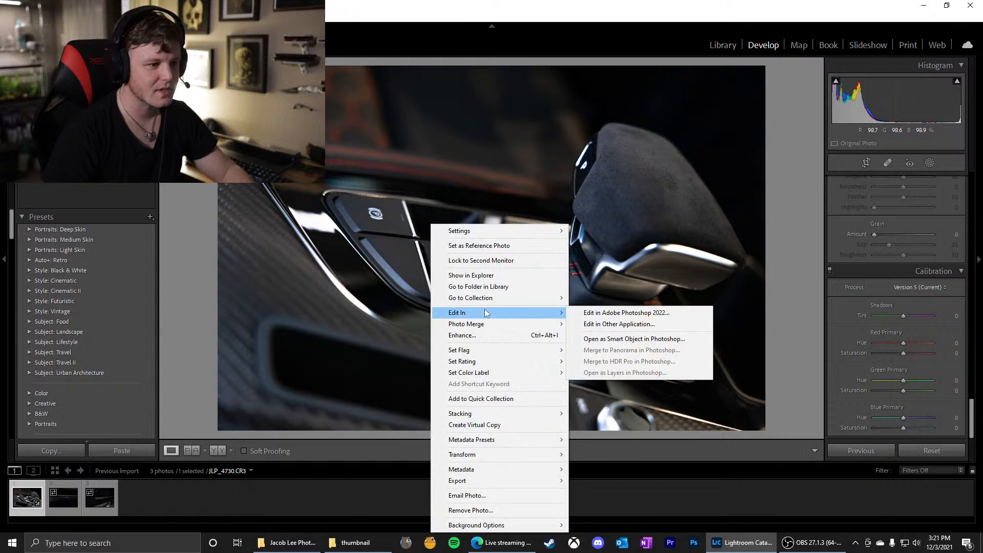
left_click(603, 312)
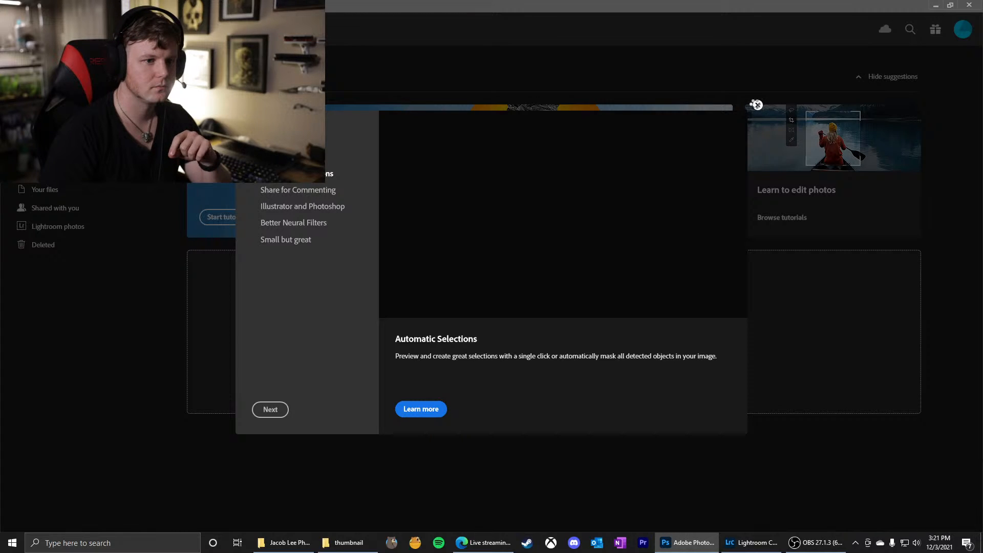
left_click(755, 104)
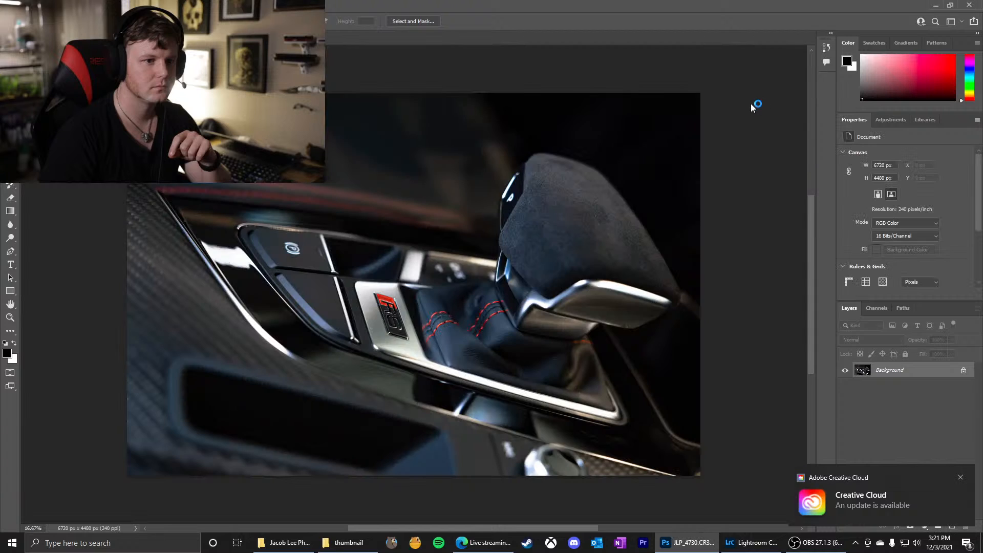
left_click(961, 478)
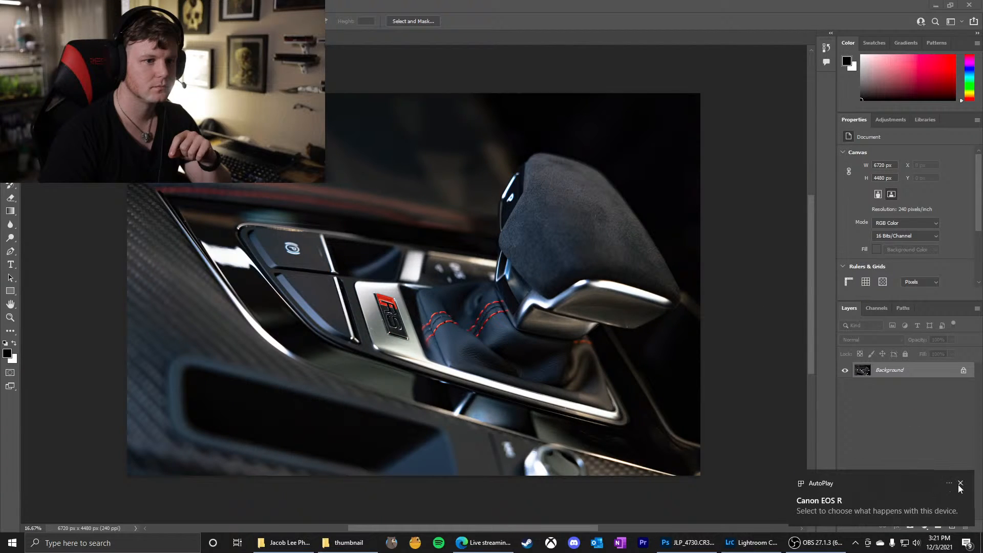
left_click(959, 484)
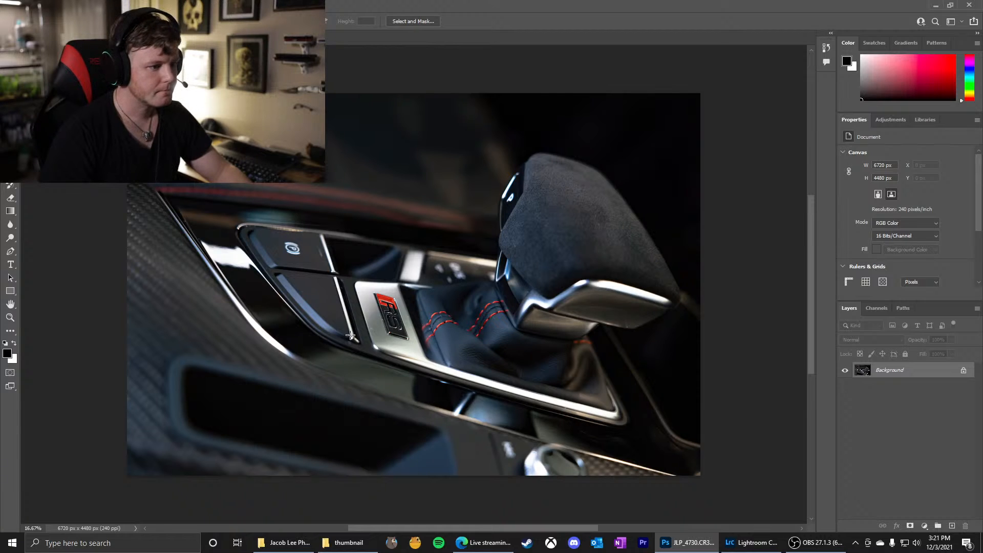
Use the Spot Healing Brush to remove the bright speck at the RS badge's left edge and the bluish spot on the metal plate
scroll(355, 315, "up", 8)
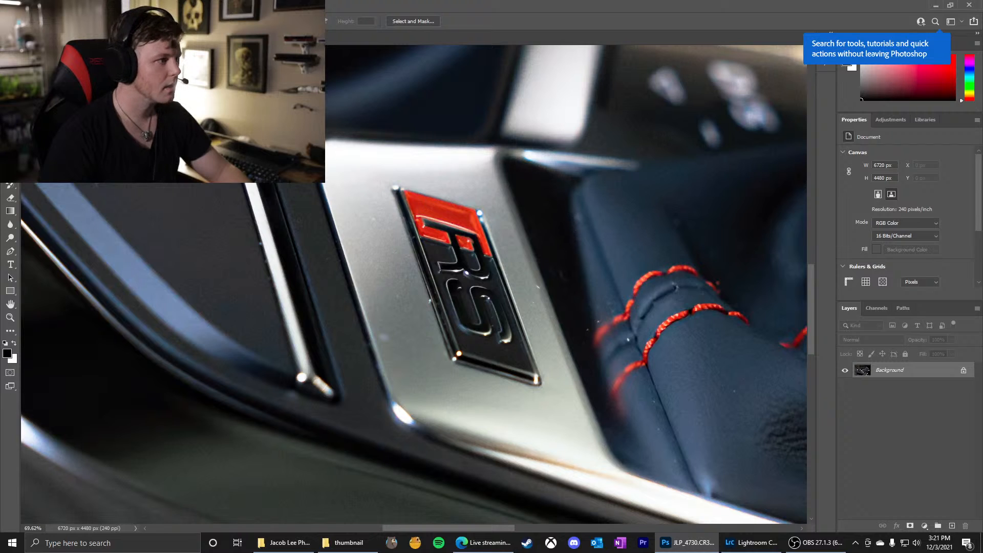
key("j")
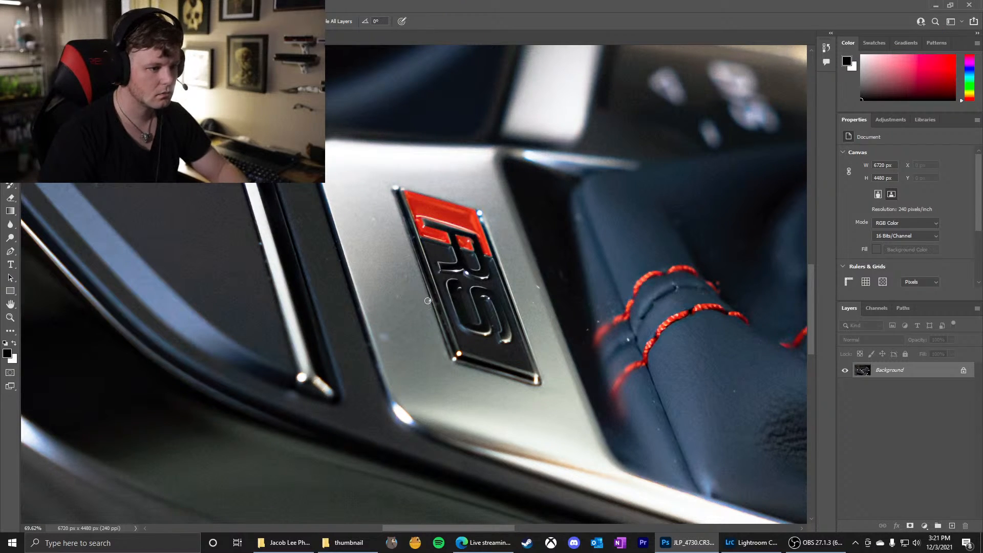
scroll(430, 314, "up", 5)
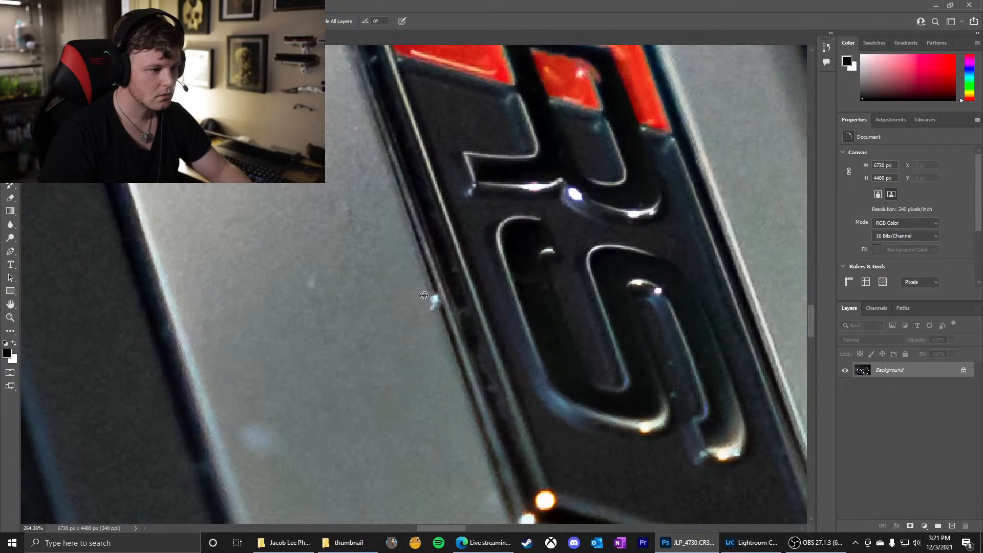
left_click(430, 303)
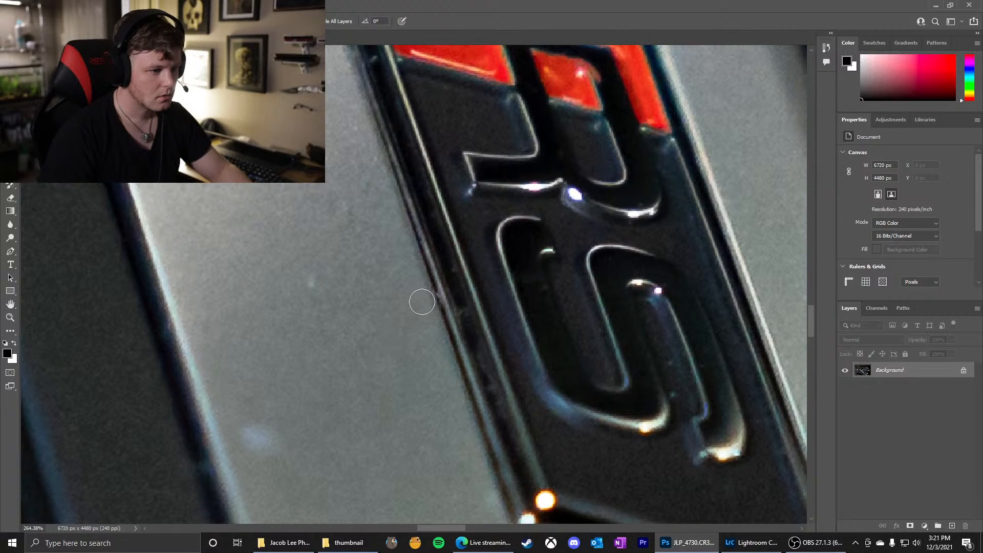
left_click(244, 443)
left_click_drag(280, 406, 285, 412)
left_click(259, 436)
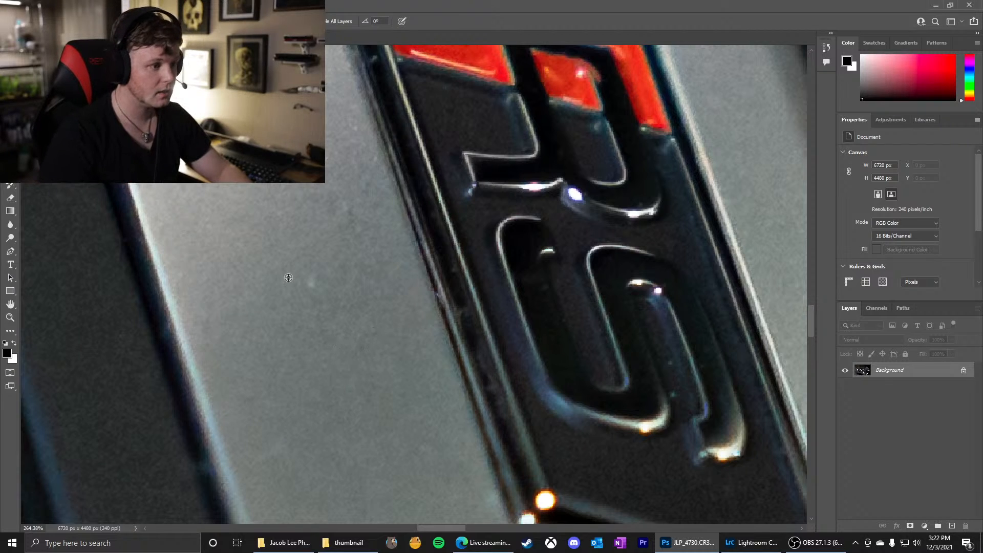
Adjust the healing brush's size and hardness, and heal the faint speck on the metal plate left of the badge
mouse_move(310, 274)
left_mouse_down()
mouse_move(284, 270)
mouse_move(406, 275)
mouse_move(291, 274)
mouse_move(325, 274)
mouse_move(331, 100)
mouse_move(327, 294)
mouse_move(335, 117)
mouse_move(331, 146)
left_mouse_up()
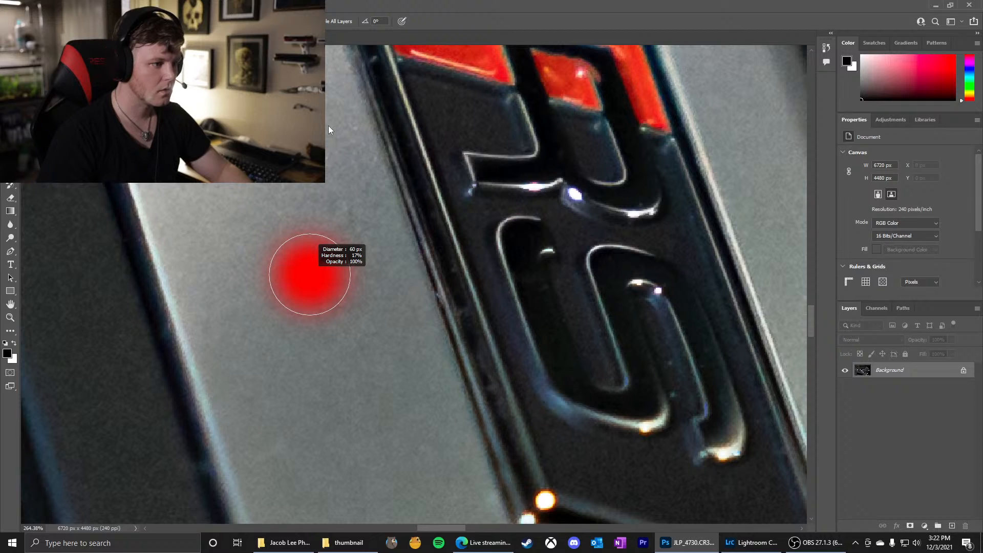
left_click_drag(328, 146, 312, 149)
left_click_drag(309, 275, 309, 275)
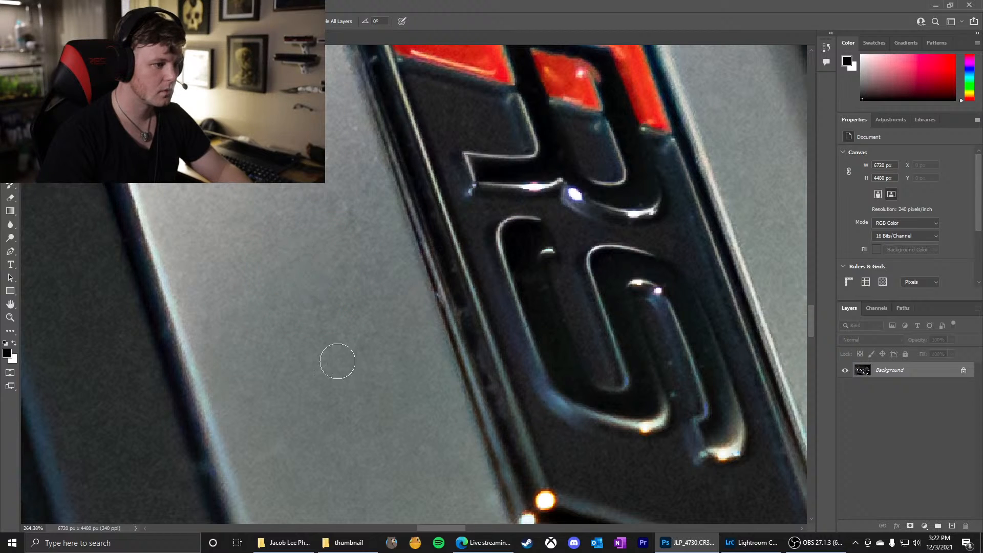
Heal the small white specks on the metal plate to the right of the RS badge
scroll(313, 323, "down", 1)
scroll(313, 323, "down", 6)
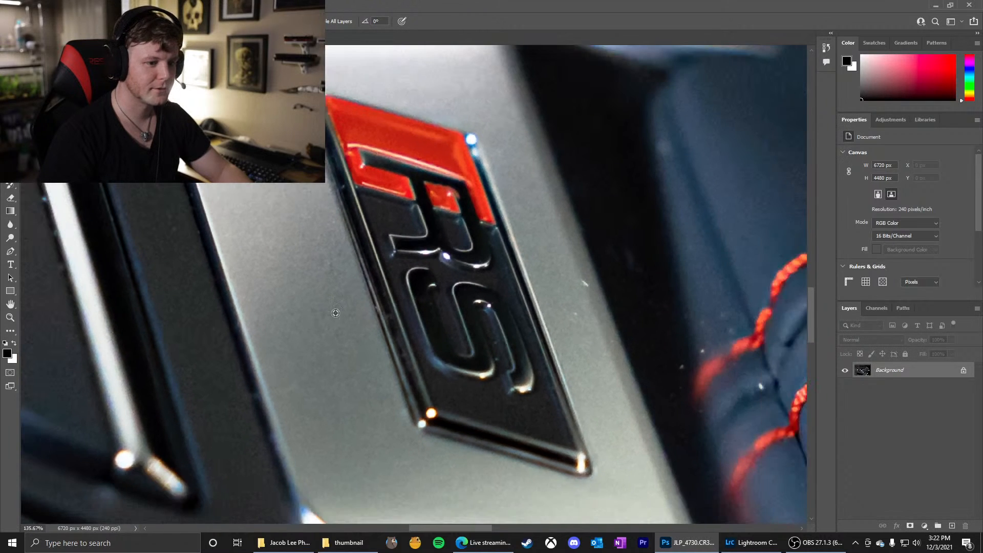
scroll(613, 280, "up", 5)
left_click(568, 288)
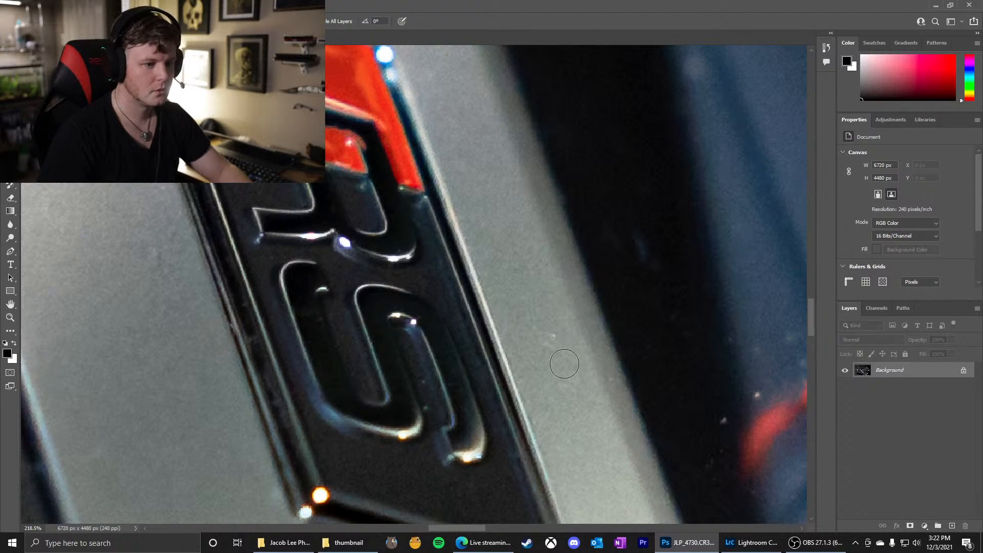
left_click(551, 338)
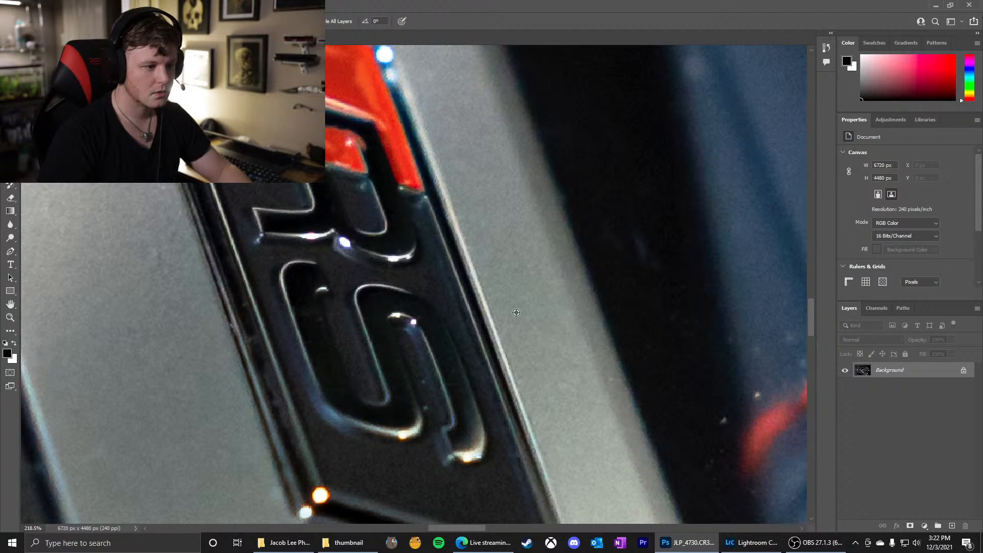
Heal the small specks on the dark trim left of the metal plate and on the plate beside the badge's red part
scroll(516, 313, "down", 6)
scroll(203, 146, "up", 5)
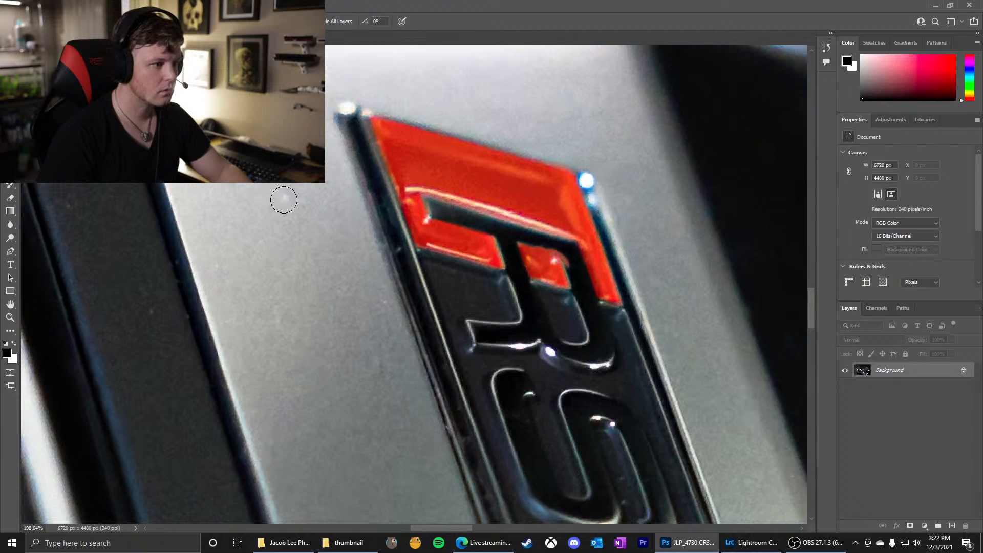
scroll(317, 251, "down", 3)
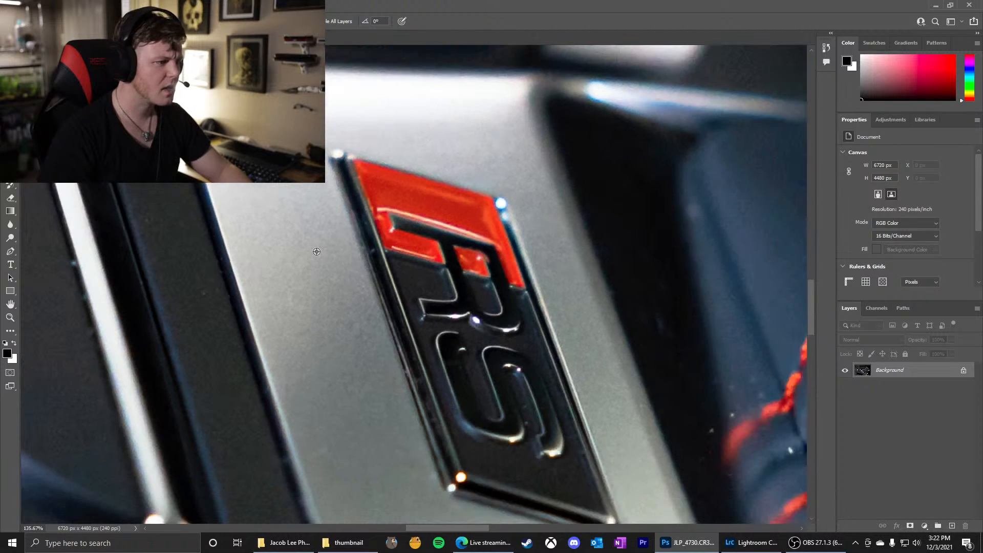
scroll(317, 251, "down", 2)
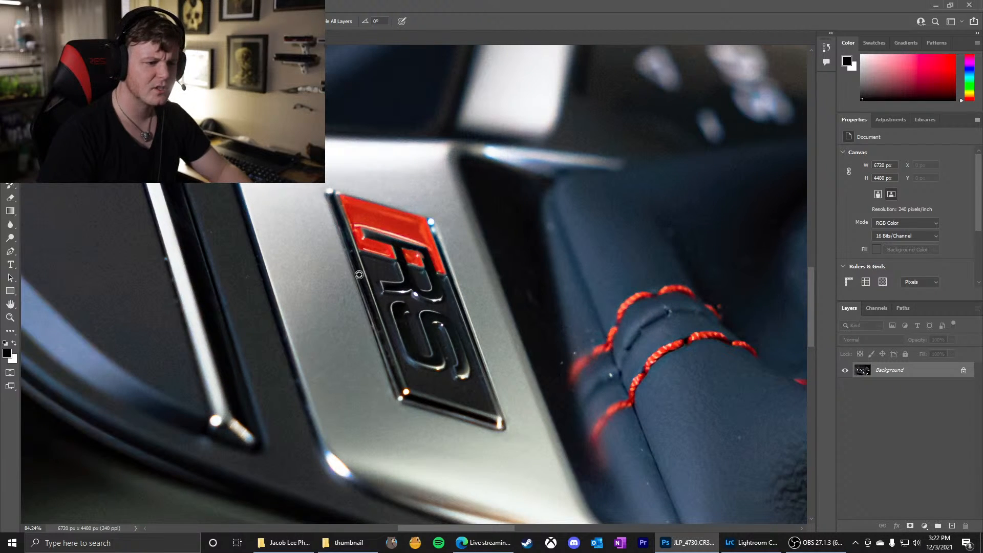
scroll(213, 235, "up", 4)
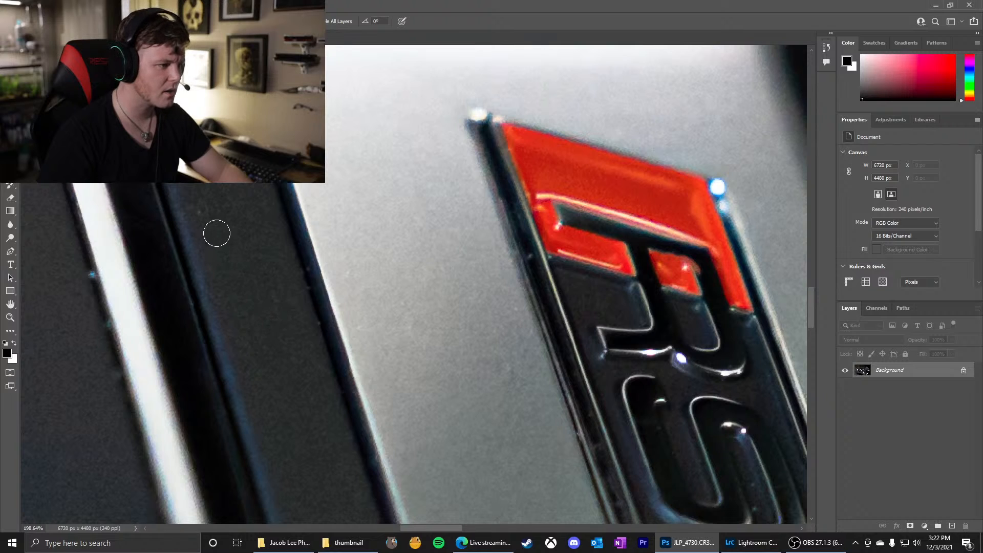
left_click(201, 210)
left_click_drag(303, 266, 301, 265)
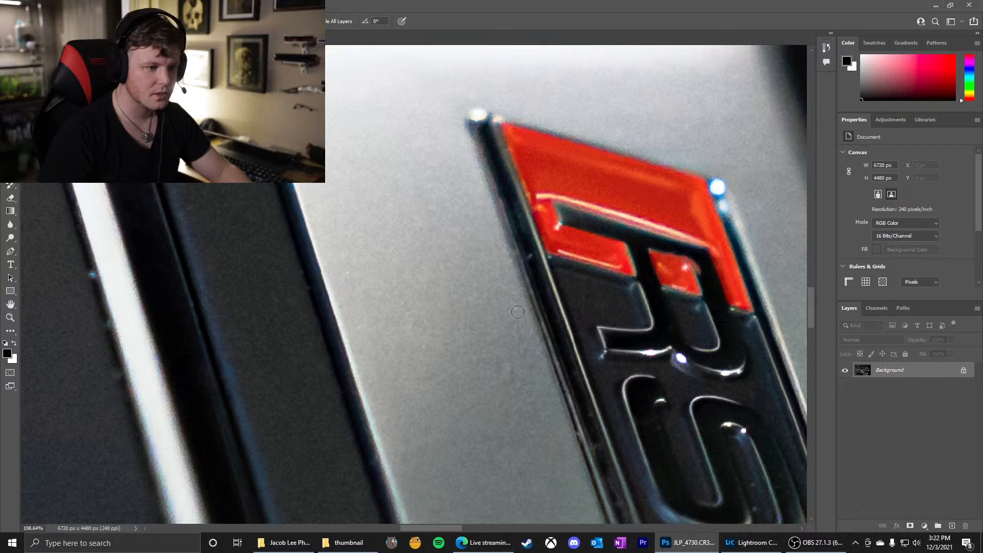
left_click_drag(460, 314, 472, 312)
Heal the specks along the left edge of the bright chrome strip beside the dark button
scroll(519, 315, "down", 5)
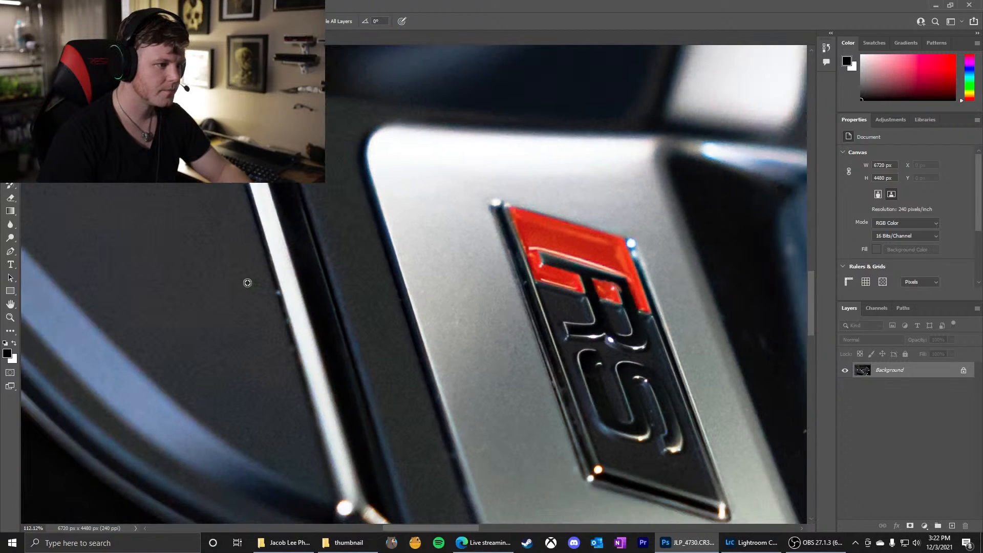
scroll(256, 282, "up", 5)
scroll(266, 293, "up", 3)
left_click_drag(276, 290, 274, 289)
left_click(320, 302)
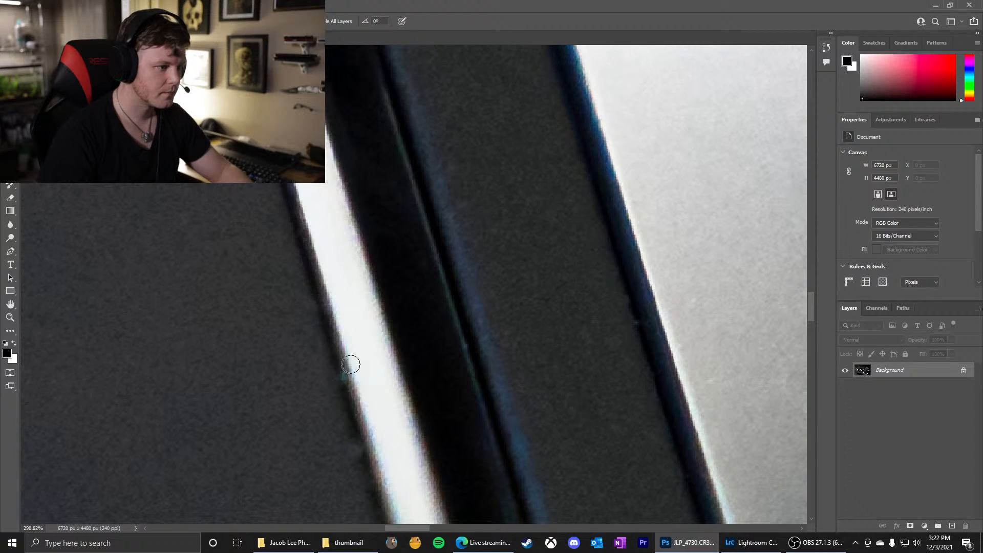
left_click(343, 378)
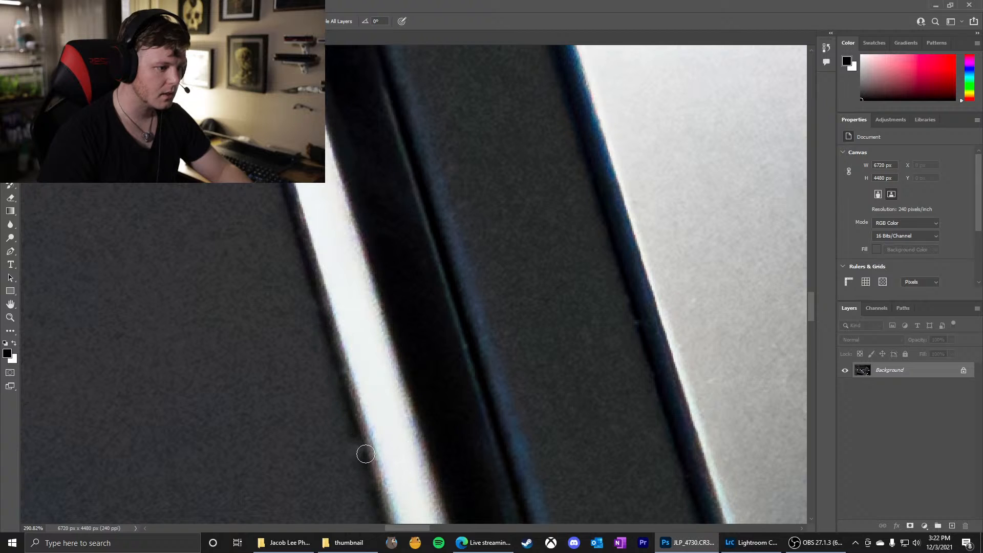
Heal the light speck on the dark button surface near its blue-grey edge highlight
scroll(425, 461, "down", 5)
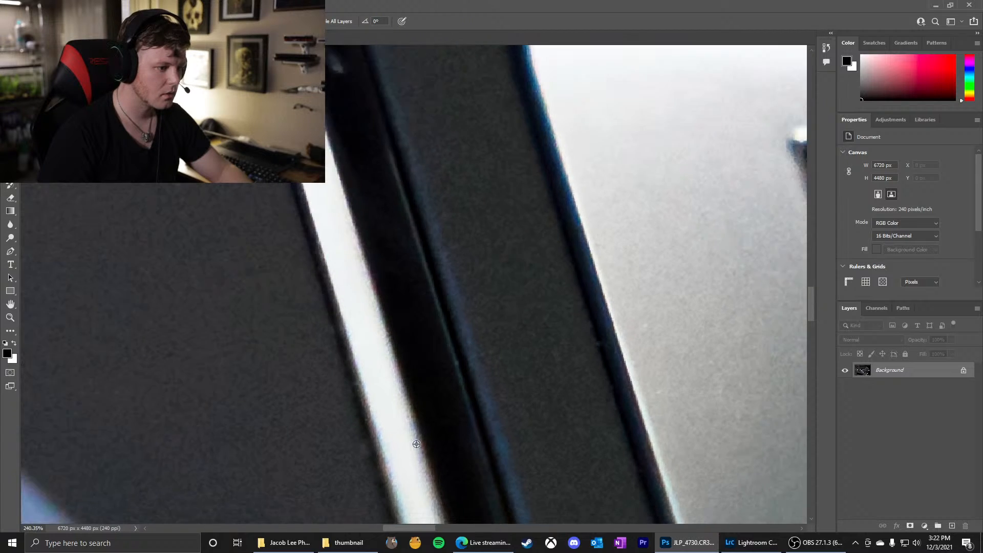
scroll(94, 270, "up", 4)
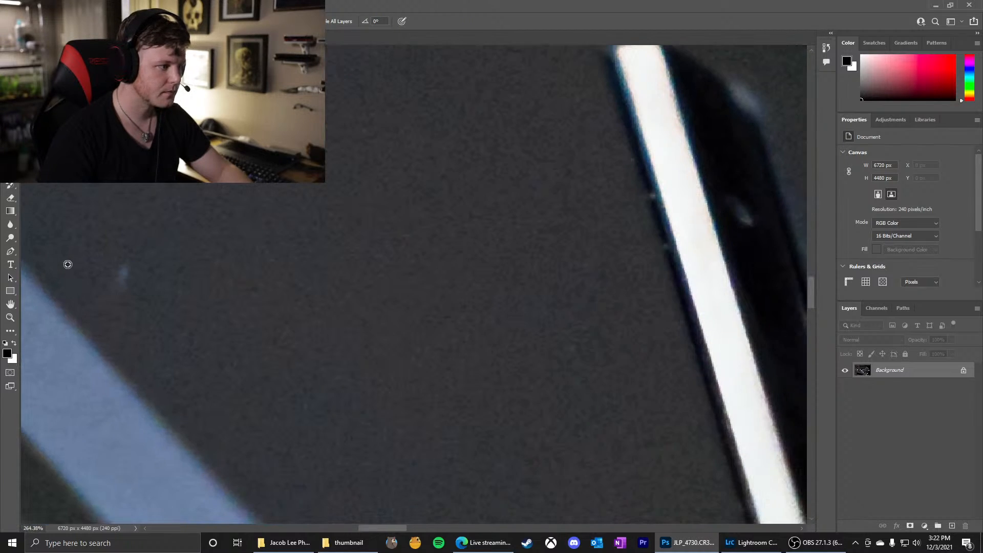
left_click(123, 273)
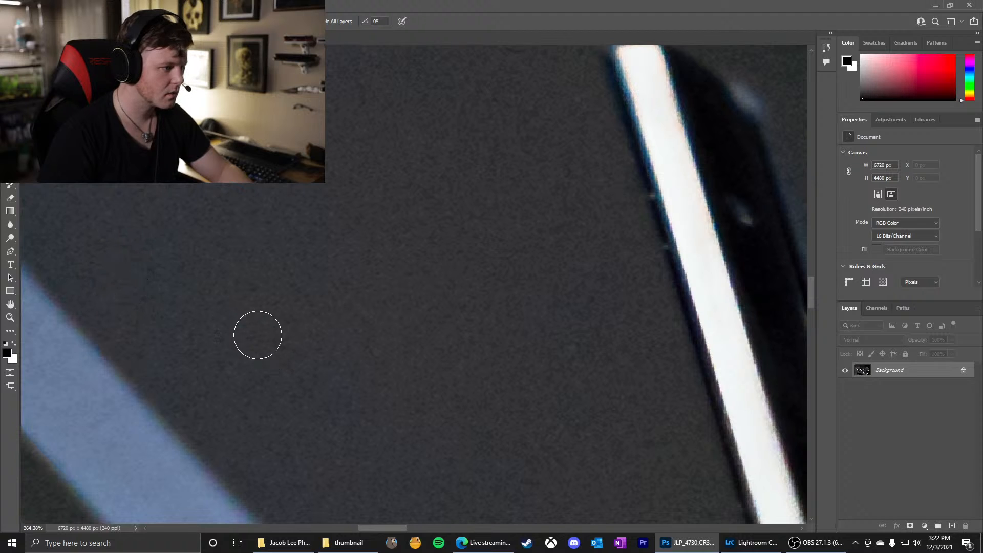
Heal the light speck on the black strip beside the bright chrome strip and the small specks along the chrome's left edge
scroll(250, 308, "down", 2)
scroll(454, 235, "down", 1)
scroll(522, 296, "up", 6)
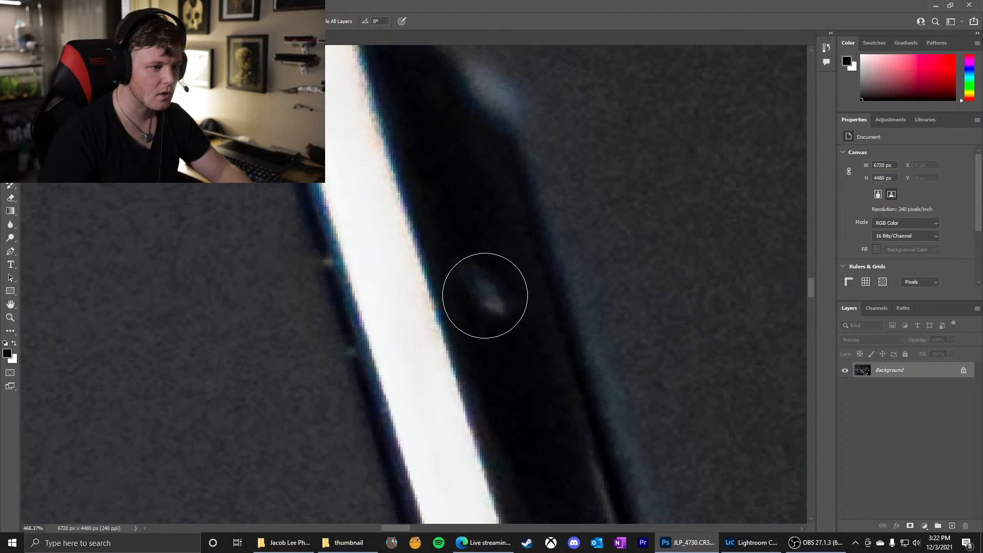
left_click(484, 288)
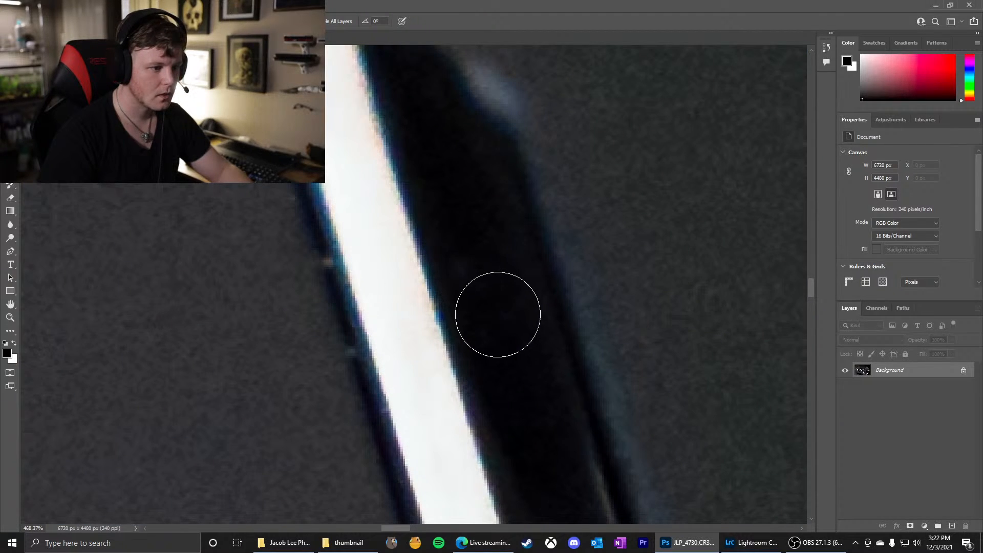
mouse_move(295, 273)
left_mouse_down()
mouse_move(306, 273)
mouse_move(268, 267)
left_mouse_up()
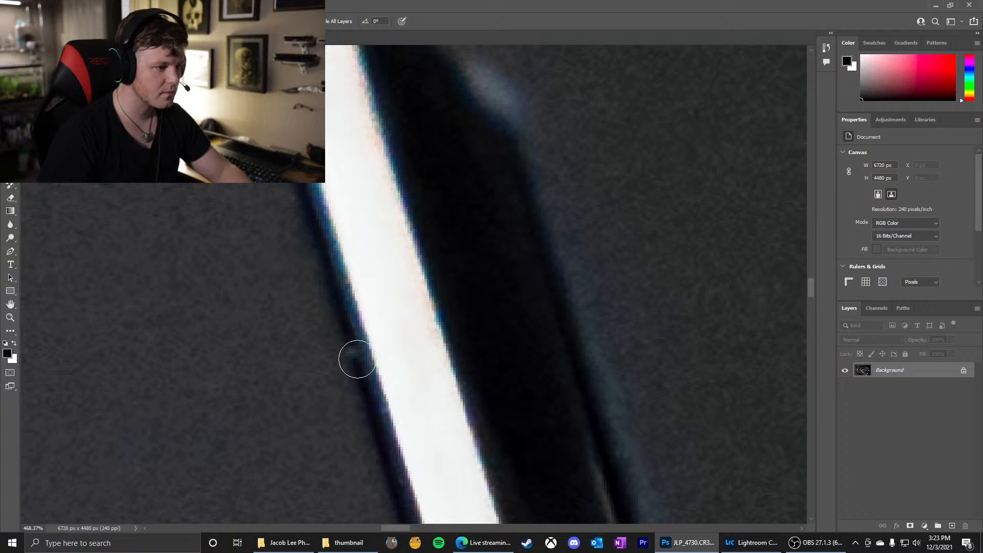
left_click(353, 352)
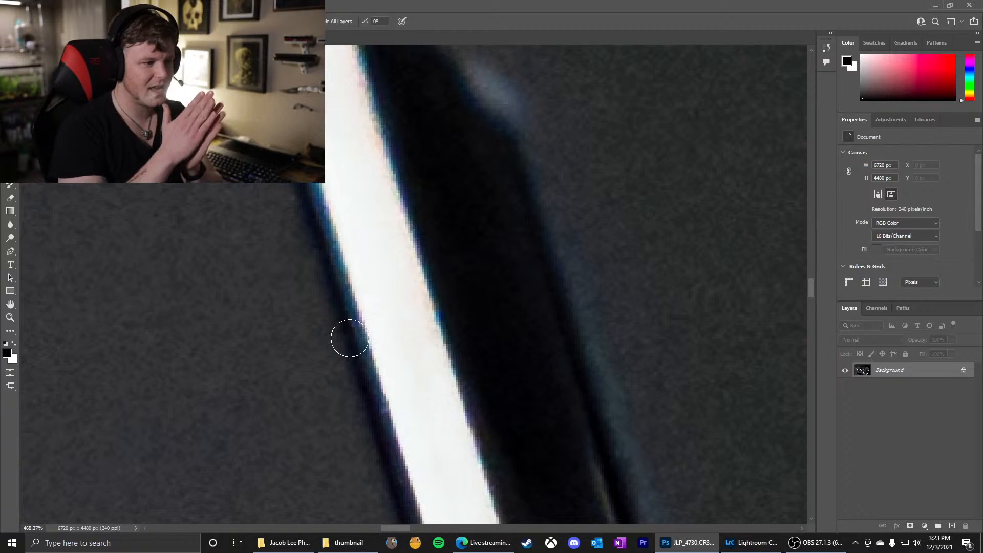
Heal the faint light speck on the blue-grey edge highlight of the parking brake button
scroll(366, 326, "down", 10)
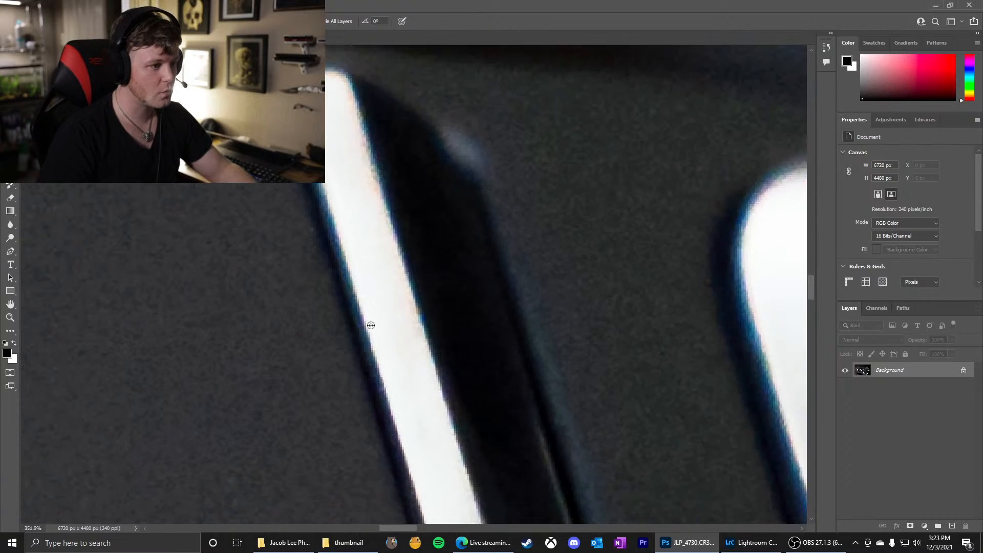
scroll(372, 326, "down", 2)
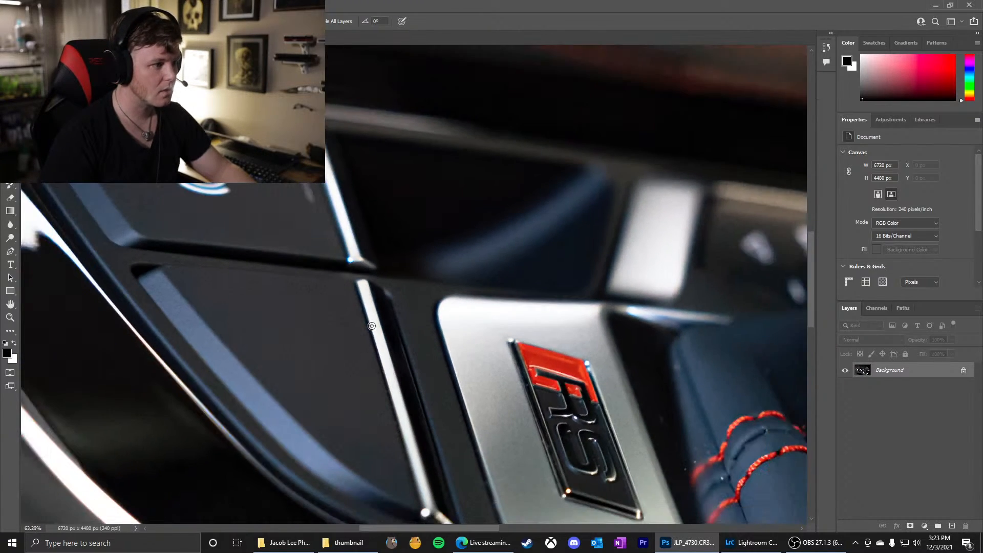
scroll(130, 192, "up", 12)
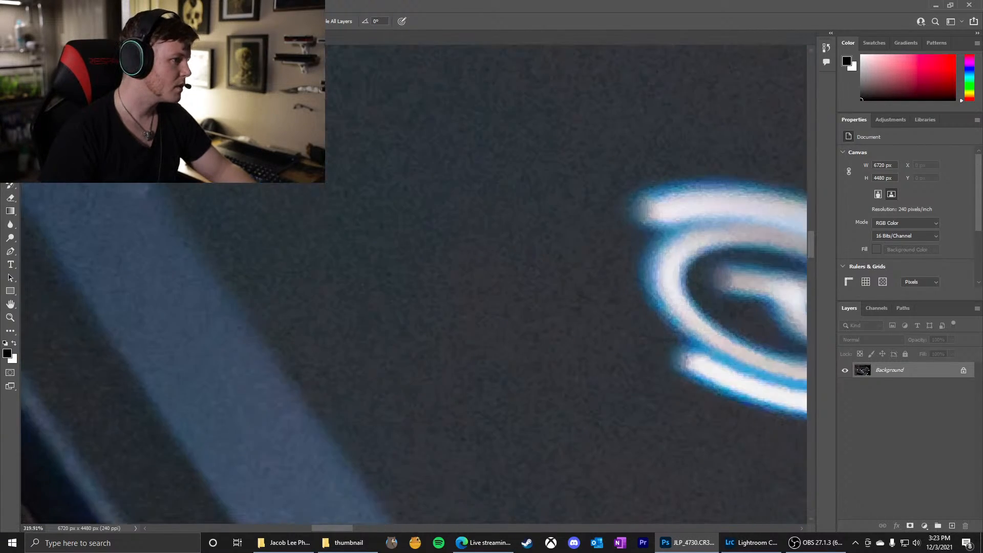
scroll(130, 191, "down", 2)
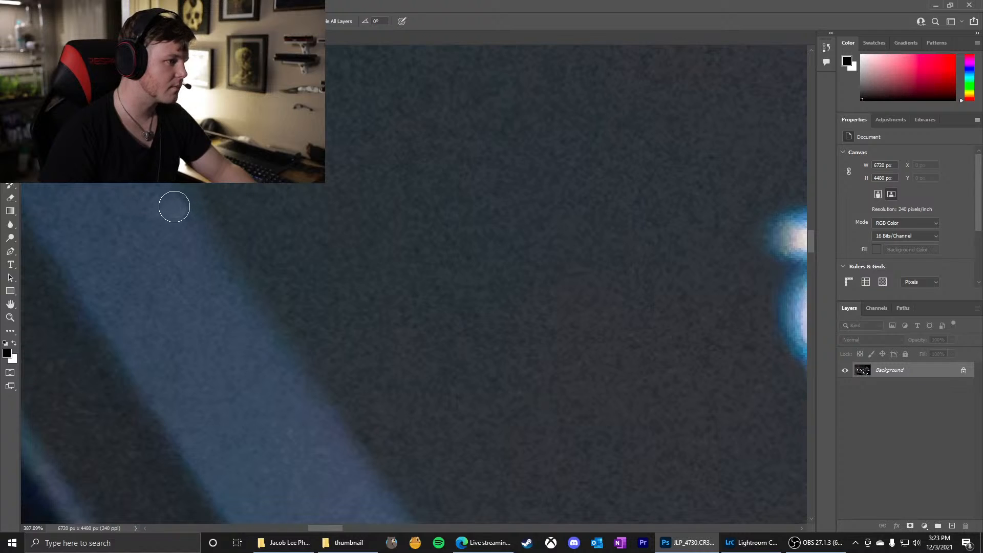
left_click_drag(160, 207, 170, 208)
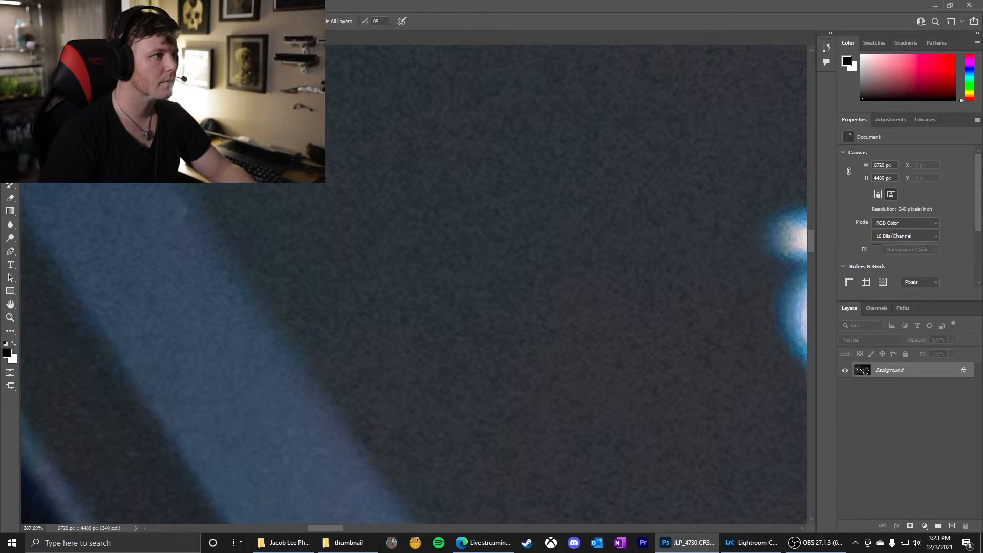
left_click(938, 21)
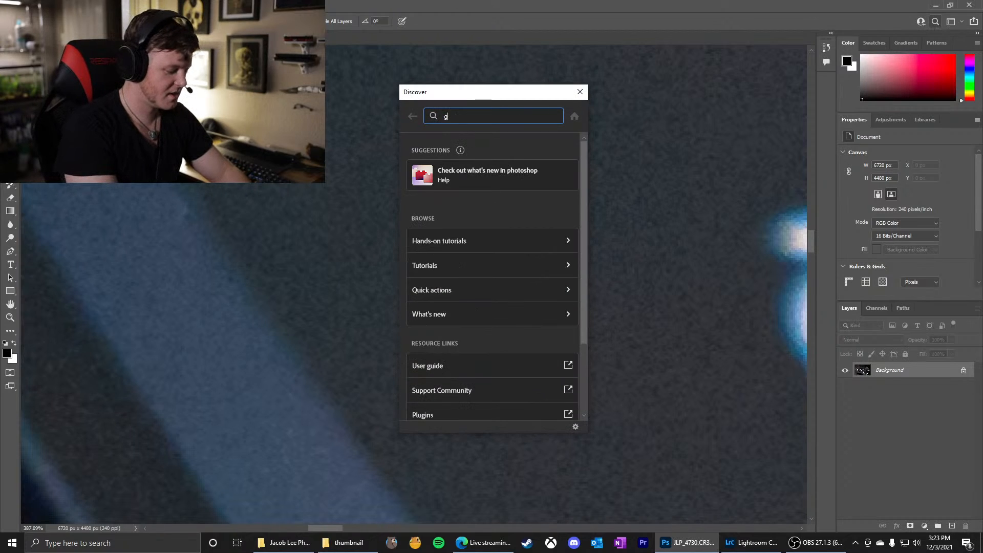
type("grid")
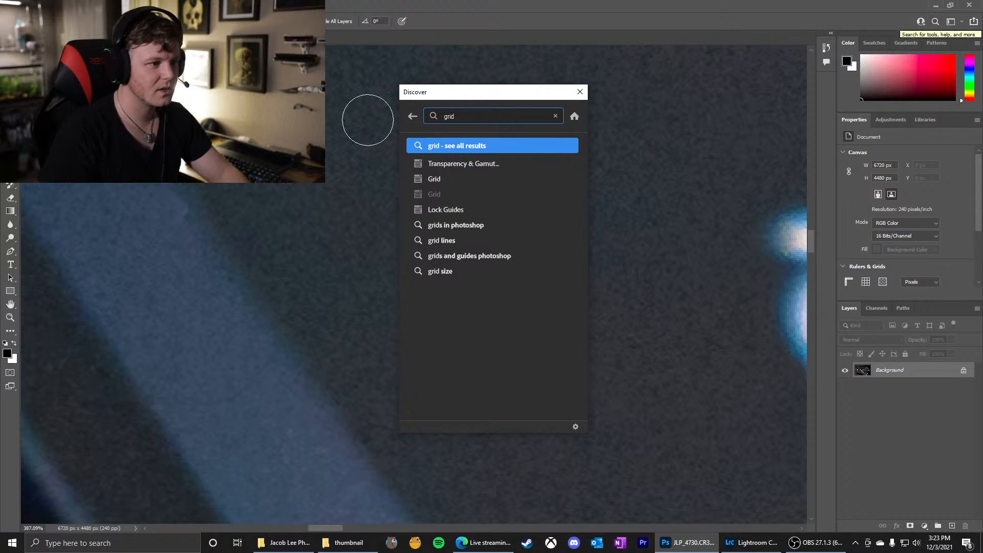
left_click(423, 181)
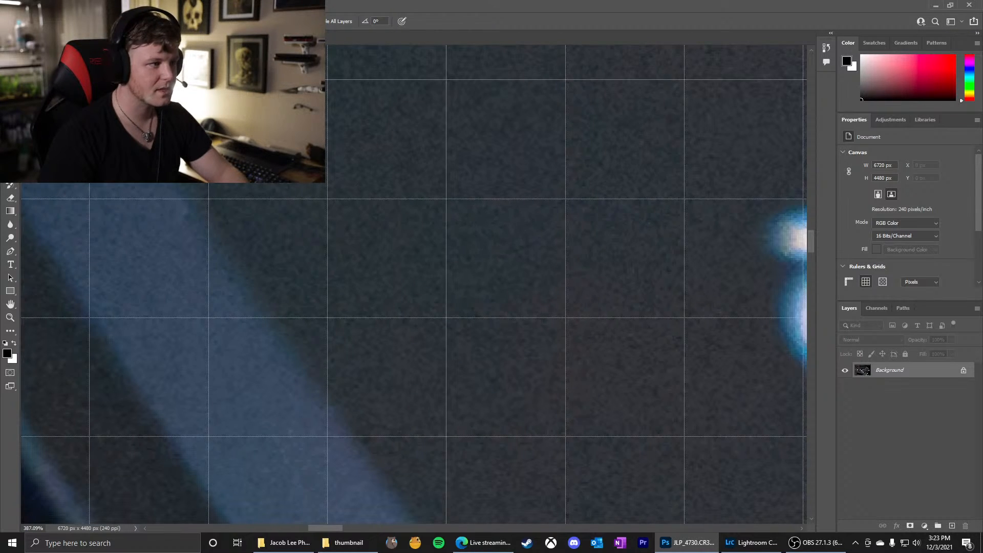
left_click(935, 23)
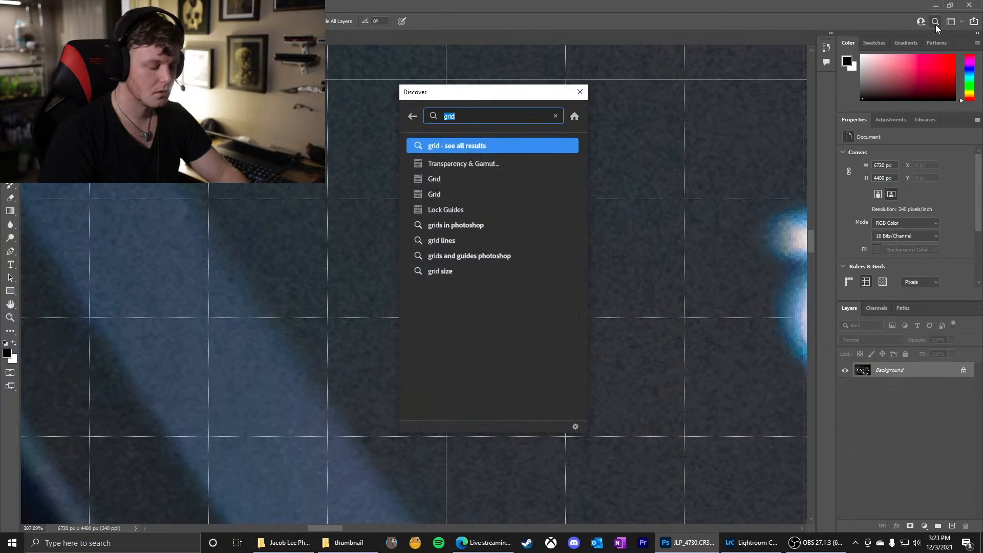
type("grid")
key("Down")
key("Down")
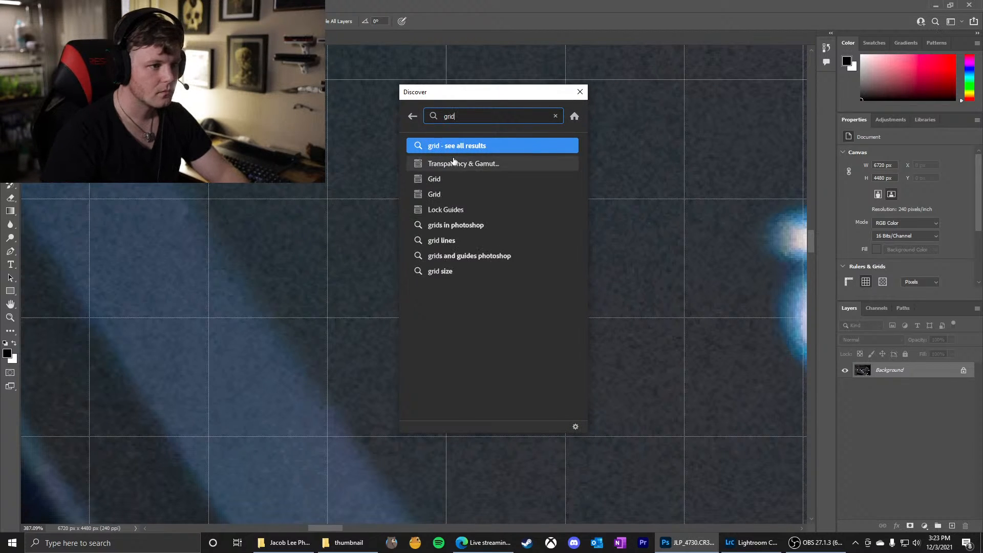
key("Return")
Search for grid lines, inspect the Guides, Grid & Slices preferences and close them without changing anything
left_click(946, 22)
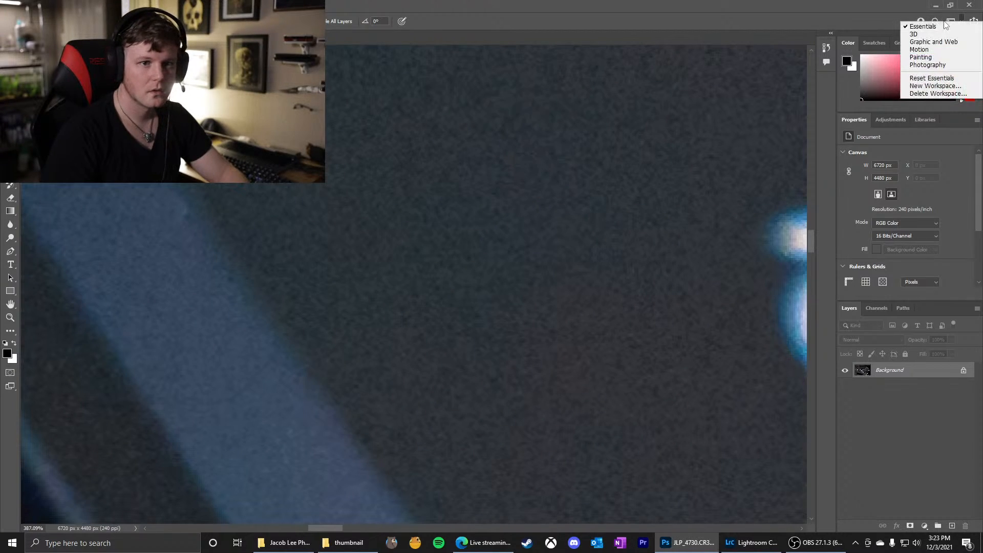
left_click(937, 20)
left_click(935, 19)
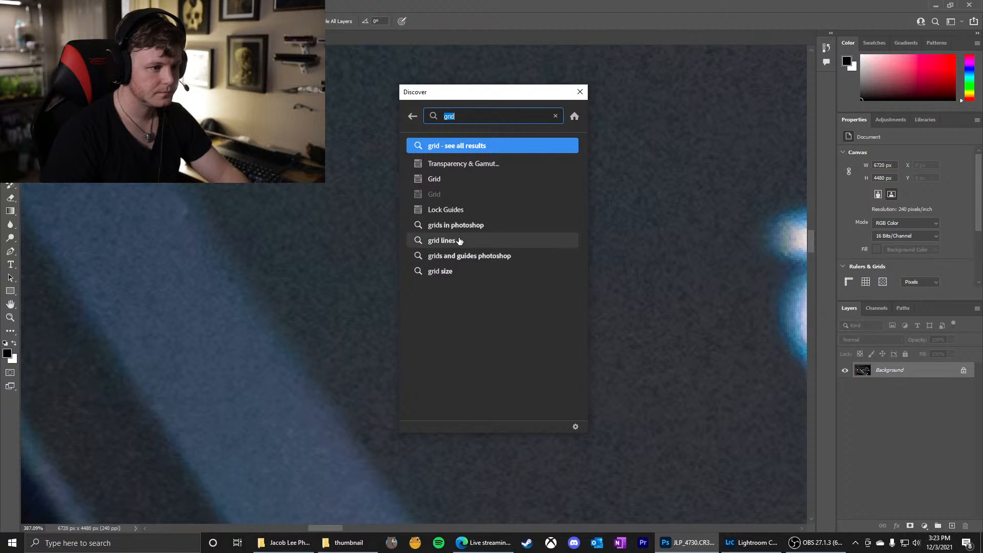
left_click(440, 241)
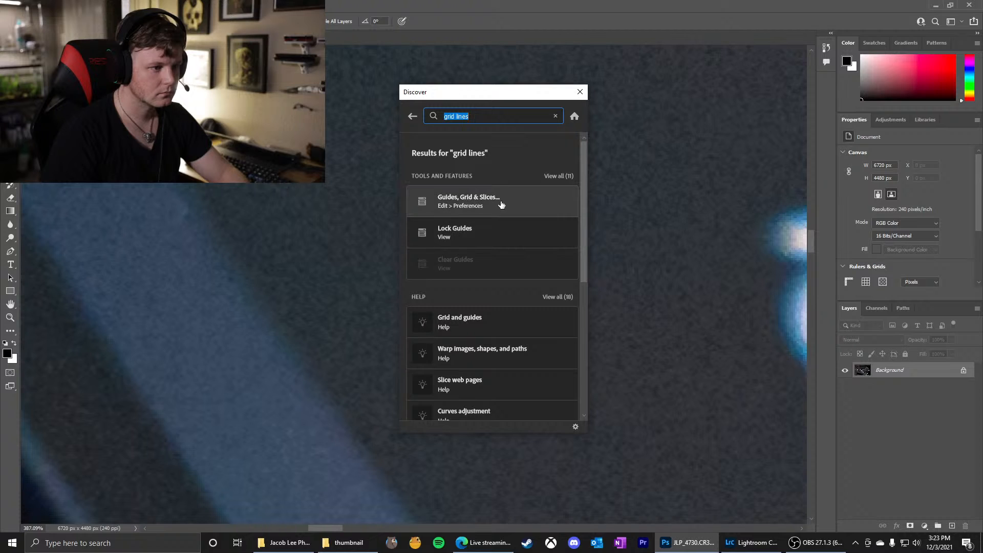
left_click(509, 204)
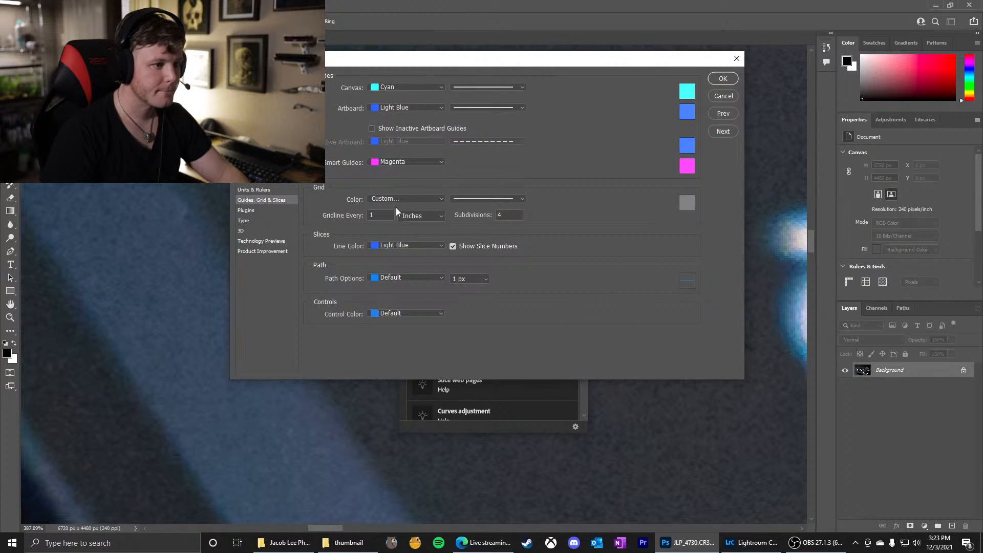
left_click(737, 58)
left_click(581, 93)
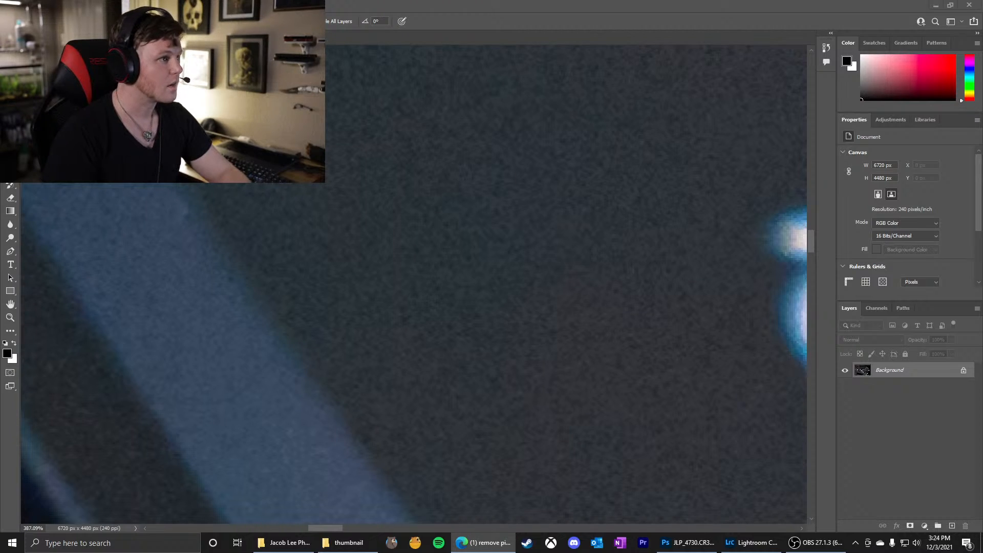
Turn off the pixel grid overlay and check the blue-grey button edge at high magnification
left_click(172, 5)
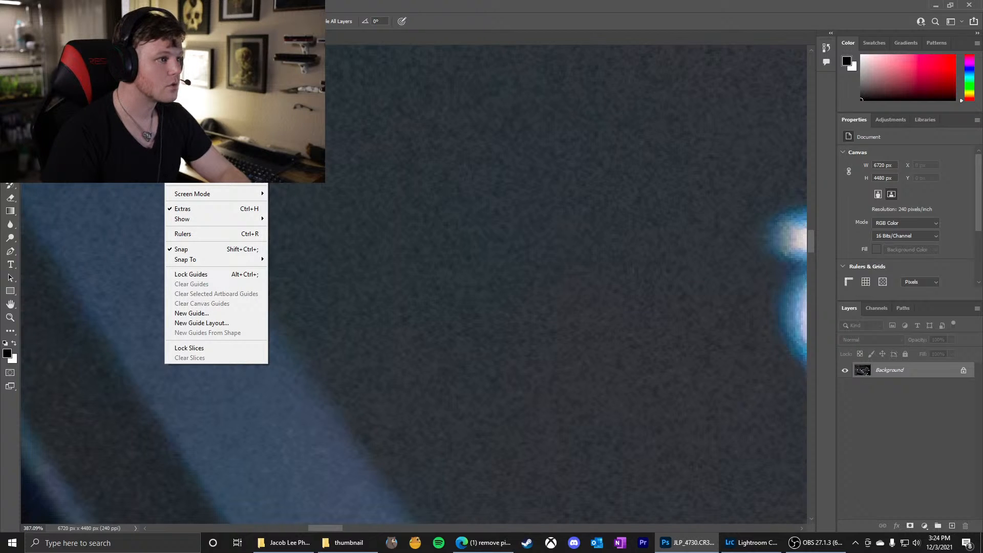
mouse_move(246, 221)
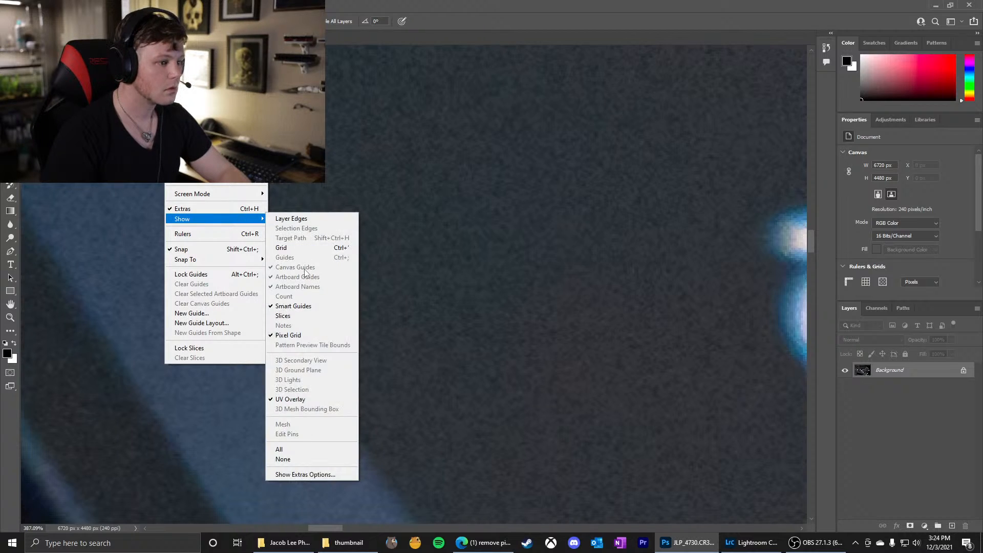
left_click(301, 336)
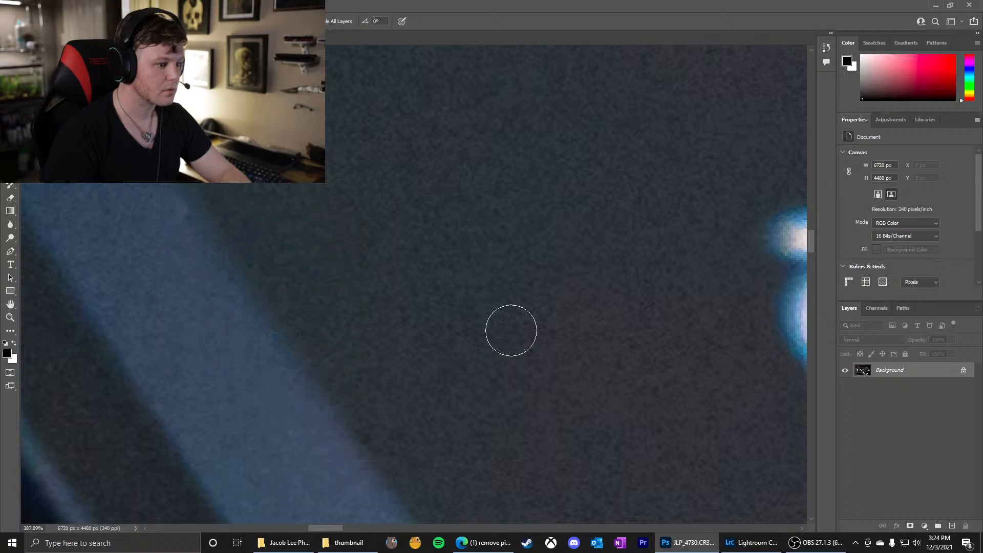
scroll(537, 325, "down", 5)
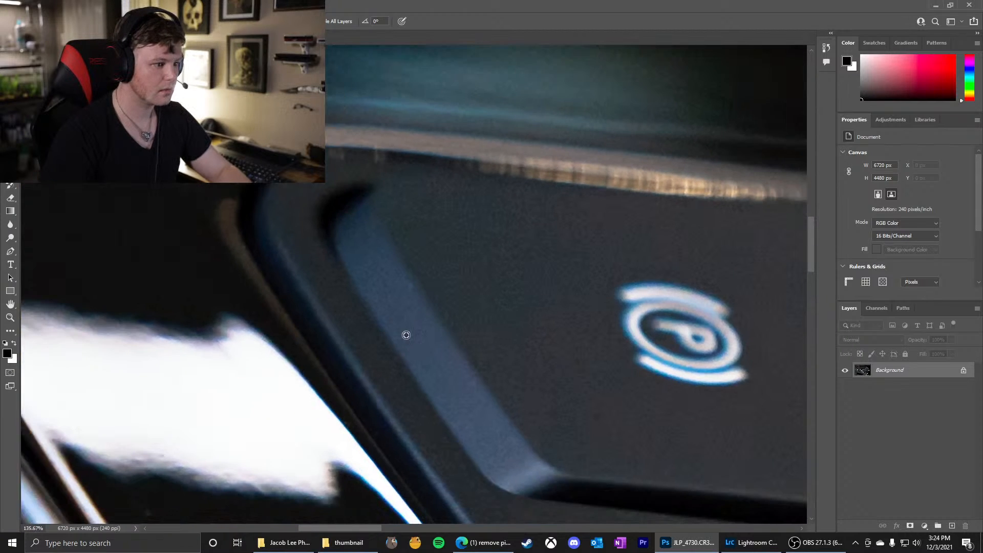
scroll(391, 286, "up", 9)
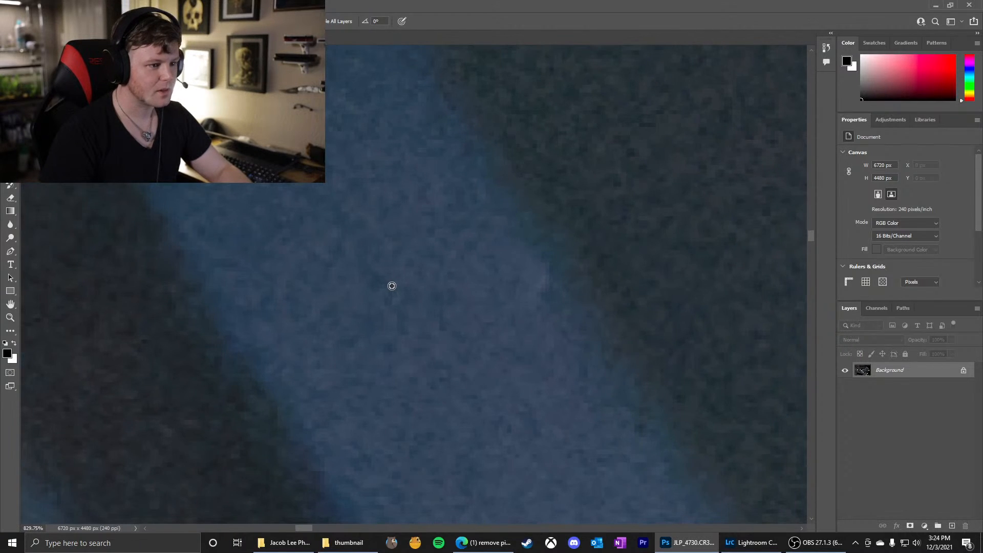
scroll(392, 285, "up", 1)
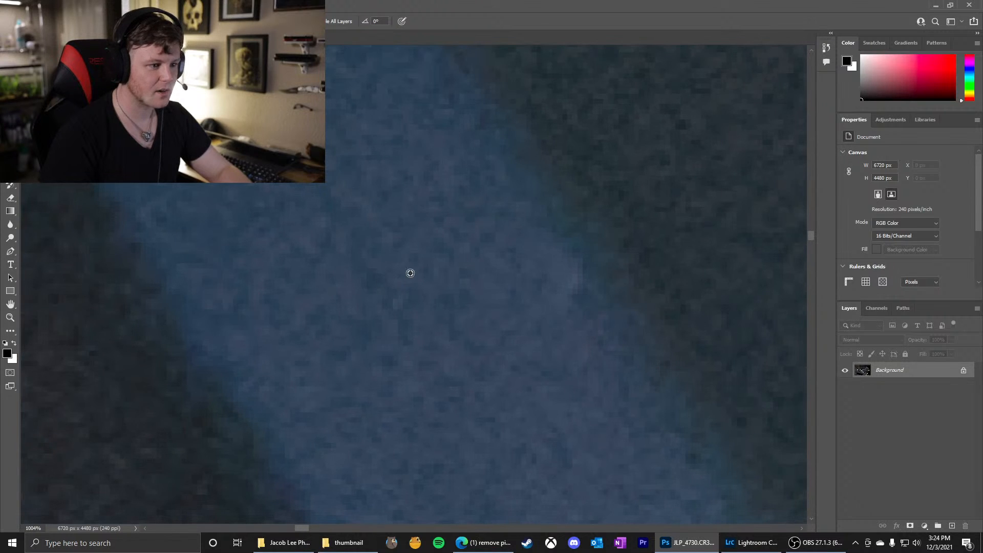
scroll(461, 306, "down", 14)
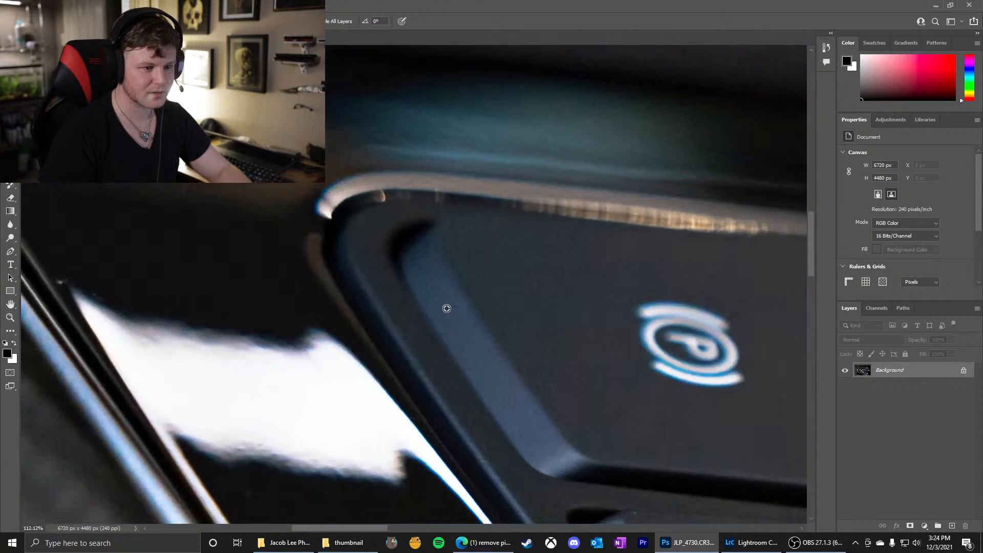
Heal the light speck on the black trim edge beside the thin metal line, near the brown reflection
scroll(235, 248, "up", 2)
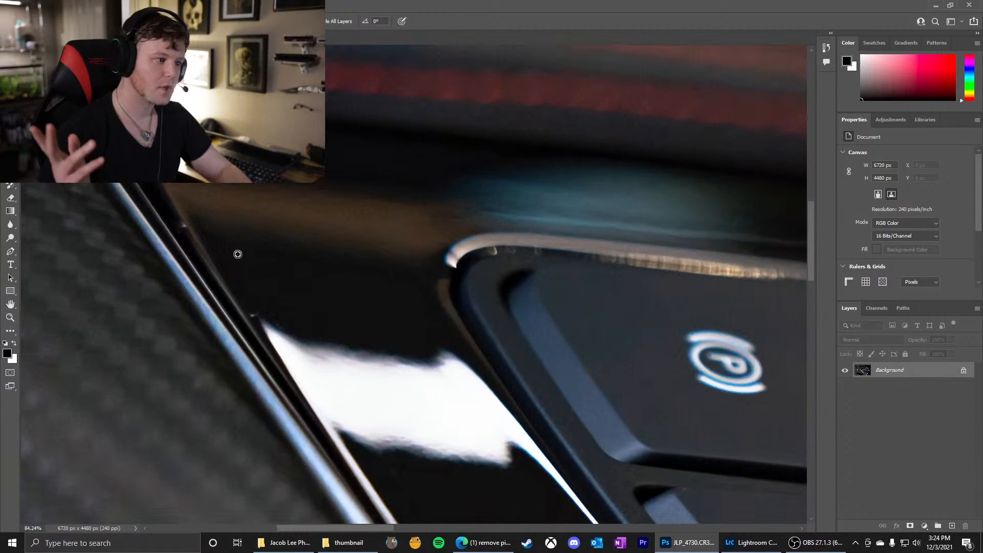
scroll(132, 217, "up", 2)
scroll(131, 217, "up", 2)
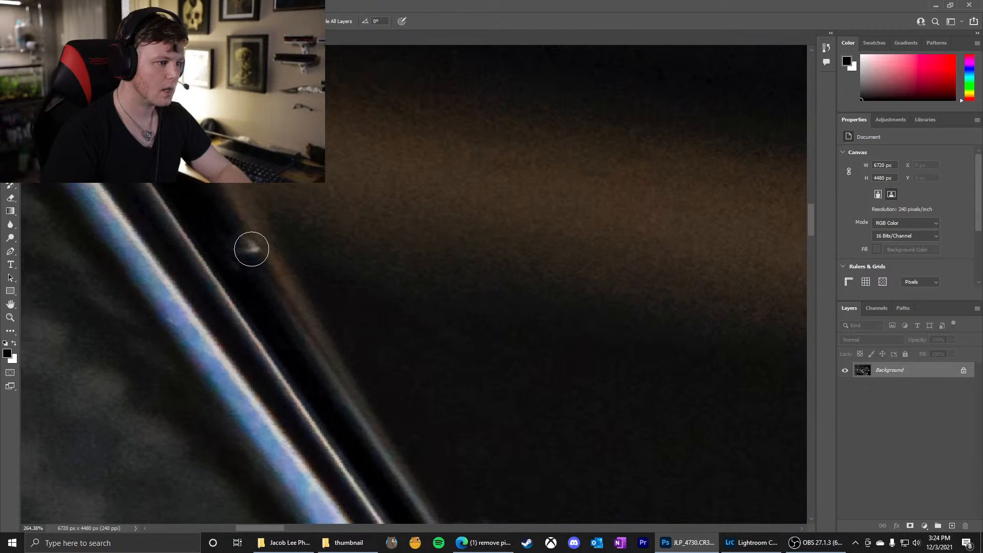
left_click(250, 249)
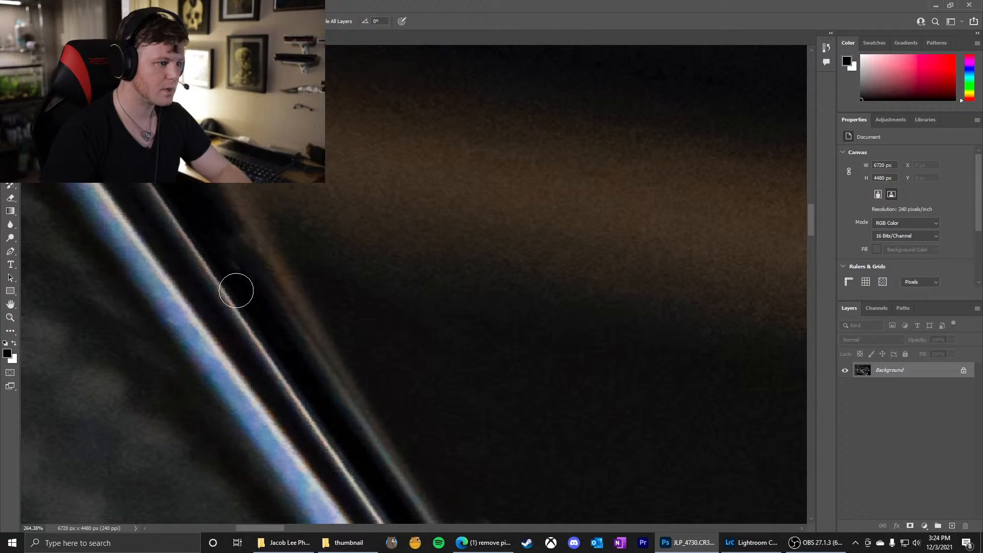
left_click(252, 250)
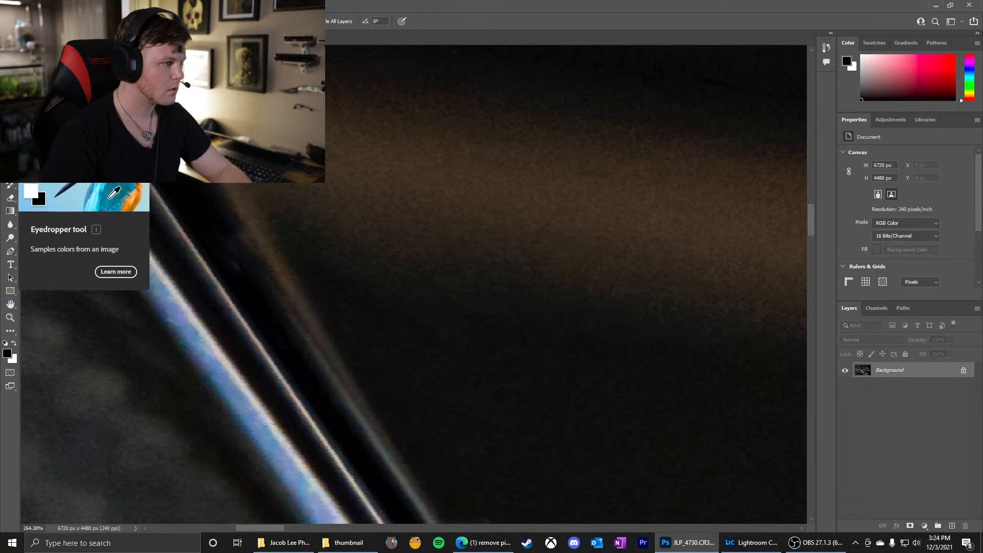
Return to the healing brush and heal the remaining faint mark in the black groove beside the thin metal line
left_click(10, 171)
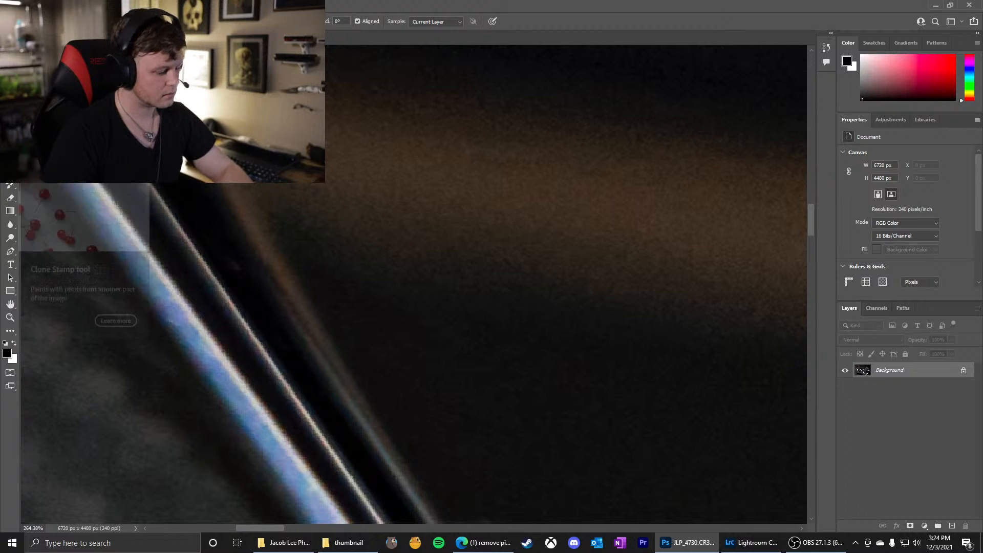
key("j")
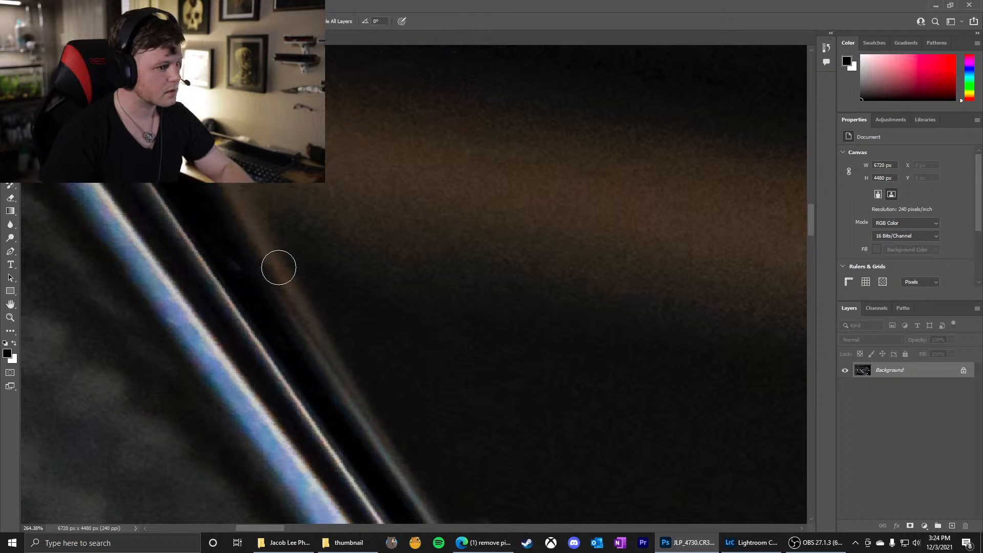
left_click_drag(237, 263, 233, 263)
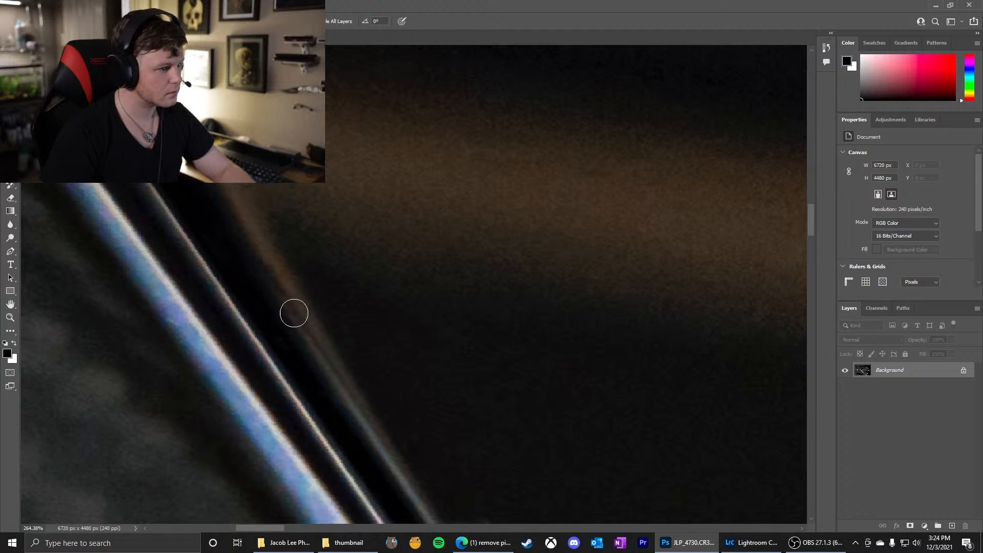
Heal the small specks on the glossy black trim just above the pointed tip of the white reflection
scroll(299, 298, "down", 5)
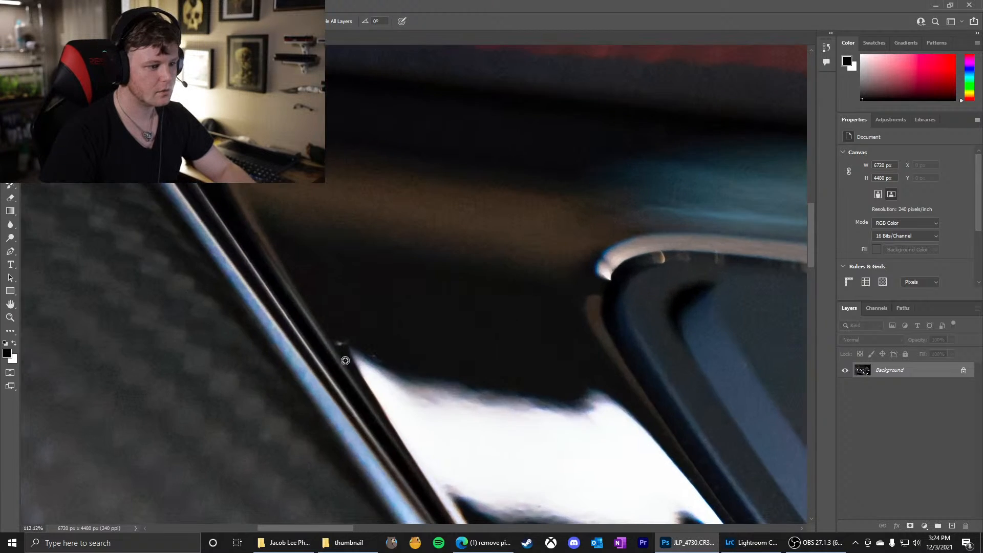
scroll(345, 360, "up", 5)
left_click_drag(374, 340, 375, 340)
left_click(369, 341)
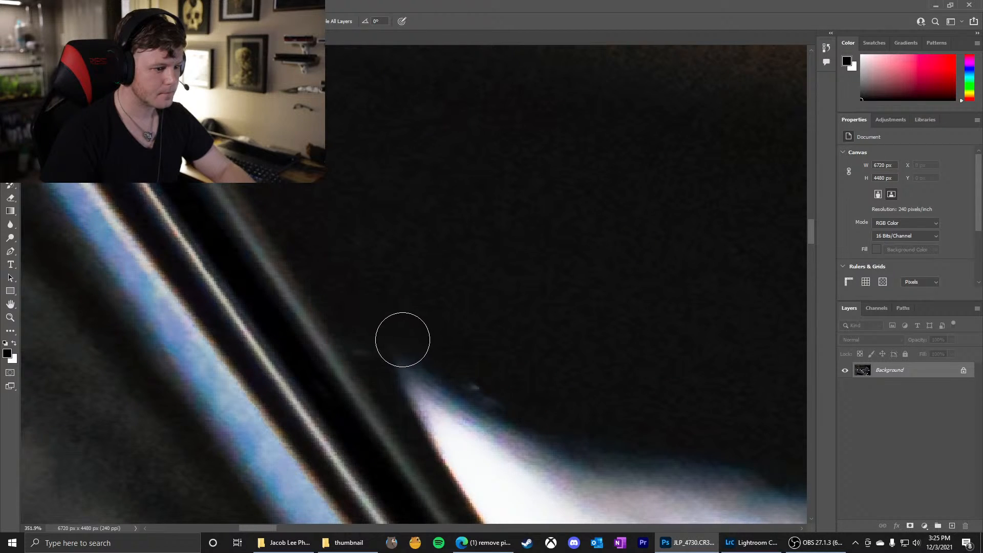
Examine the glossy black trim around the white reflection and beside the metal edge for remaining specks
scroll(492, 280, "down", 6)
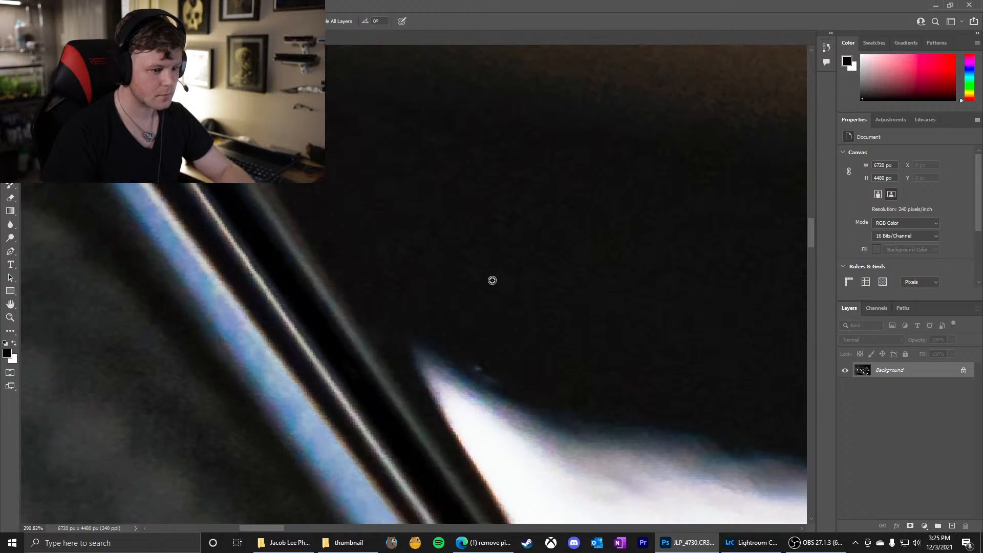
scroll(492, 281, "up", 10)
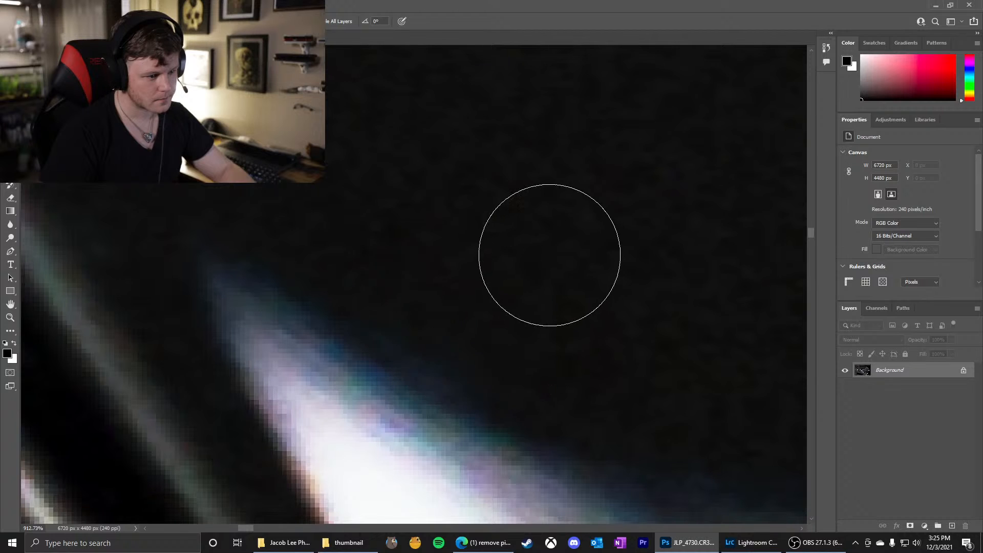
scroll(470, 251, "down", 10)
scroll(476, 242, "up", 6)
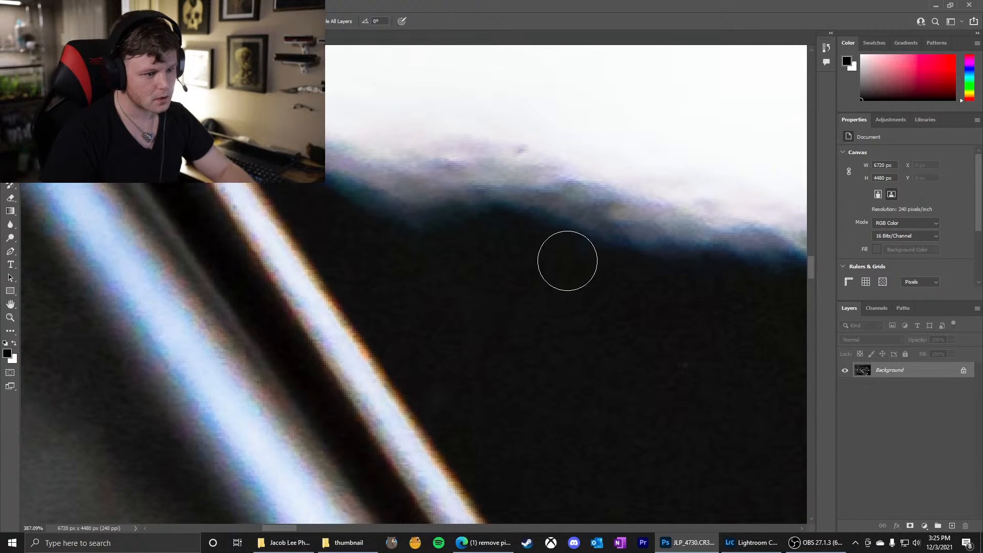
scroll(518, 261, "down", 4)
scroll(517, 261, "down", 8)
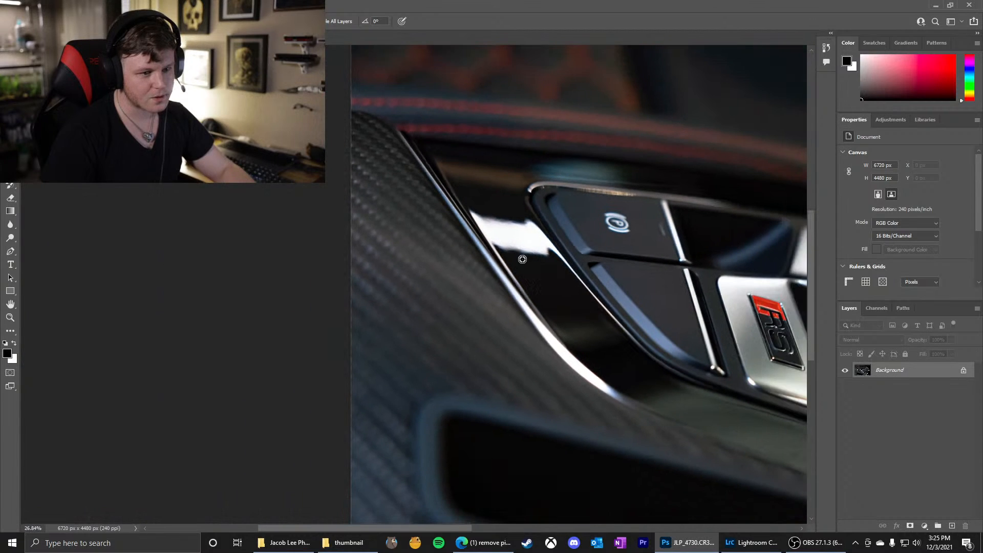
scroll(507, 244, "down", 2)
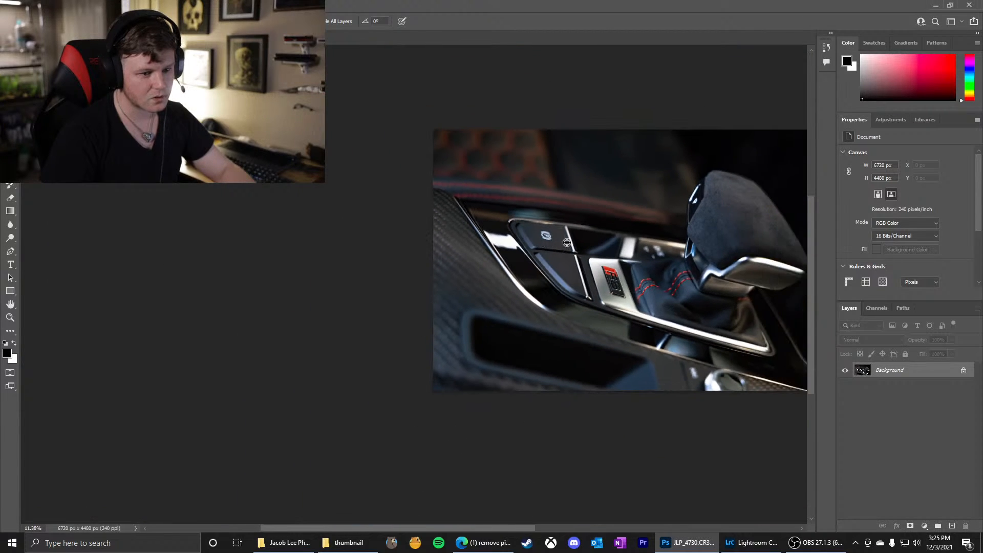
Enlarge the healing brush and heal the light spot on the dark blue panel beside the bright metal edge below the shifter knob
scroll(752, 242, "up", 8)
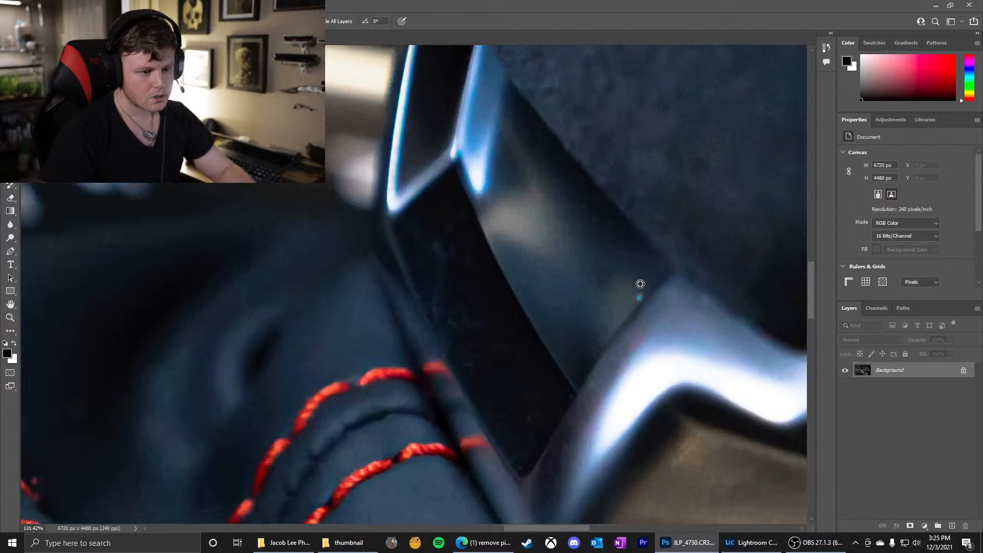
scroll(640, 283, "up", 4)
right_click(624, 306, "alt")
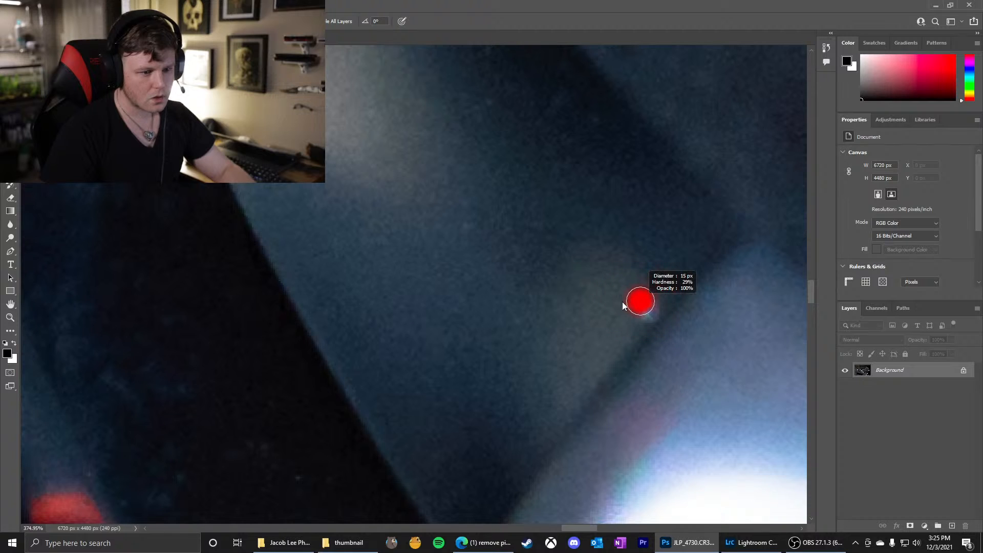
left_click_drag(624, 306, 631, 304)
left_click(645, 308)
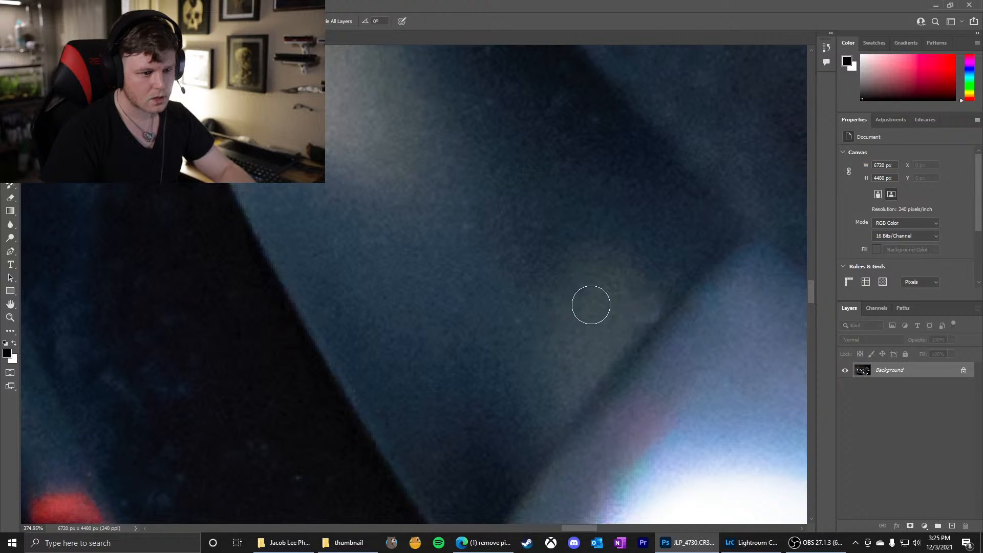
scroll(615, 297, "up", 3)
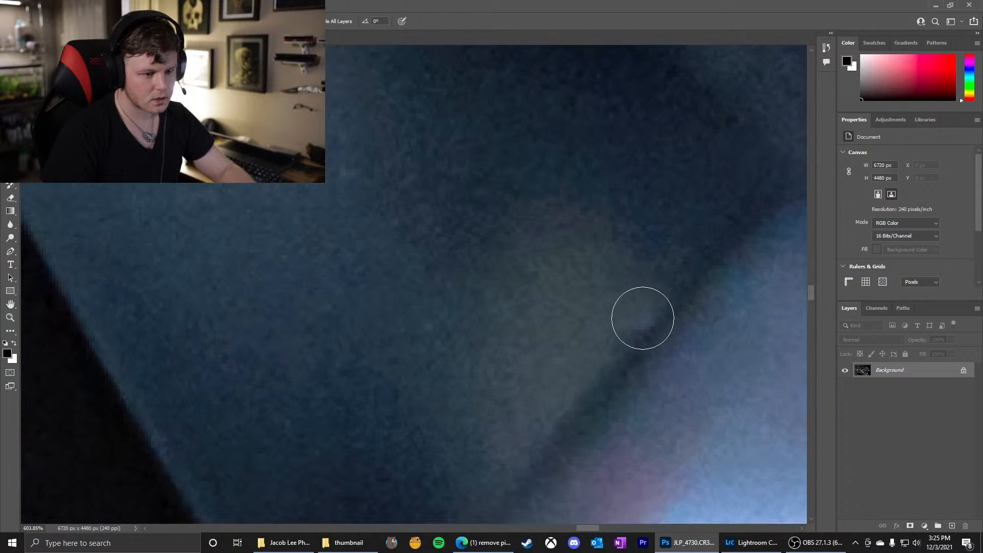
left_click(631, 321)
scroll(508, 346, "down", 5)
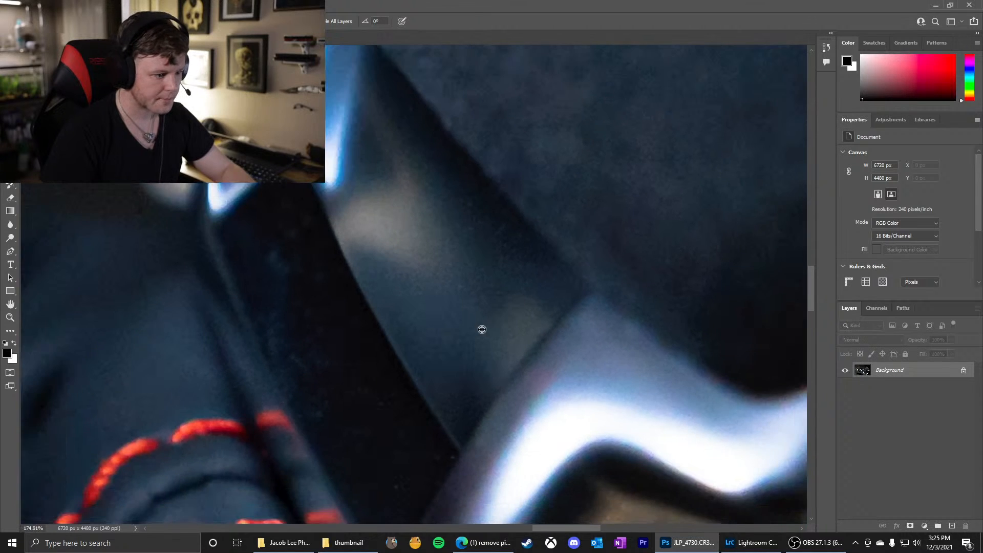
Heal the white dust specks on the blue leather boot around the blurred red stitching nearest the RS badge
scroll(482, 329, "down", 6)
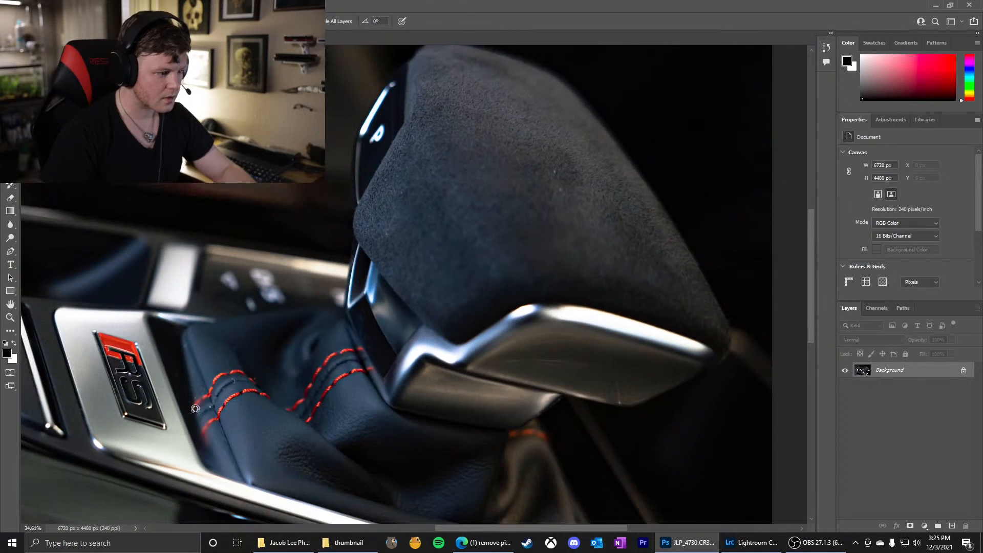
scroll(195, 408, "up", 8)
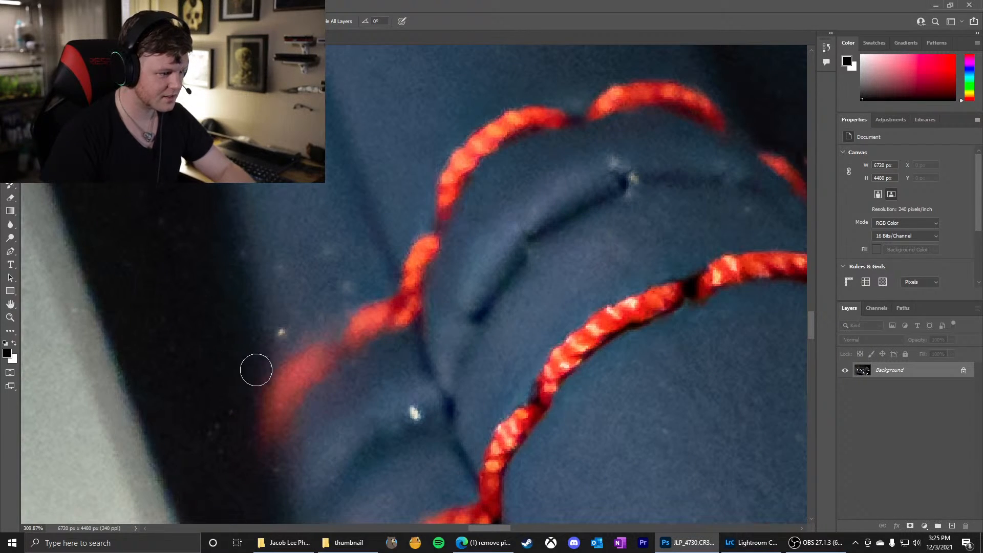
left_click(277, 334)
left_click(329, 254)
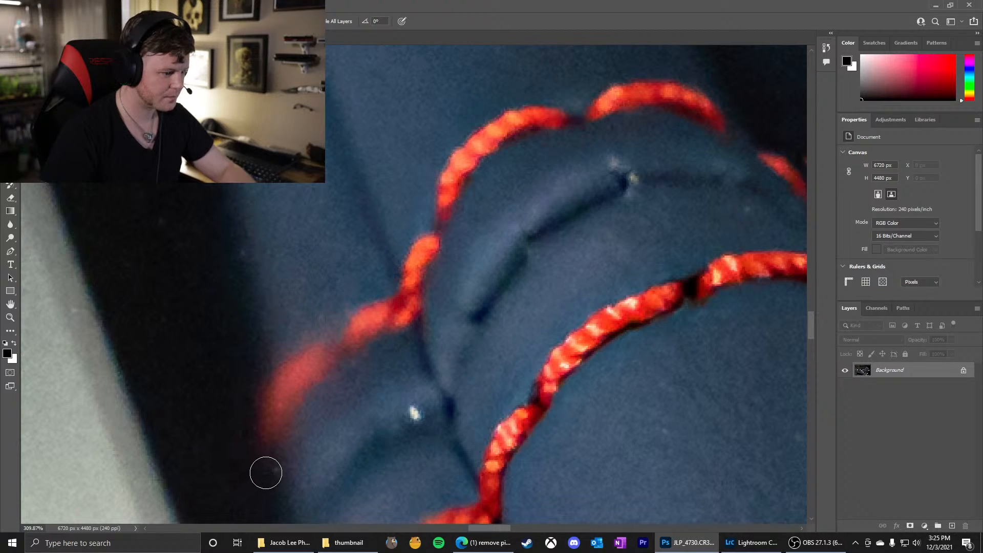
left_click(413, 412)
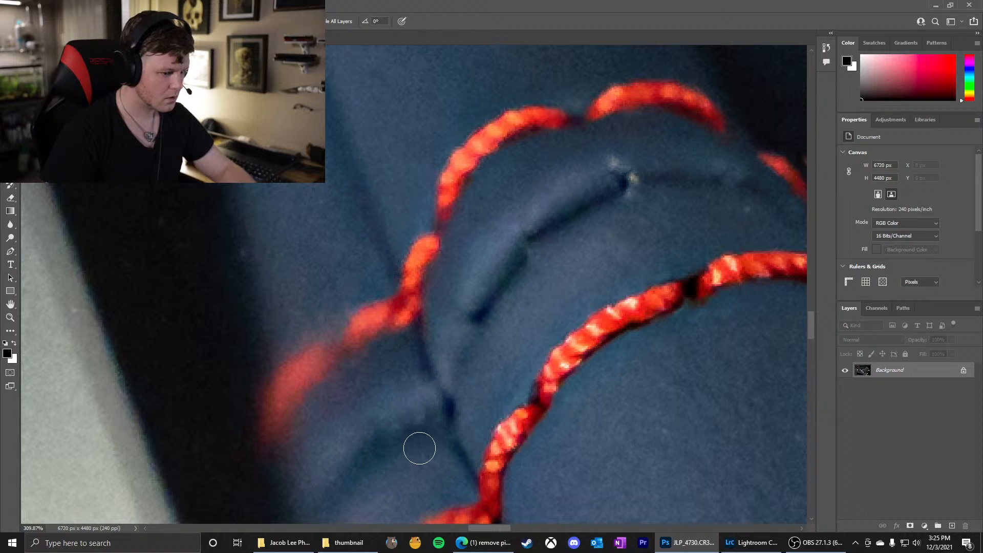
Examine the boot's red stitching, the leather around it and the RS badge lettering for remaining specks
scroll(412, 358, "down", 5)
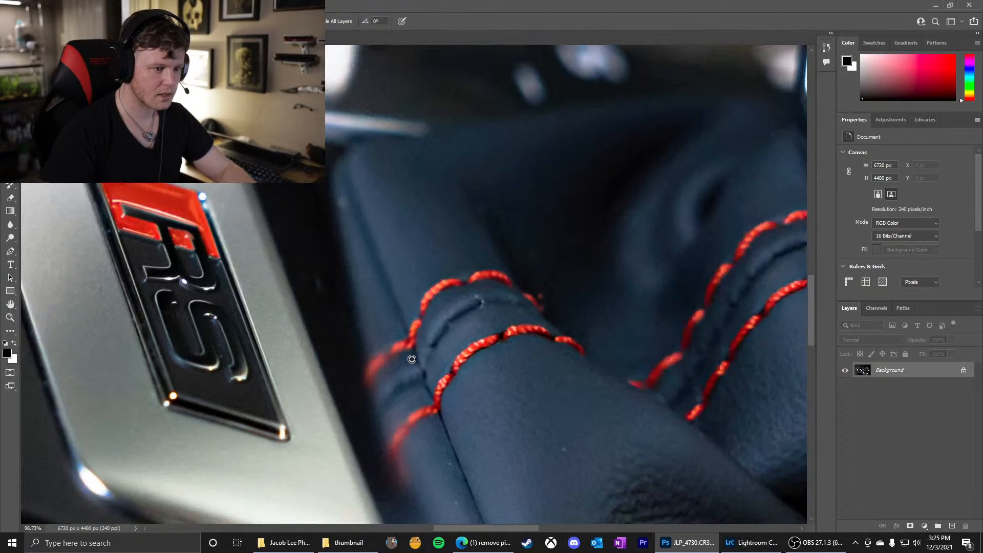
scroll(411, 359, "down", 1)
scroll(427, 460, "up", 7)
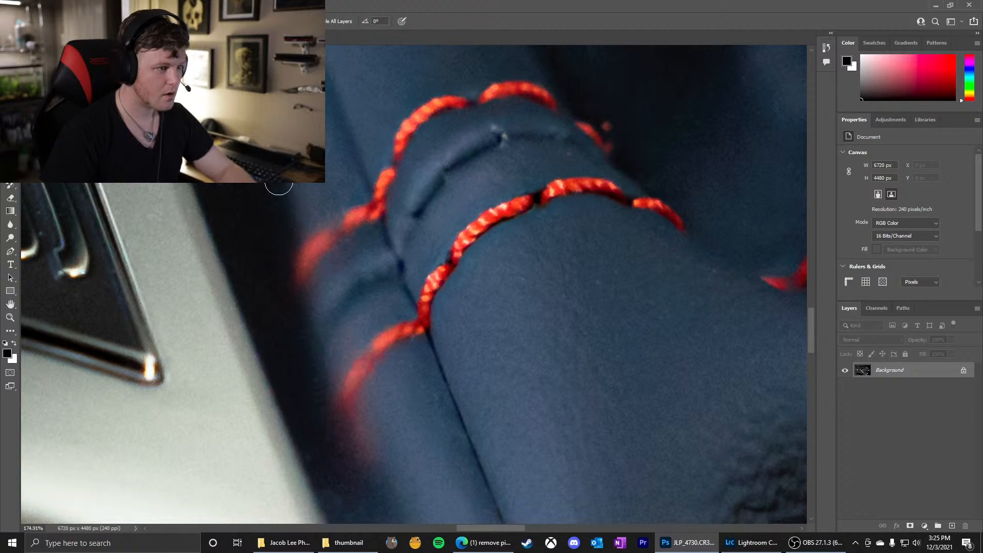
scroll(303, 247, "down", 5)
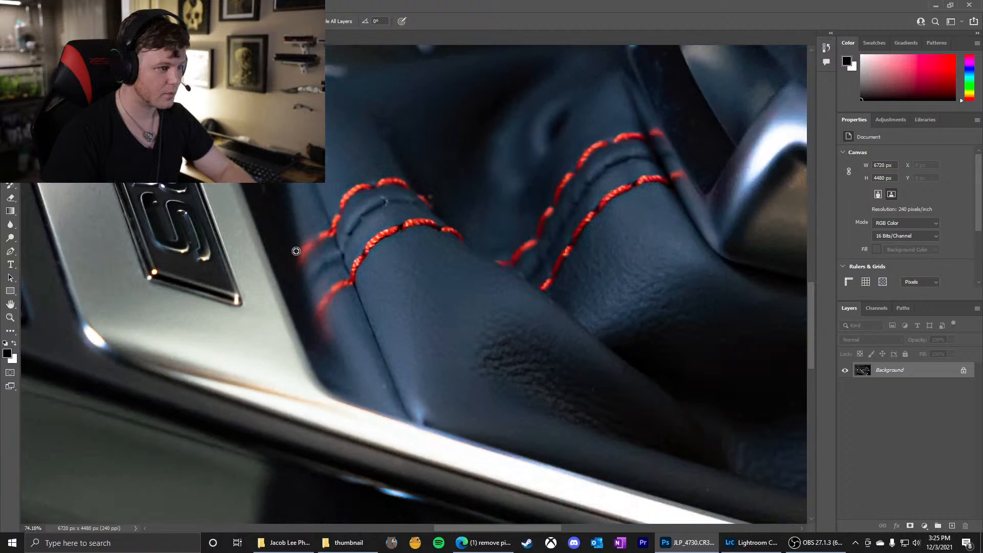
scroll(241, 219, "up", 12)
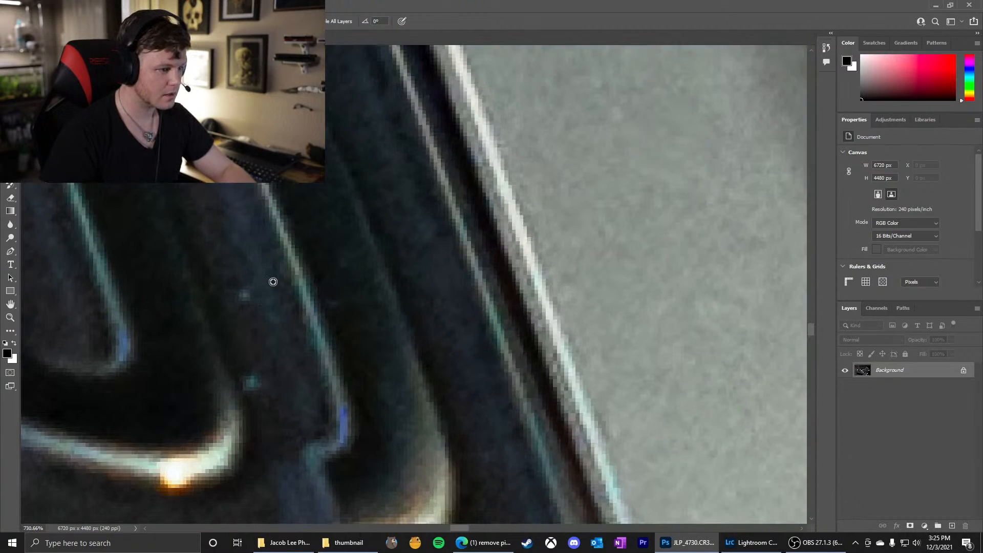
mouse_move(273, 281)
left_mouse_down()
mouse_move(238, 278)
mouse_move(245, 281)
left_mouse_up()
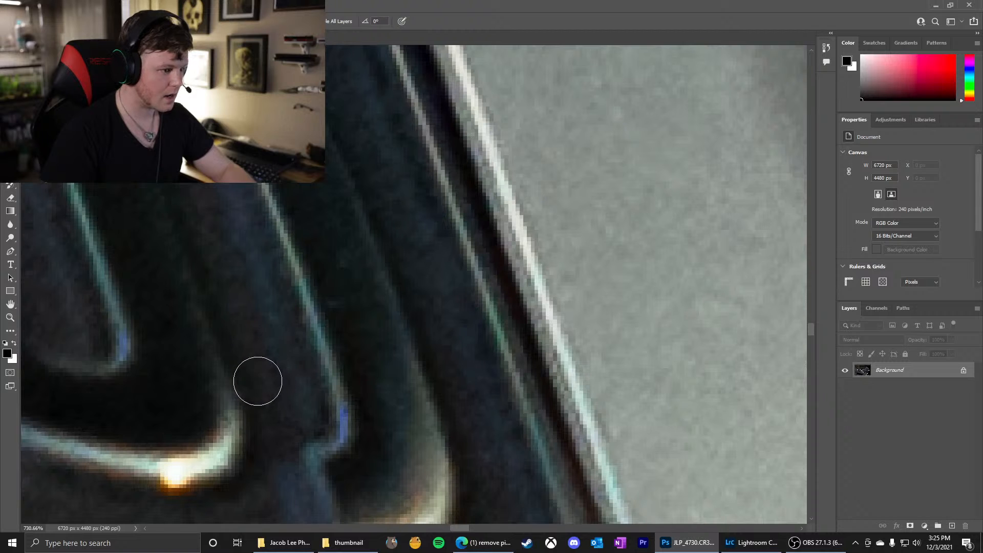
scroll(267, 307, "down", 3)
scroll(267, 306, "down", 8)
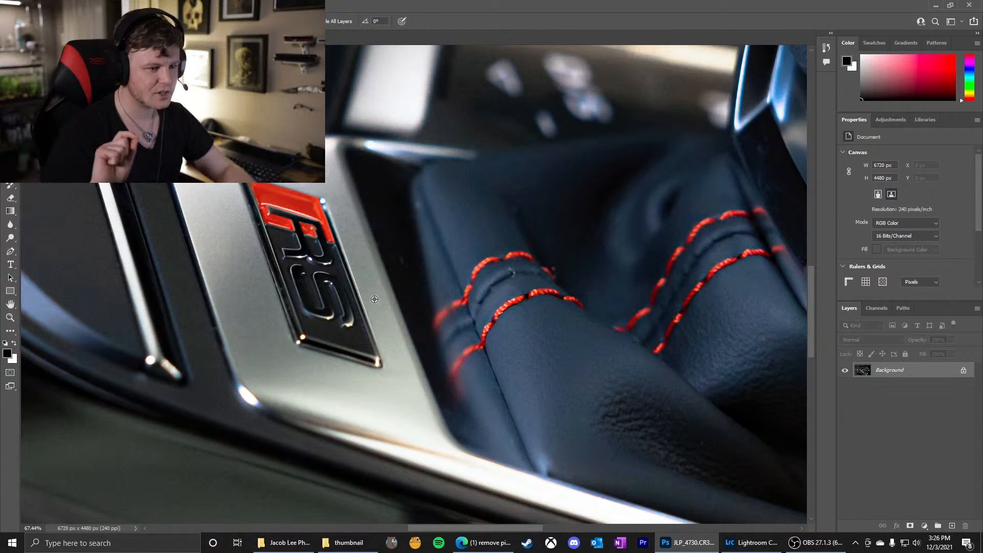
Heal the small light specks on the blue leather beside the dark seam running down to the metal trim
scroll(533, 446, "up", 5)
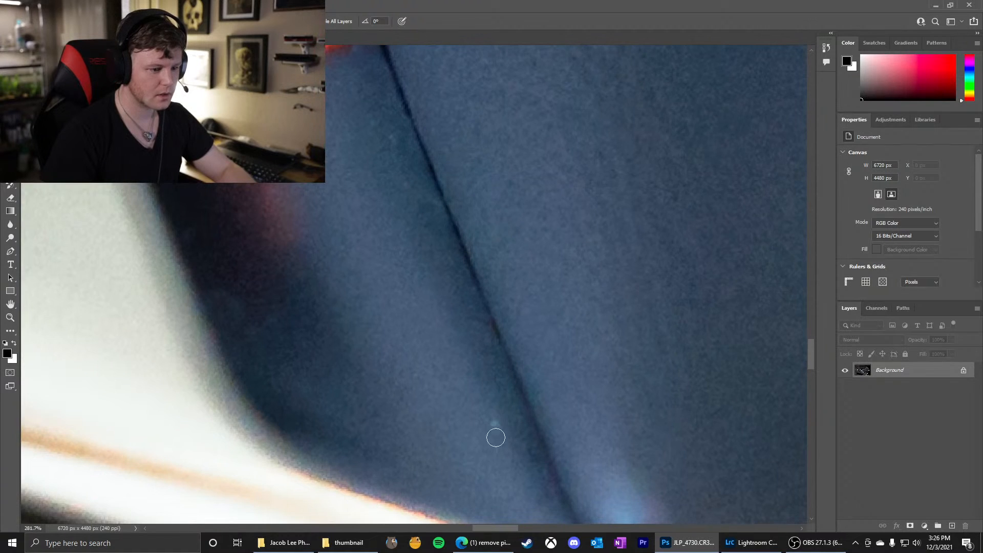
left_click(494, 423)
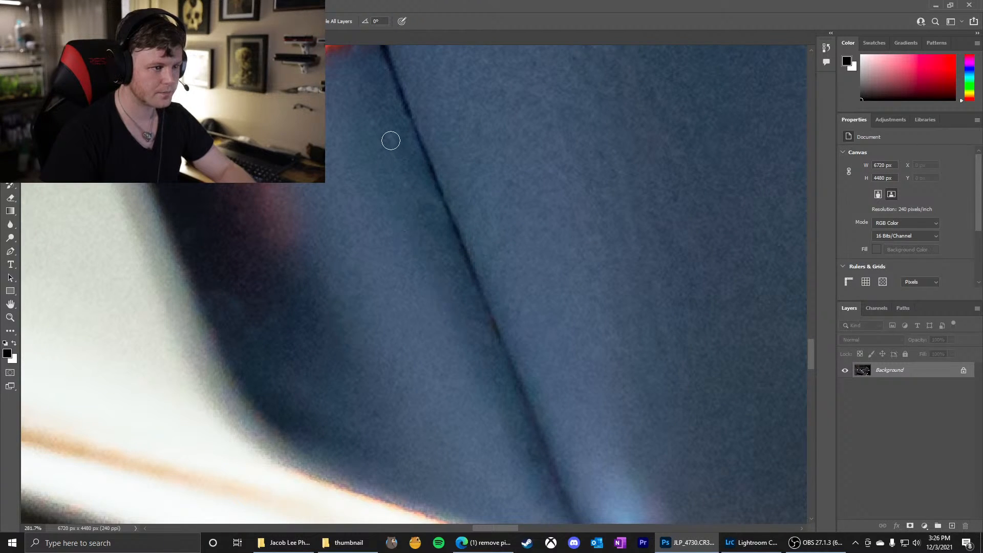
scroll(430, 258, "down", 7)
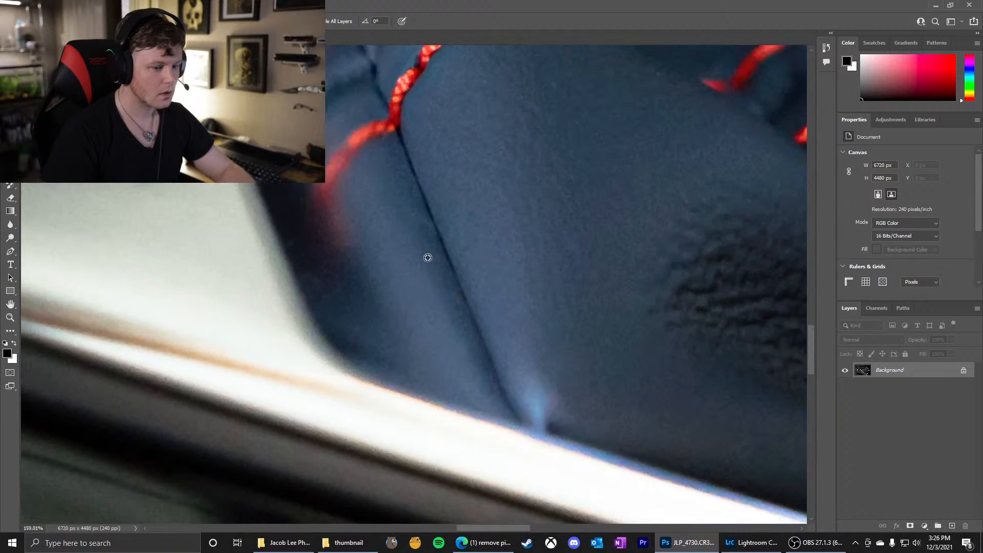
Heal the light speck on the glossy panel's blue reflection, then the one on the thin metal line above it with a smaller brush
scroll(553, 399, "up", 4)
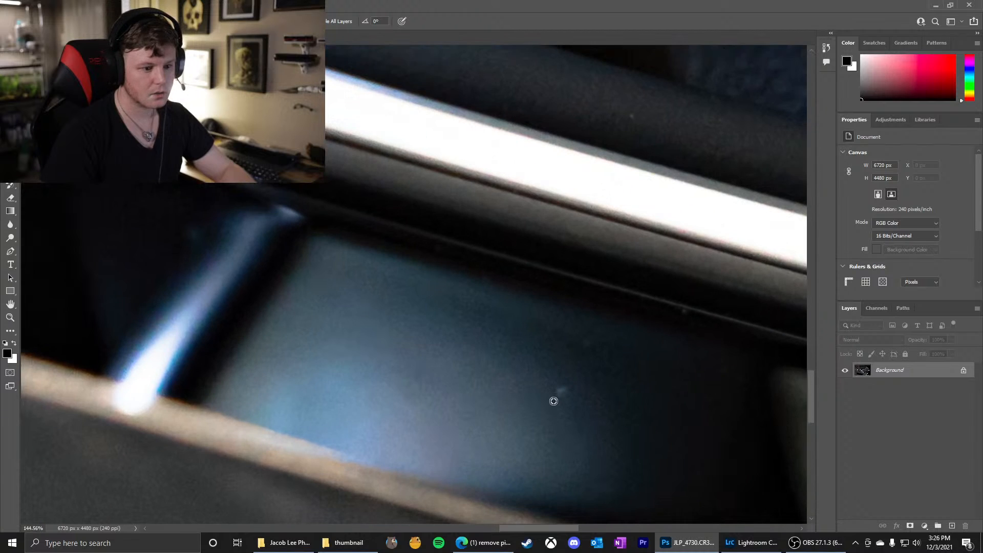
left_click(563, 391)
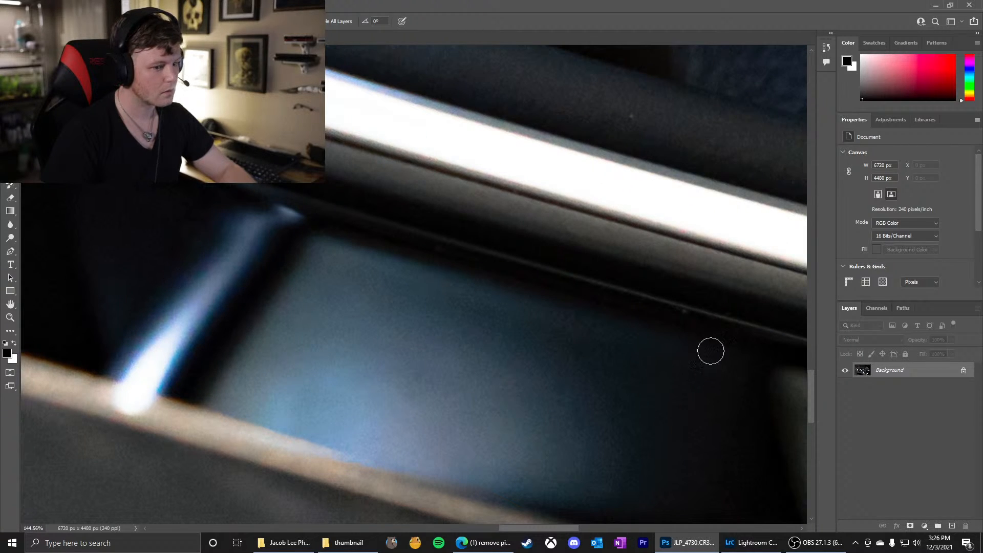
right_click(681, 314, "alt")
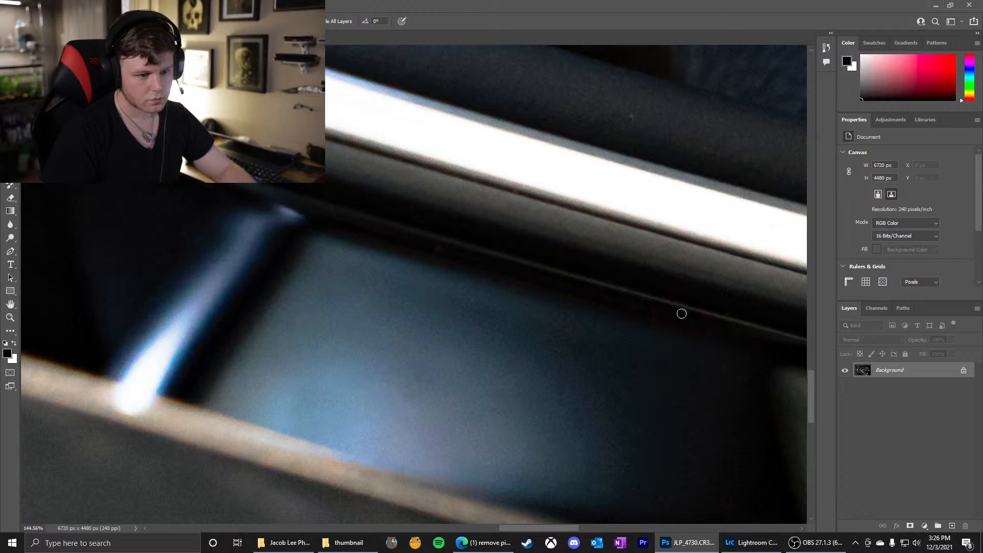
Heal the light specks on the grey-green reflection of the glossy black panel above the round metal dial
scroll(437, 299, "down", 6)
scroll(536, 218, "up", 8)
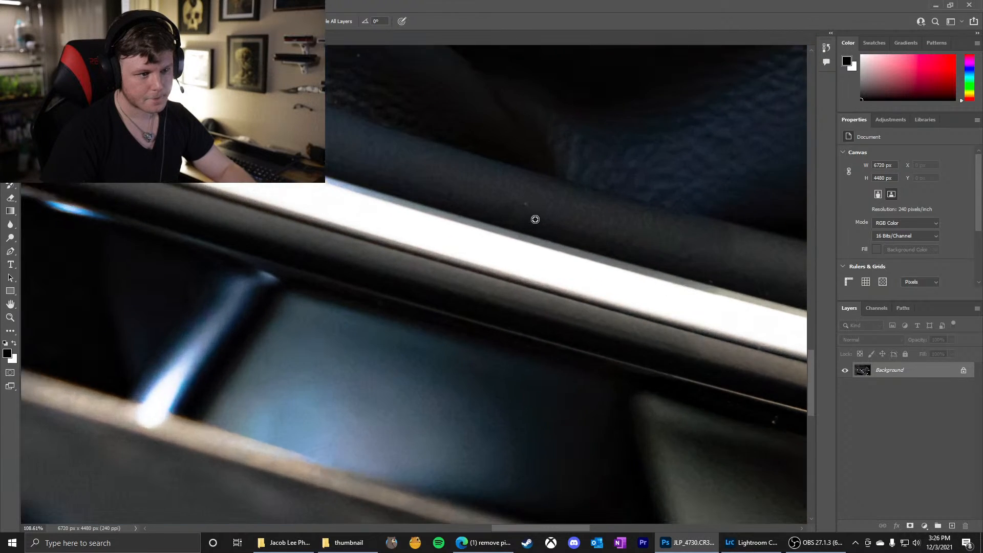
scroll(562, 242, "down", 10)
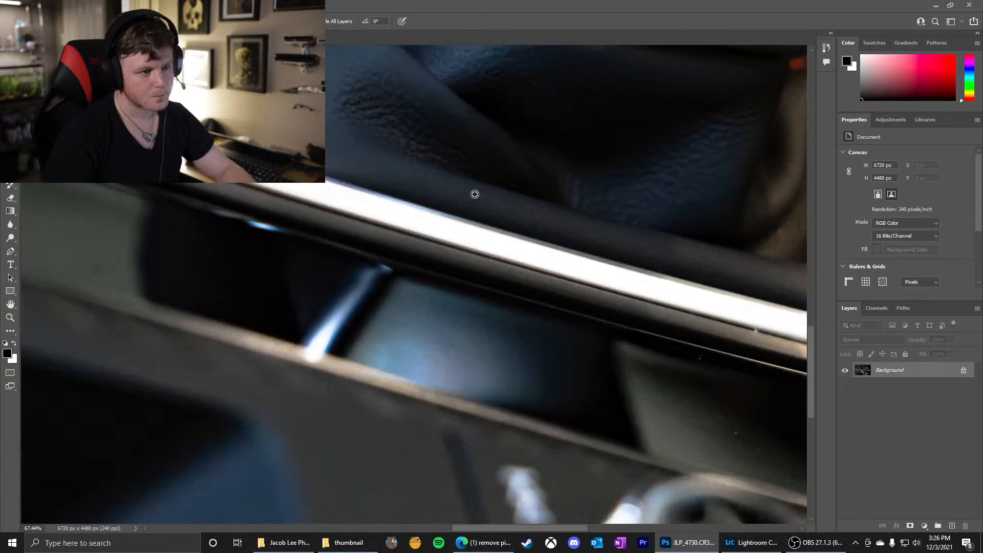
scroll(441, 118, "up", 11)
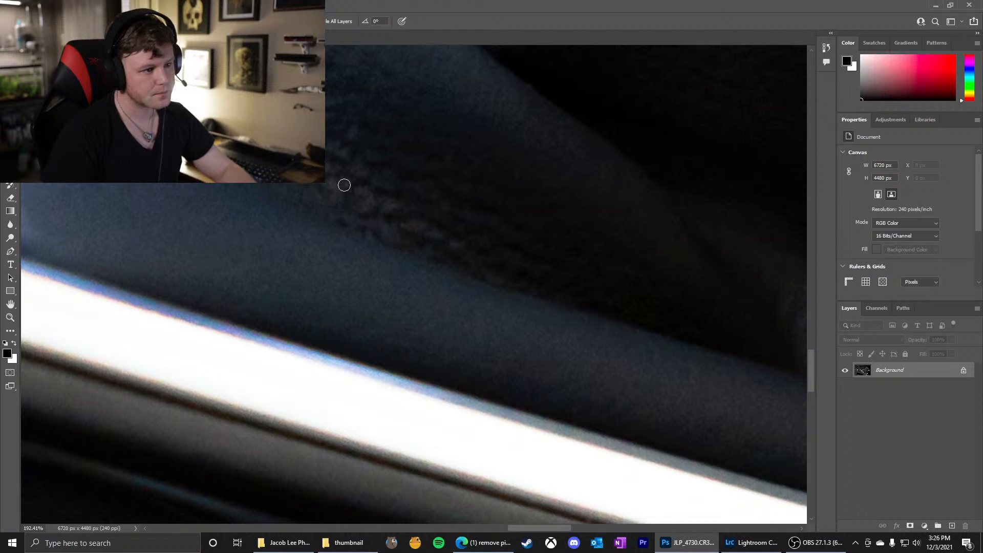
scroll(356, 217, "down", 8)
scroll(564, 367, "up", 10)
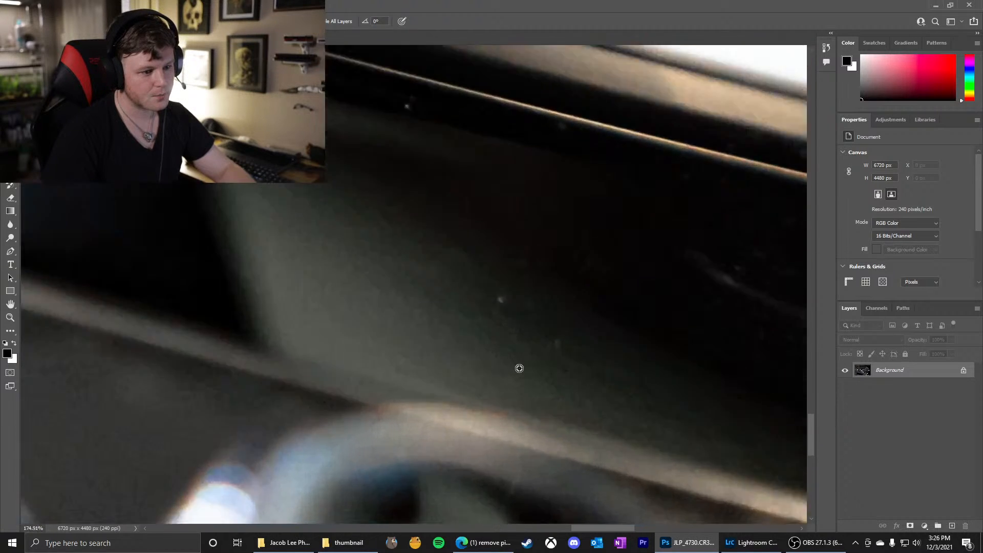
left_click_drag(494, 280, 500, 282)
left_click(497, 278)
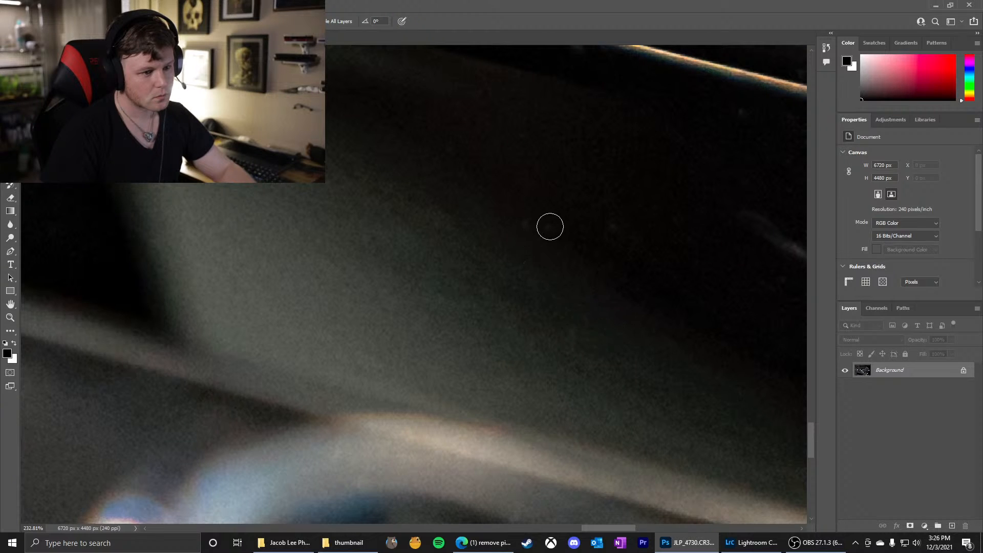
Heal the specks just beneath the thin metal line and on the lower edge of the bright metal strip
scroll(589, 266, "down", 6)
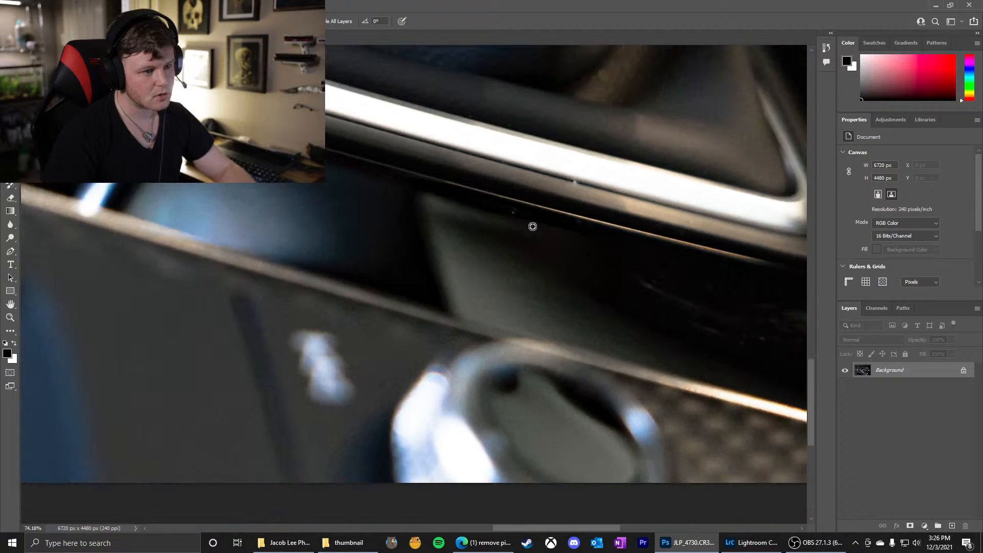
scroll(518, 210, "up", 5)
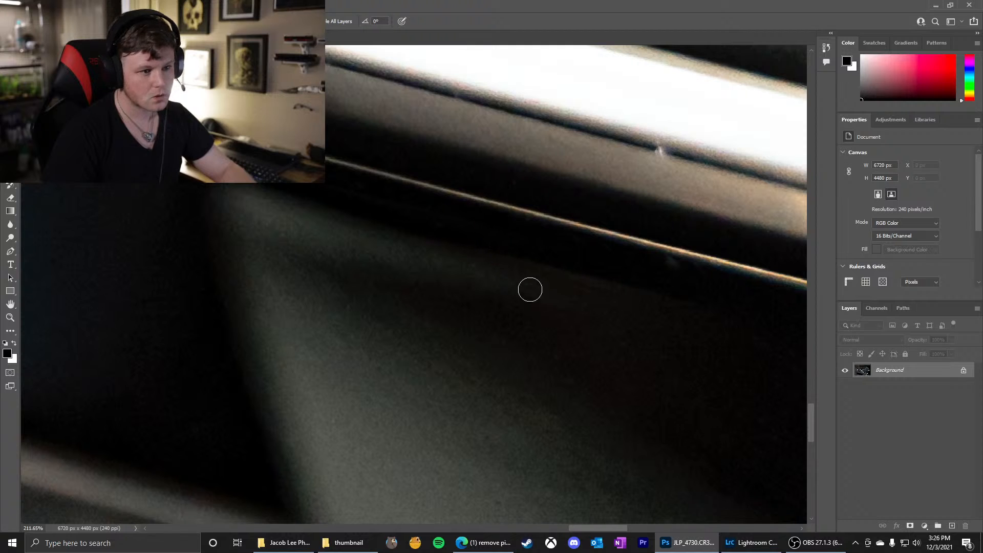
scroll(529, 289, "down", 3)
scroll(617, 215, "up", 5)
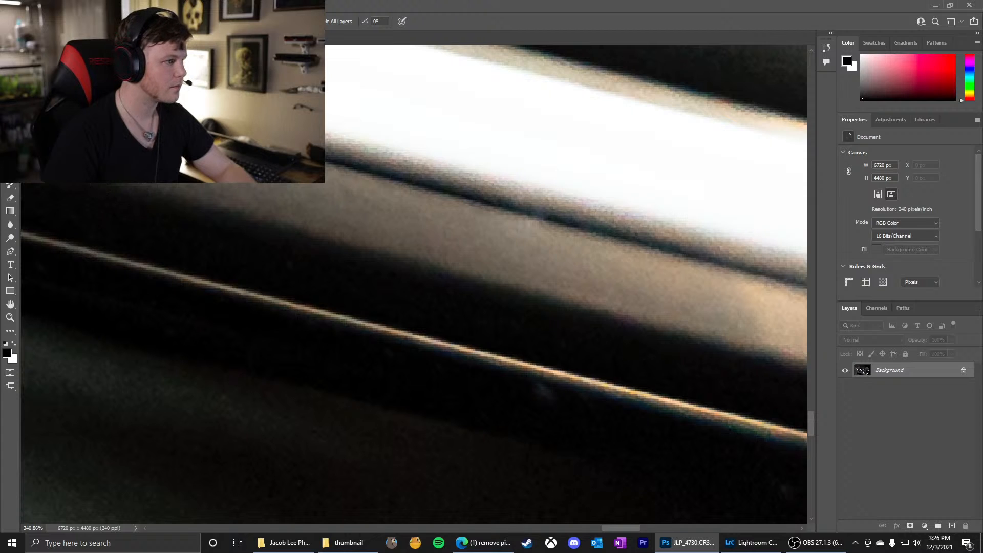
Clone clean edge pixels with the Clone Stamp over the light speck on the dark line beneath the bright metal strip
key("s")
mouse_move(480, 199)
left_mouse_down()
mouse_move(493, 202)
mouse_move(480, 181)
left_mouse_up()
left_click_drag(480, 217, 479, 214)
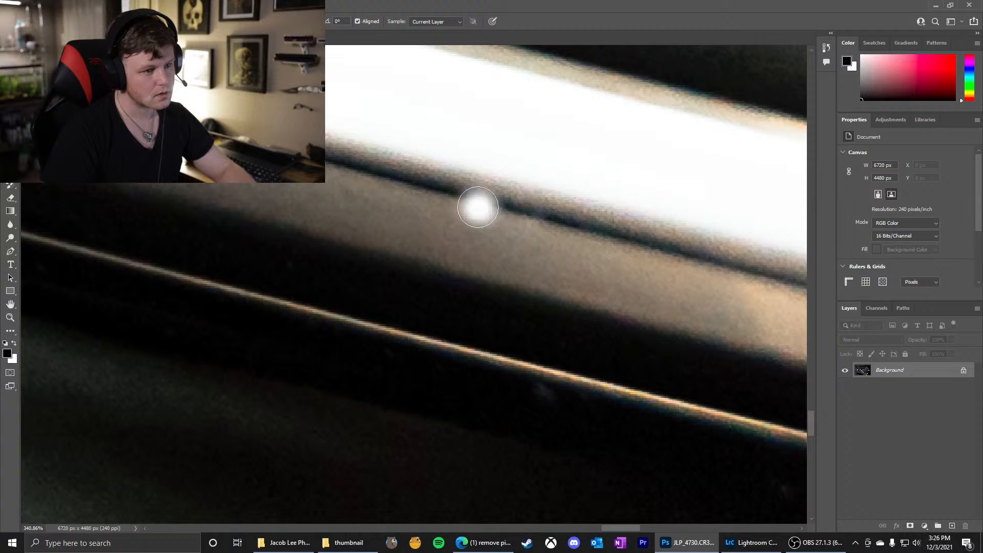
left_click(462, 195, "alt")
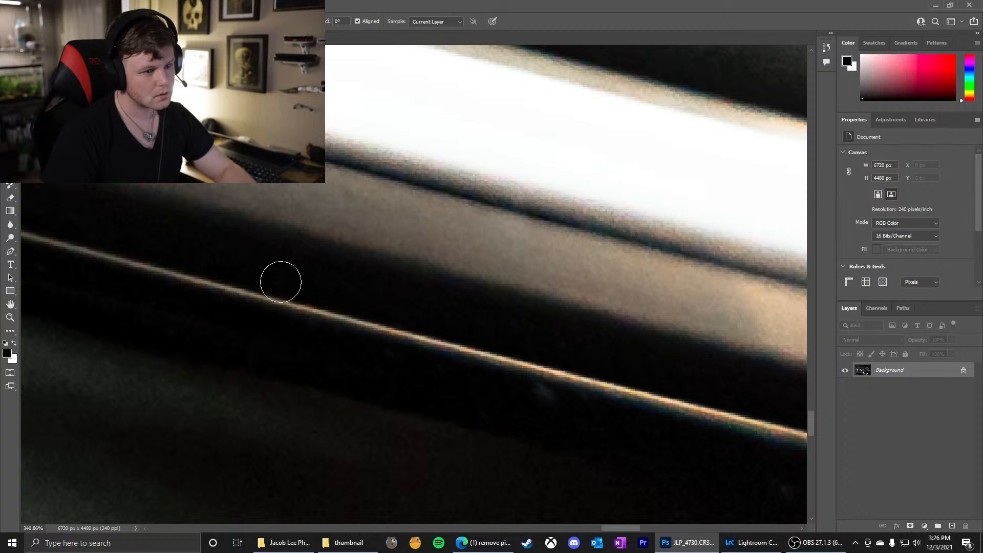
Heal the faint light specks on the black panel along both sides of the thin metal line
scroll(332, 215, "down", 5)
scroll(333, 215, "up", 1)
scroll(500, 322, "up", 1)
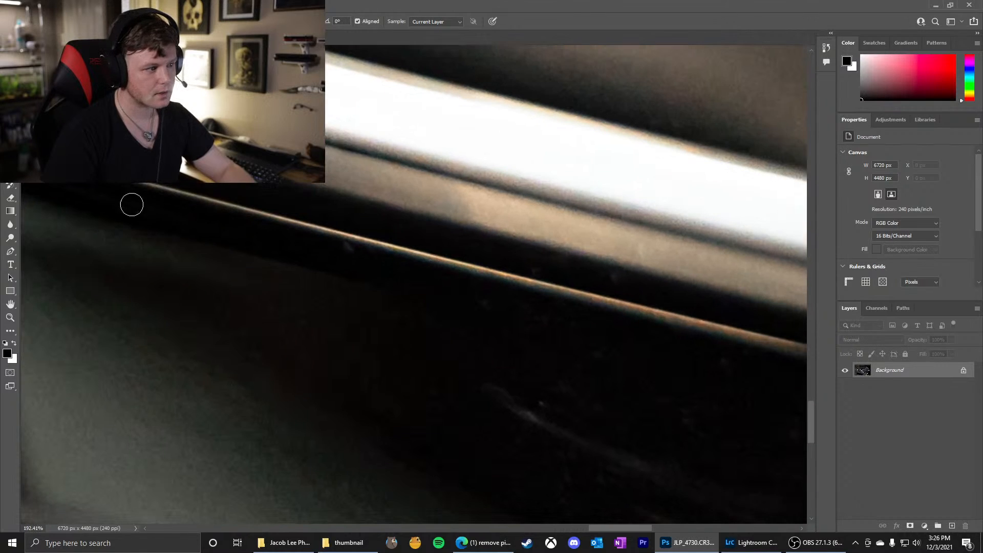
key("j")
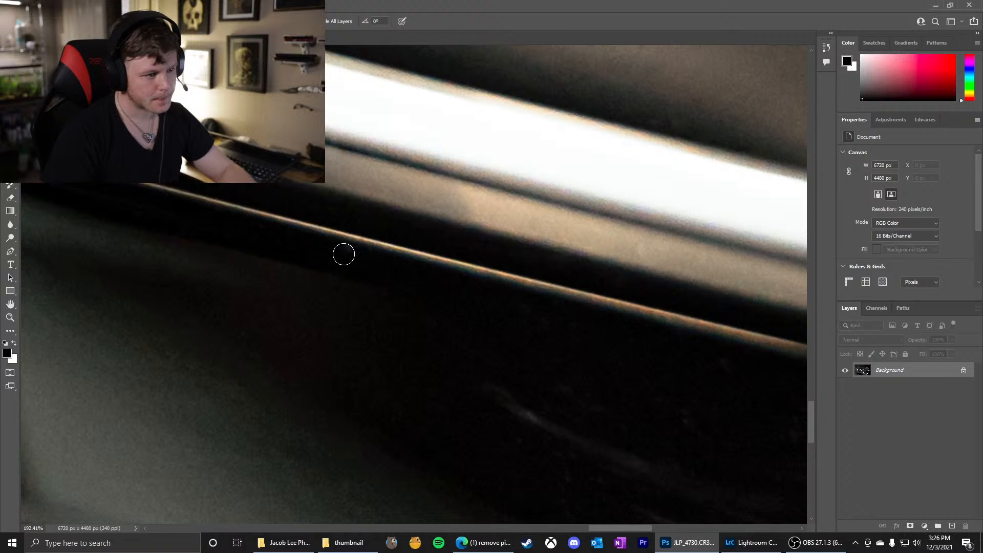
Heal the cluster of scratches and smudges on the glossy black panel below the metal frame's corner with a larger brush
scroll(271, 277, "down", 3)
scroll(518, 395, "up", 4)
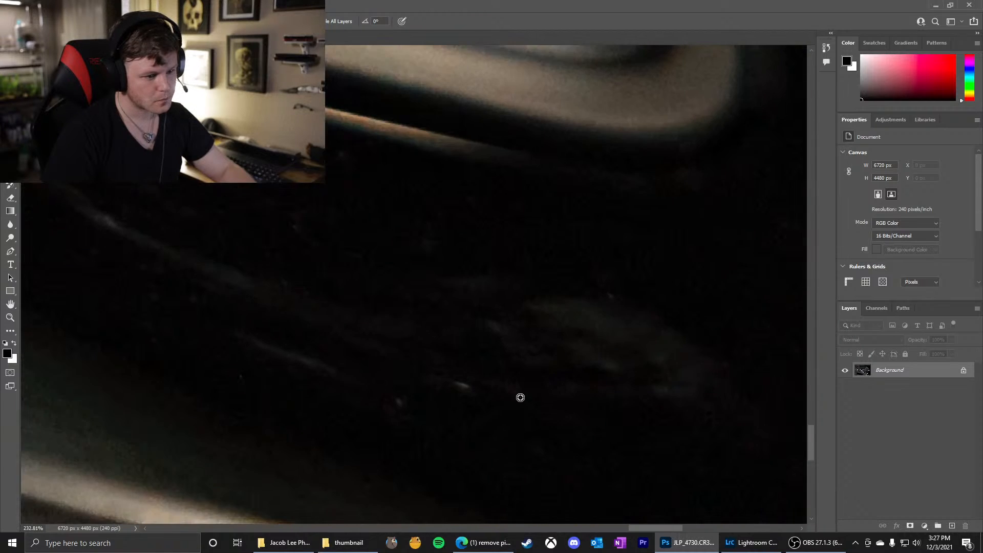
scroll(501, 397, "down", 2)
scroll(501, 397, "down", 4)
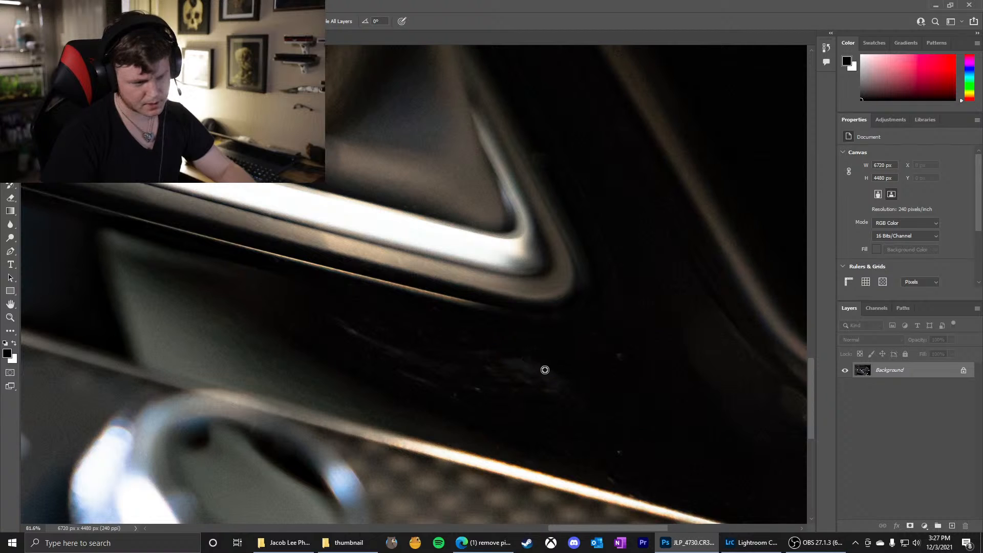
left_click_drag(533, 376, 580, 380)
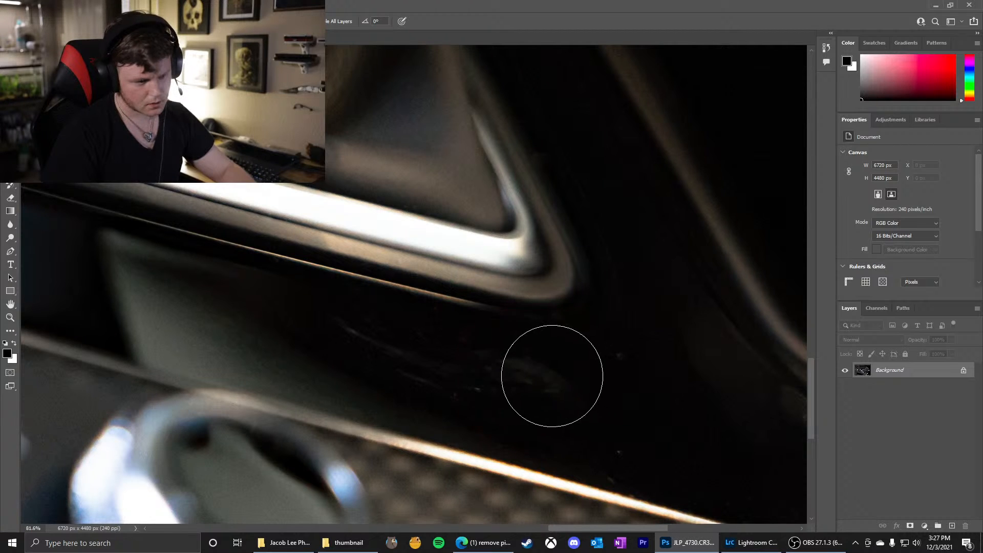
left_click(525, 378)
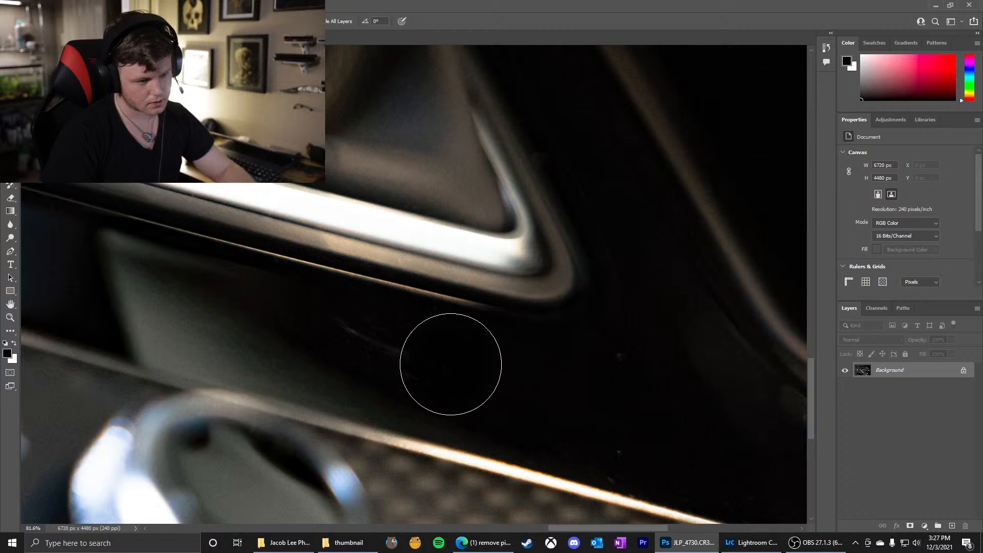
left_click(417, 363)
left_click_drag(395, 344, 344, 325)
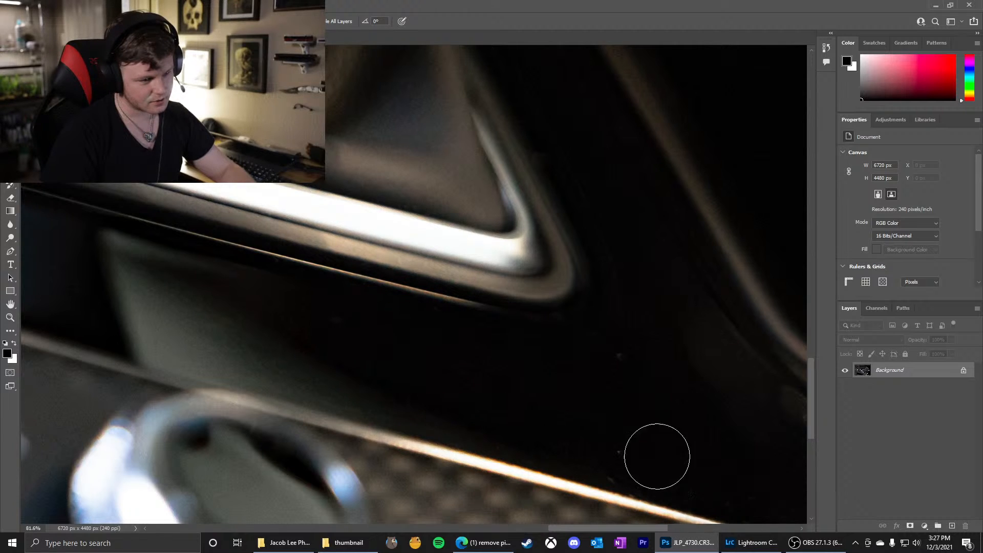
Heal the two small specks on the black panel beyond the metal frame's corner with a smaller brush
left_click_drag(617, 357, 605, 358)
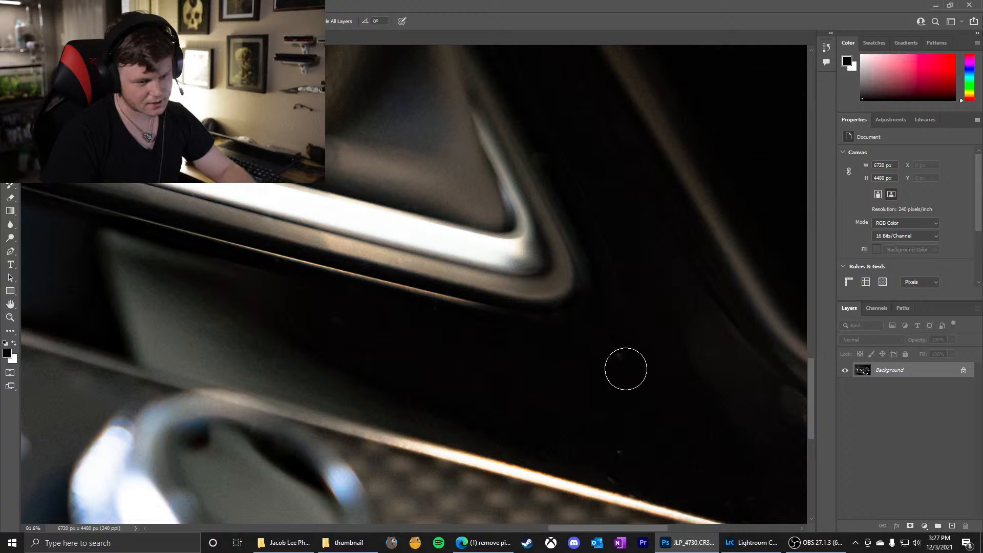
left_click(622, 361)
left_click(618, 446)
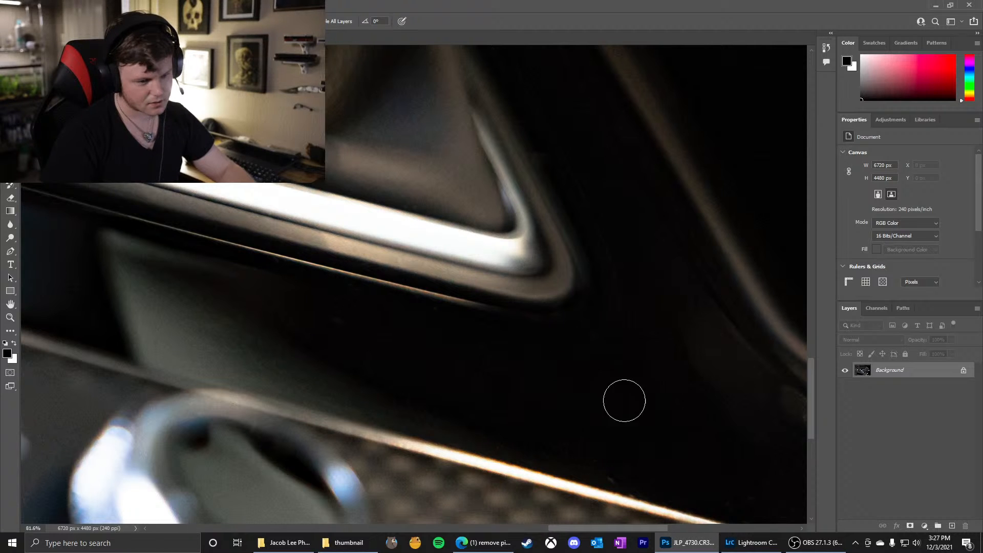
Heal the remaining specks on the black panel between the bright trim line and the curved line near the image corner
scroll(616, 389, "down", 6)
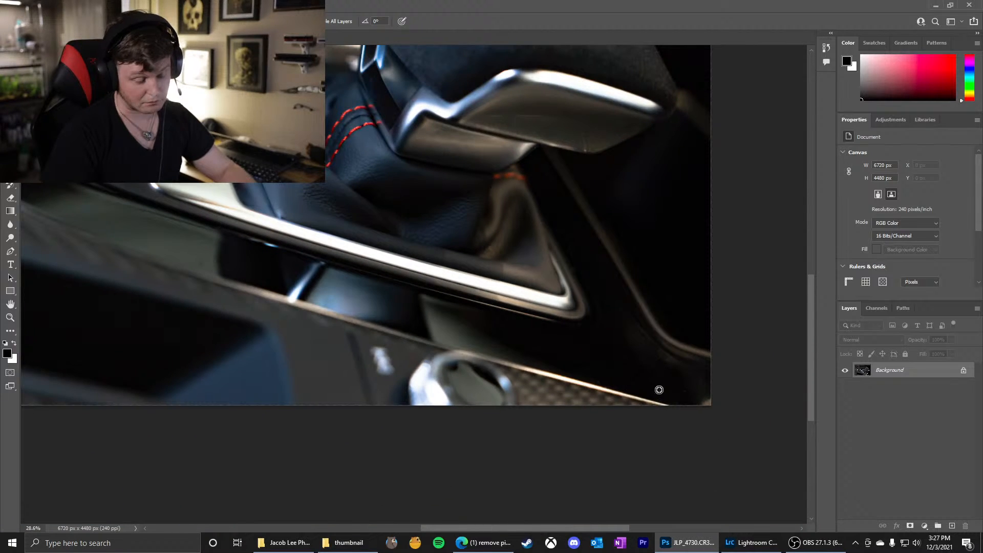
scroll(659, 390, "up", 6)
left_click_drag(569, 389, 511, 404)
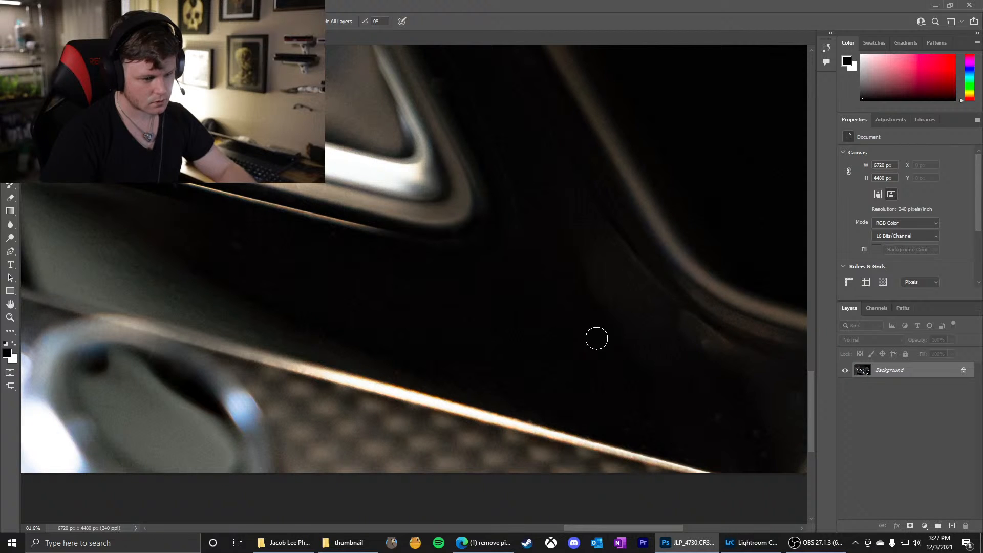
scroll(502, 310, "up", 2)
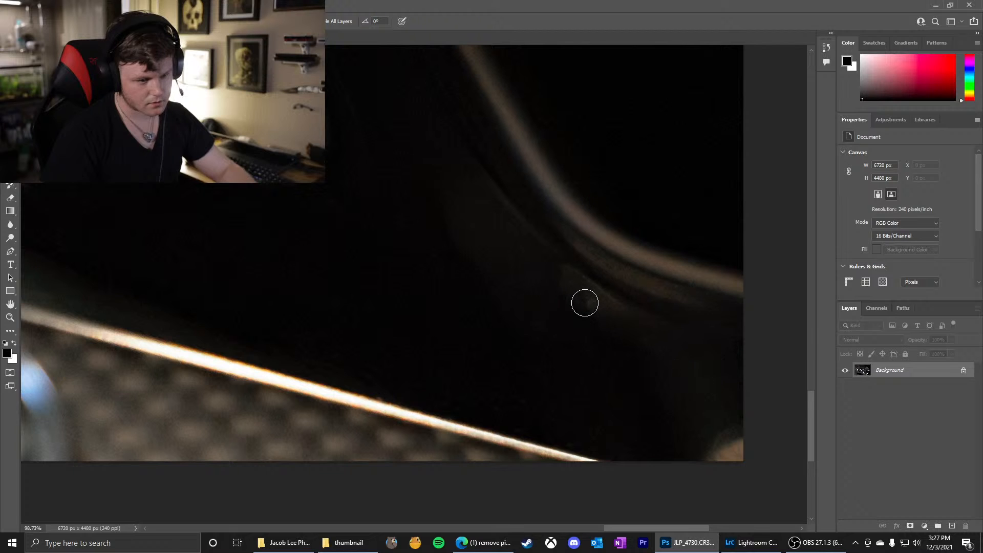
Examine the cleaned black panel and the upper part of the suede shift knob for remaining specks
scroll(552, 356, "down", 5)
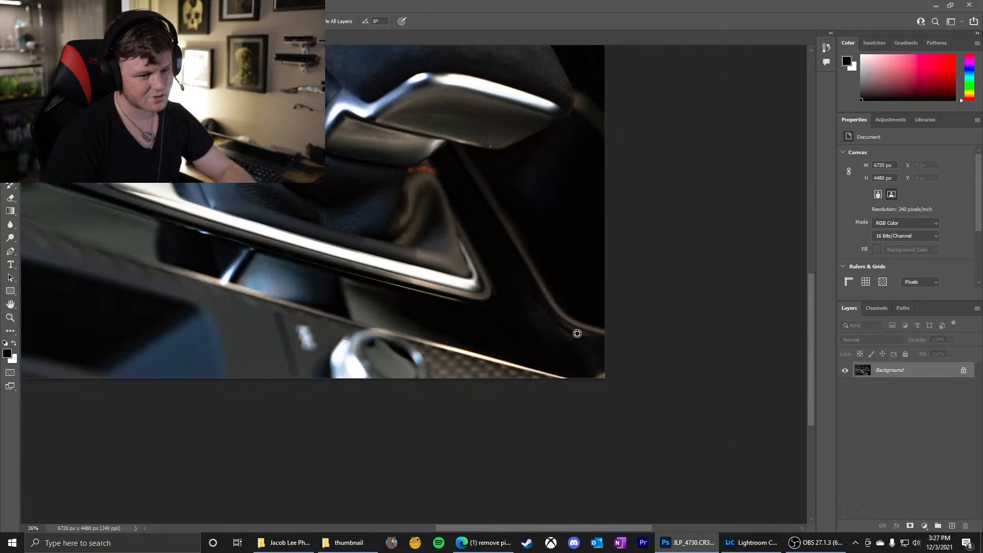
scroll(518, 341, "down", 1)
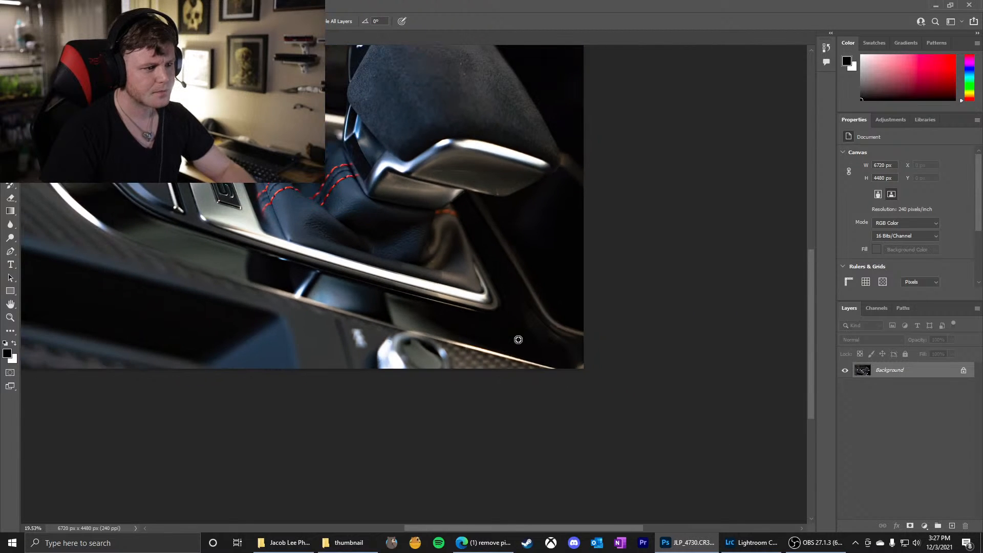
scroll(516, 271, "up", 5)
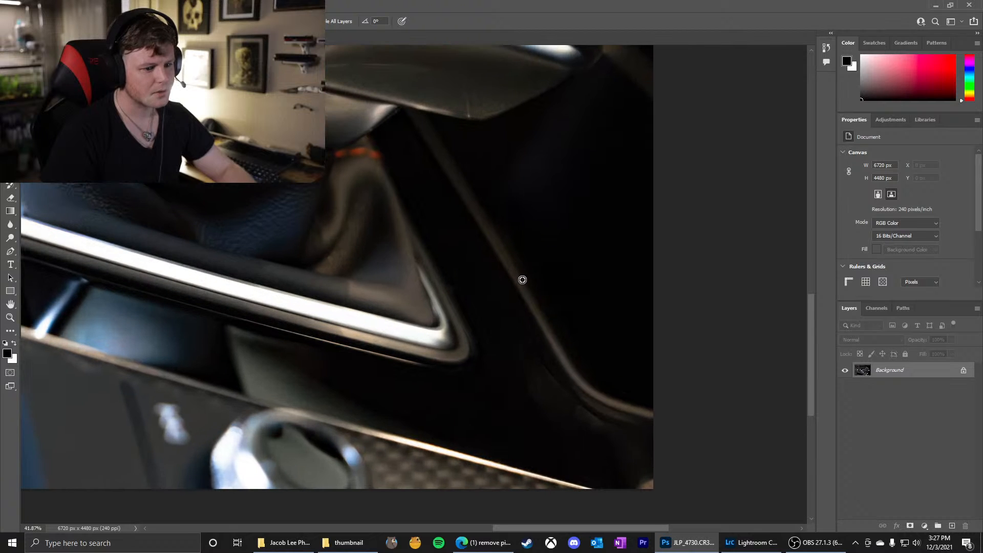
scroll(593, 426, "down", 5)
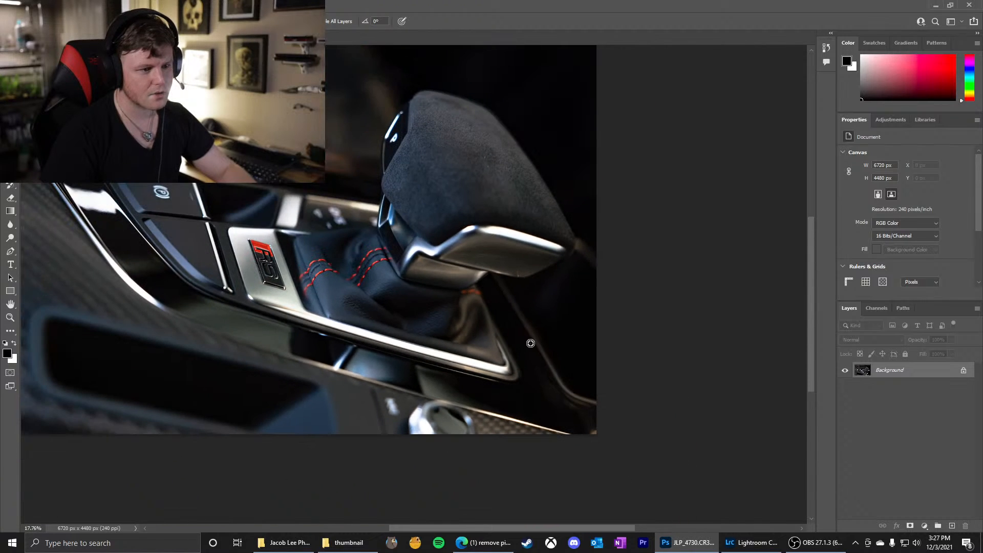
scroll(484, 141, "up", 6)
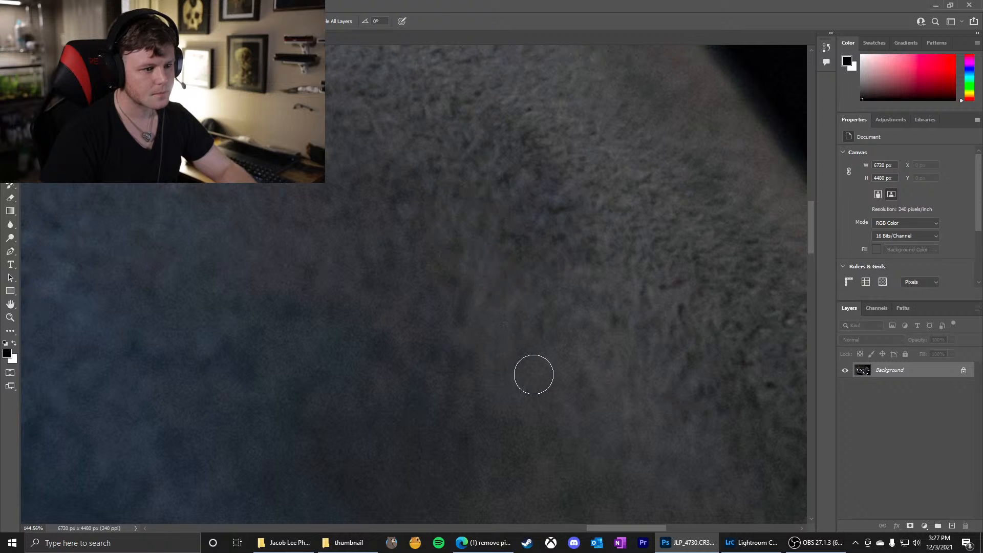
scroll(554, 319, "down", 3)
scroll(495, 176, "up", 4)
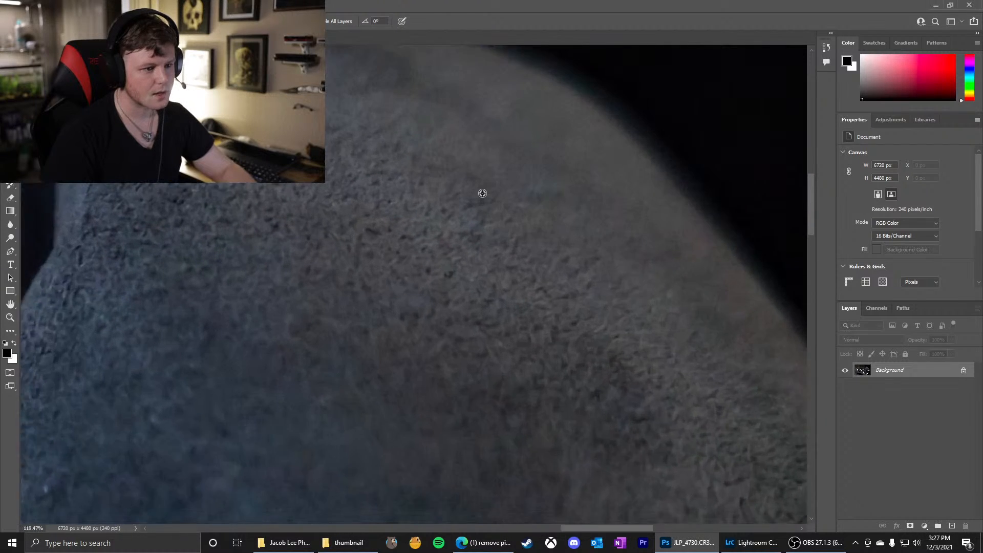
scroll(560, 343, "down", 10)
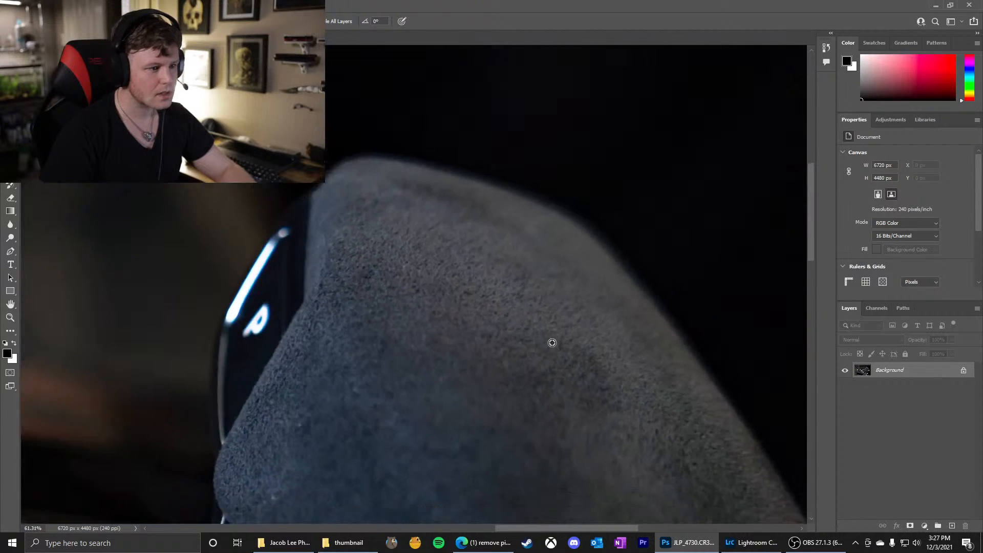
Heal the light speck near the lower left bulge of the suede shift knob
scroll(355, 414, "up", 5)
scroll(355, 414, "up", 3)
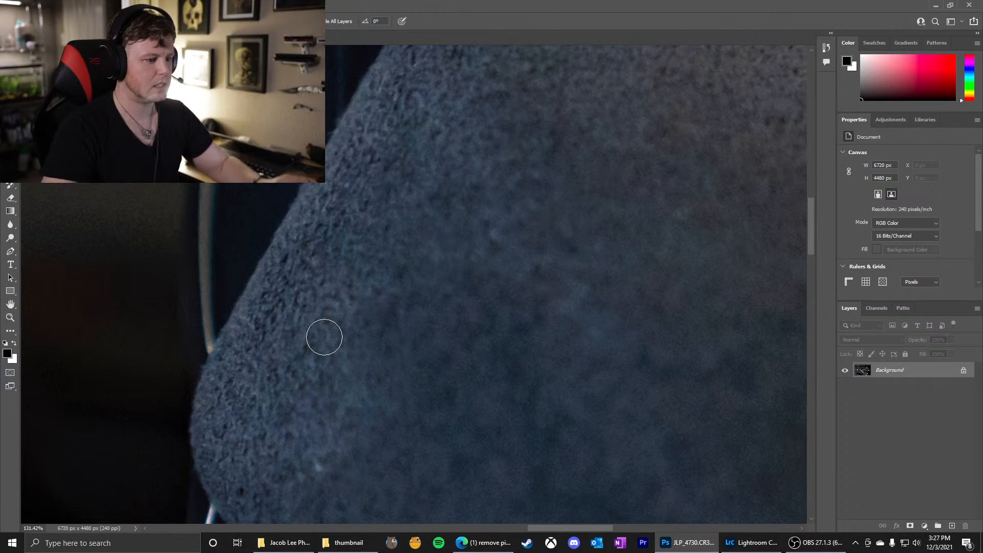
left_click(319, 466)
scroll(377, 404, "down", 12)
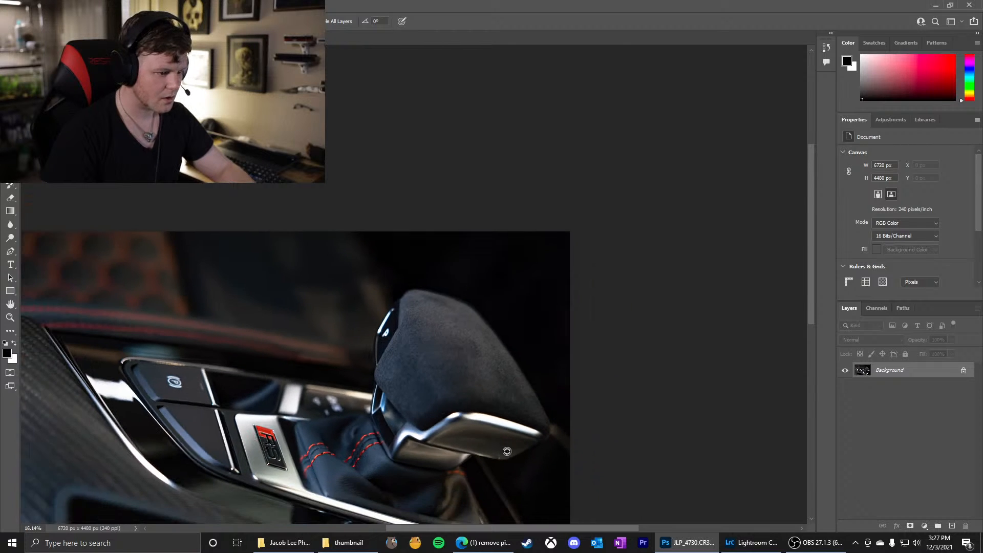
Heal the light streak and speck at the lower tip of the shift knob's dark metal trim, using a smaller brush
scroll(398, 342, "up", 13)
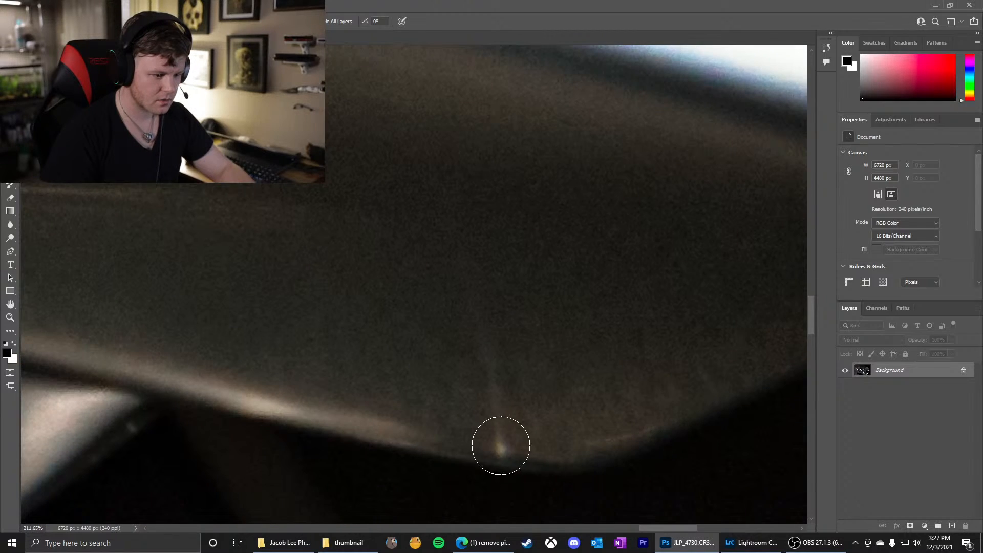
left_click(504, 434)
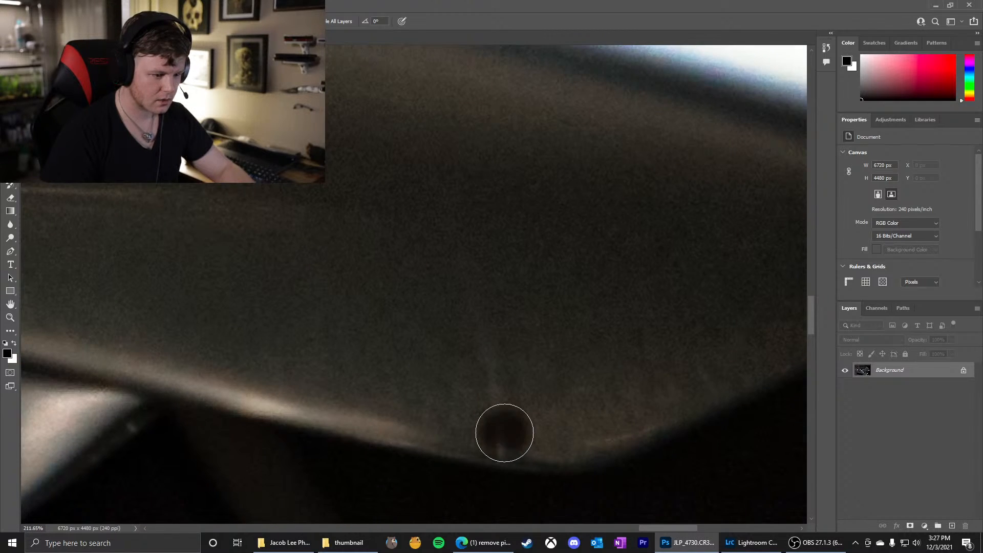
left_click_drag(500, 435, 490, 437)
left_click(500, 452)
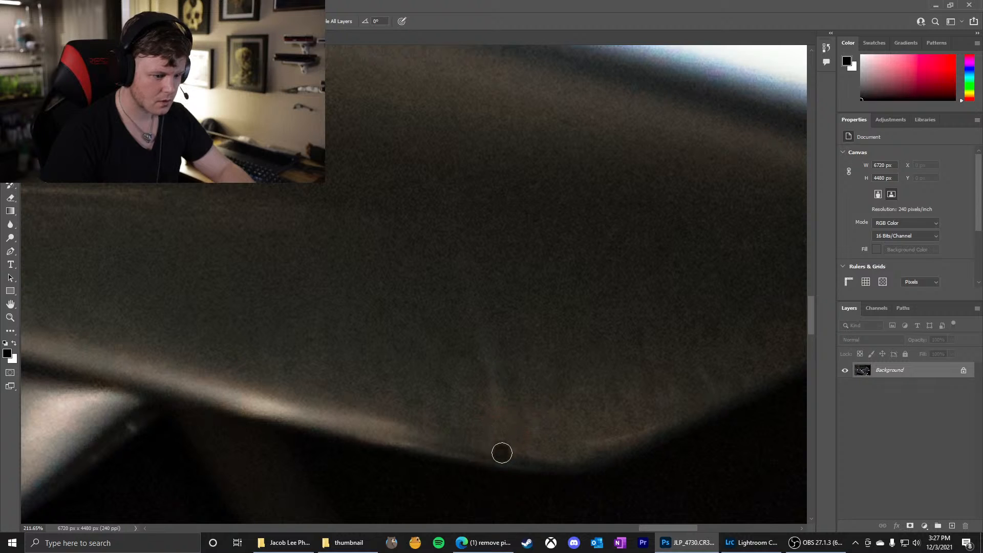
Examine the shift knob, parking brake button and surrounding trim for remaining blemishes
scroll(483, 395, "down", 7)
scroll(307, 363, "down", 4)
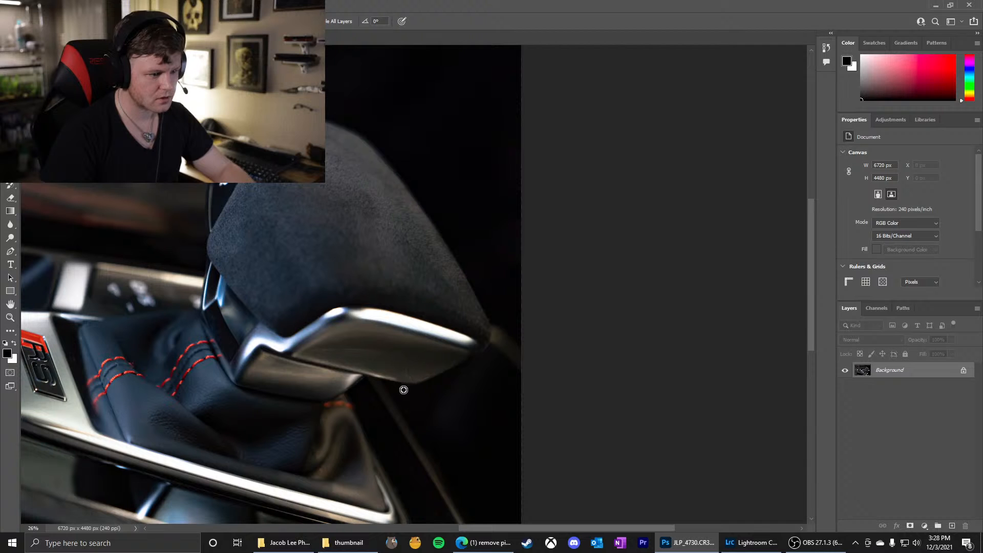
scroll(424, 373, "down", 3)
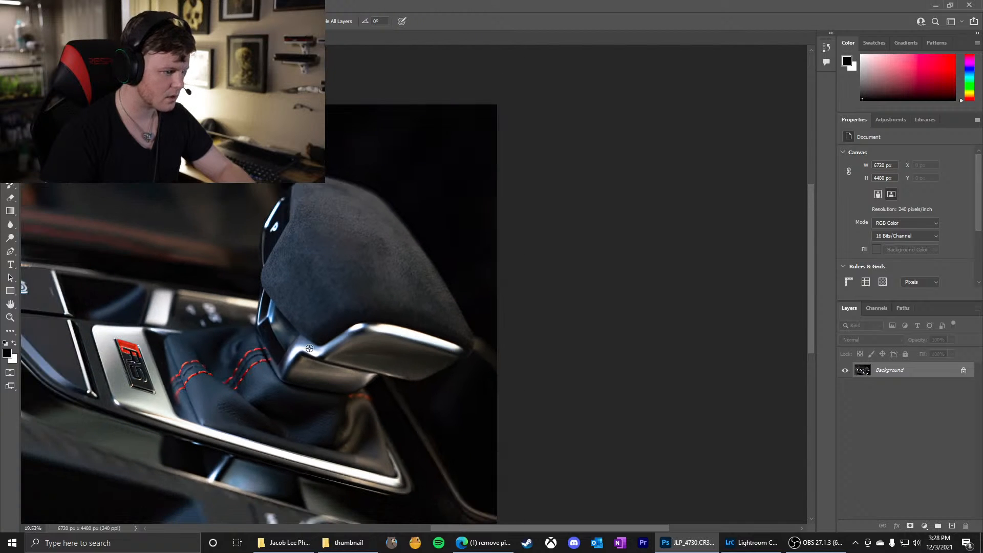
scroll(106, 284, "up", 5)
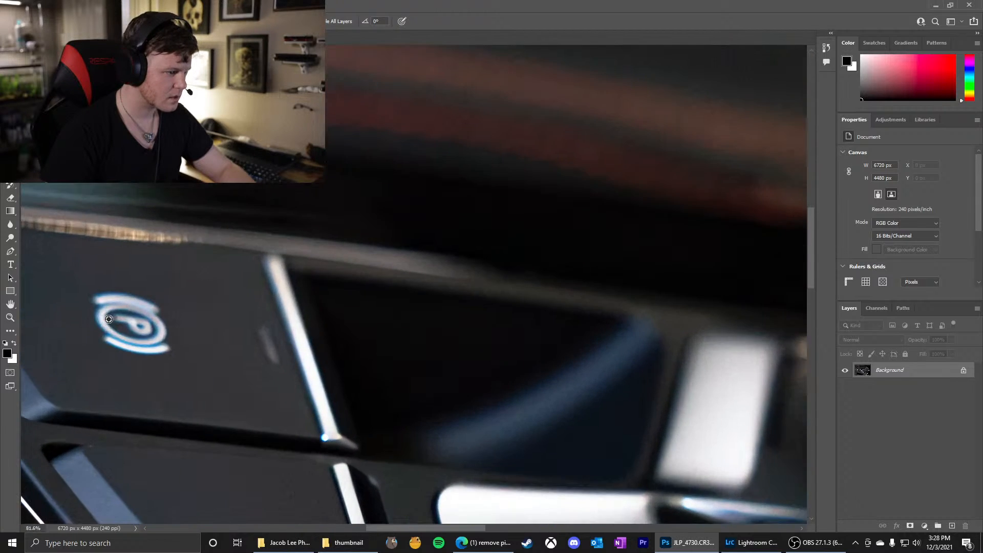
scroll(250, 324, "down", 2)
scroll(255, 325, "down", 2)
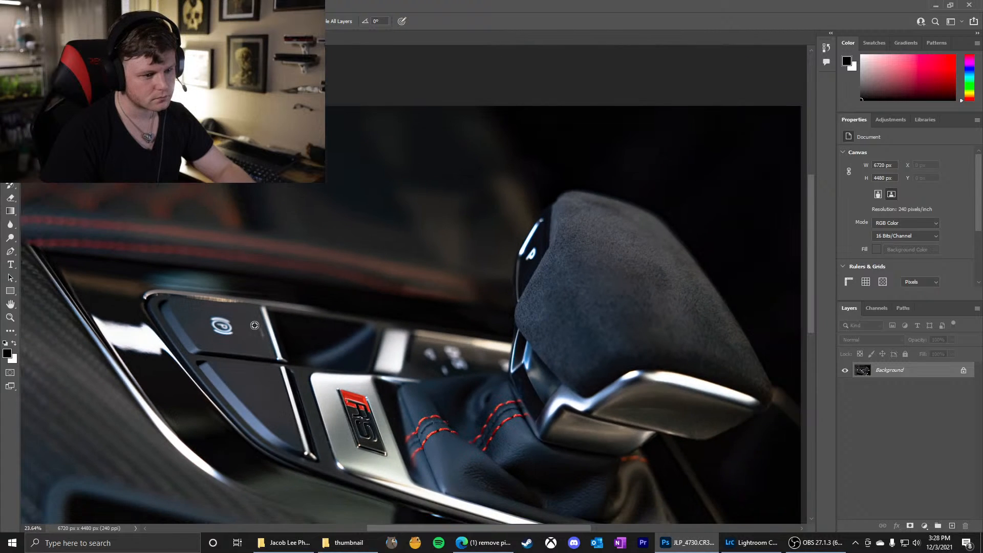
Heal the smallest blurred light mark below the out-of-focus lettering on the panel behind the leather boot
scroll(454, 369, "up", 6)
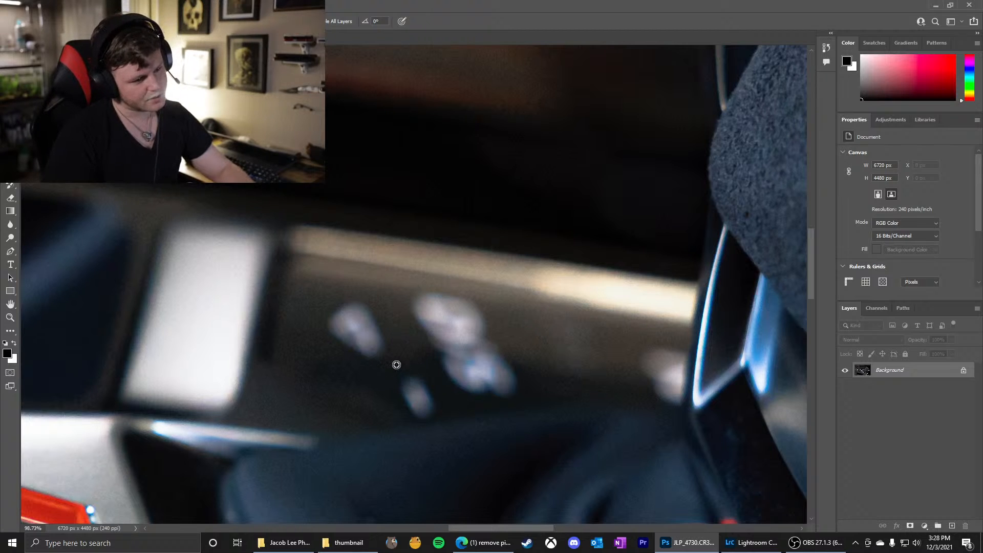
left_click_drag(397, 365, 409, 365)
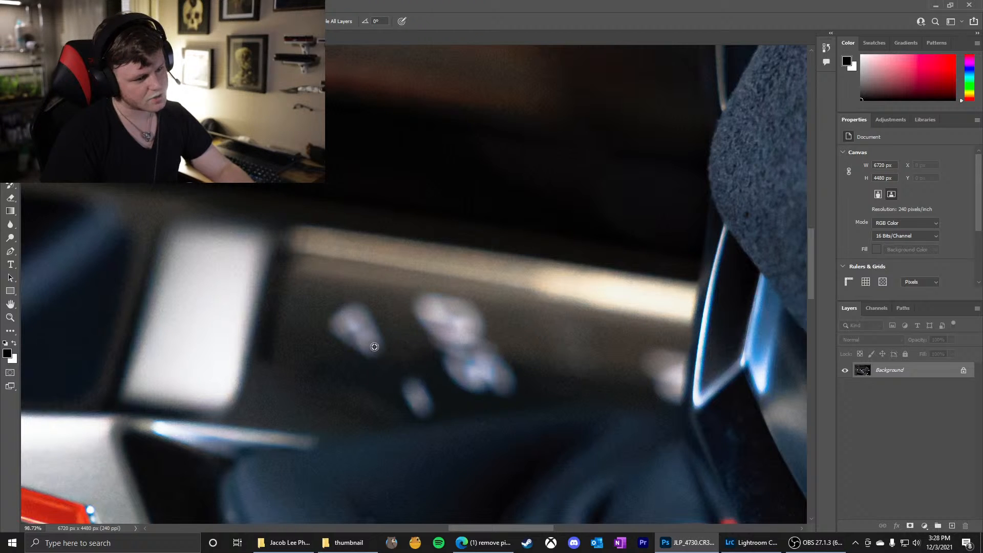
scroll(374, 348, "down", 8)
scroll(376, 349, "up", 11)
scroll(393, 368, "down", 7)
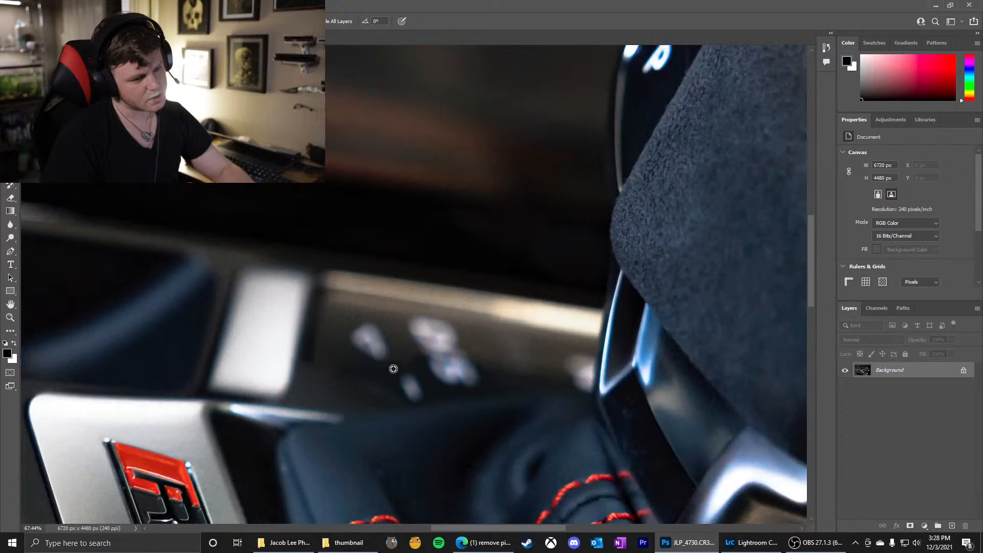
scroll(393, 369, "down", 5)
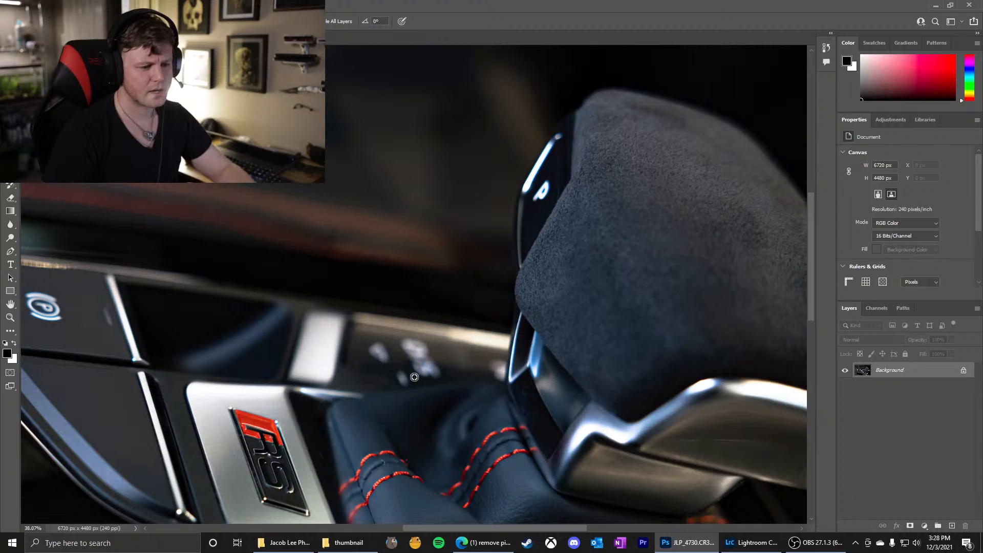
left_click_drag(395, 382, 404, 383)
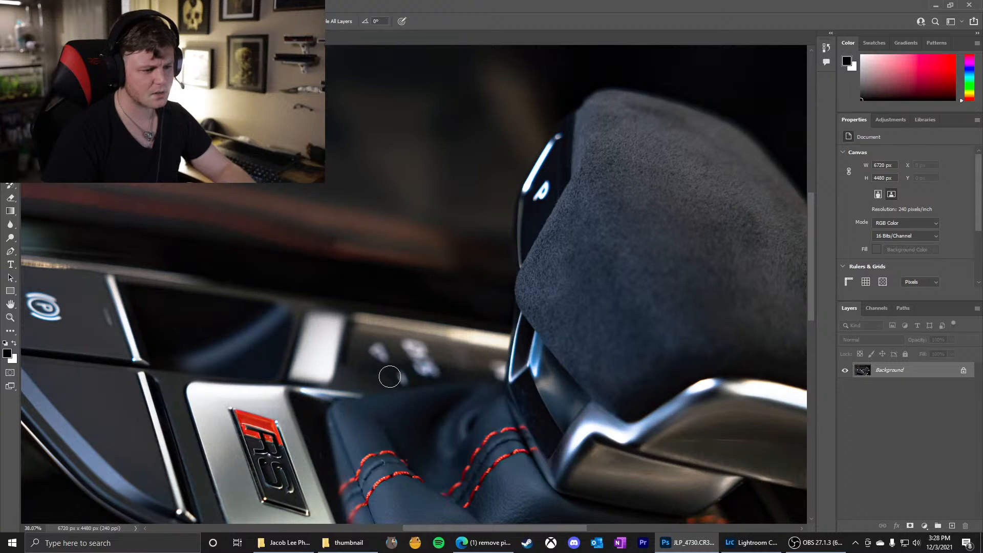
scroll(390, 377, "up", 6)
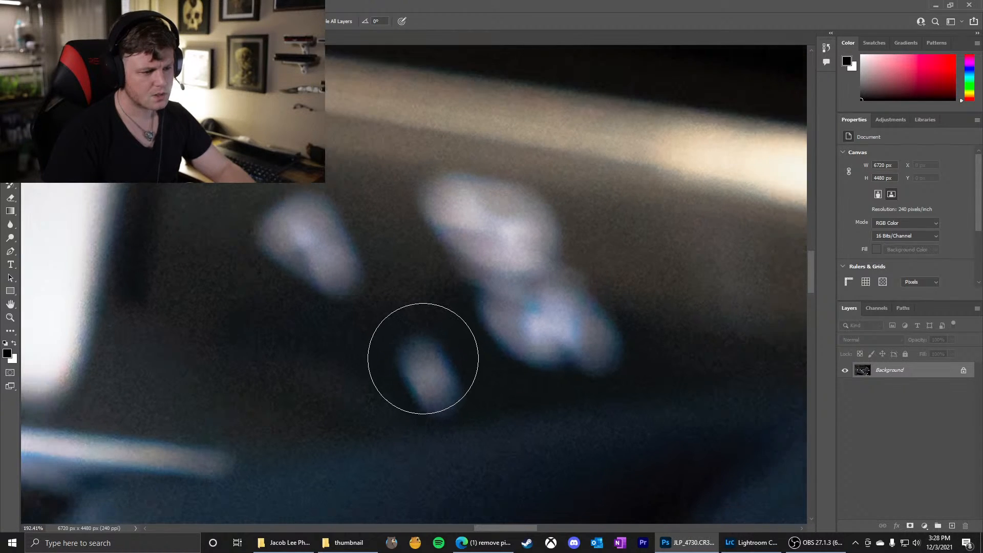
scroll(423, 358, "up", 1)
mouse_move(423, 358)
left_mouse_down()
mouse_move(408, 383)
mouse_move(413, 350)
mouse_move(442, 396)
left_mouse_up()
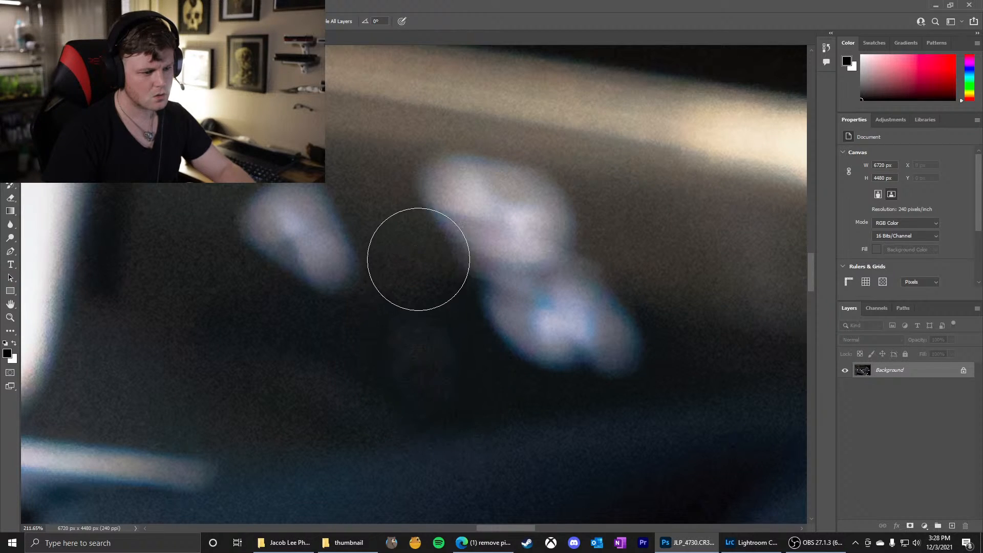
Smooth the residue left around the healed small mark on the dark panel with short healing strokes
mouse_move(417, 352)
left_mouse_down()
mouse_move(439, 367)
mouse_move(417, 358)
left_mouse_up()
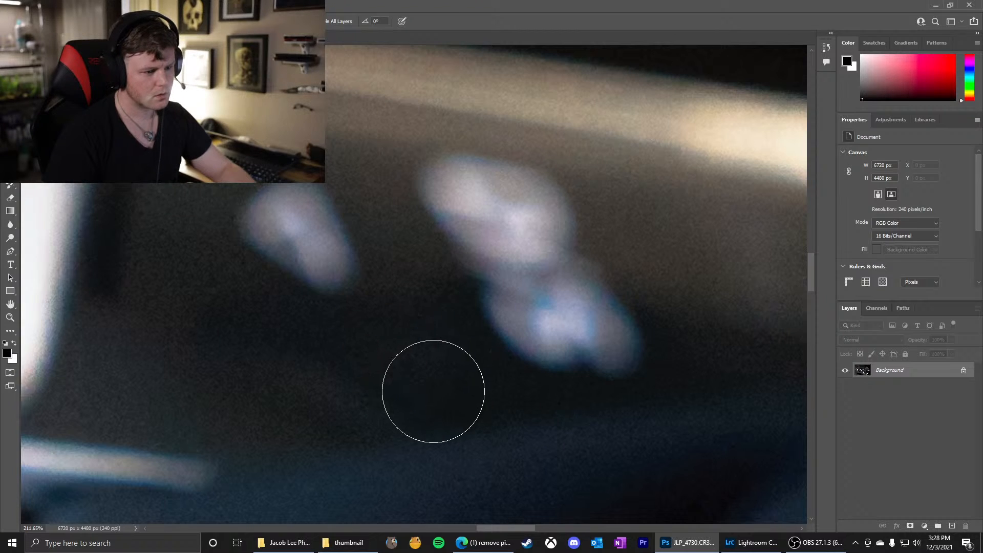
left_click_drag(412, 393, 409, 395)
left_click_drag(460, 391, 461, 384)
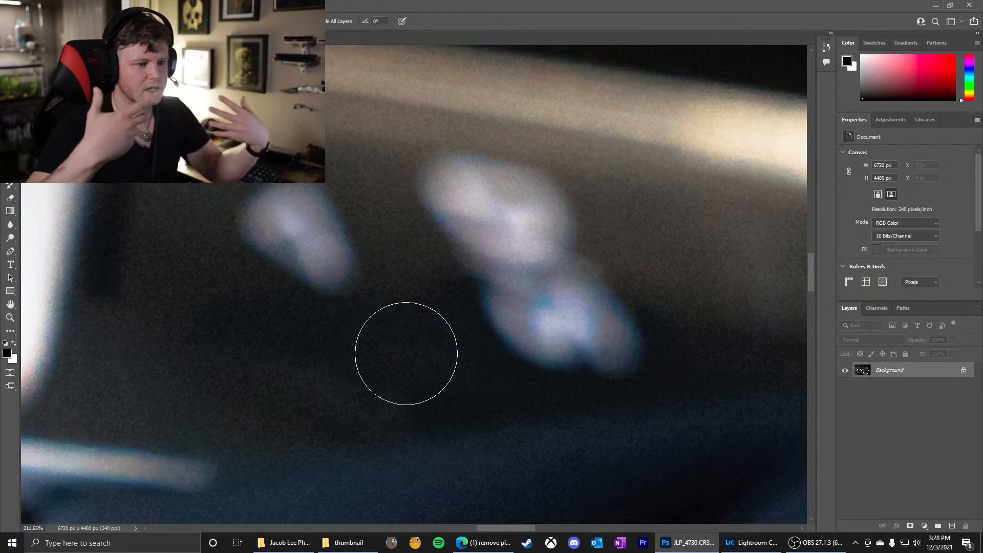
Heal the blurred light mark nearest the bright silver divider on the dark panel and smooth the area around it
mouse_move(268, 198)
left_mouse_down()
mouse_move(318, 229)
mouse_move(282, 206)
mouse_move(252, 221)
mouse_move(295, 199)
mouse_move(315, 214)
mouse_move(287, 256)
mouse_move(335, 249)
mouse_move(325, 268)
left_mouse_up()
left_click_drag(286, 220, 314, 213)
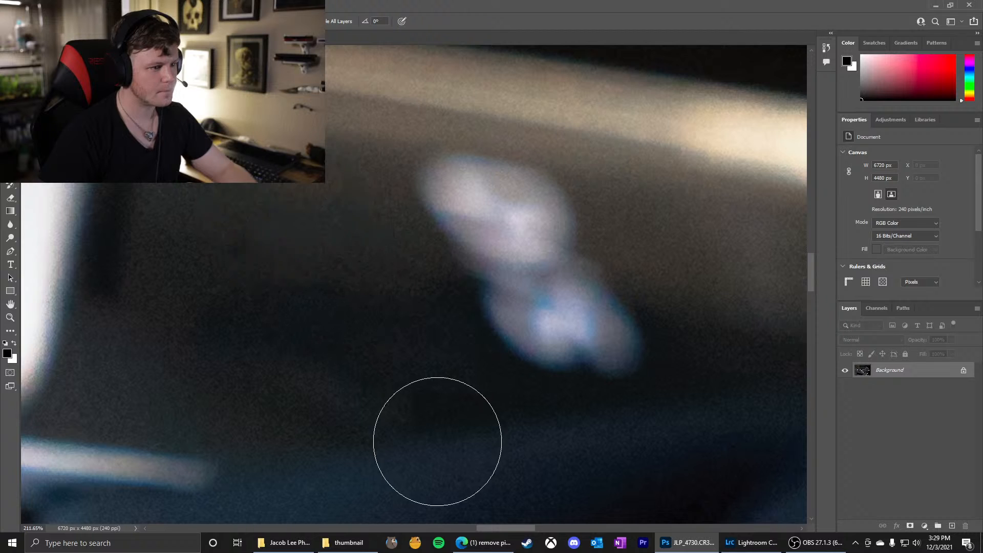
scroll(380, 270, "down", 20)
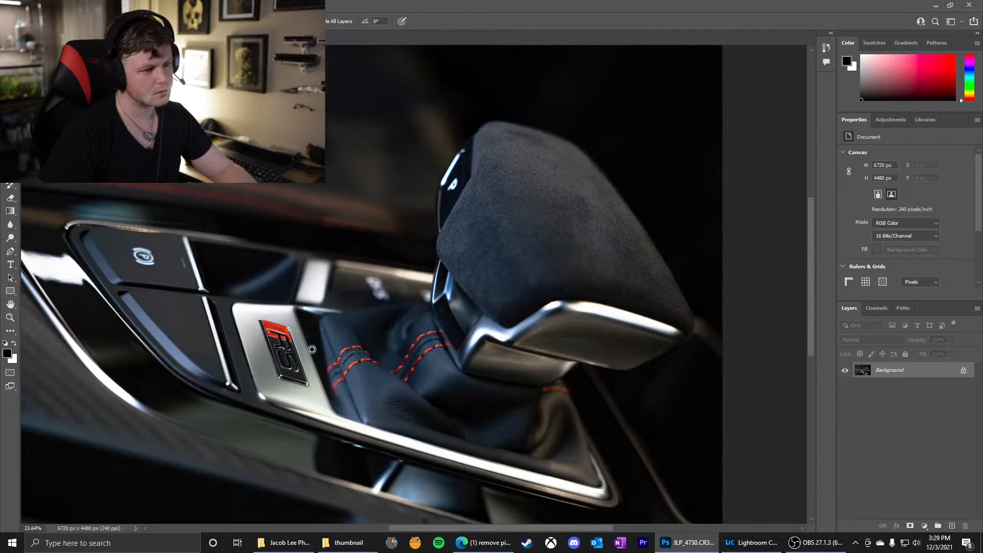
scroll(354, 292, "up", 15)
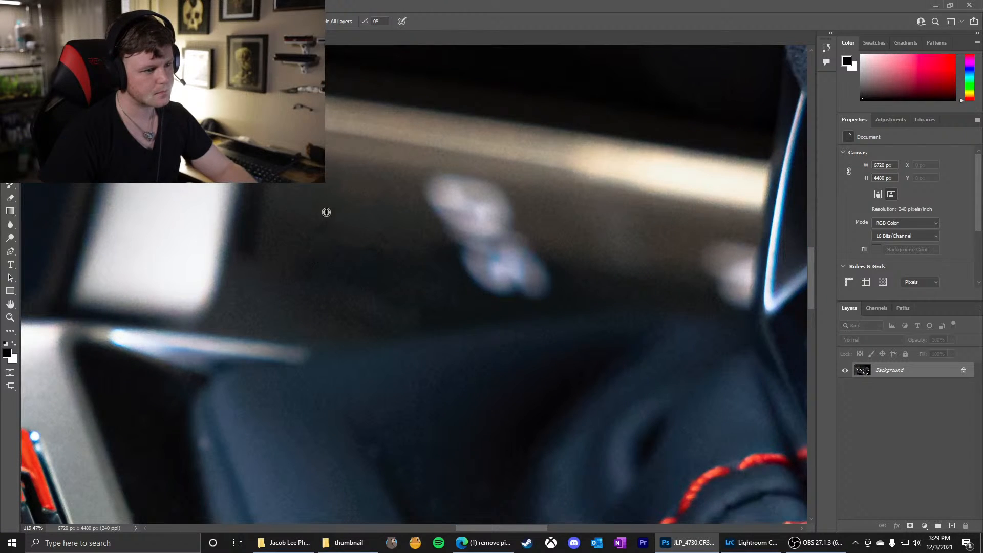
mouse_move(326, 212)
left_mouse_down()
mouse_move(304, 212)
mouse_move(325, 236)
left_mouse_up()
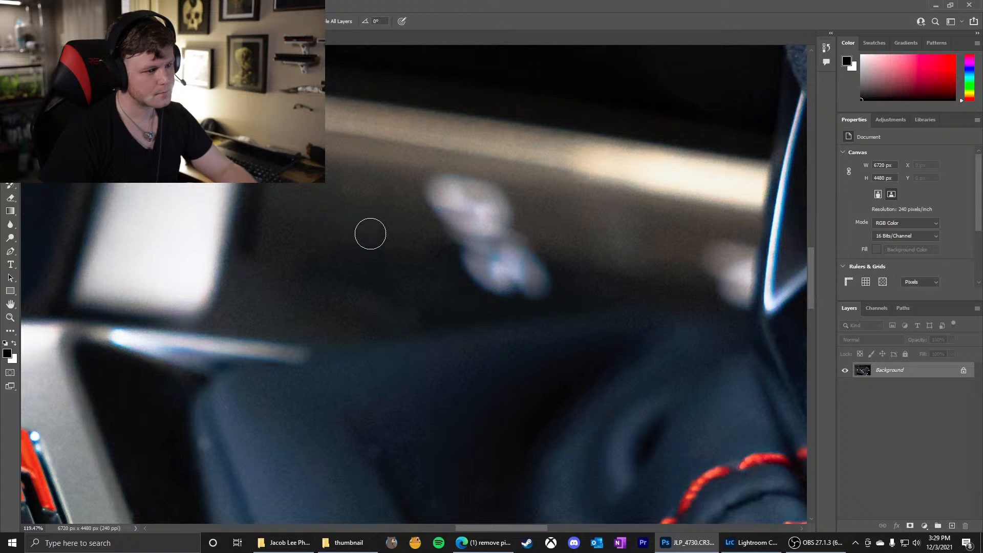
mouse_move(346, 201)
left_mouse_down()
mouse_move(376, 191)
mouse_move(335, 204)
left_mouse_up()
scroll(412, 244, "down", 5)
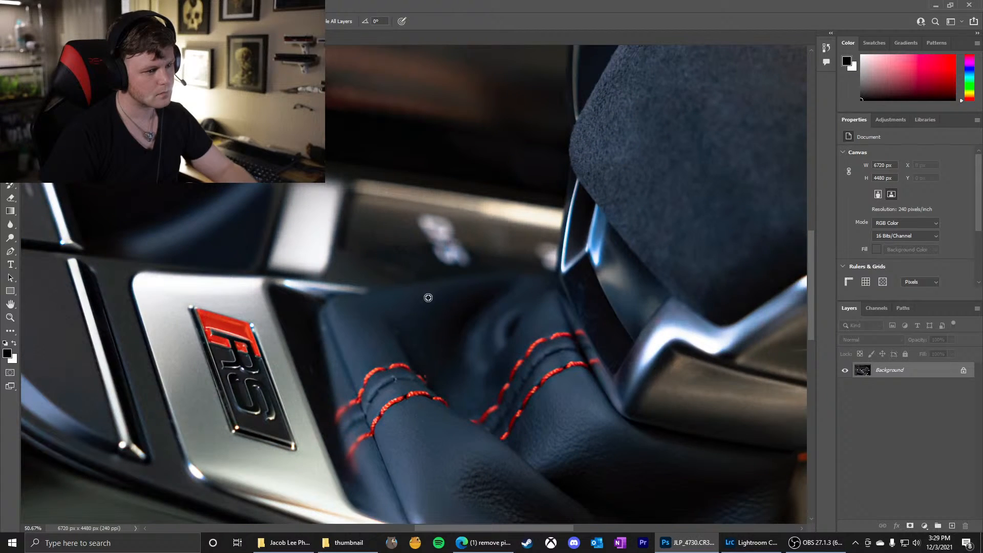
Heal the faint dust specks on the glossy black strip below the shift knob, reducing the brush size for finer spots
scroll(589, 291, "up", 8)
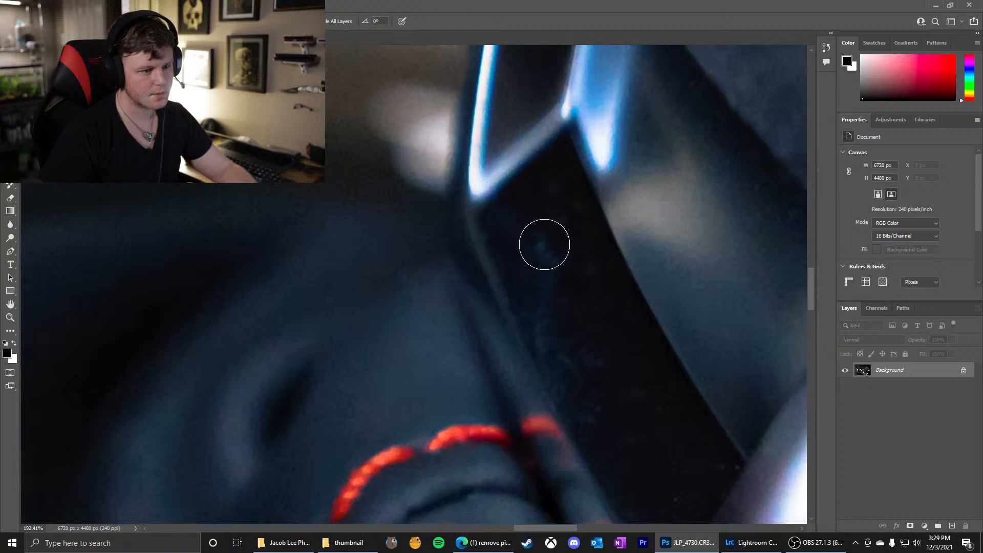
left_click(552, 226)
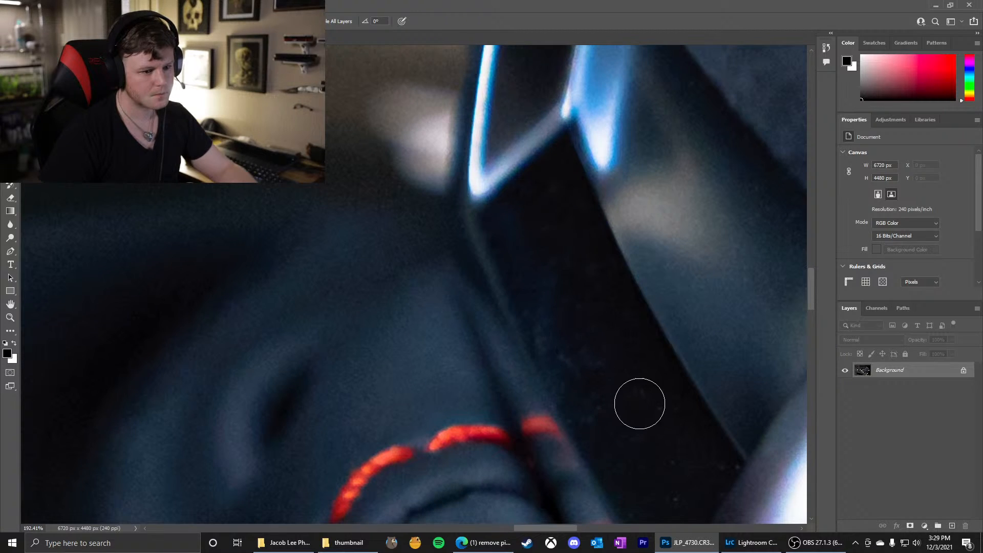
left_click_drag(655, 419, 639, 414)
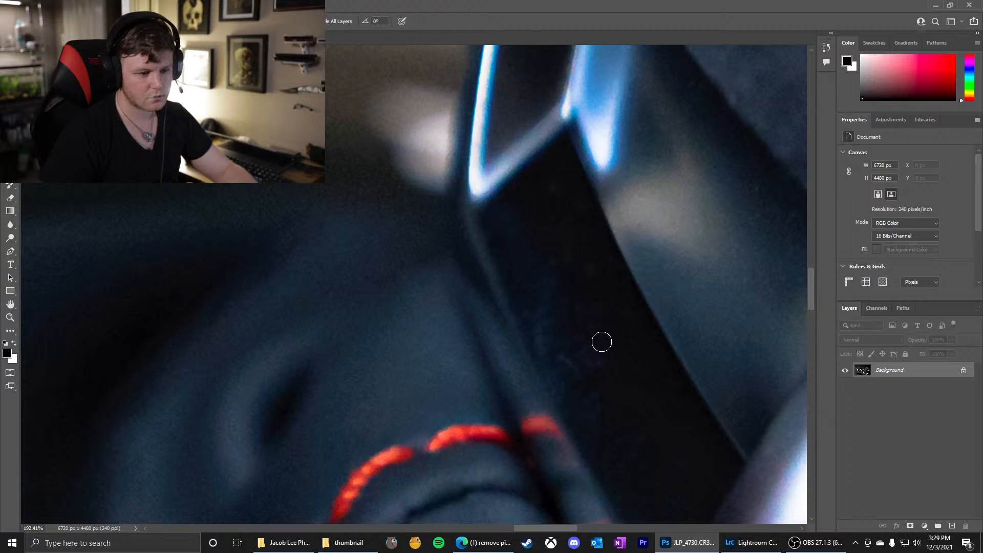
left_click_drag(602, 342, 606, 342)
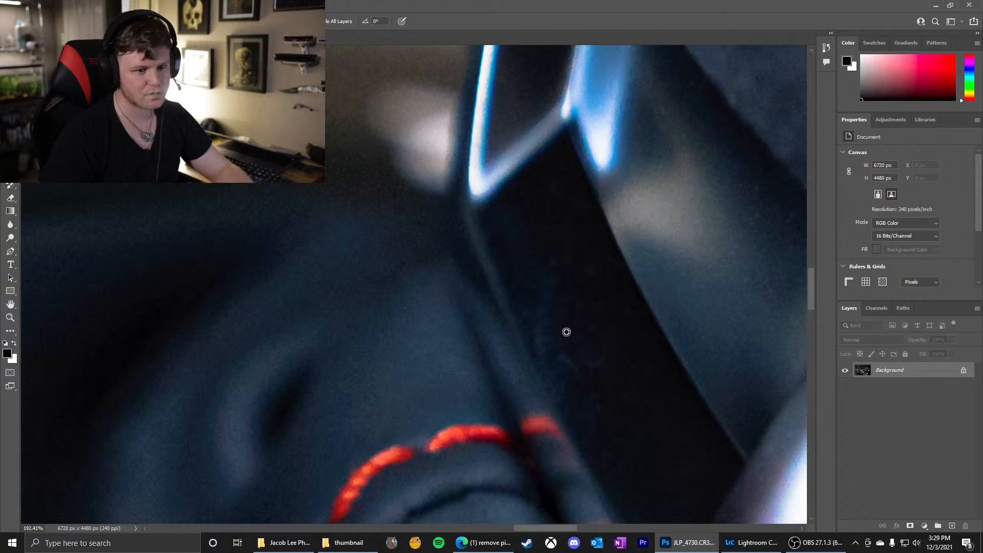
Examine the shifter base, red-stitched leather boot and RS badge for remaining blemishes
scroll(566, 332, "down", 2)
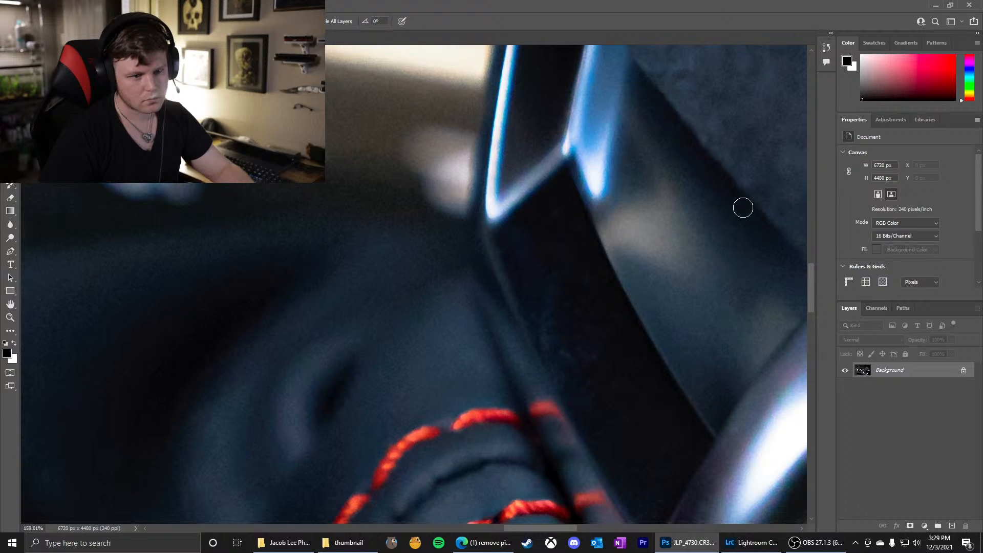
scroll(645, 234, "down", 9)
scroll(639, 379, "up", 8)
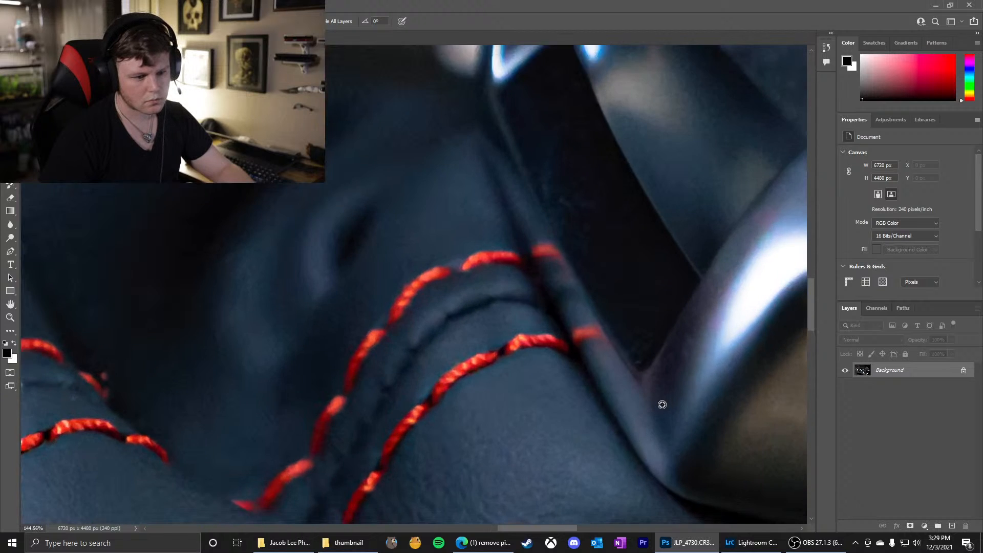
scroll(662, 405, "up", 6)
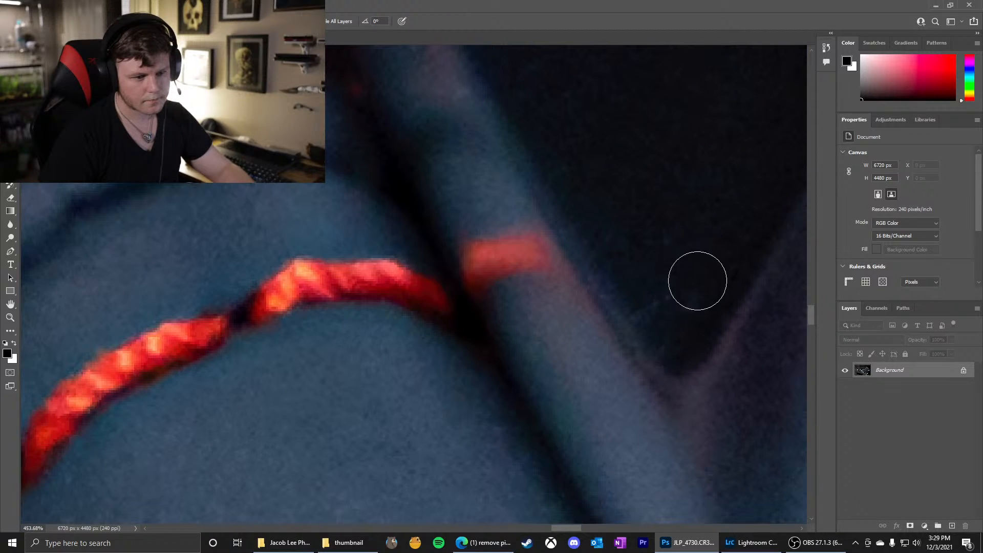
scroll(533, 235, "down", 10)
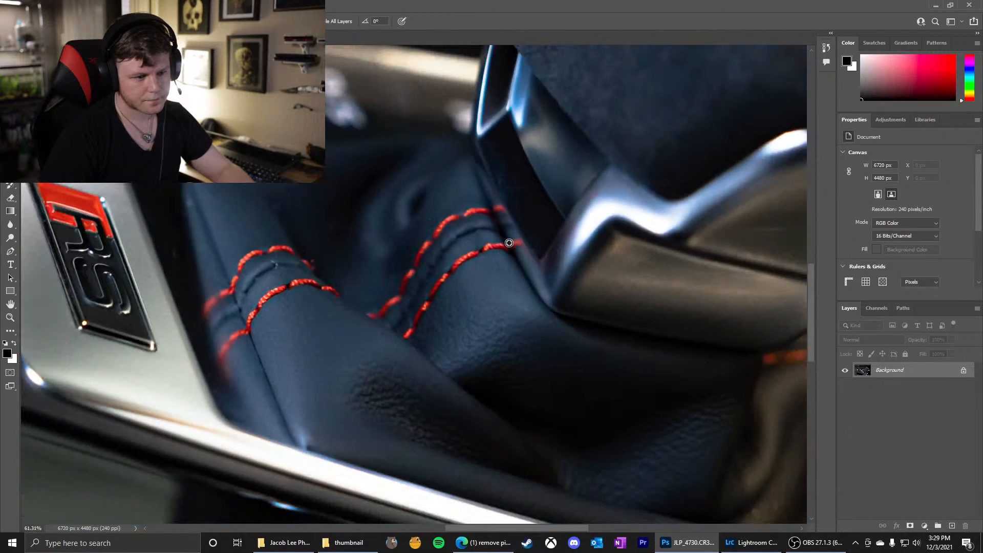
scroll(509, 243, "down", 3)
scroll(241, 184, "up", 3)
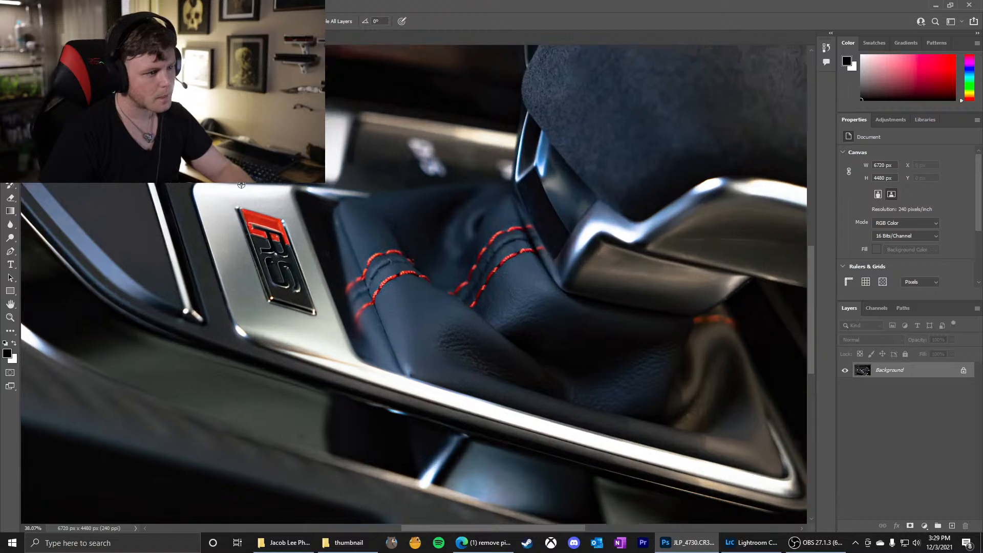
scroll(395, 282, "up", 3)
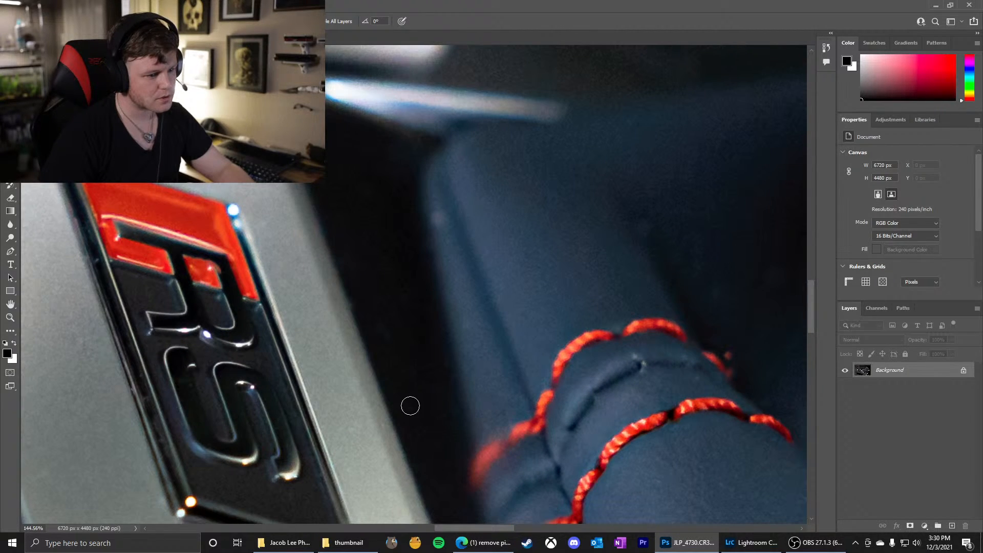
scroll(398, 250, "down", 6)
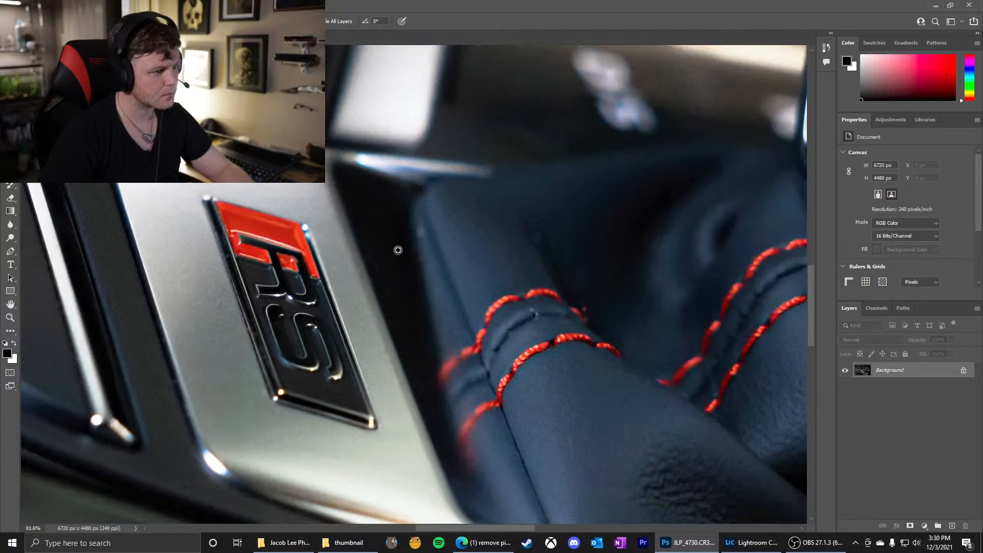
Examine the lower console trim, rotary knob and lower right corner of the photo for remaining marks
scroll(380, 345, "up", 6)
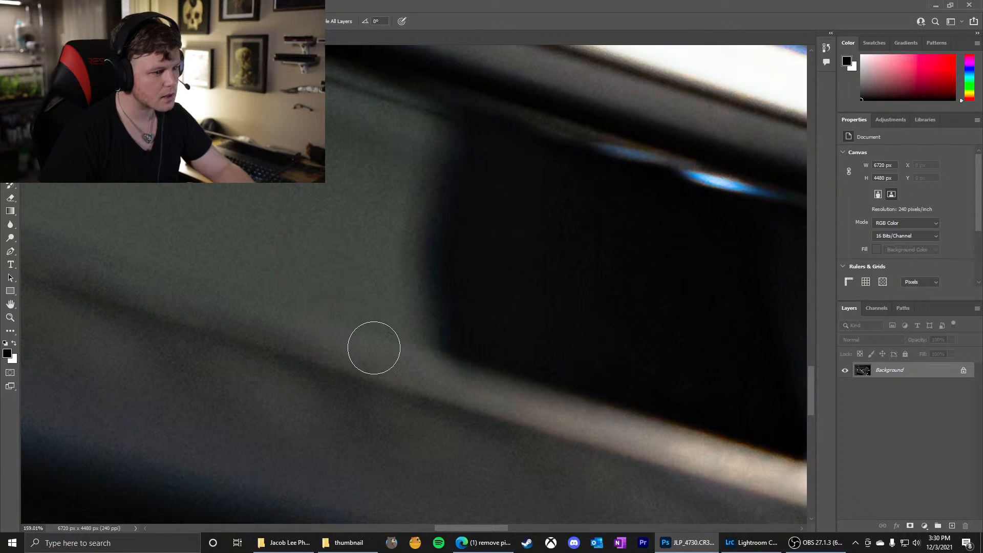
scroll(374, 233, "down", 5)
scroll(376, 236, "down", 3)
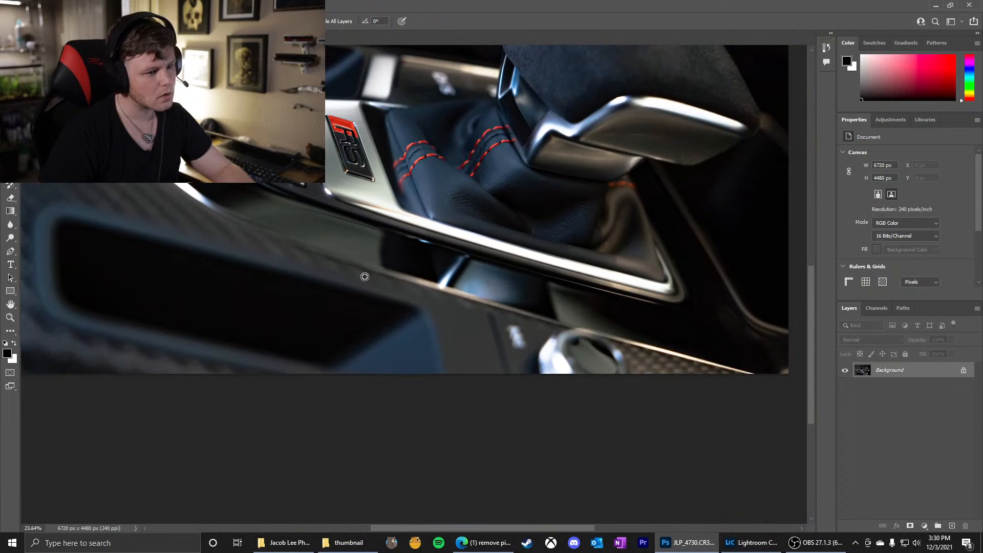
scroll(563, 341, "up", 4)
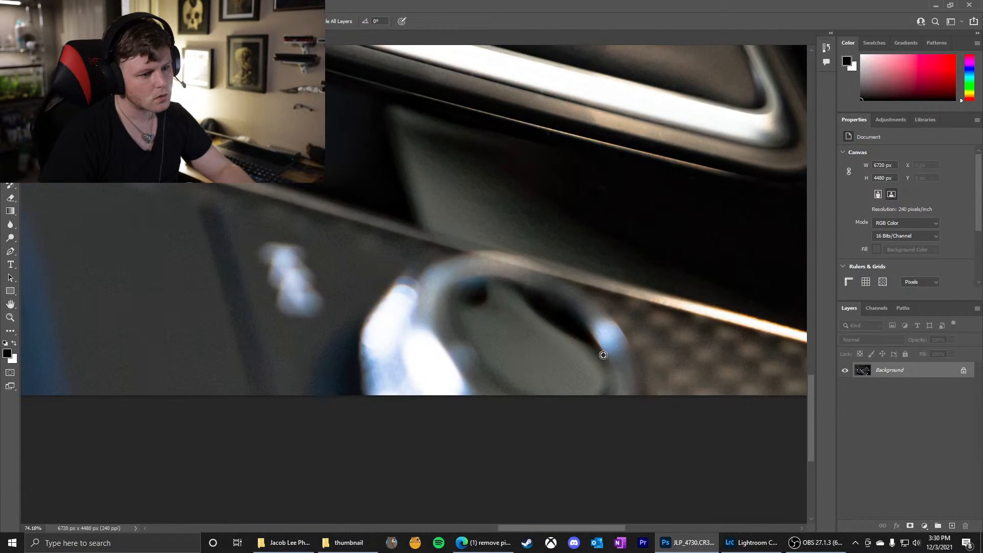
scroll(603, 355, "down", 6)
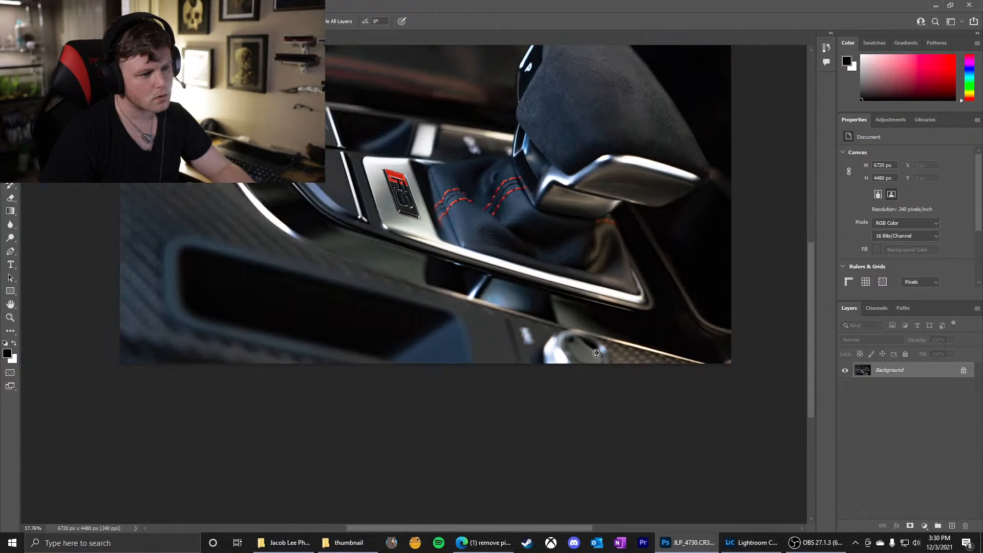
scroll(523, 305, "up", 1)
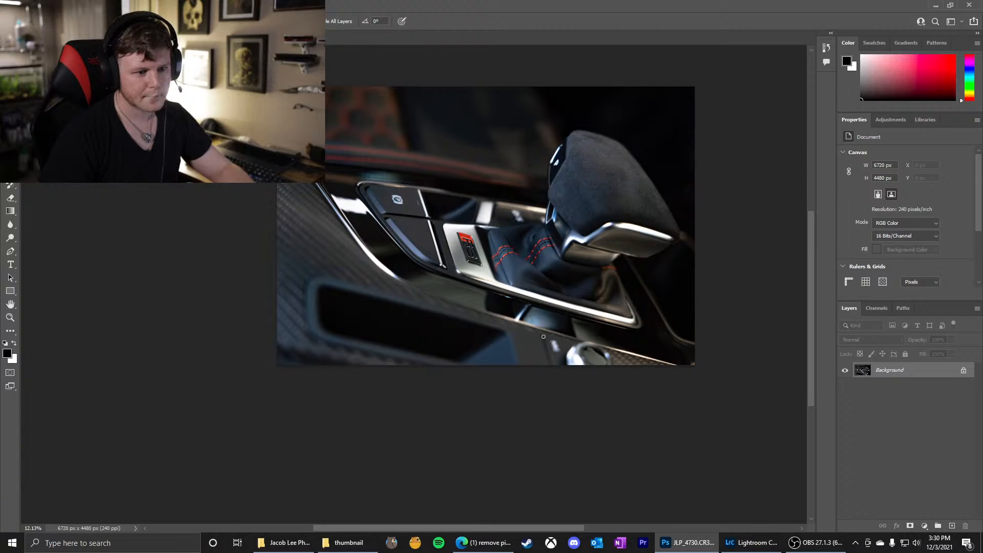
scroll(686, 354, "up", 5)
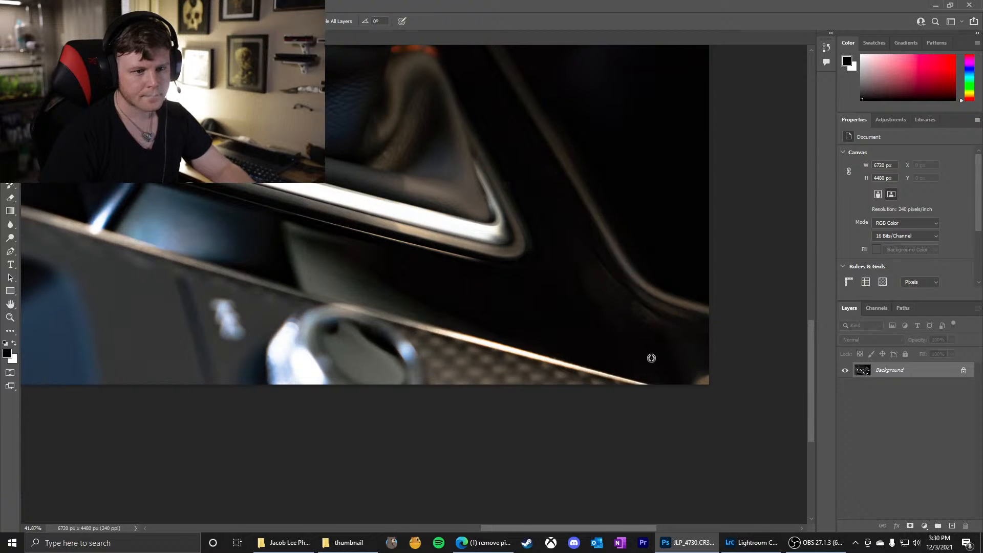
scroll(651, 358, "down", 4)
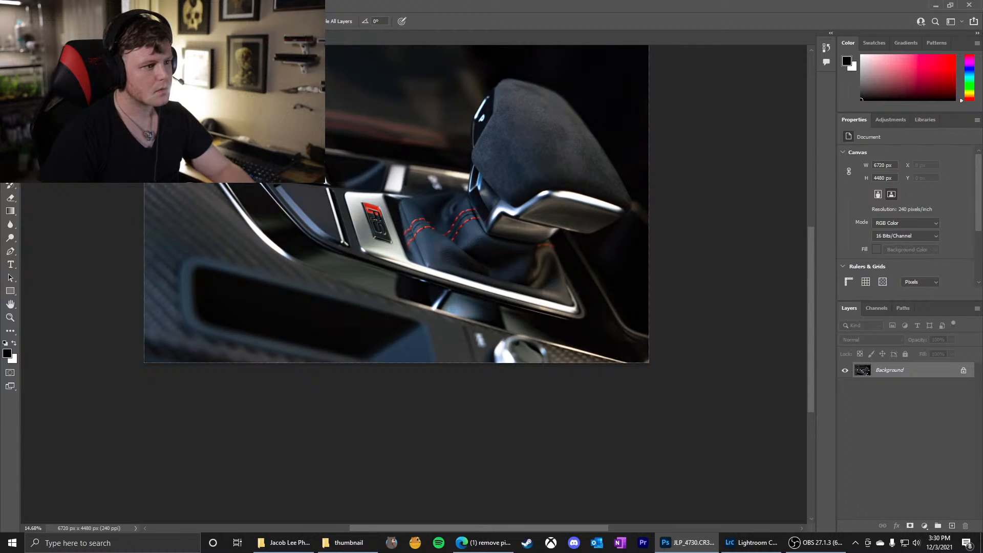
Heal the small light specks along the upper edge of the parking brake button, just below the silver trim
scroll(465, 328, "up", 9)
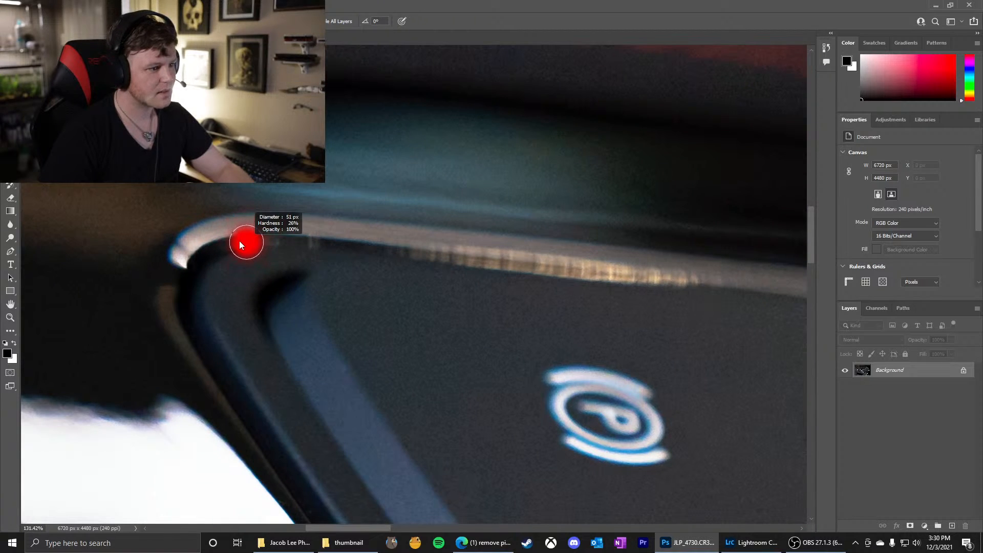
left_click(242, 241)
left_click(273, 242)
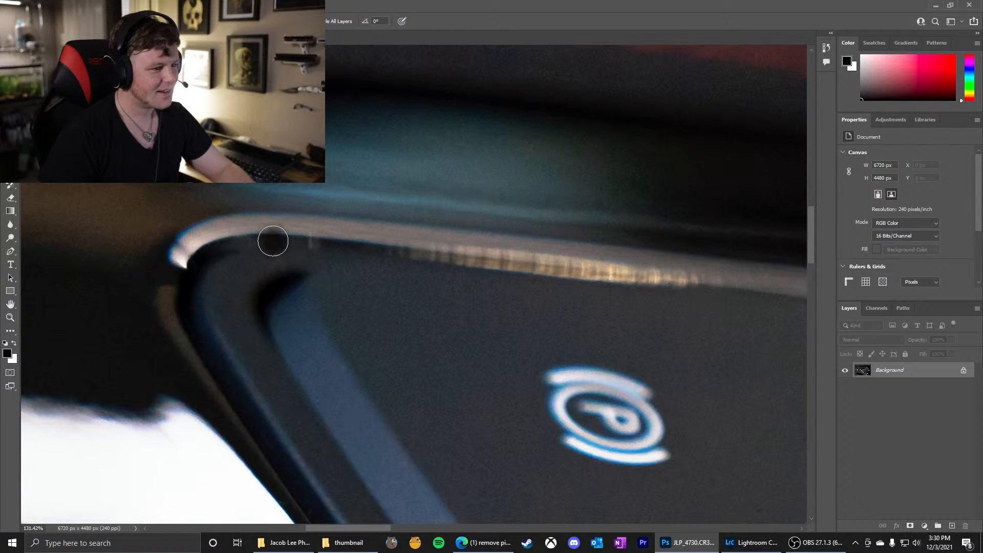
left_click_drag(264, 240, 282, 243)
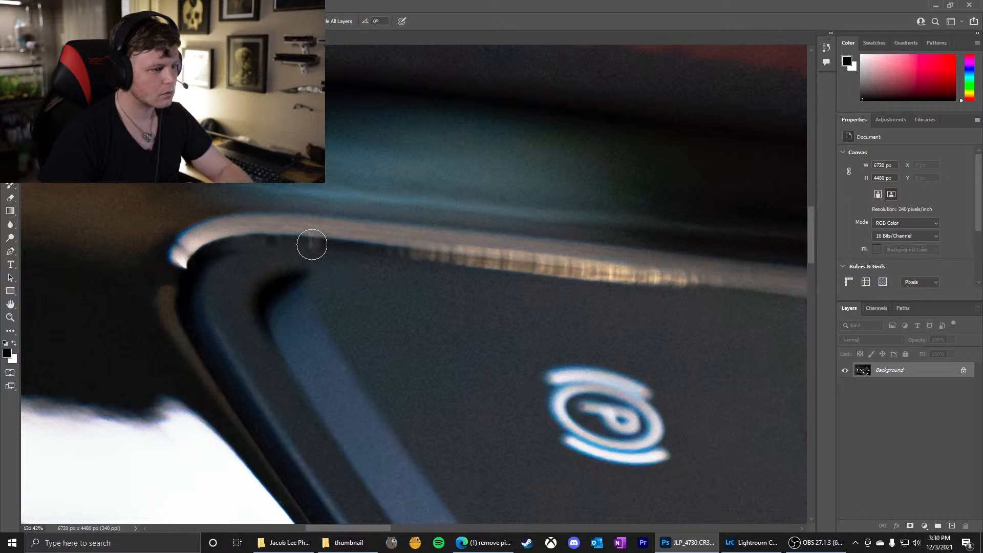
scroll(313, 224, "down", 8)
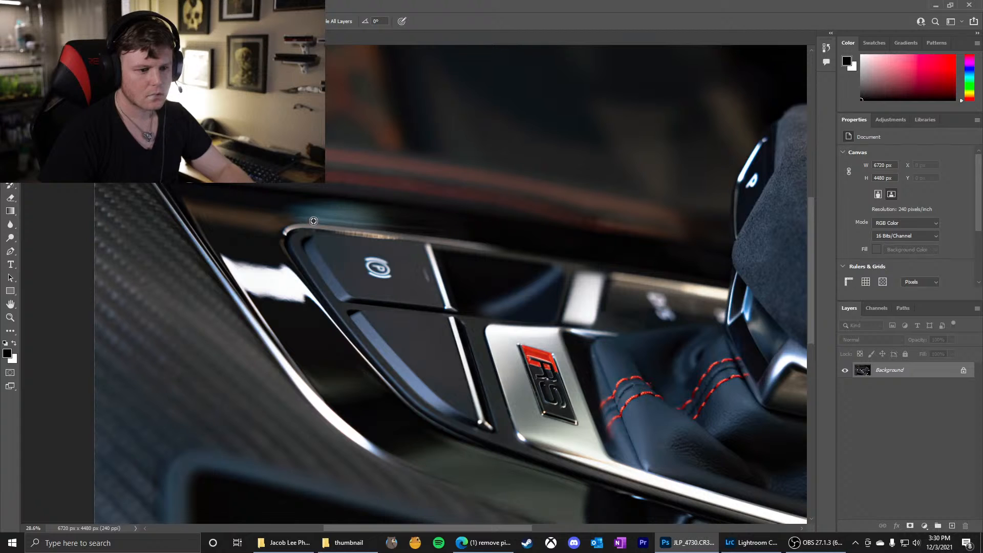
scroll(313, 218, "down", 3)
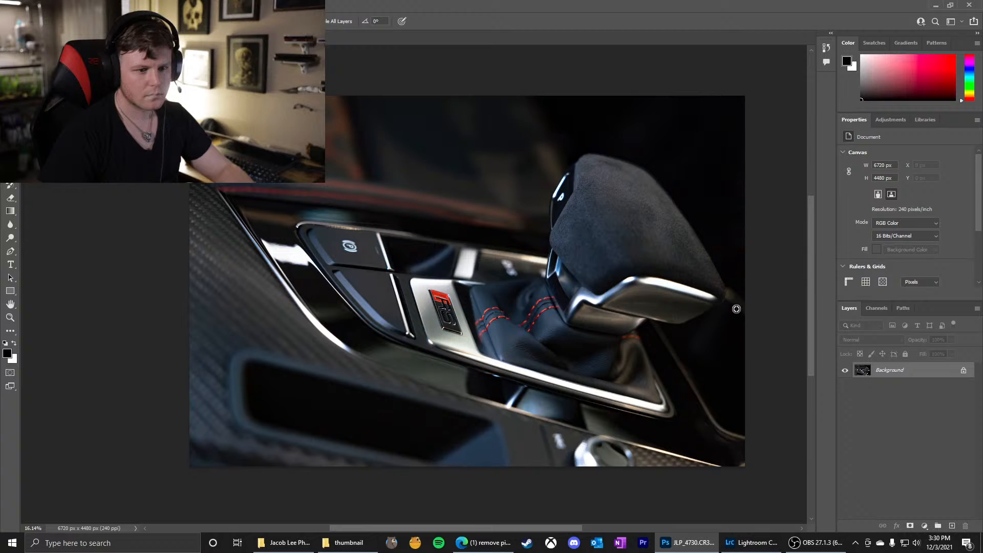
Heal the stray reddish specks at the end of the red stitching on the front seam of the leather boot
scroll(736, 308, "up", 2)
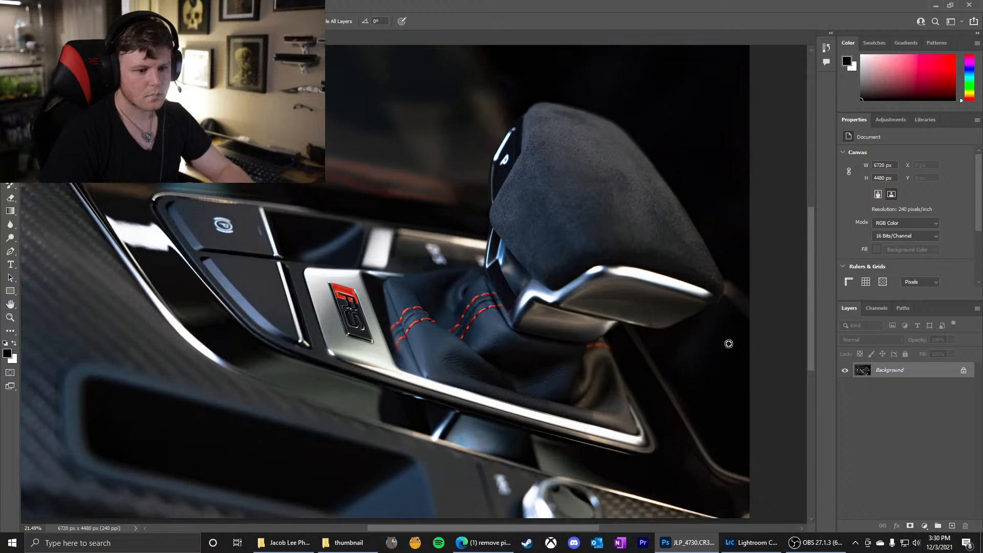
scroll(729, 344, "up", 1)
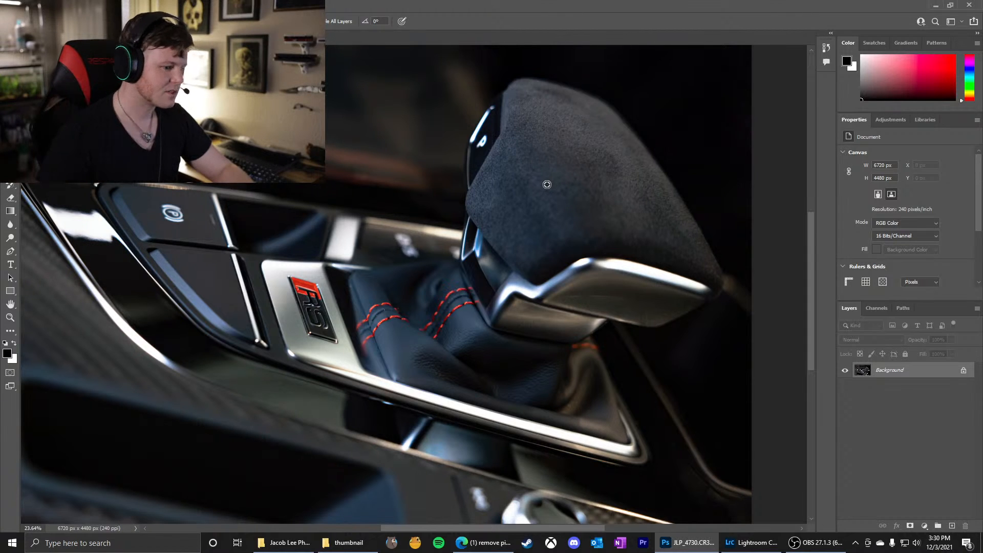
scroll(460, 427, "up", 12)
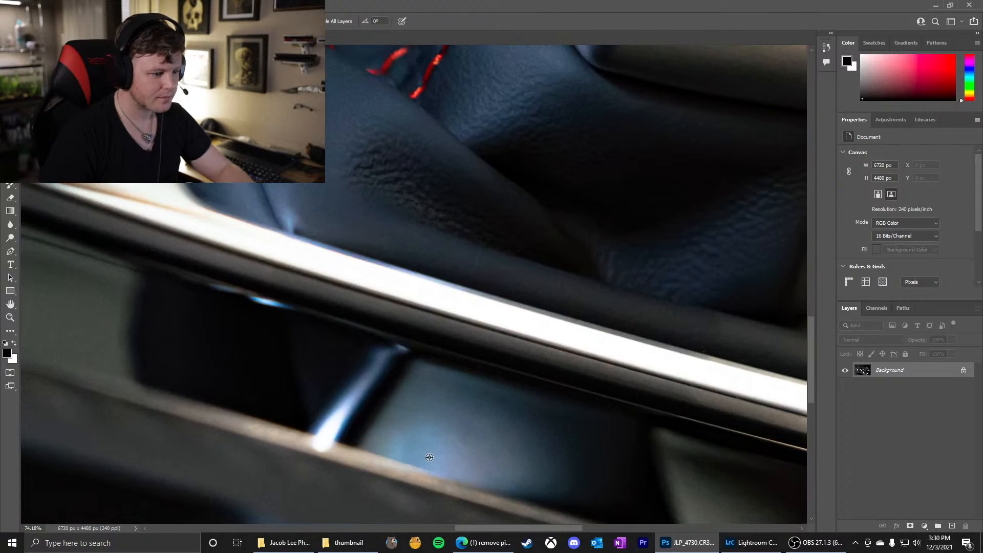
scroll(436, 431, "down", 8)
scroll(354, 213, "up", 11)
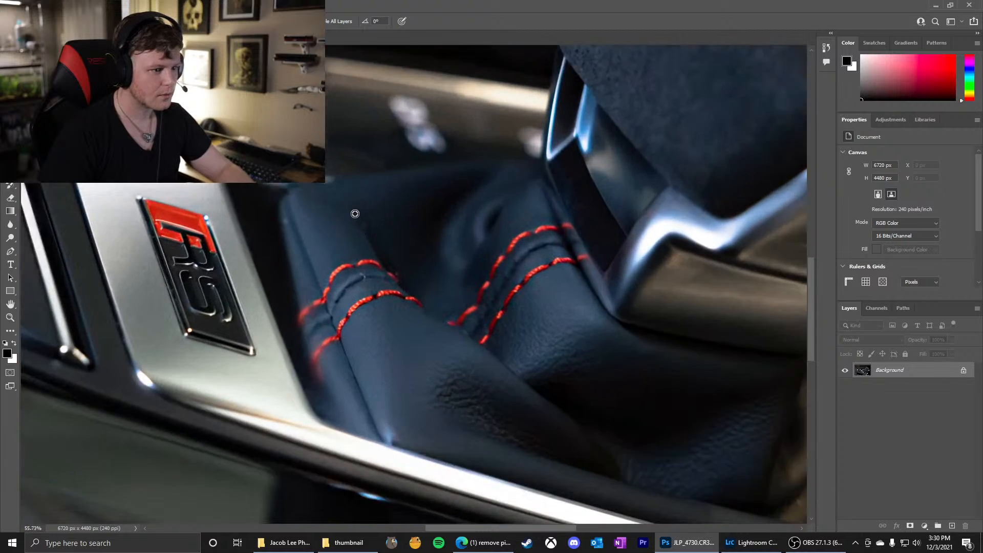
scroll(354, 214, "up", 4)
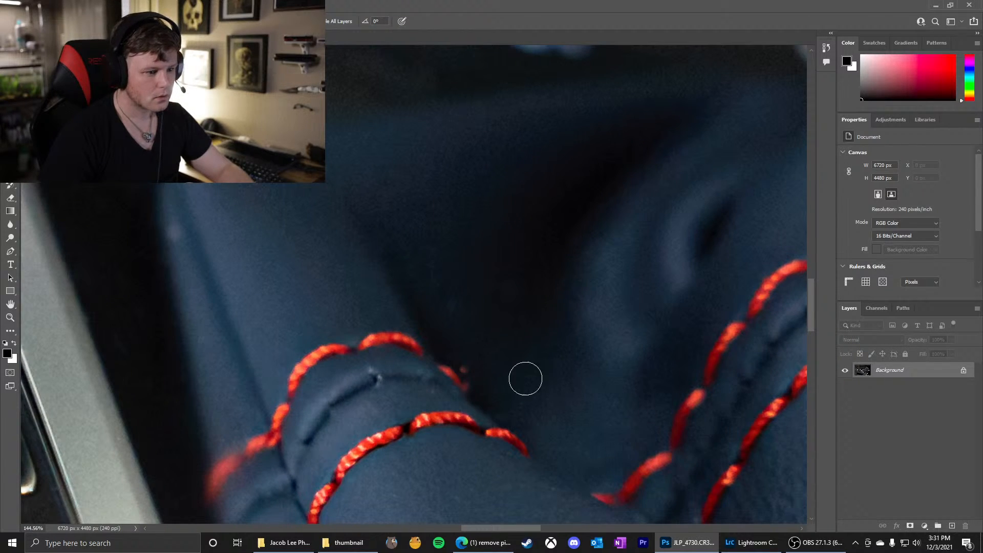
left_click(470, 365)
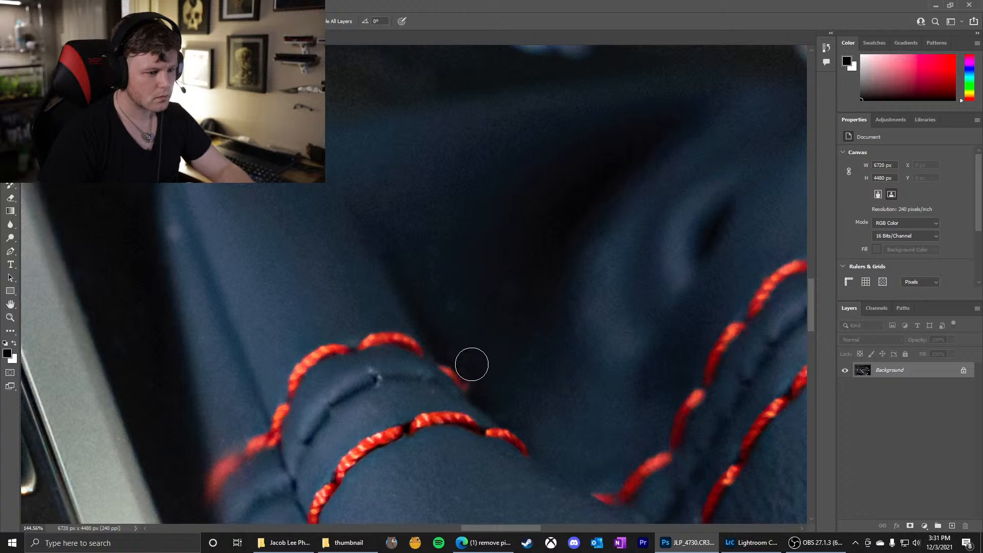
left_click(477, 390)
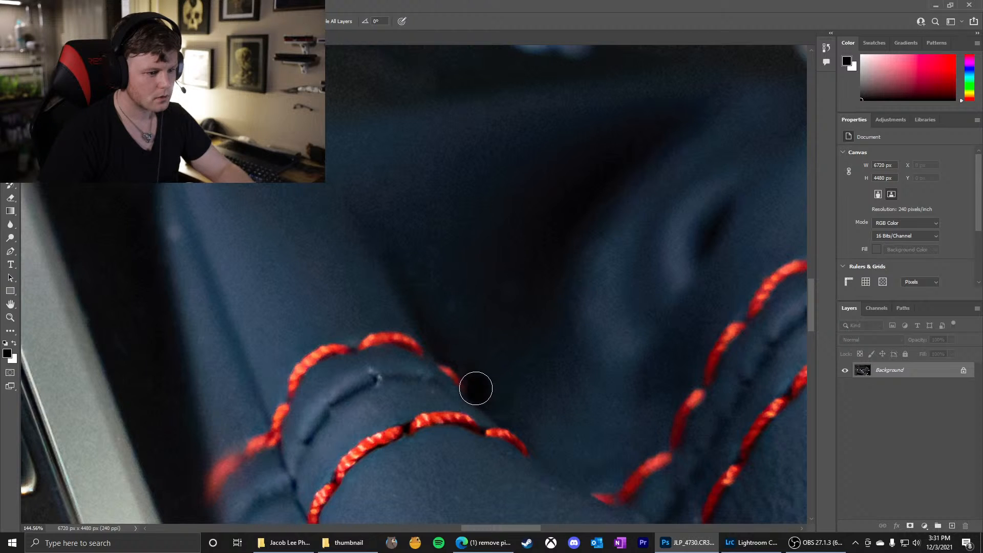
left_click(476, 382)
scroll(484, 323, "down", 5)
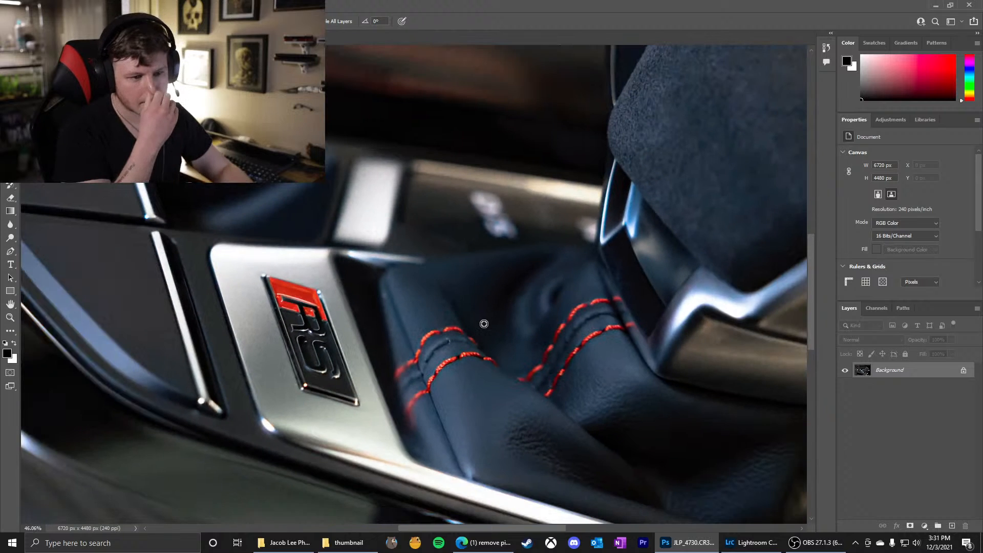
scroll(548, 274, "down", 4)
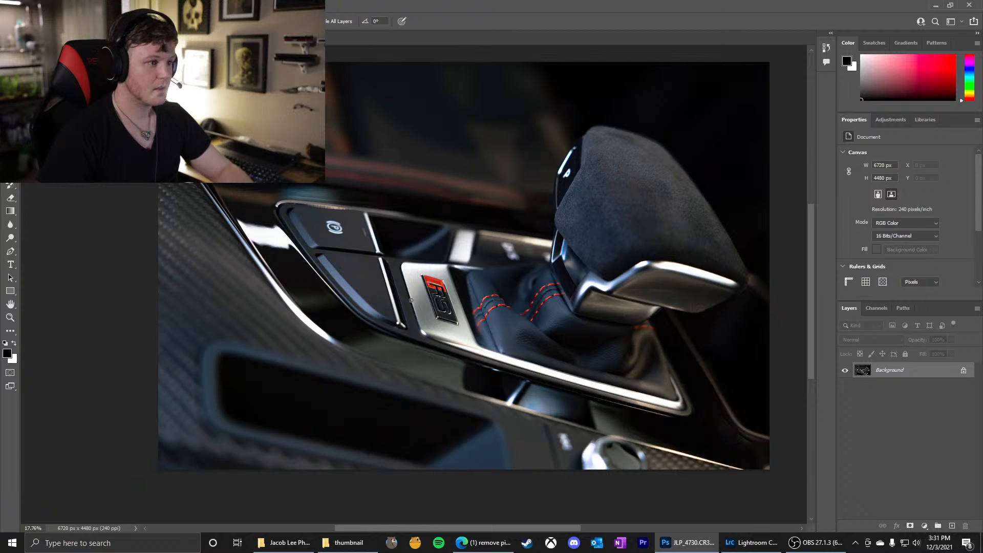
Heal the light speck on the leather boot's edge beside the silver RS badge plate, using a smaller brush
scroll(401, 296, "down", 1)
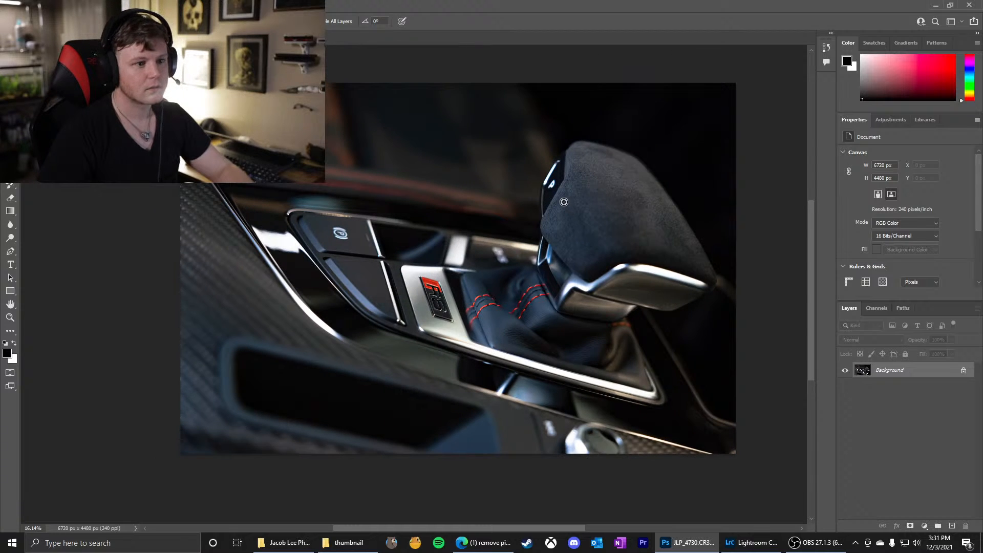
scroll(407, 281, "up", 4)
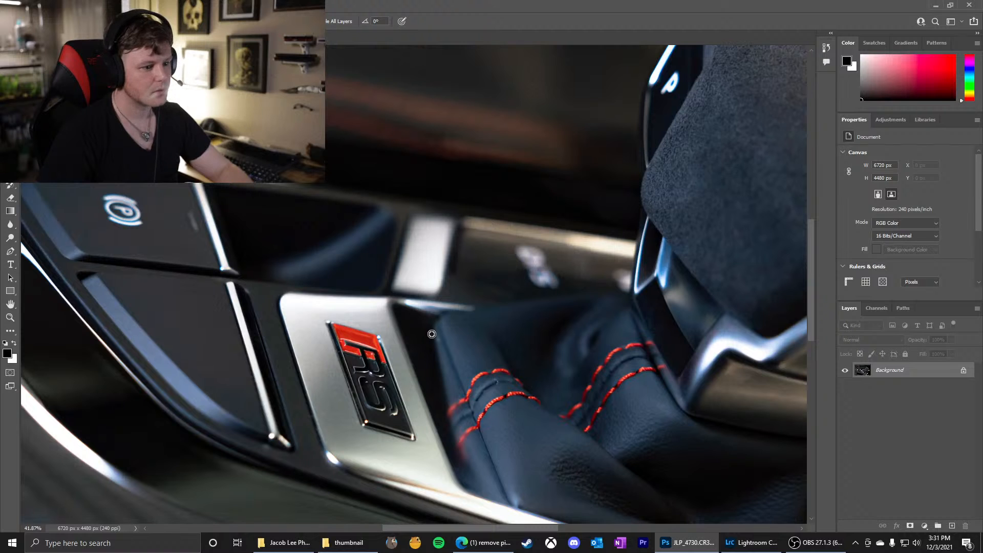
scroll(432, 333, "up", 5)
right_click(444, 338, "alt")
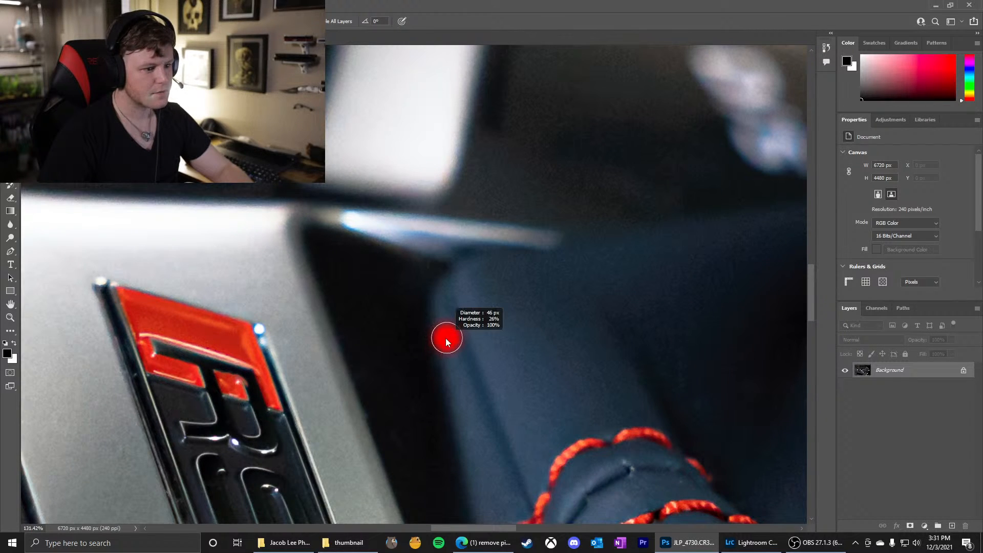
left_click(445, 336)
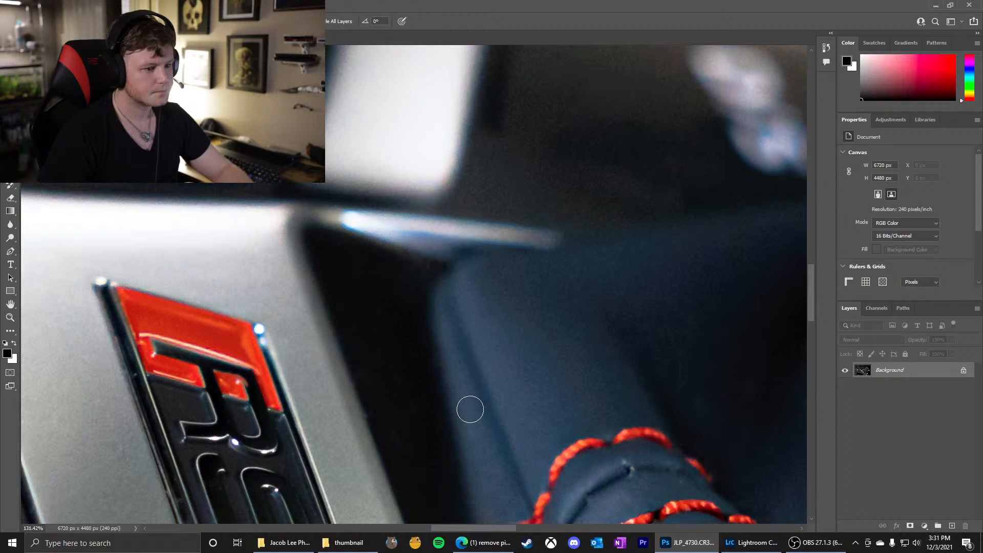
scroll(443, 318, "down", 6)
scroll(443, 319, "down", 2)
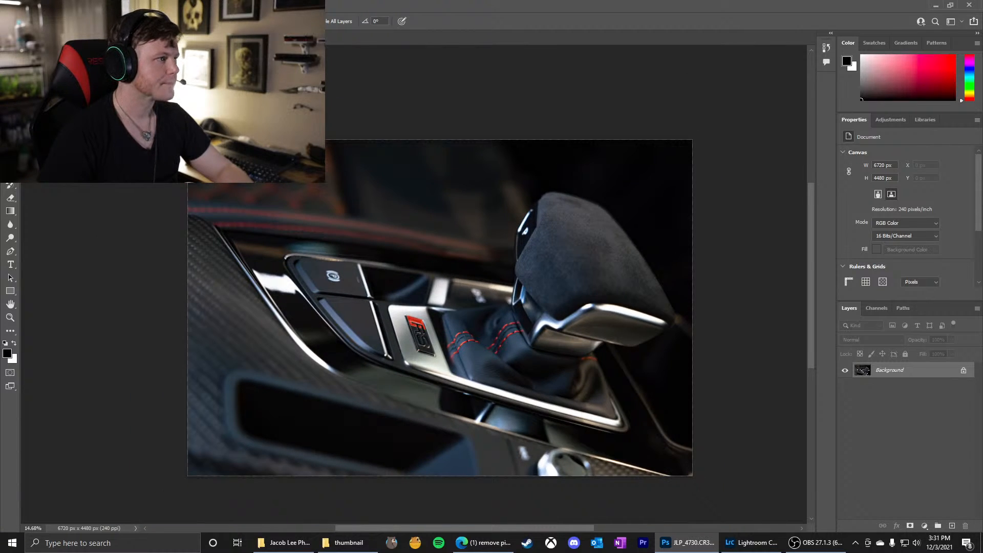
Start exporting the retouched photo with the Export As command
left_click(21, 5)
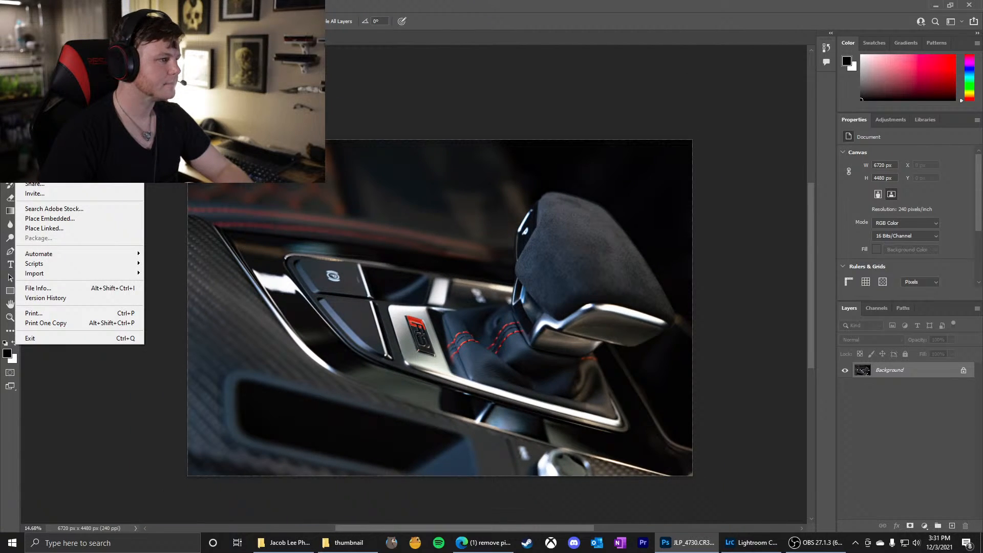
mouse_move(41, 164)
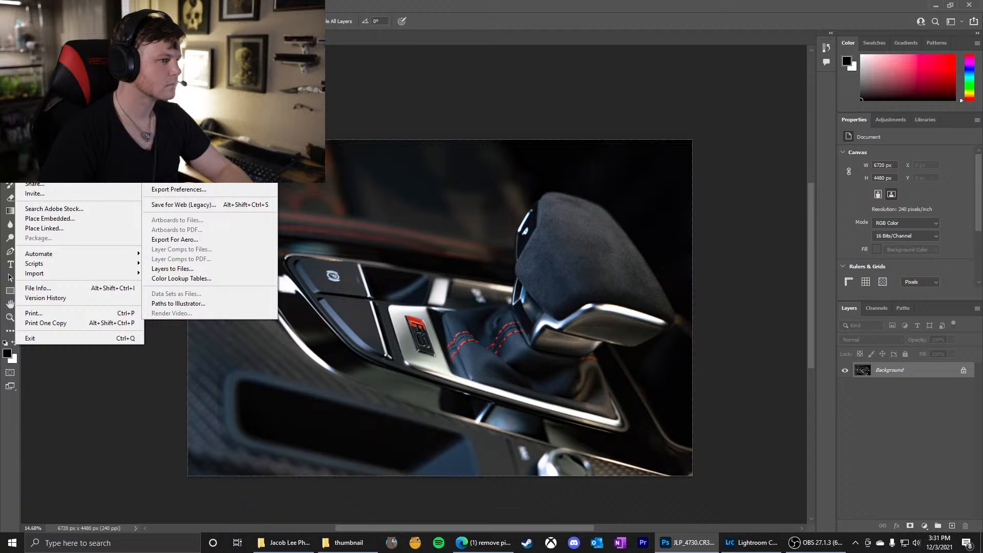
left_click(166, 174)
scroll(437, 310, "down", 2)
scroll(427, 320, "up", 5)
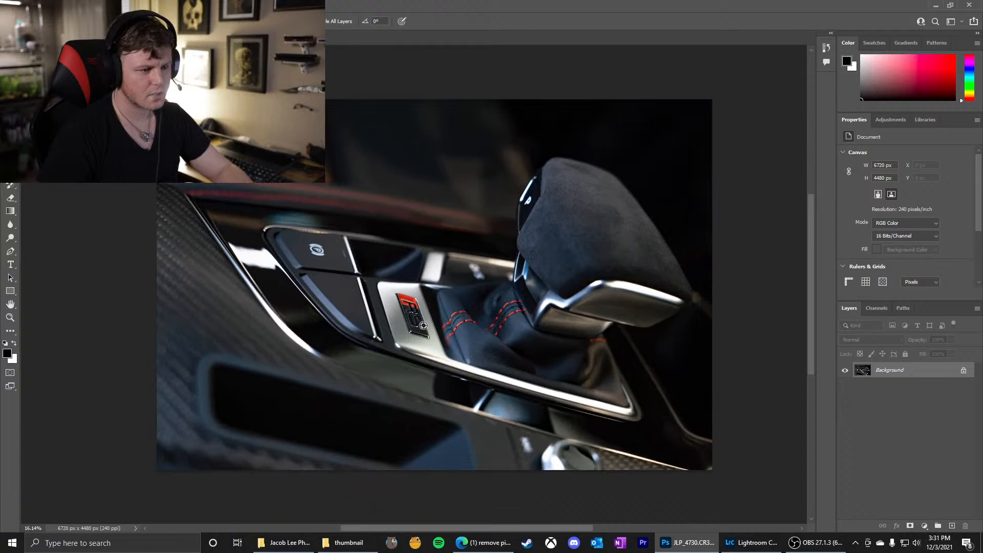